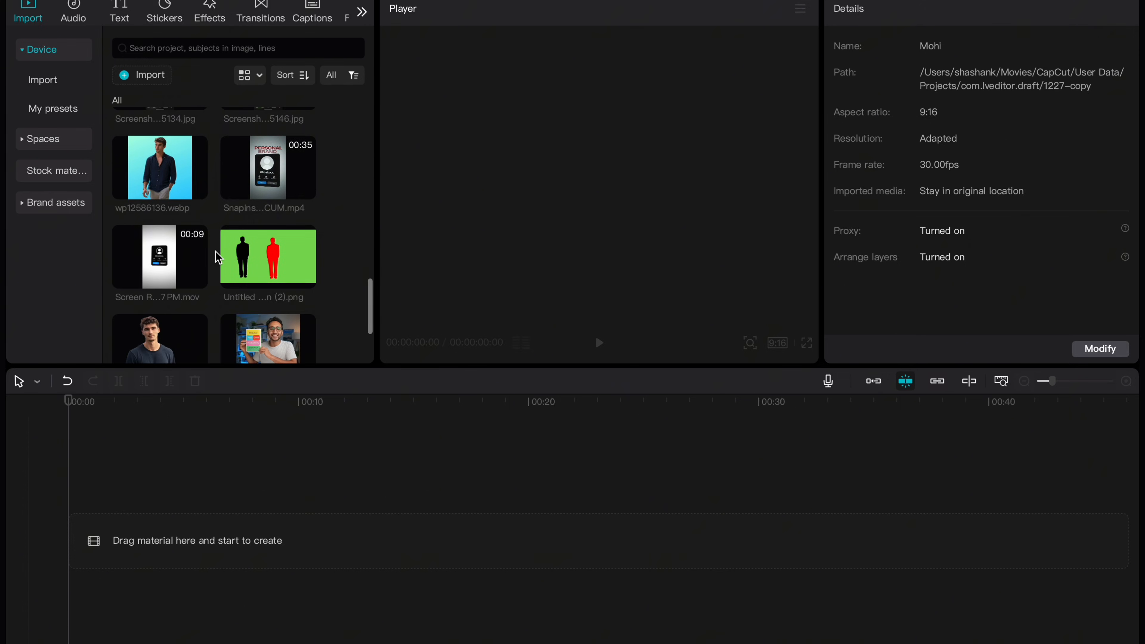
Add the 35-second Snapinsta reference video to the timeline and extract its audio to a separate track
left_click(258, 170)
left_click_drag(246, 232, 147, 511)
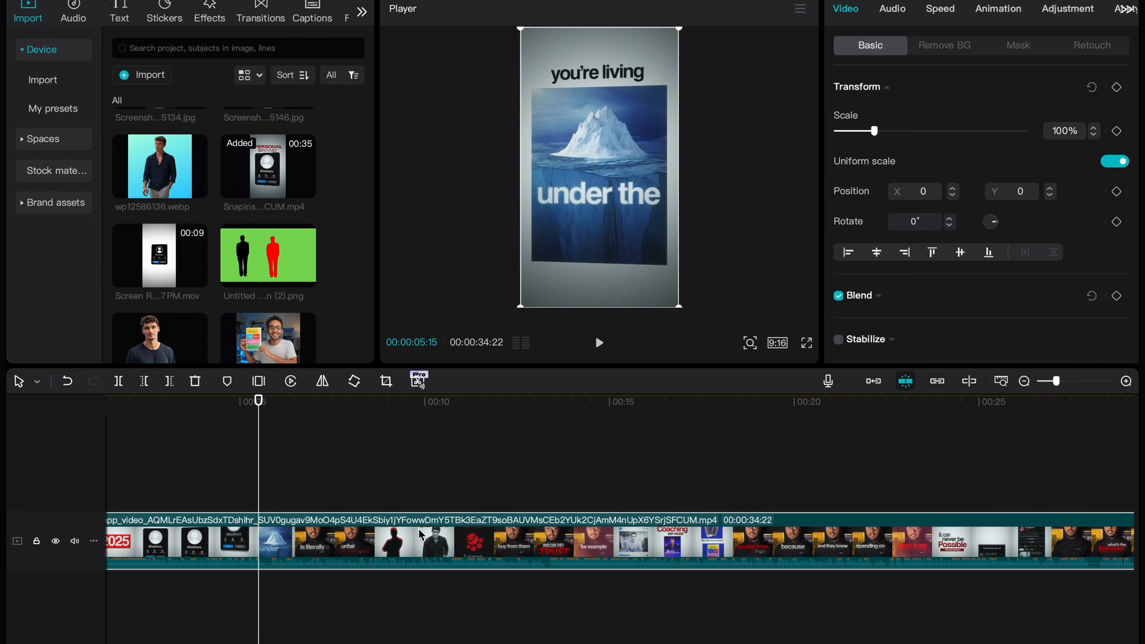
right_click(420, 535)
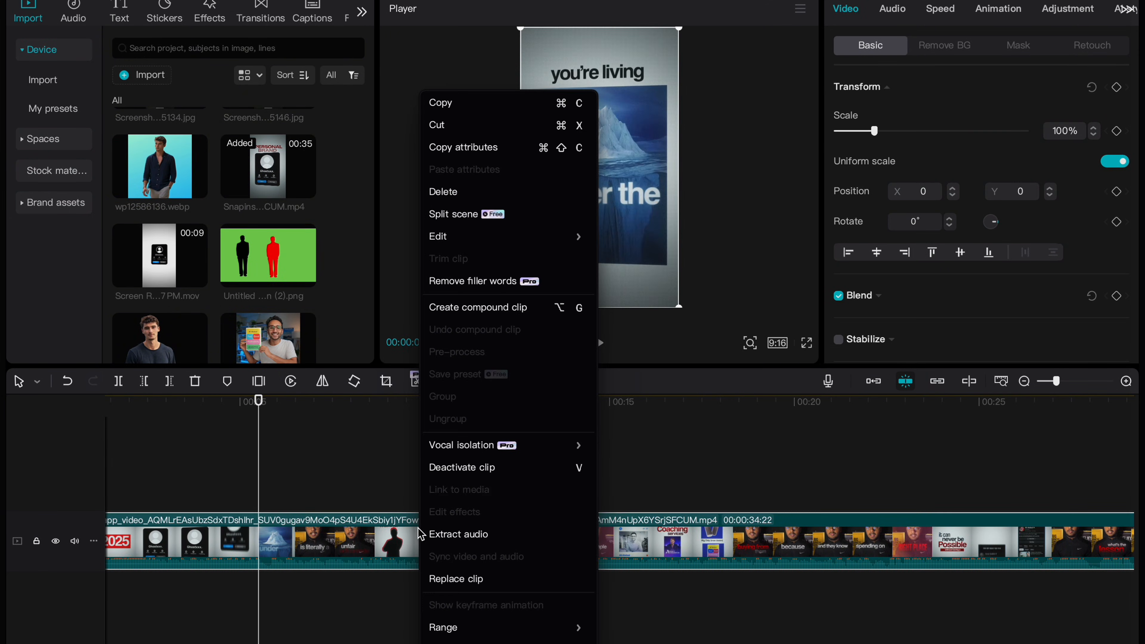
left_click(476, 537)
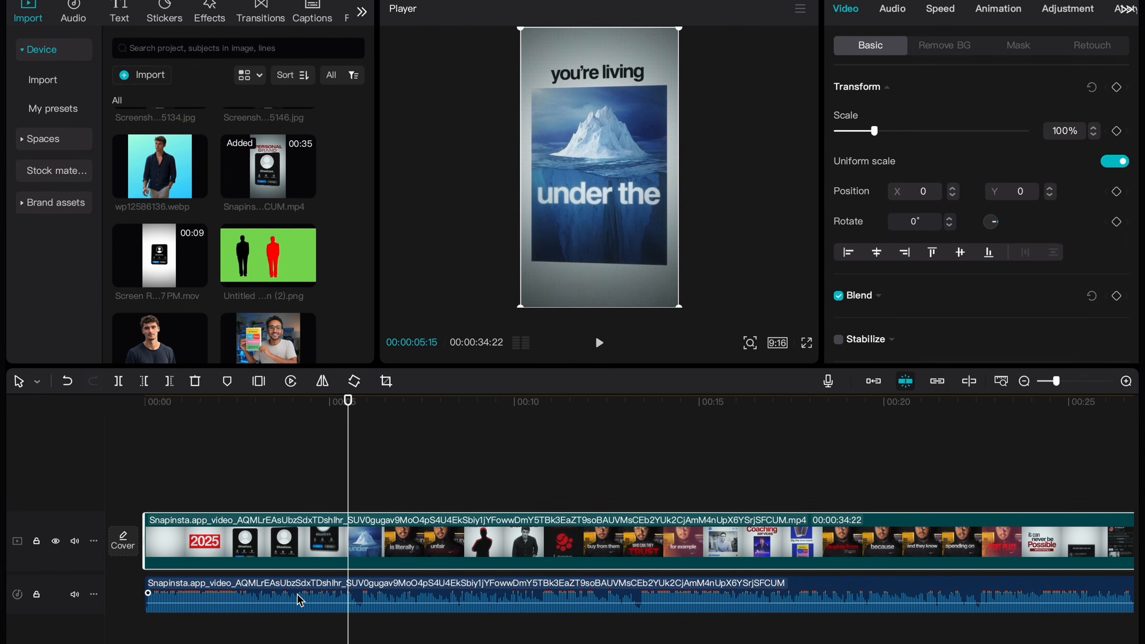
Turn on loudness normalization for the extracted audio clip
left_click(301, 599)
left_click(837, 211)
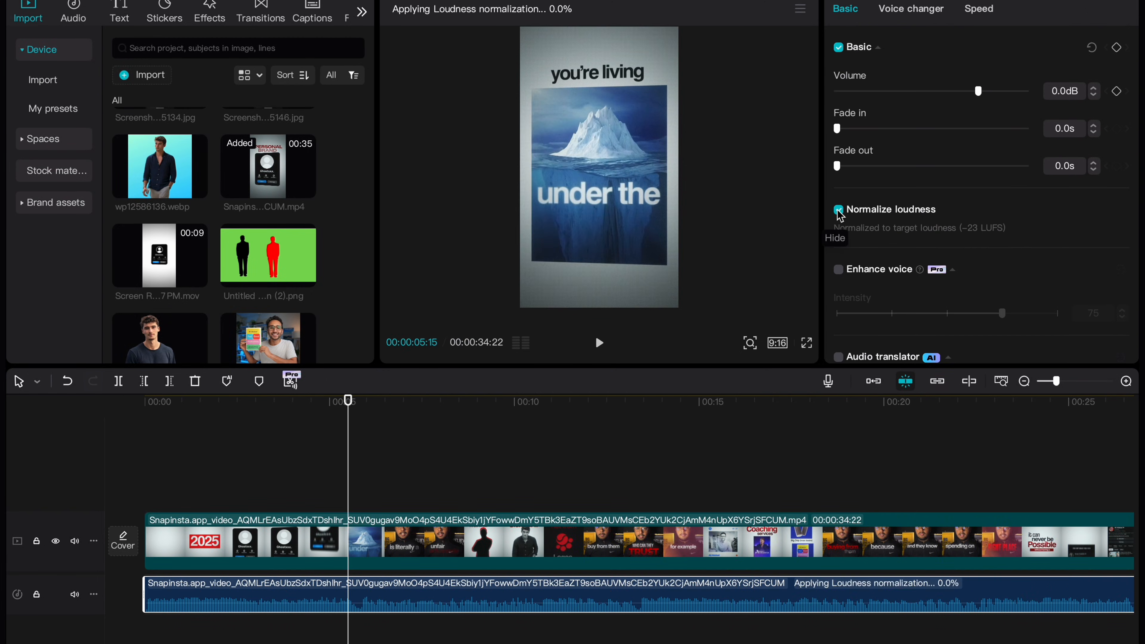
Split the reference video at 00:00:06:01, where the iceberg scene gives way to the speaker, and deactivate the opening section
left_click_drag(348, 409, 138, 419)
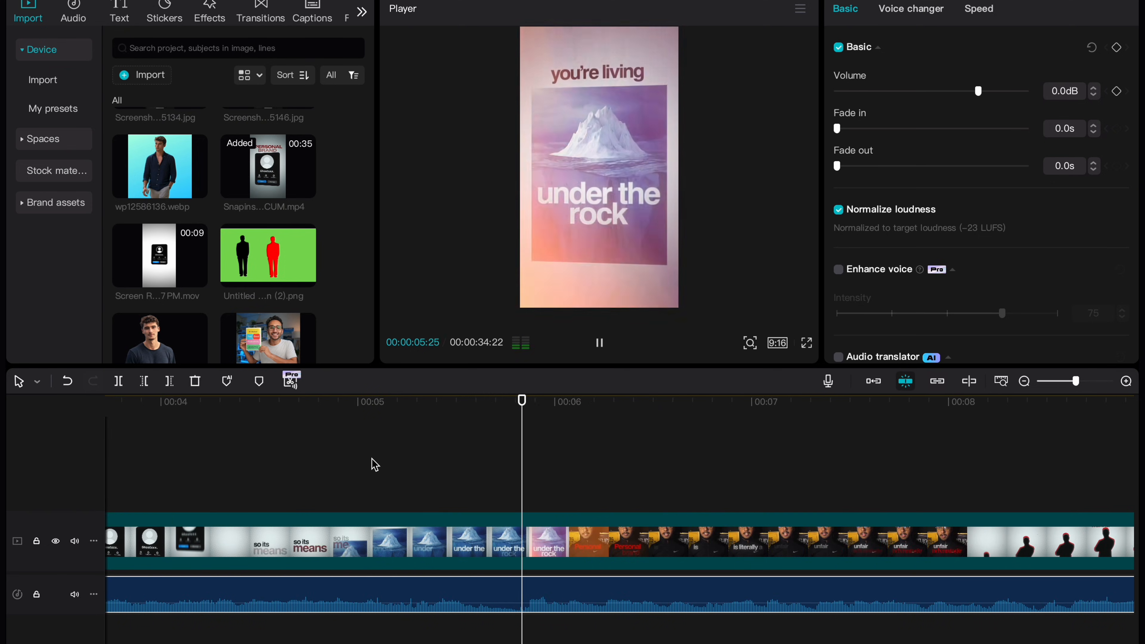
key("space")
key("Left")
key("Left")
key("Left")
key("Left")
key("Right")
key("Right")
key("Right")
key("Right")
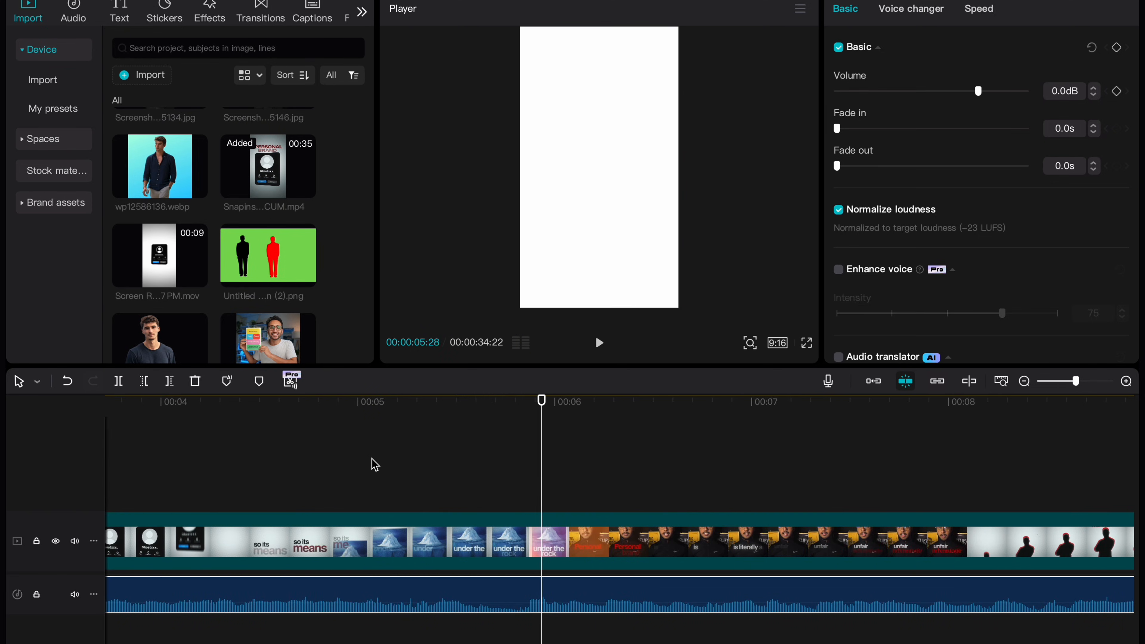
key("Left")
key("Left")
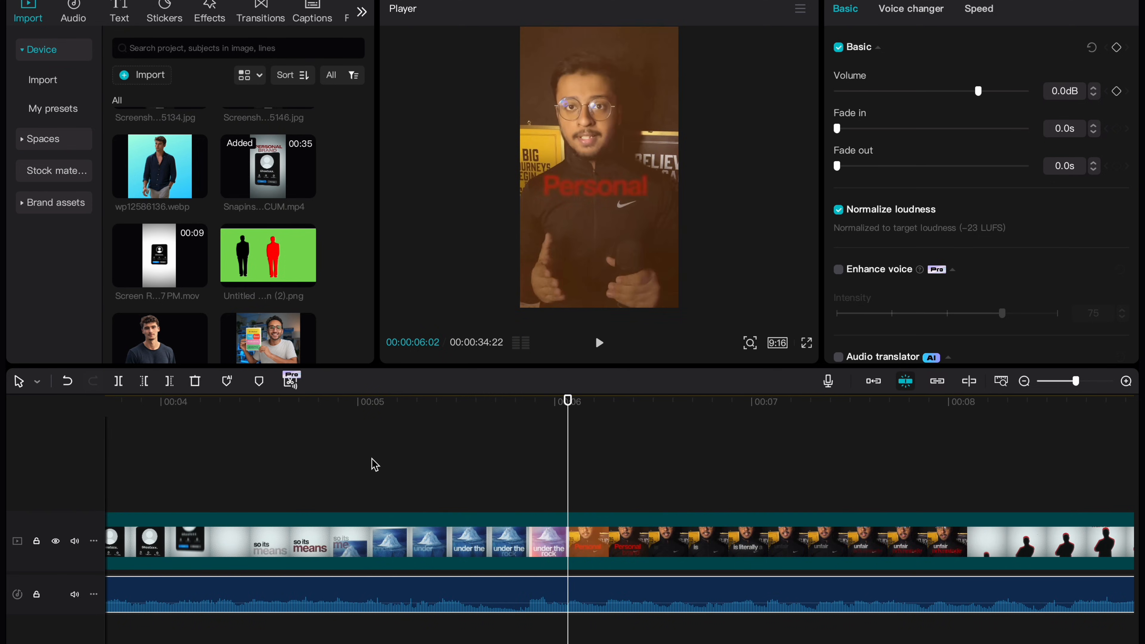
left_click(484, 525)
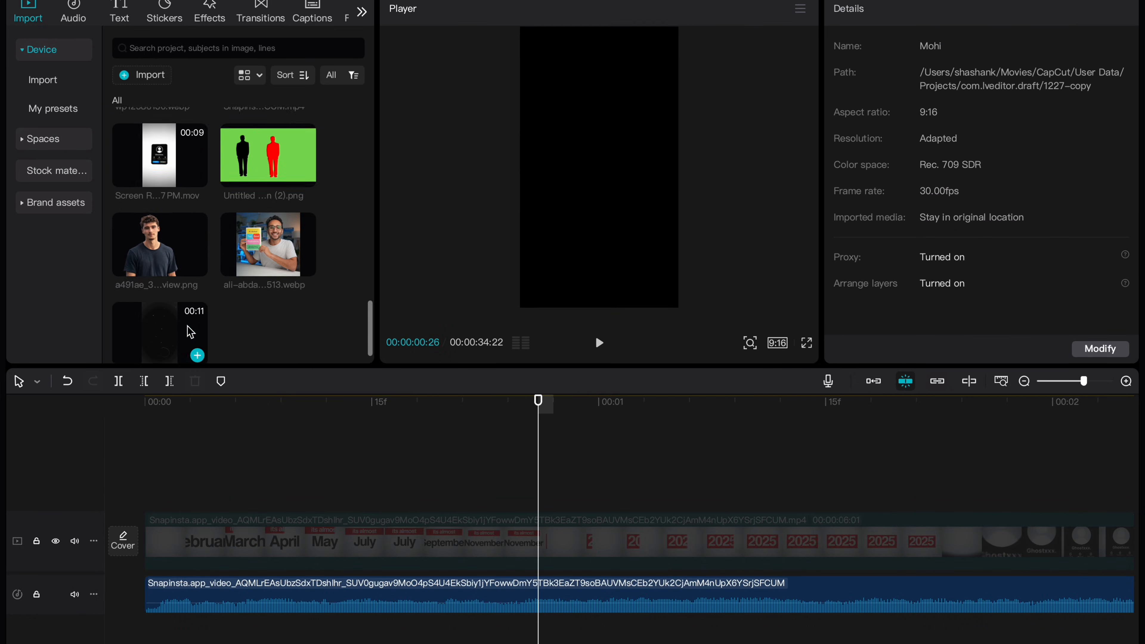
Place the white stock clip above the video at the timeline start and enlarge it to 316% to fill the frame
scroll(191, 332, "up", 3)
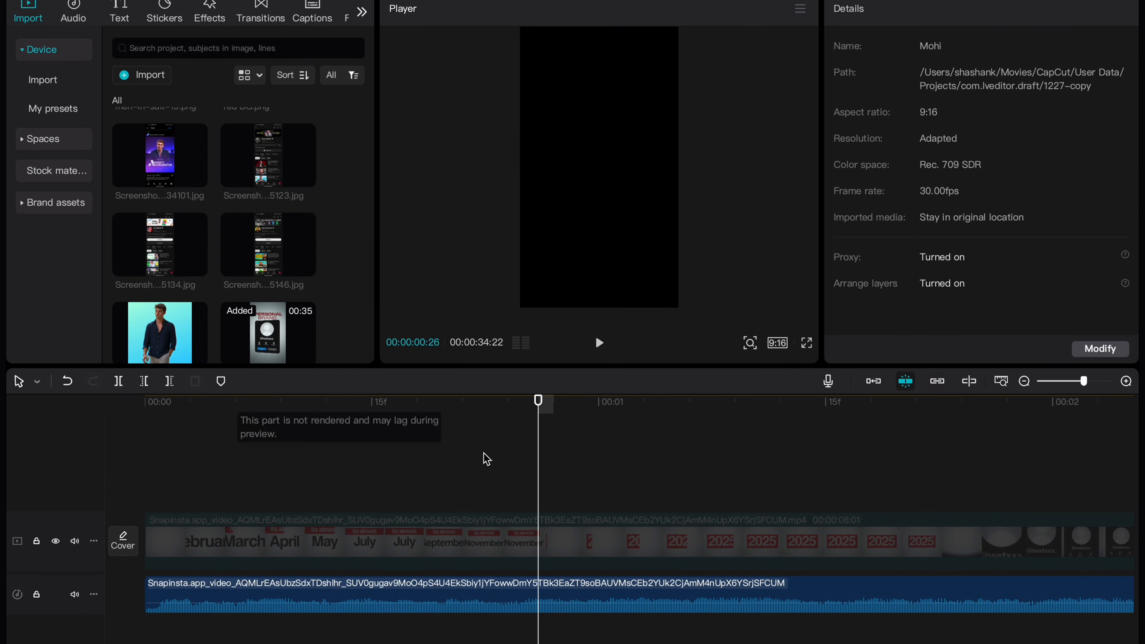
left_click_drag(538, 409, 144, 406)
left_click(58, 171)
left_click_drag(161, 248, 204, 493)
scroll(177, 494, "down", 1)
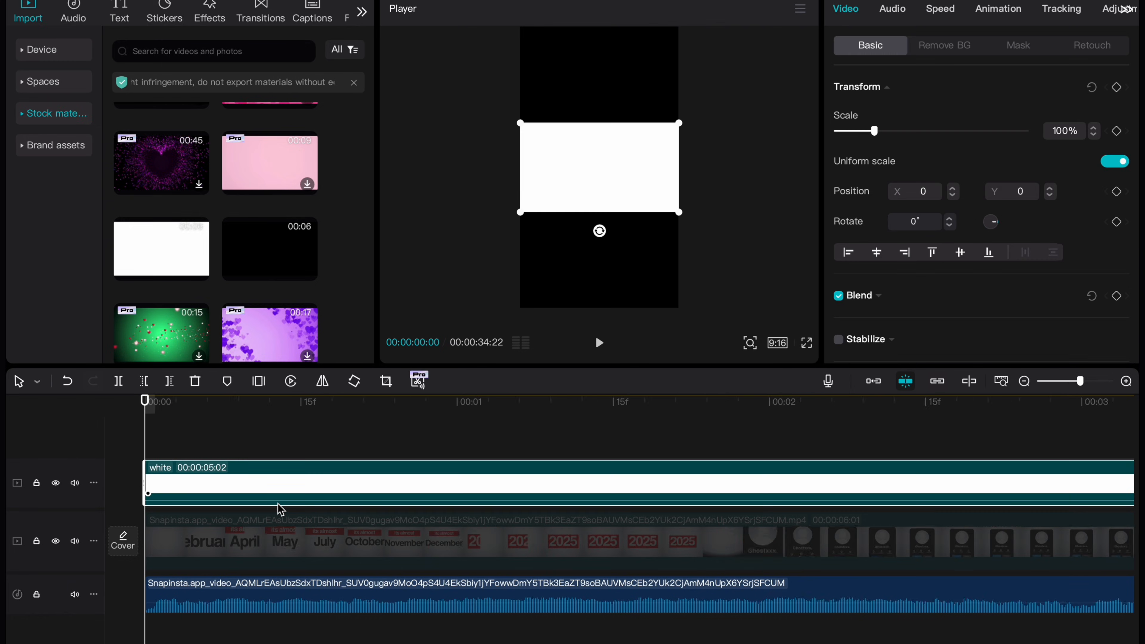
left_click_drag(679, 217, 851, 323)
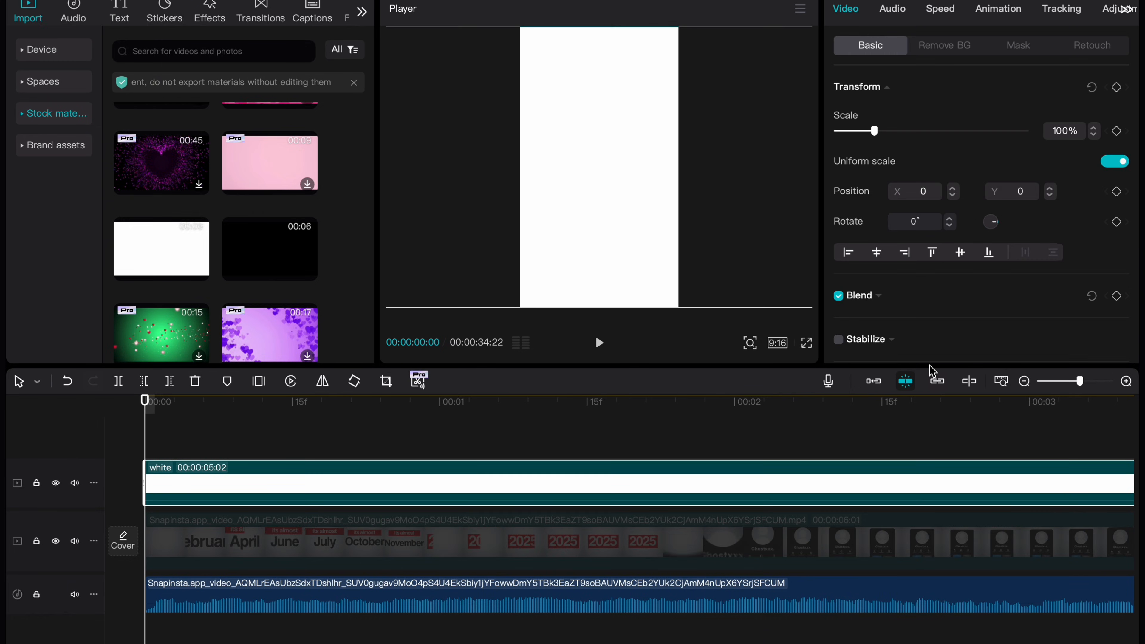
Create a freeze frame from the white clip at 00:00:00:10 and delete the leftover white video pieces
left_click(243, 401)
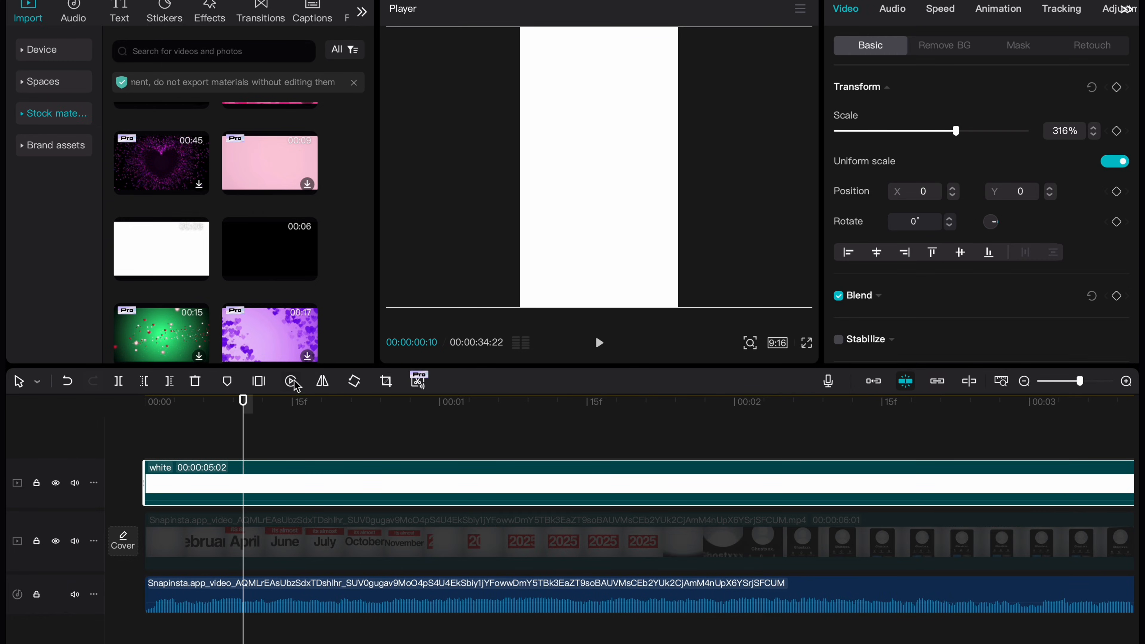
left_click(263, 386)
left_click(186, 475)
scroll(345, 508, "right", 3)
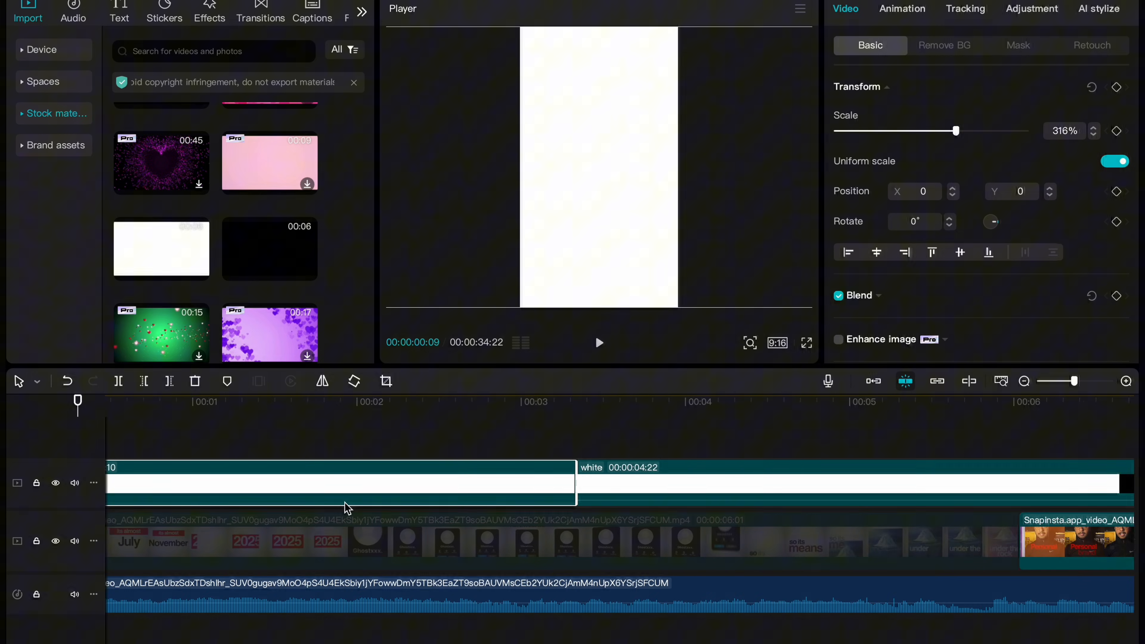
left_click(654, 493)
key("Delete")
Extend the white freeze frame to 00:00:34:22 so it spans the whole video
scroll(586, 500, "right", 2)
left_click(381, 498)
left_click_drag(402, 490, 278, 549)
scroll(279, 554, "left", 8)
scroll(263, 562, "down", 3)
scroll(261, 563, "left", 5)
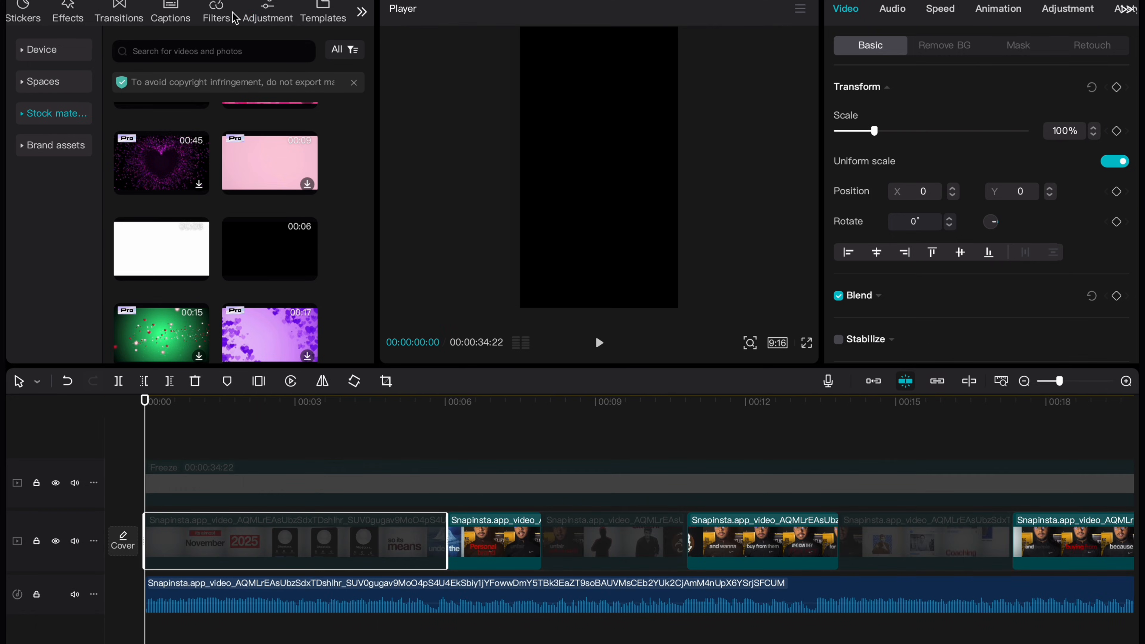
Add a custom adjustment layer spanning the whole timeline above the white background and set its vignette to 22
left_click(266, 16)
left_click_drag(152, 106, 141, 436)
left_click_drag(295, 466, 257, 558)
scroll(289, 523, "left", 5)
scroll(336, 489, "left", 5)
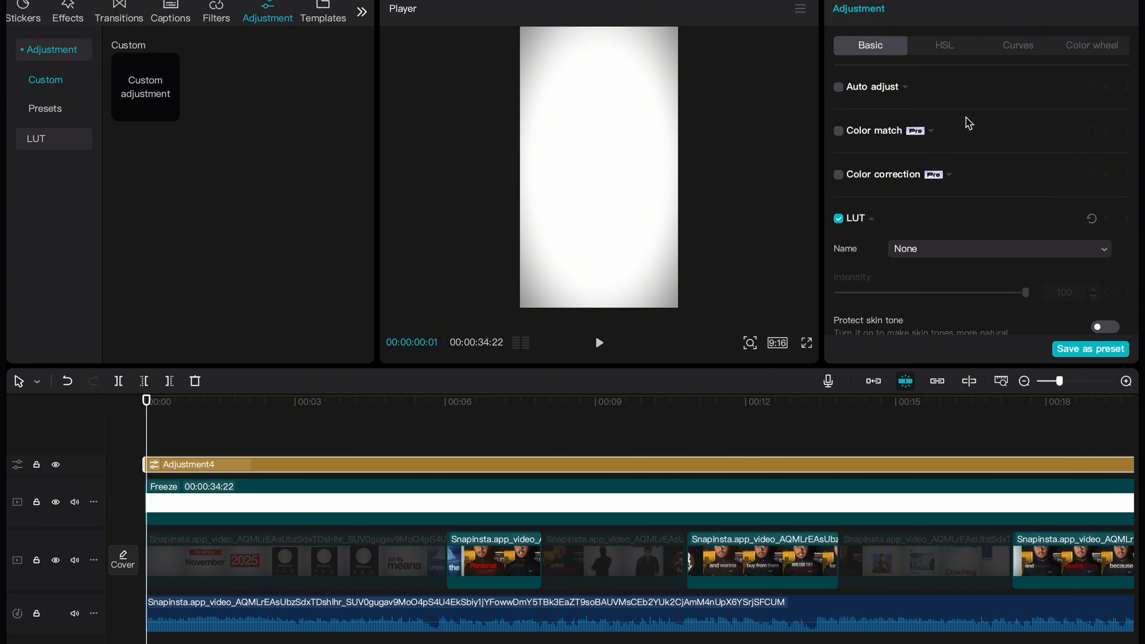
scroll(918, 226, "down", 10)
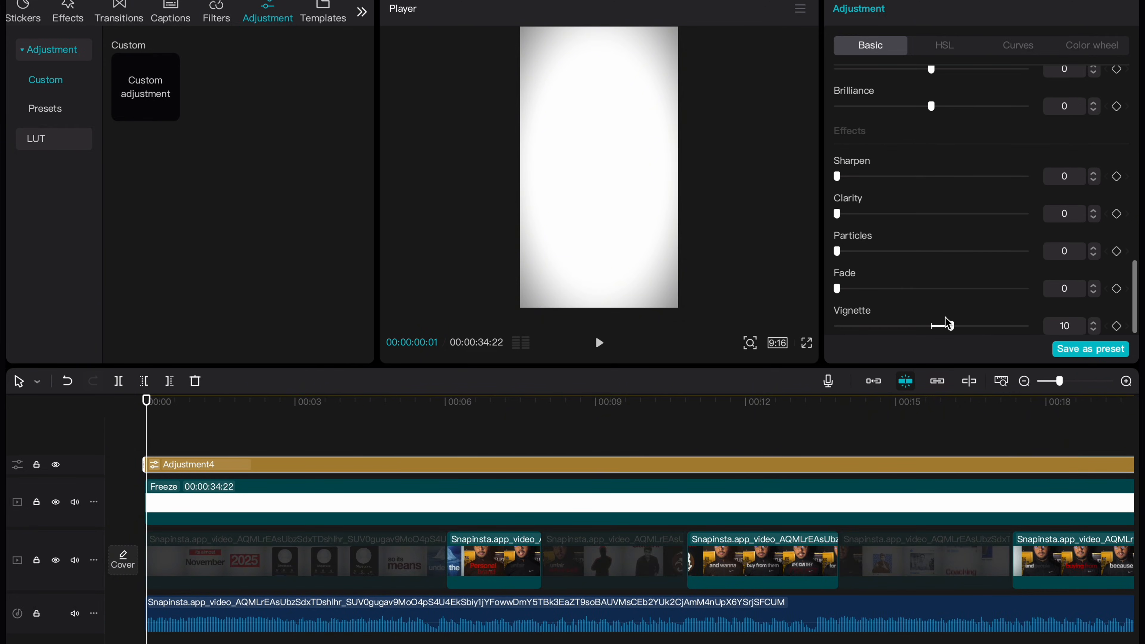
left_click_drag(955, 333, 963, 333)
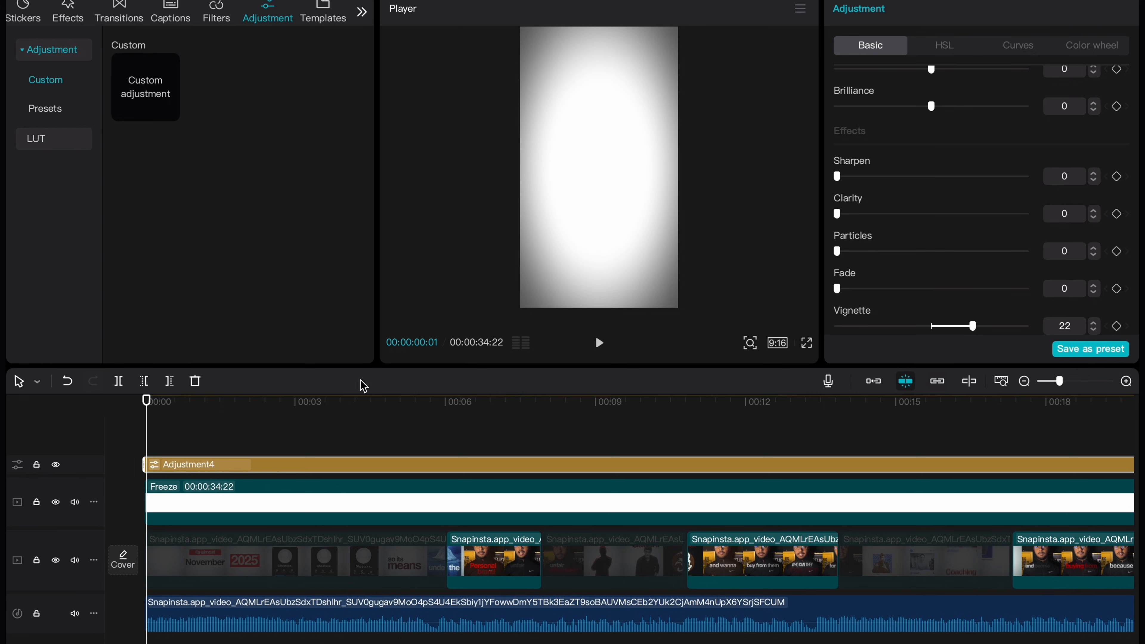
Add a default text clip at the timeline start, between the adjustment layer and the white background
scroll(68, 11, "up", 3)
left_click(117, 19)
left_click_drag(148, 97, 176, 510)
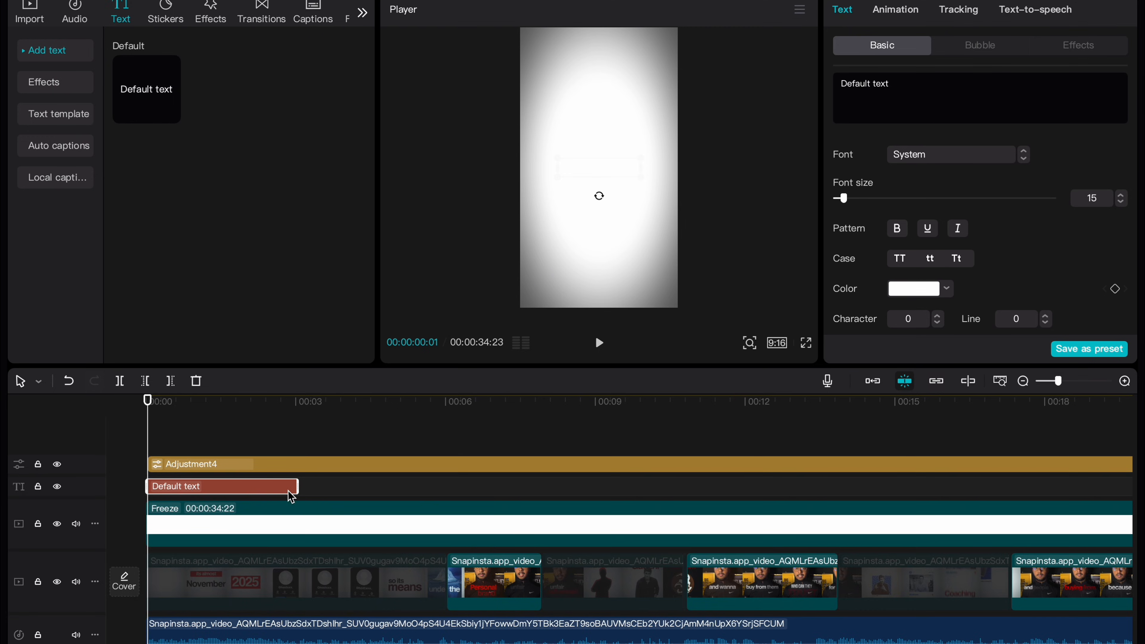
Play through the opening to find where the months sequence ends and split the text clip at 00:00:00:26
scroll(293, 489, "down", 2)
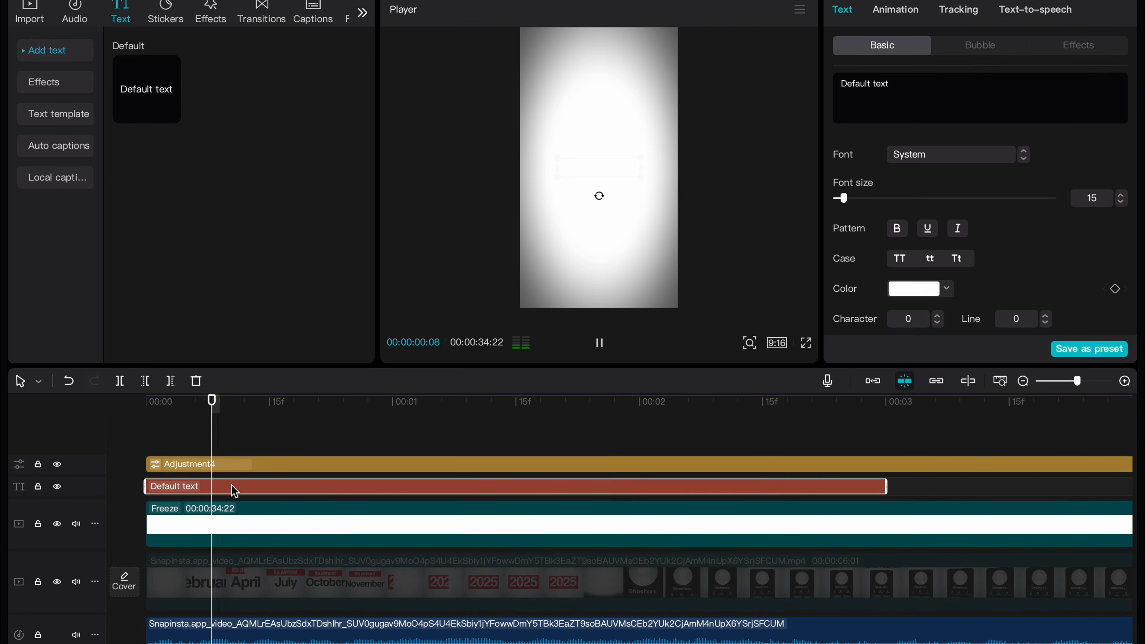
key("Right")
key("Right")
key("Right")
key("Right")
key("Right")
key("Right")
key("Right")
key("Right")
key("Right")
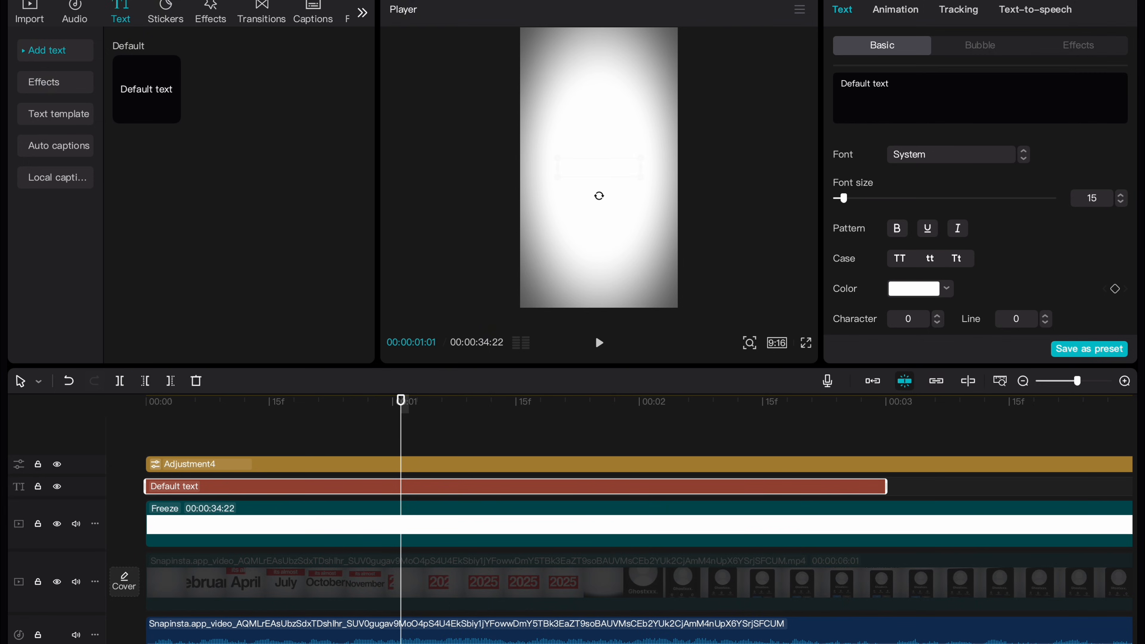
key("space")
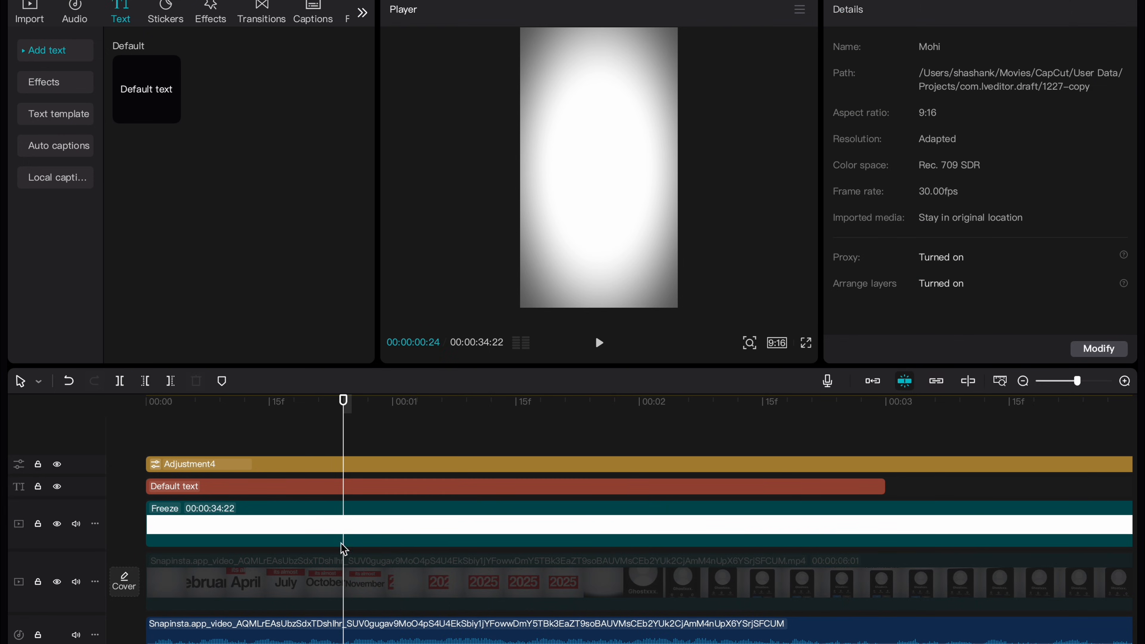
left_click(343, 557)
left_click(368, 492)
key("ctrl+b")
Cut the text clip at 00:00:00:02 and delete the piece before it
left_click(146, 401)
left_click(182, 489)
key("ctrl+b")
left_click(149, 488)
key("BackSpace")
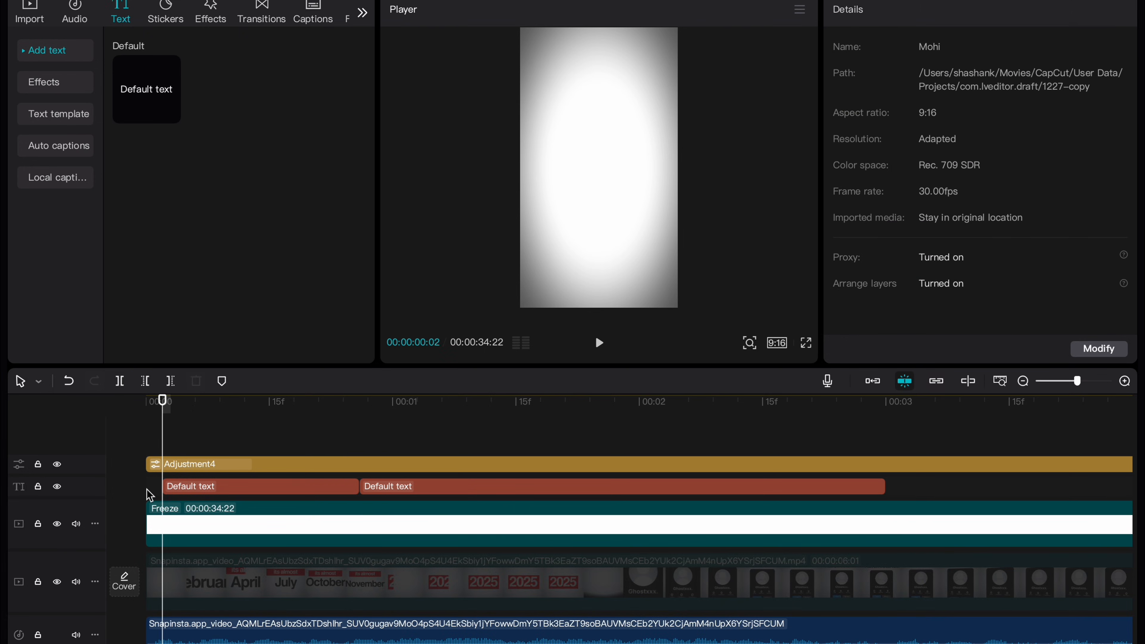
Change the remaining text clip's wording to "January" and its font to Arial Bold
left_click(190, 486)
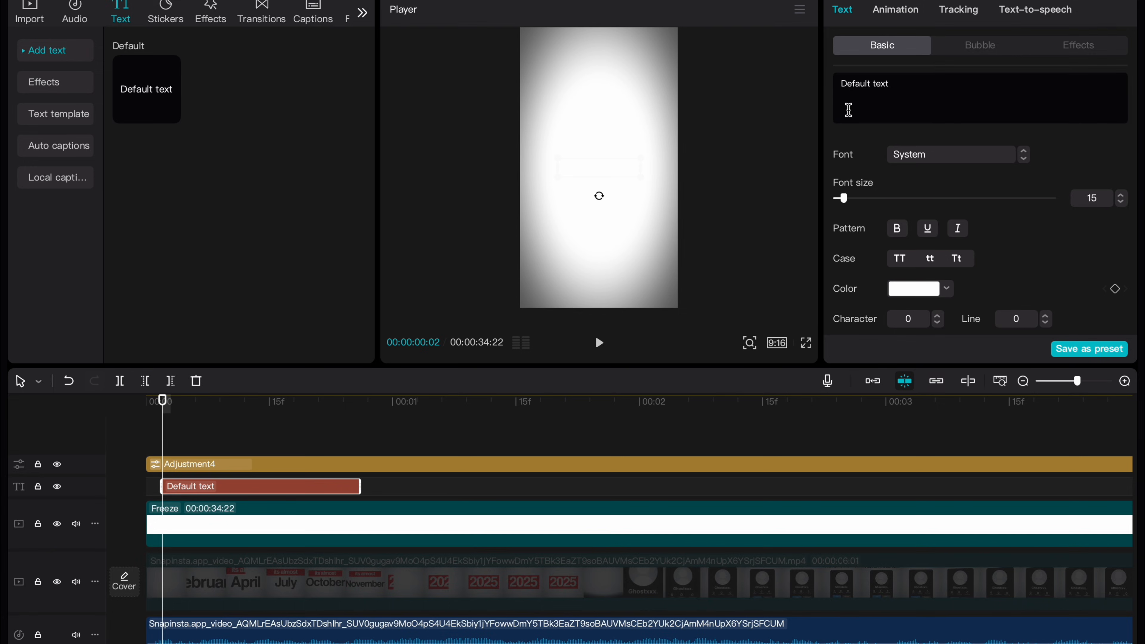
left_click(848, 109)
type("Jan")
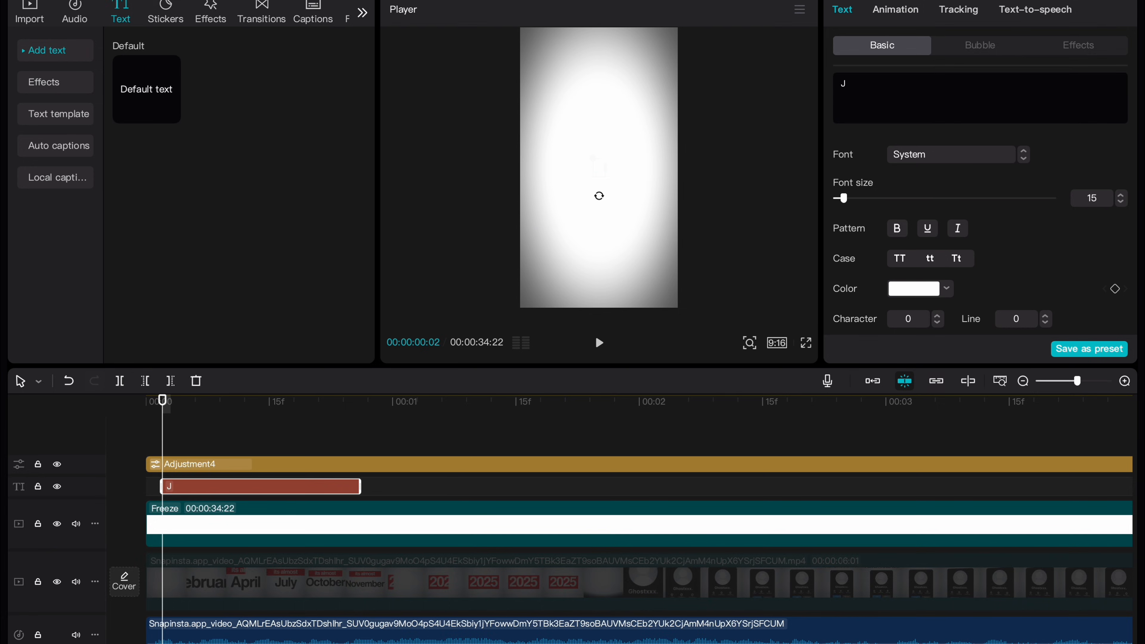
left_click(949, 155)
left_click(935, 175)
Color the January text black and enlarge it to roughly the width of the frame
left_click(908, 291)
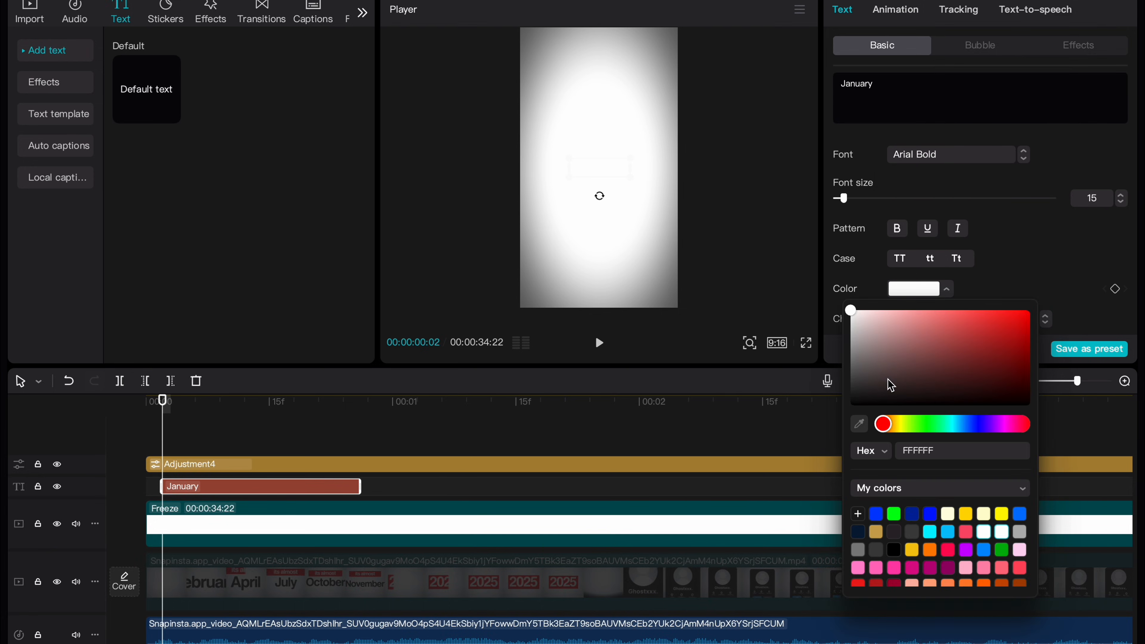
left_click_drag(890, 385, 856, 408)
left_click(624, 176)
left_click_drag(638, 176, 690, 197)
Split the January text into twelve two-frame clips from 00:00:00:02 to 00:00:00:26
key("Right")
key("Right")
key("super+b")
key("Right")
key("Right")
key("super+b")
key("Right")
key("Right")
key("super+b")
key("Right")
key("Right")
key("super+b")
key("Right")
key("Right")
key("super+b")
key("Right")
key("Right")
key("super+b")
key("Right")
key("Right")
key("super+b")
key("Right")
key("Right")
key("super+b")
key("Right")
key("Right")
key("super+b")
key("Right")
key("Right")
key("super+b")
key("Right")
key("Right")
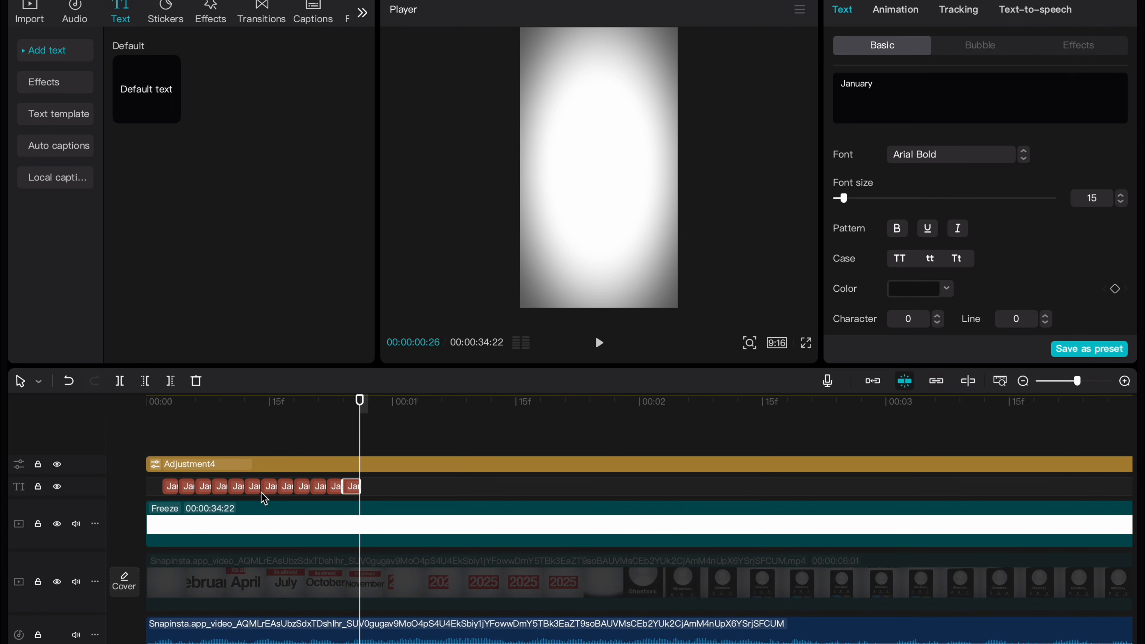
Change the second through eighth text clips to February, March, April, May, June, July and August
left_click(187, 486)
key("super+a")
type("Feb")
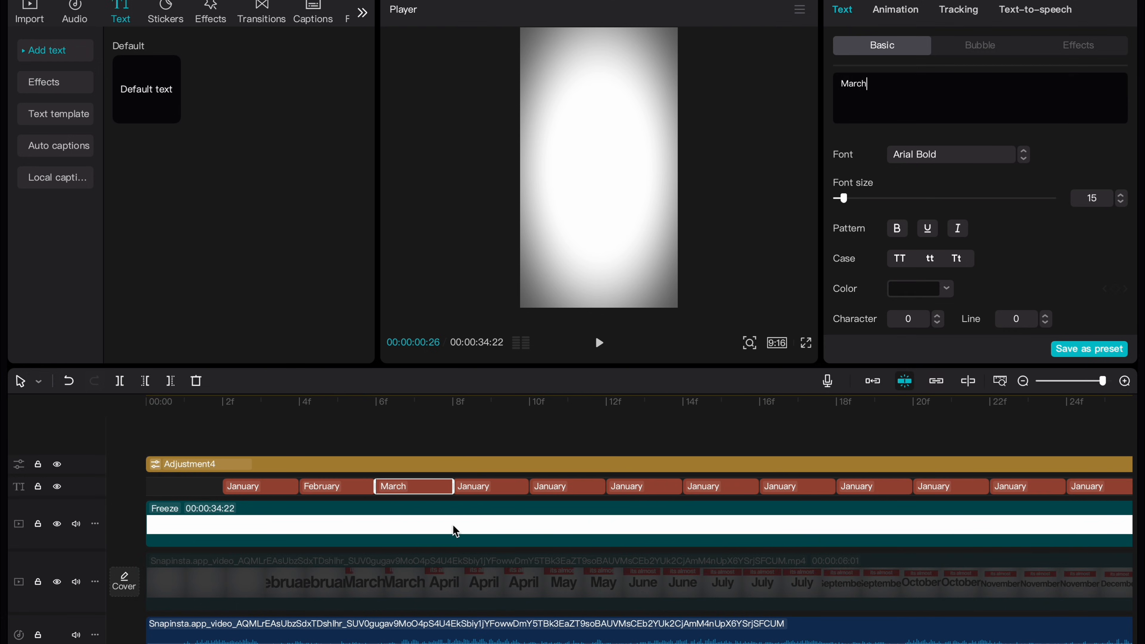
left_click(473, 486)
type("April")
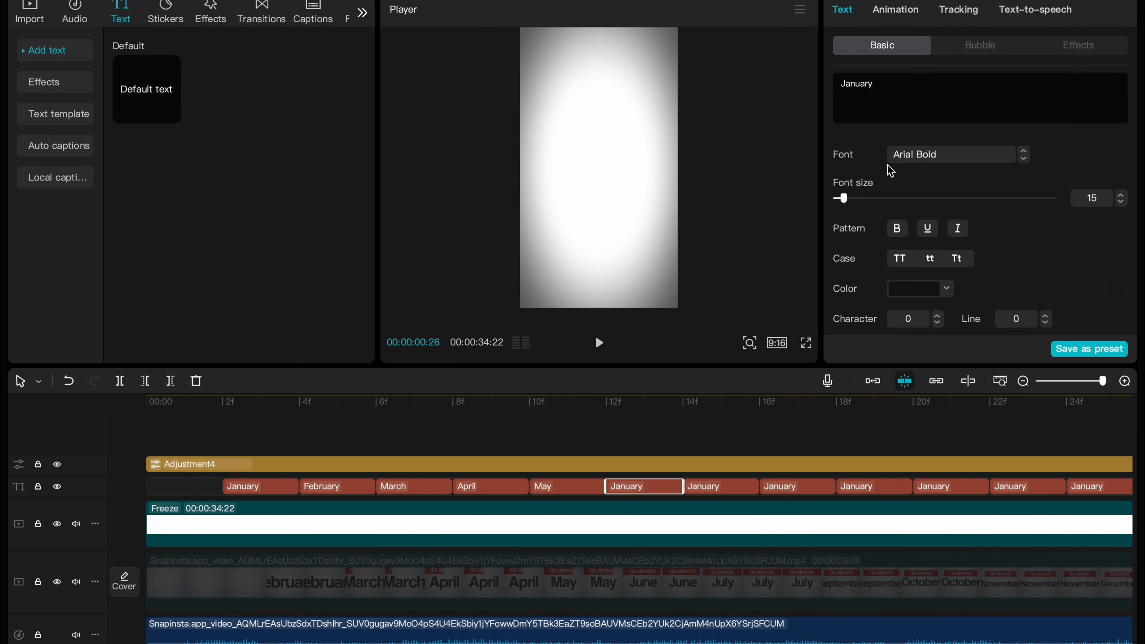
key("super+a")
type("July")
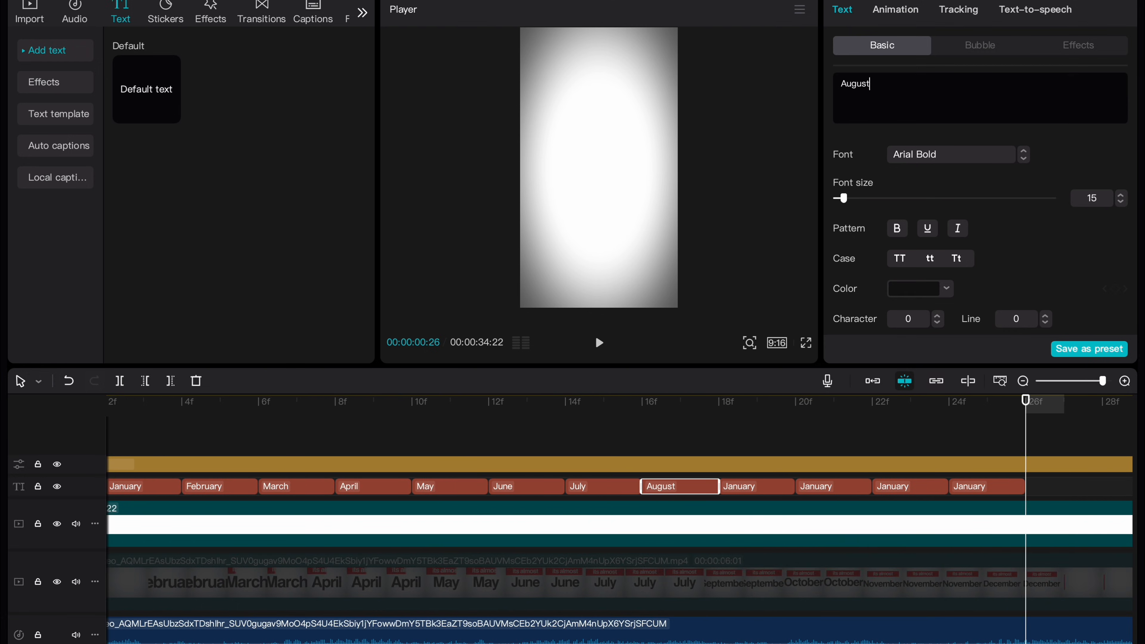
Change the last four text clips to September, October, November and December
left_click(755, 486)
type("se")
key("super+a")
type("Se")
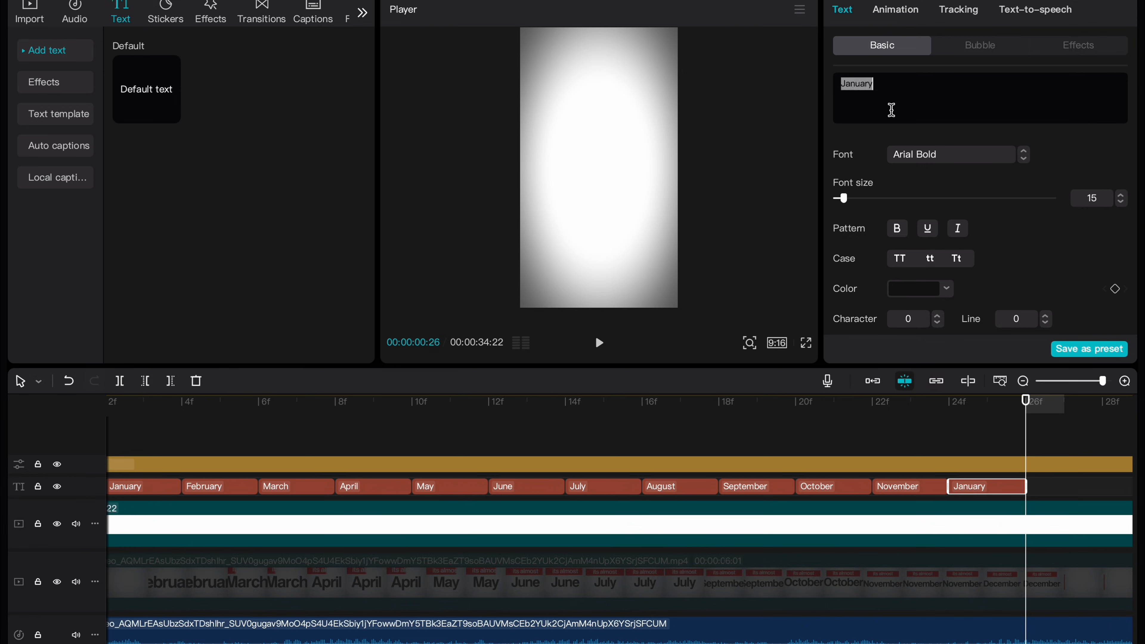
left_click(987, 502)
Select all twelve month clips and scale the text down slightly to fit inside the frame
left_click_drag(1046, 489, 232, 478)
scroll(233, 489, "left", 3)
left_click_drag(704, 195, 685, 187)
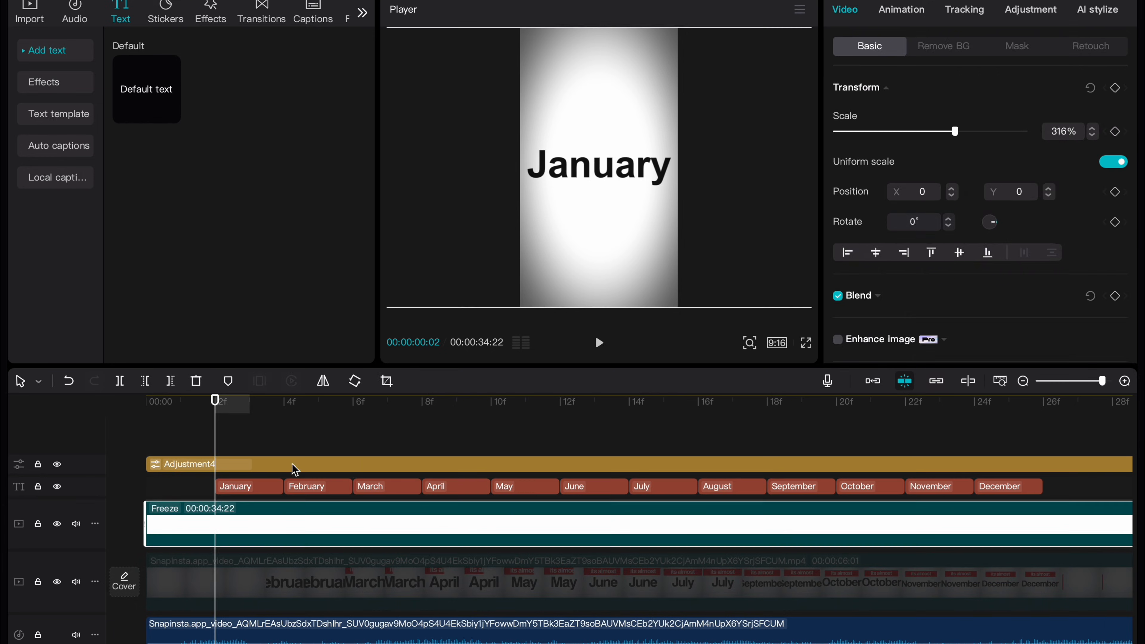
Place red BG.png beneath the text clips, starting at the March clip at 00:00:00:06
left_click(341, 421)
left_click(30, 11)
left_click(41, 50)
scroll(225, 239, "down", 5)
scroll(224, 235, "up", 3)
left_click_drag(244, 226, 353, 504)
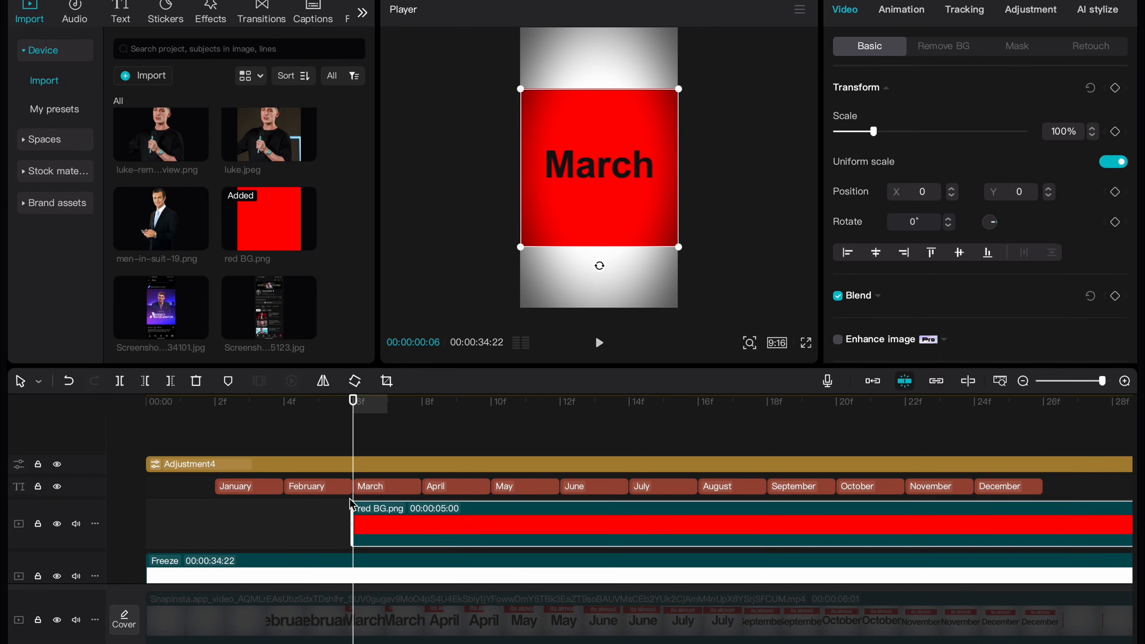
Mask the red image into a wide horizontal bar above the month text, scaled to 106% at Y position 838
left_click(1017, 46)
left_click(857, 206)
left_click_drag(637, 169, 665, 170)
left_click_drag(599, 130, 599, 160)
left_click_drag(631, 235, 681, 189)
left_click(881, 48)
Cut the red bar clip at 00:00:00:26, where December ends, and delete the remainder
scroll(674, 516, "right", 5)
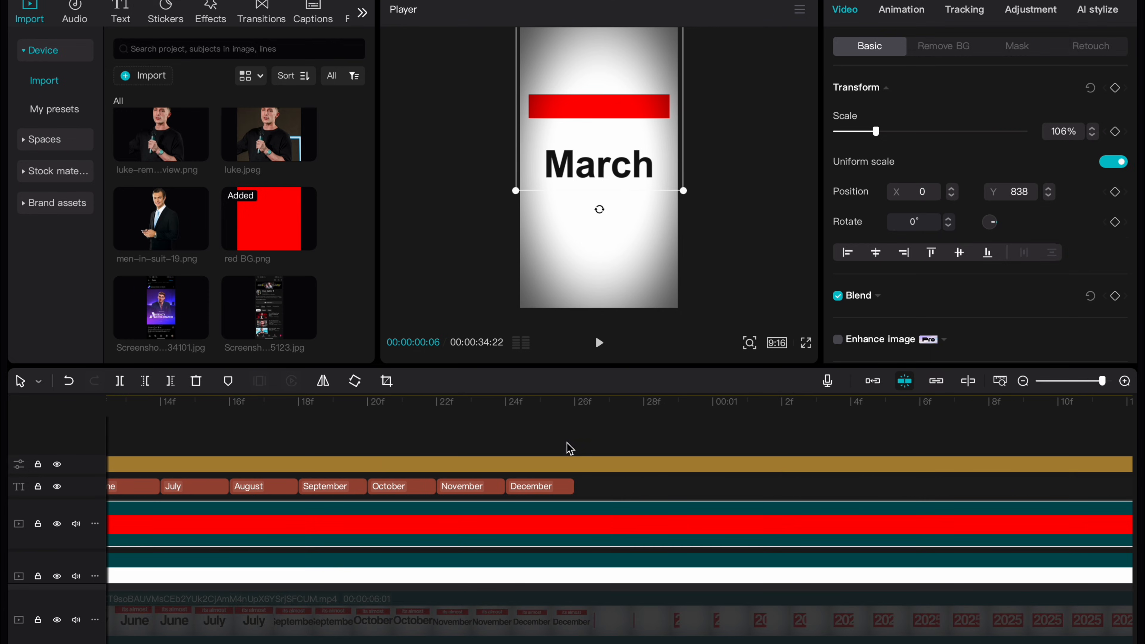
left_click(572, 446)
left_click(582, 539)
key("super+b")
key("Delete")
Turn the red bar clip into a compound clip
scroll(582, 540, "left", 5)
left_click(455, 536)
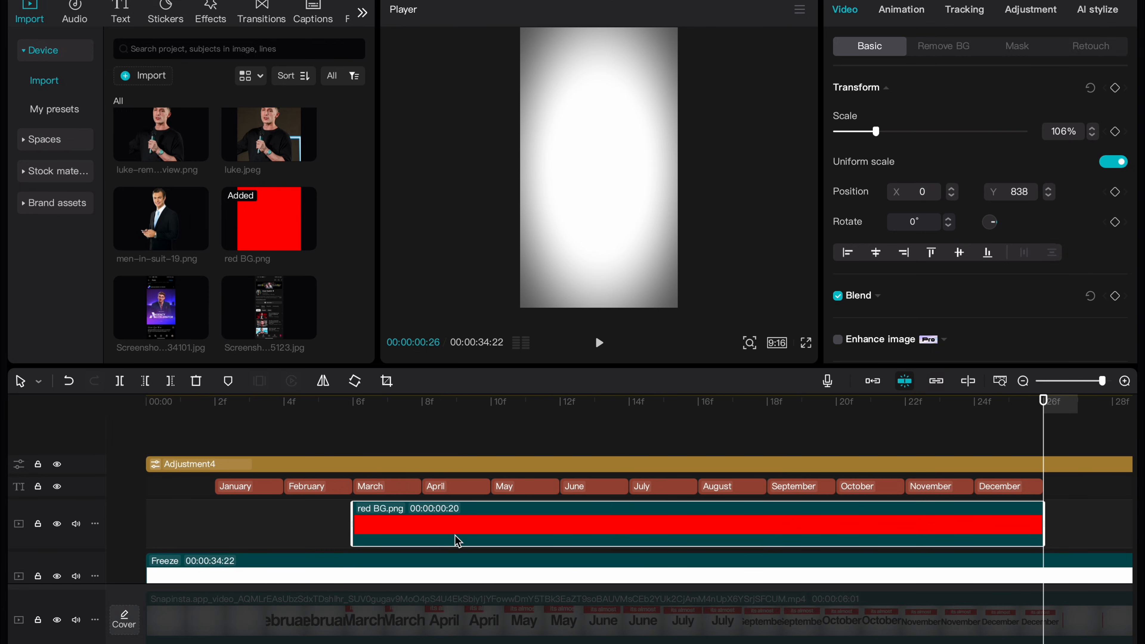
key("alt+g")
Duplicate the March text at 00:00:00:06 onto a track beneath the month texts and change its wording to "it's almost"
left_click(352, 438)
left_click(376, 527)
left_click(381, 485)
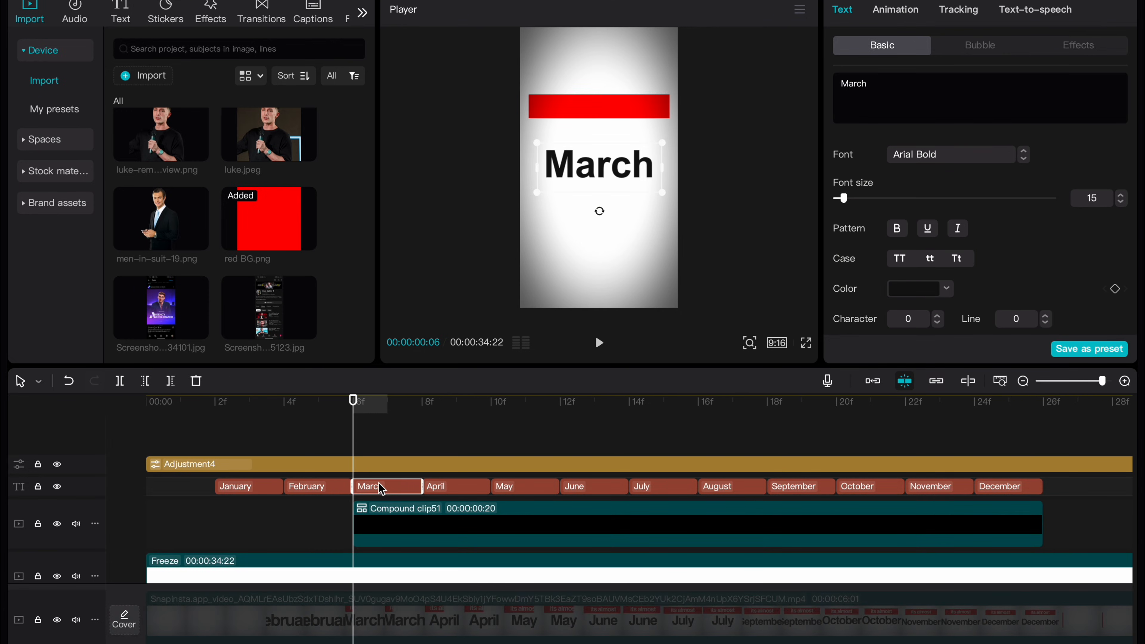
key("super+c")
key("super+v")
left_click_drag(378, 486, 377, 520)
double_click(838, 114)
type("it's almost")
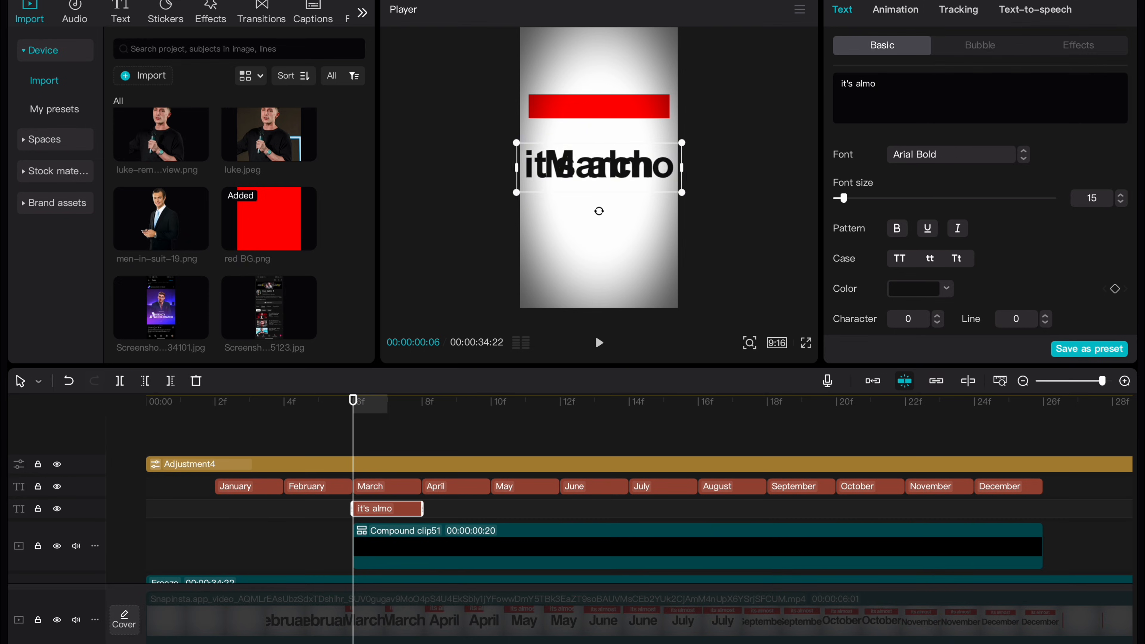
scroll(573, 482, "down", 2)
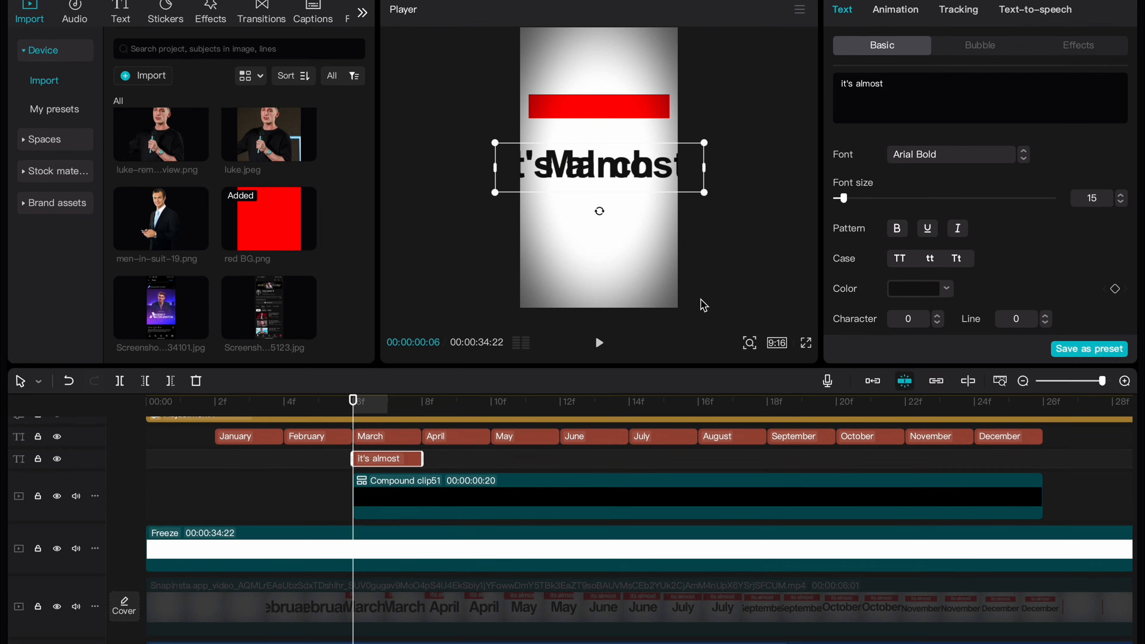
Colour the "it's almost" text white, shrink it and place it centred on the red bar
scroll(900, 176, "down", 2)
left_click(901, 259)
left_click_drag(897, 307, 792, 225)
left_click_drag(704, 192, 677, 188)
left_click_drag(656, 177, 657, 125)
left_click_drag(632, 119, 631, 112)
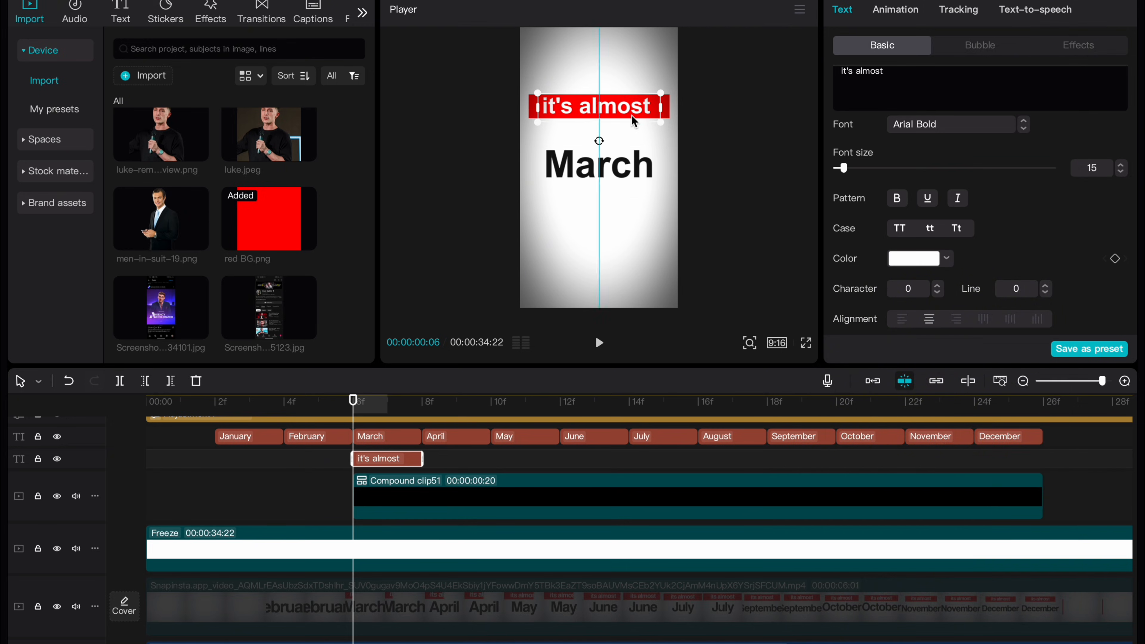
left_click_drag(190, 428, 1014, 435)
left_click(640, 111)
left_click_drag(662, 121, 658, 120)
left_click_drag(630, 117, 634, 124)
Extend the "it's almost" text to the end of December and combine it with the red bar into one compound clip
left_click_drag(421, 459, 1044, 544)
left_click(357, 500)
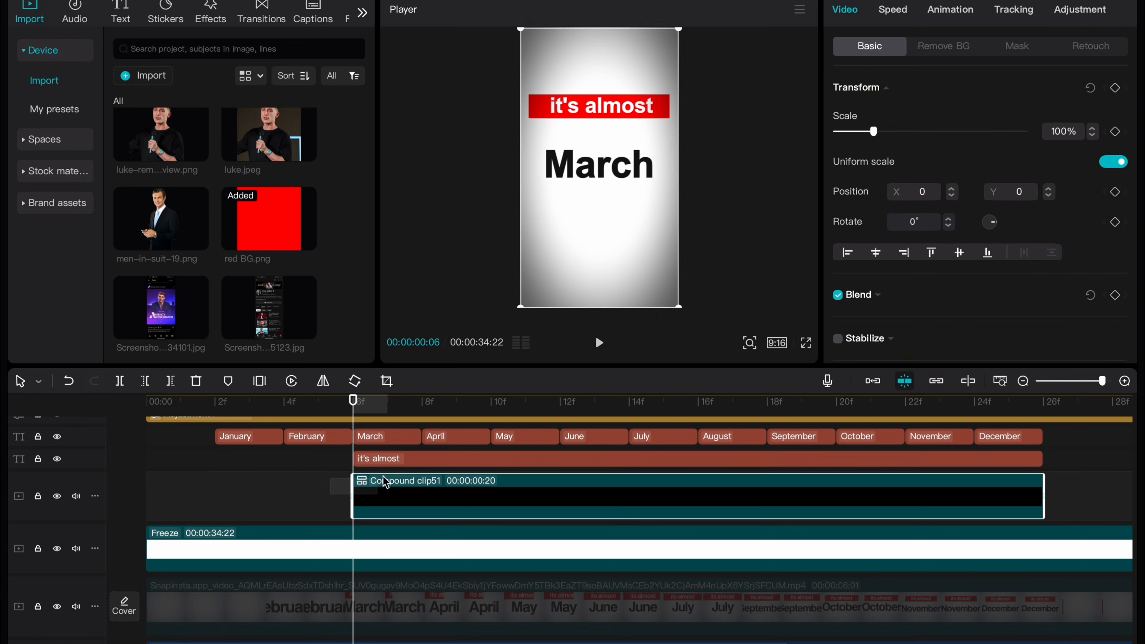
left_click(395, 463, "ctrl")
key("alt+g")
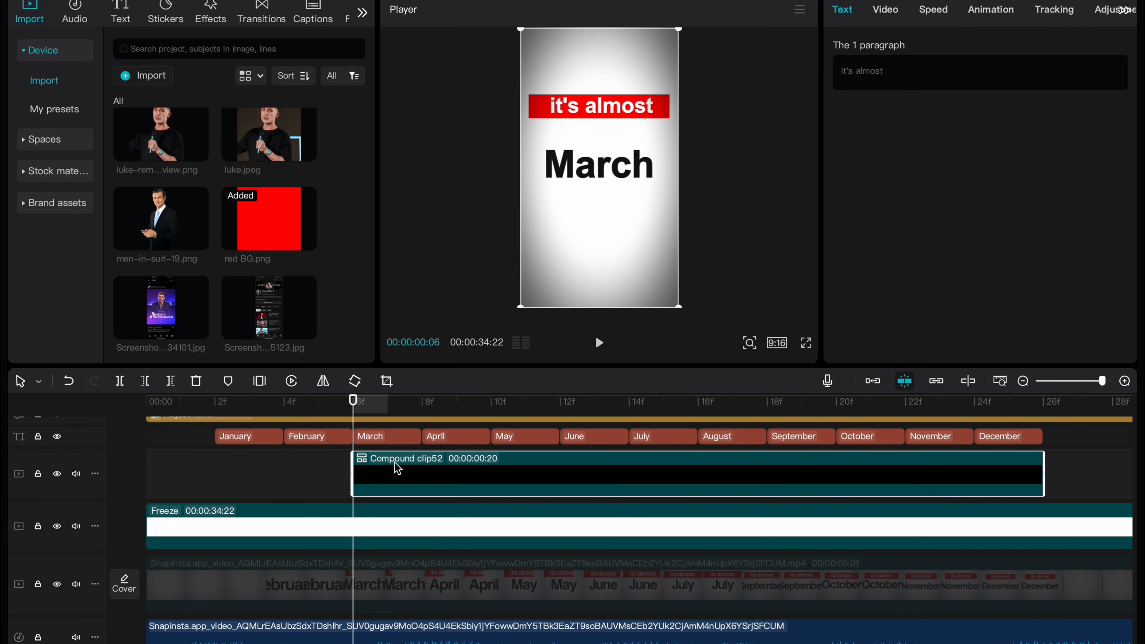
Add a Horizontal mask rotated to -90° at X -486 that hides the "it's almost" bar, and keyframe it at 00:00:00:06
left_click(1015, 46)
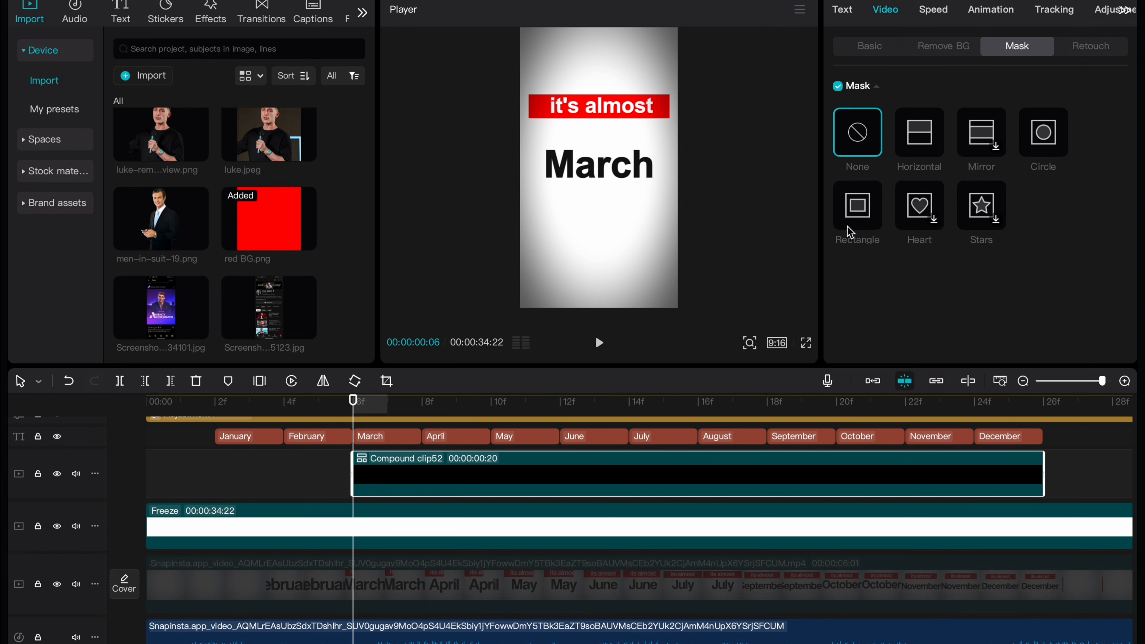
left_click(927, 142)
left_click_drag(604, 191, 561, 168)
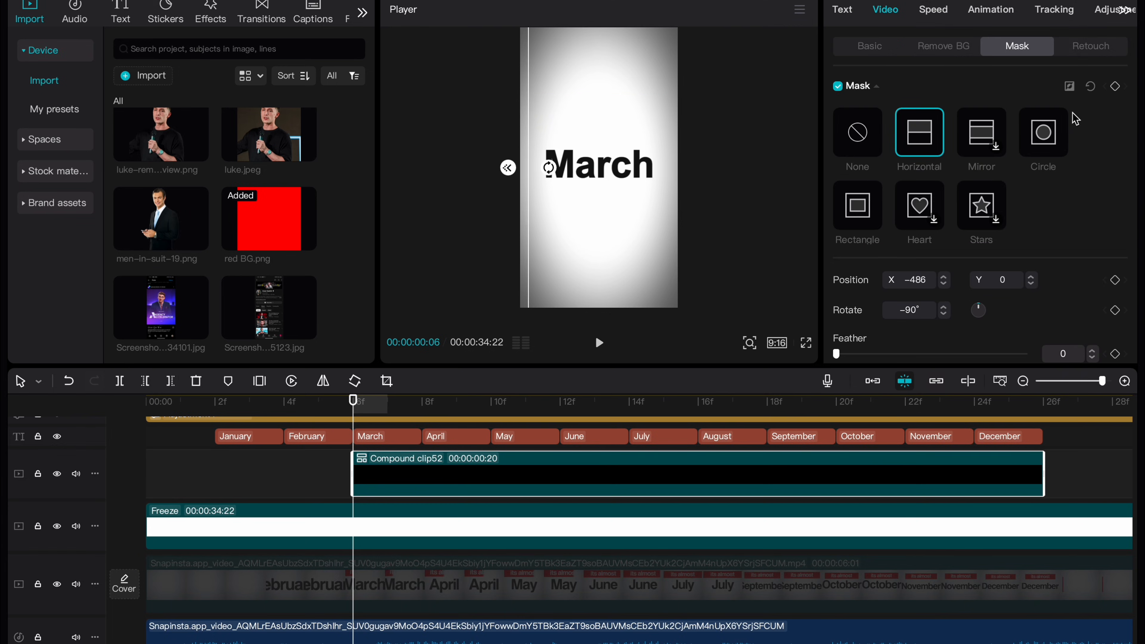
left_click(1115, 86)
At 00:00:00:20, move the mask line past the bar's right end to X 495, revealing the whole "it's almost" bar
key("space")
key("space")
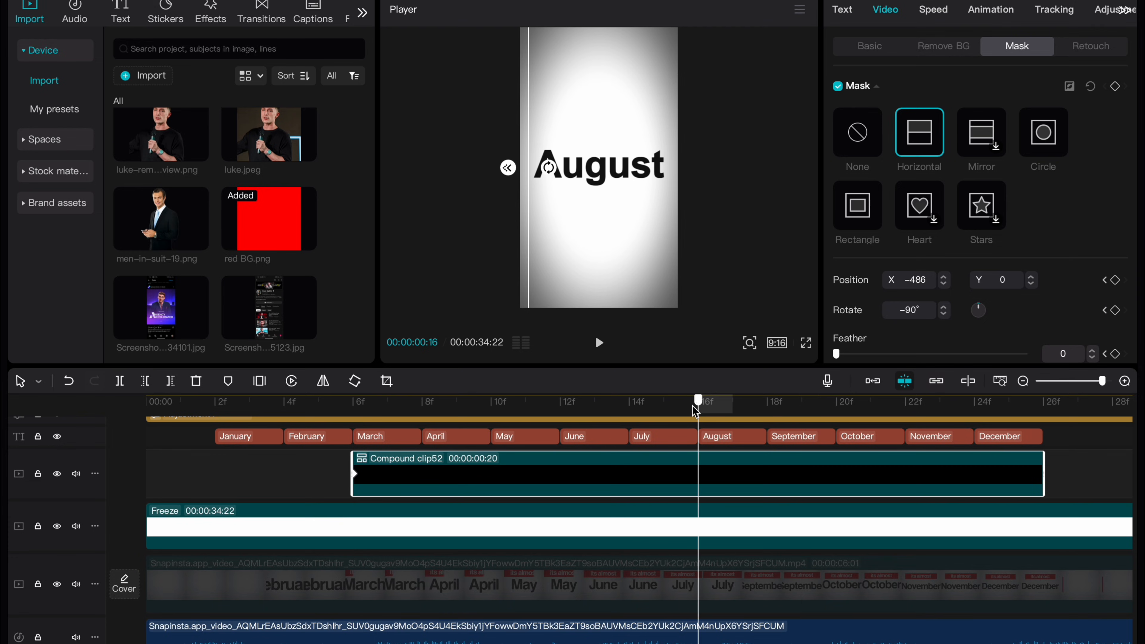
left_click(697, 408)
scroll(649, 534, "down", 3)
left_click(591, 402)
left_click_drag(528, 218, 671, 224)
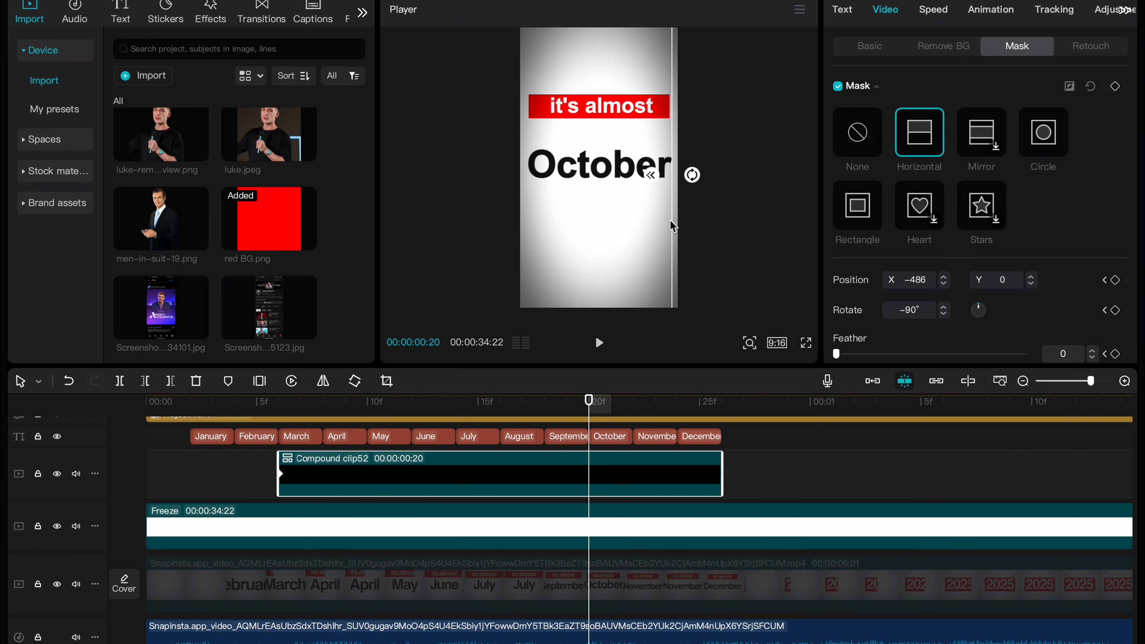
Combine all the month texts and the "it's almost" bar clip into one compound clip
scroll(769, 528, "up", 2)
left_click_drag(273, 525, 180, 496)
key("alt+g")
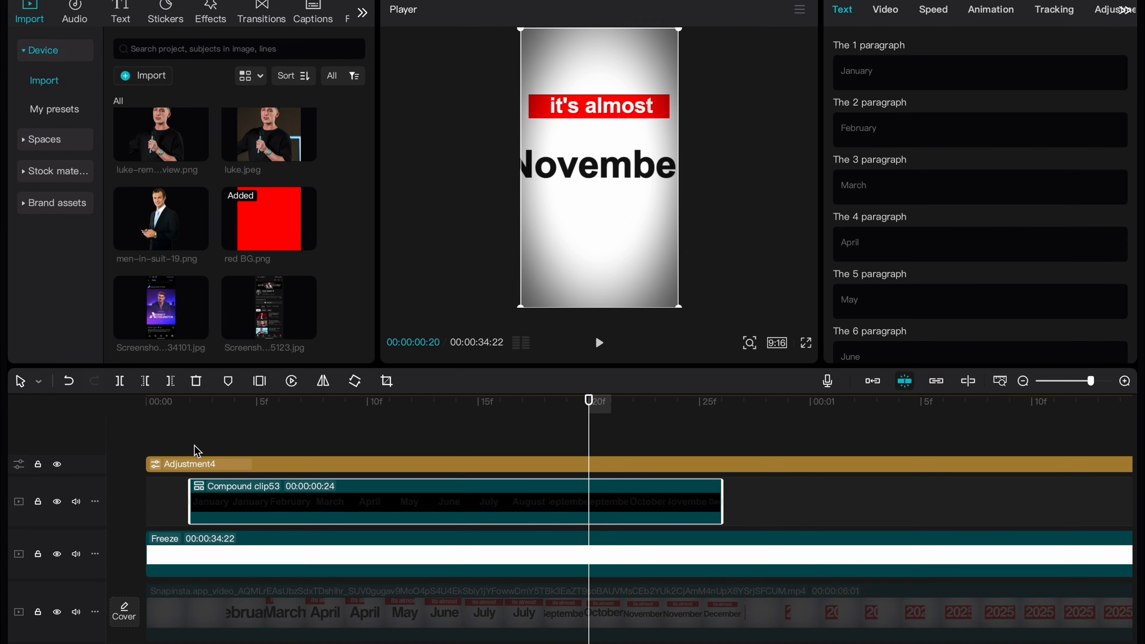
Add a scale keyframe to the months compound clip at 00:00:00:25 and reduce the scale to 91%
left_click(191, 443)
left_click(442, 501)
key("space")
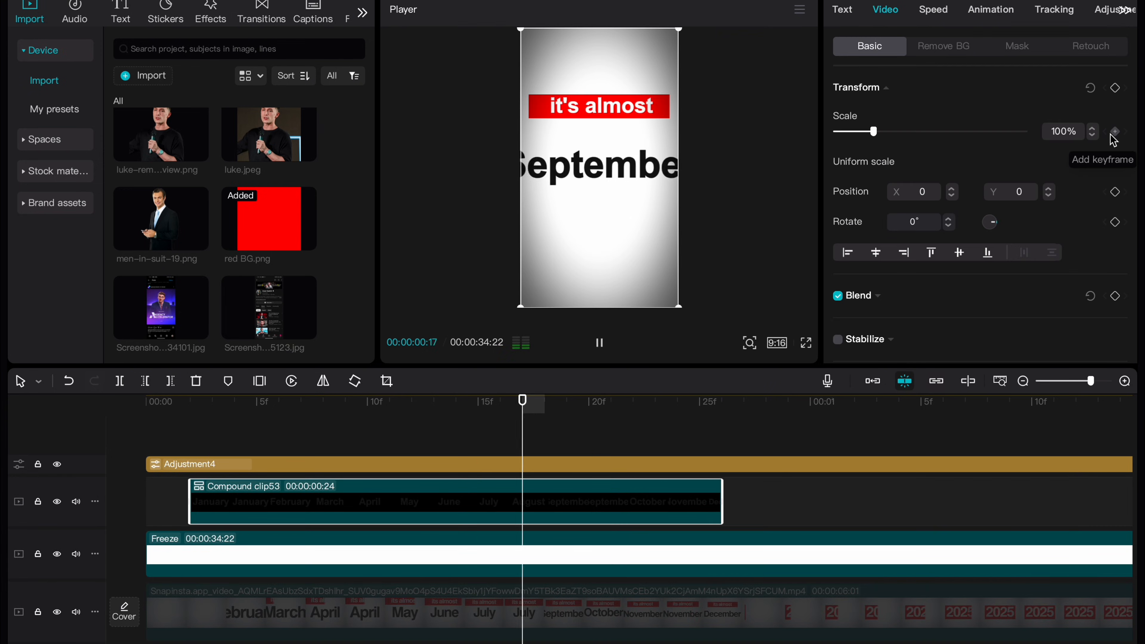
key("space")
key("space")
key("space")
key("Left")
key("Left")
key("Left")
key("Left")
key("Left")
key("Left")
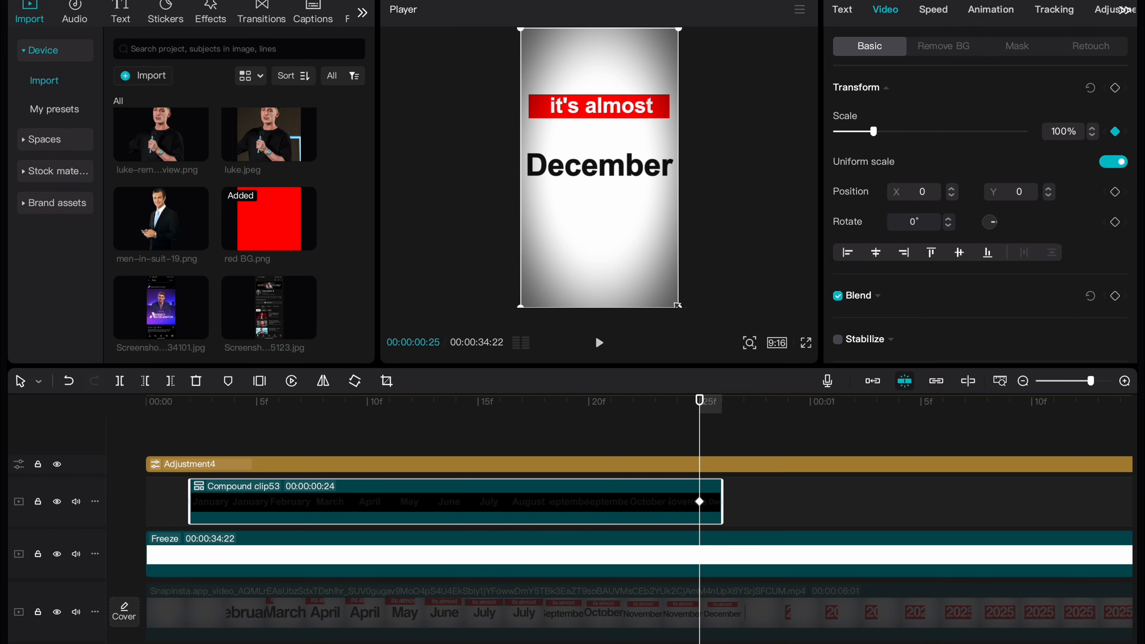
left_click_drag(679, 306, 651, 298)
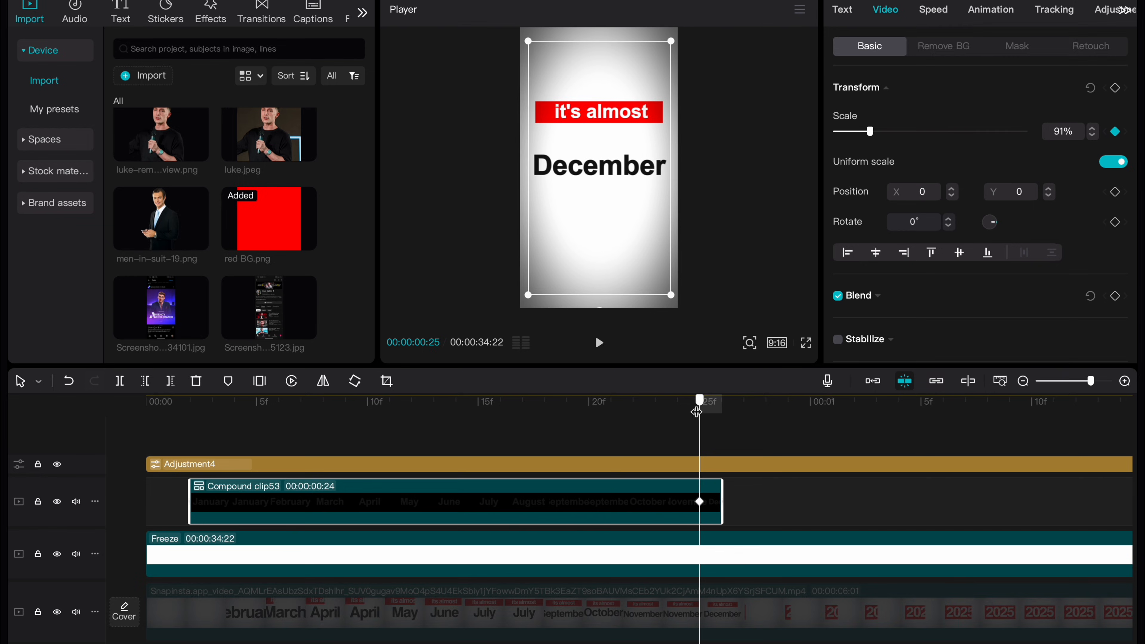
Keyframe the months compound clip's scale at 156% at its start, 00:00:00:02, and preview the zoom-out
left_click_drag(697, 411, 195, 487)
left_click_drag(869, 132, 894, 134)
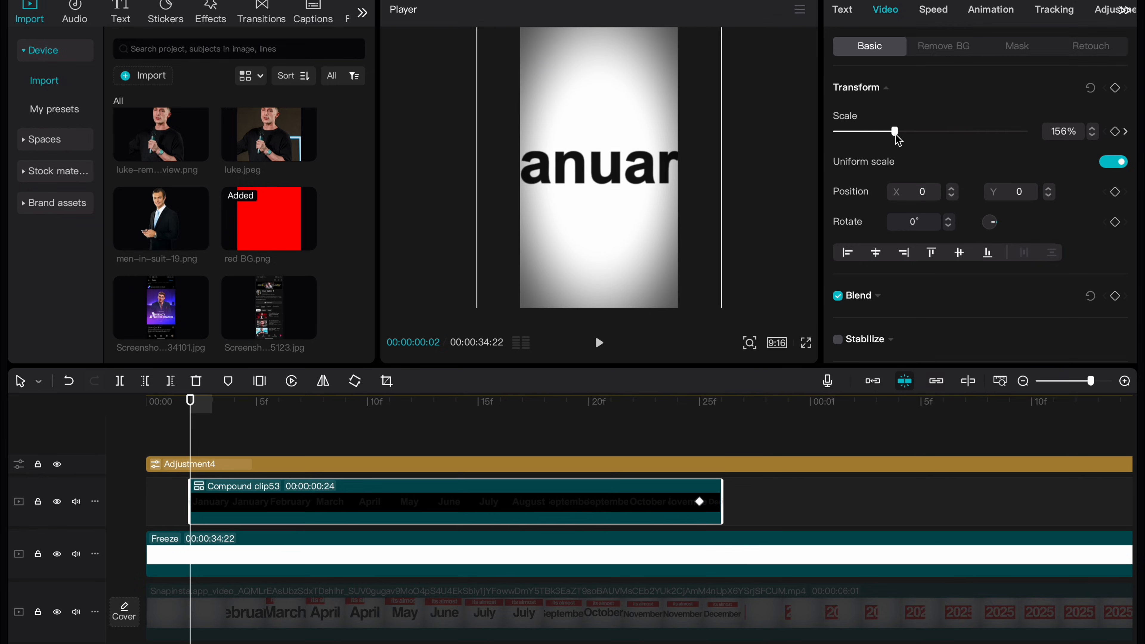
key("space")
key("space")
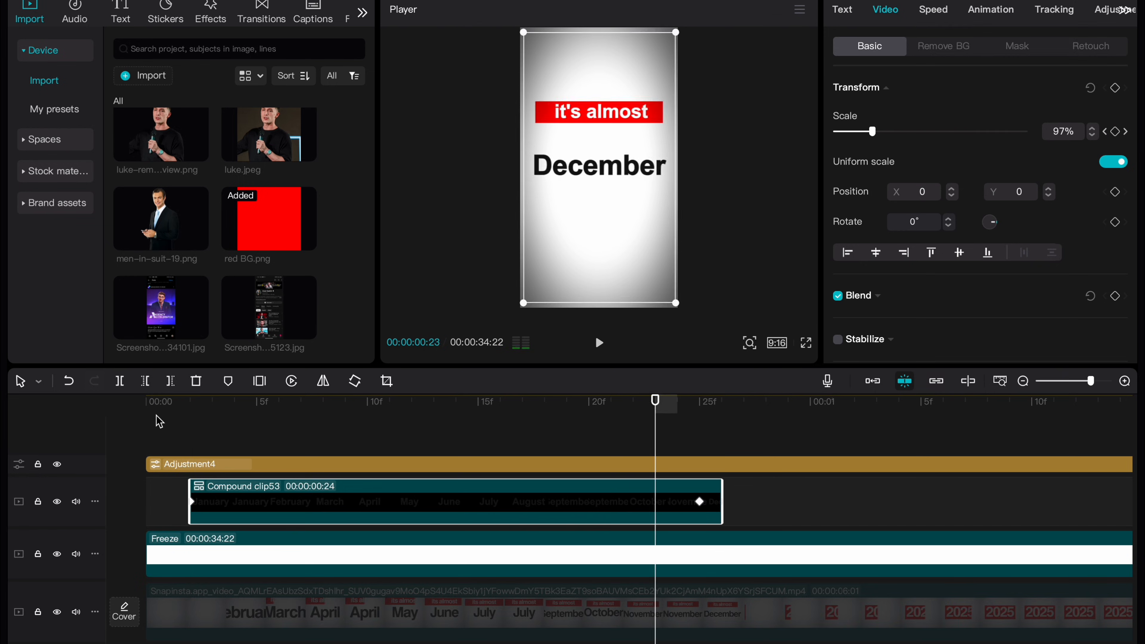
Apply an easing curve to both scale keyframes of the months compound clip
left_click(214, 516)
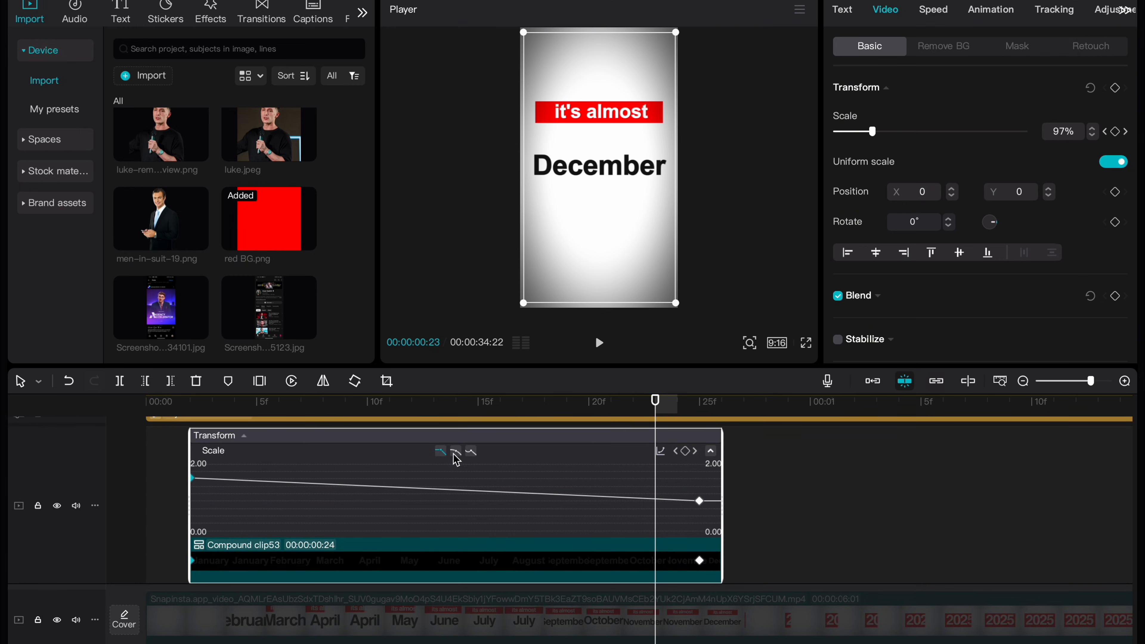
left_click(453, 451)
left_click(699, 500)
left_click(459, 452)
key("alt+k")
left_click(611, 437)
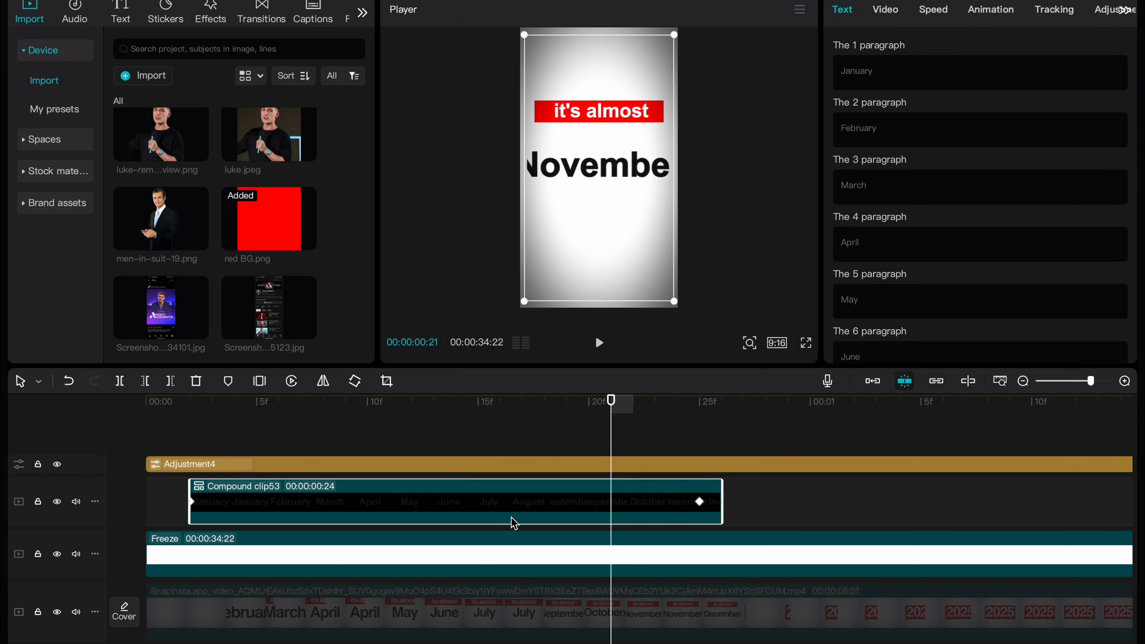
Inside the months compound clip, set all month texts to 206% scale and lower the "it's almost" bar closer to them
double_click(511, 517)
left_click(418, 446)
left_click(436, 451)
left_click_drag(488, 469, 131, 465)
scroll(915, 229, "down", 5)
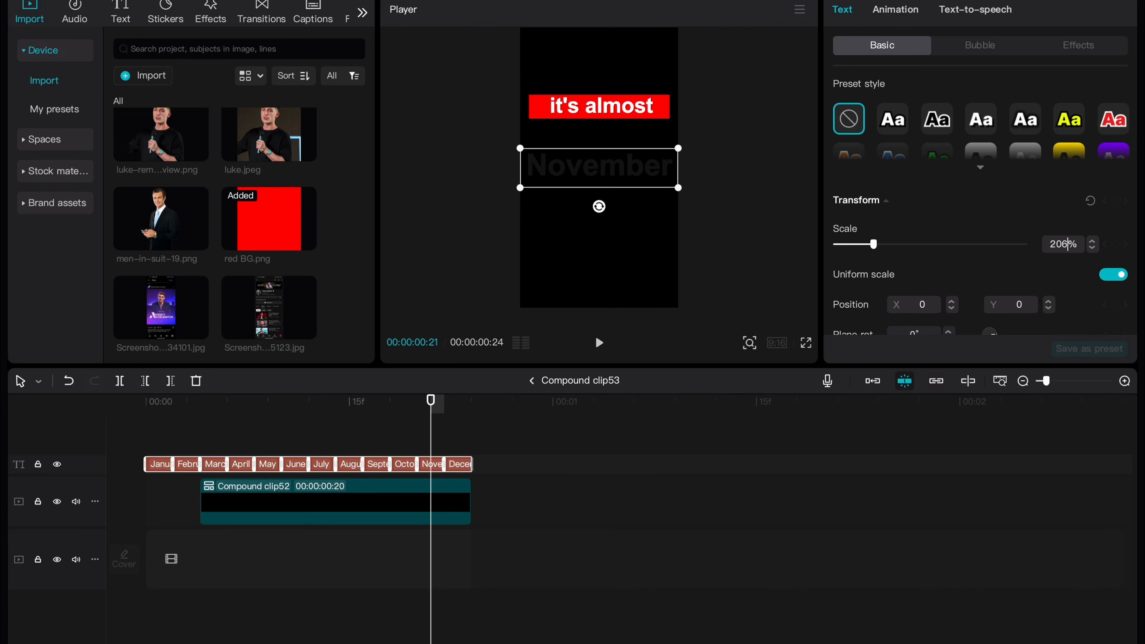
left_click(412, 517)
left_click_drag(600, 246, 602, 265)
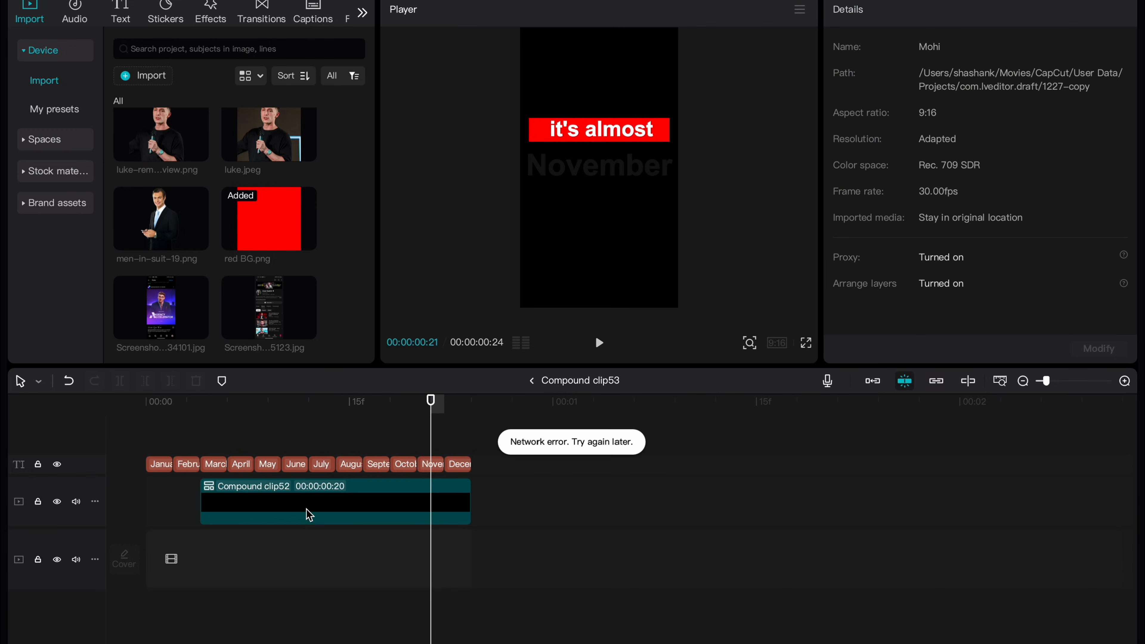
Place a copy of the "it's almost" bar clip right after the months clip at 00:00:00:26 and remove its mask keyframes
left_click(310, 506)
left_click_drag(390, 502, 428, 500)
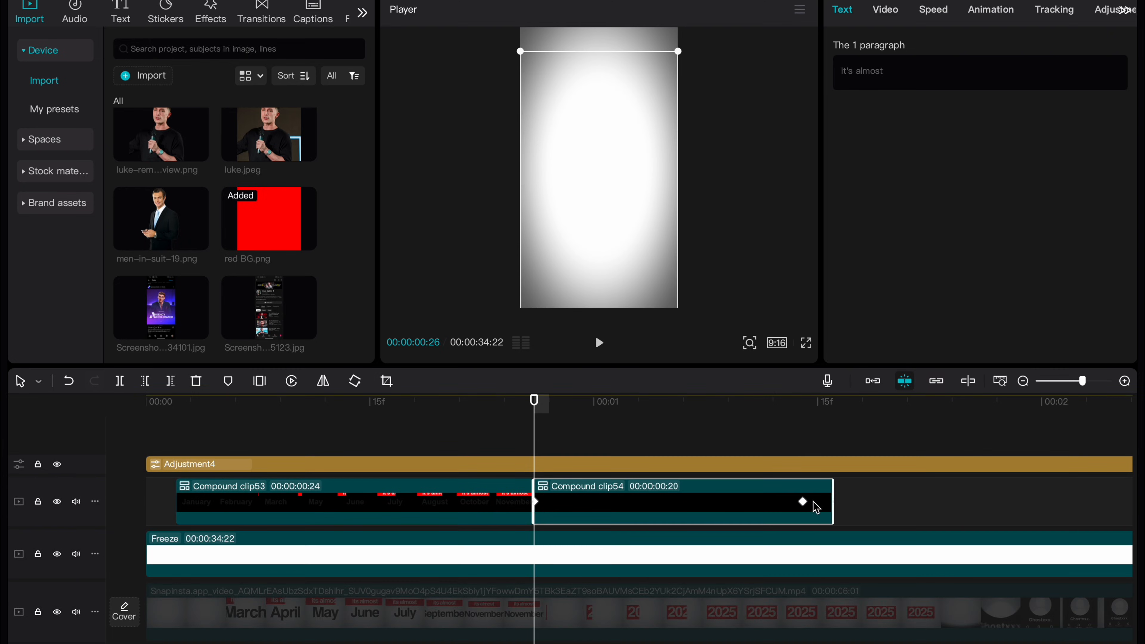
left_click(804, 504)
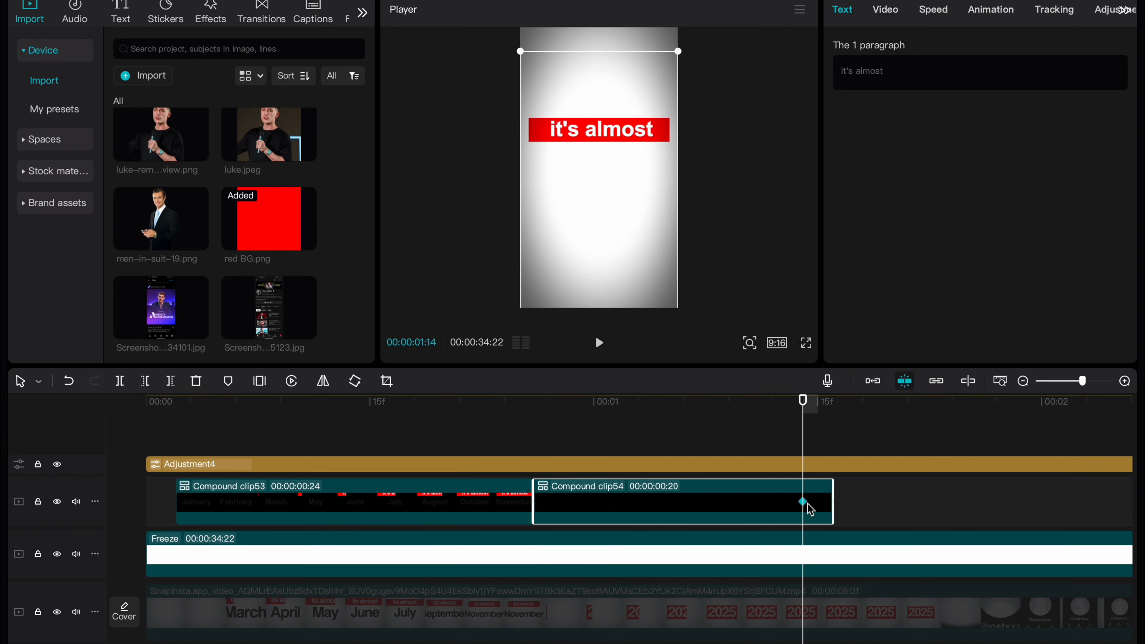
left_click(885, 9)
Open the copied bar clip and change its text to "2025"
double_click(590, 514)
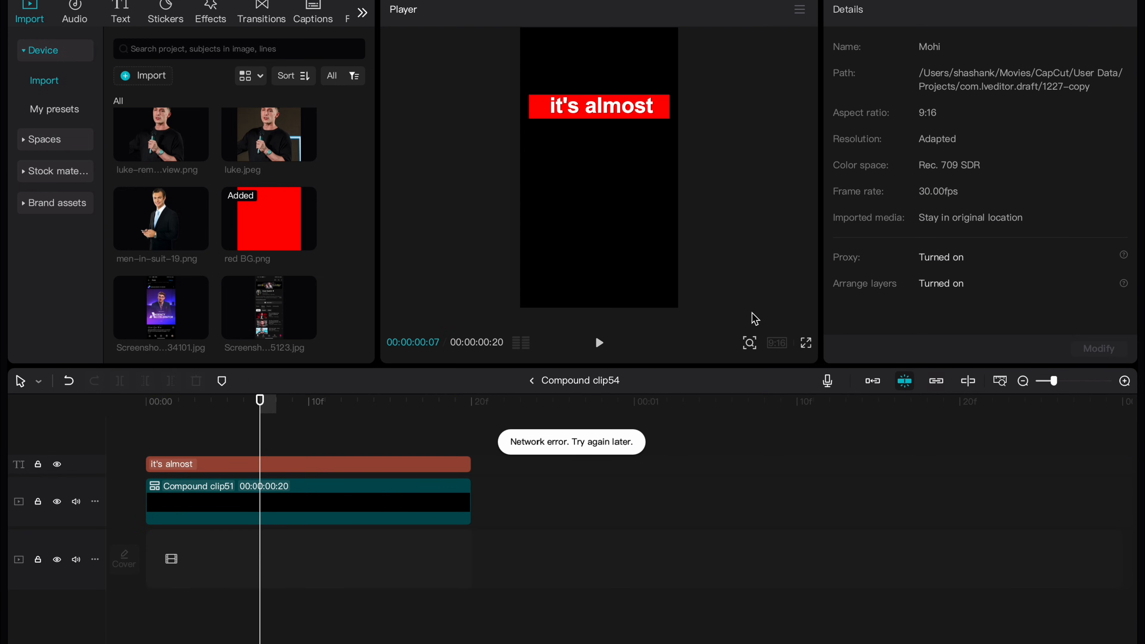
left_click(323, 468)
triple_click(881, 116)
type("2025")
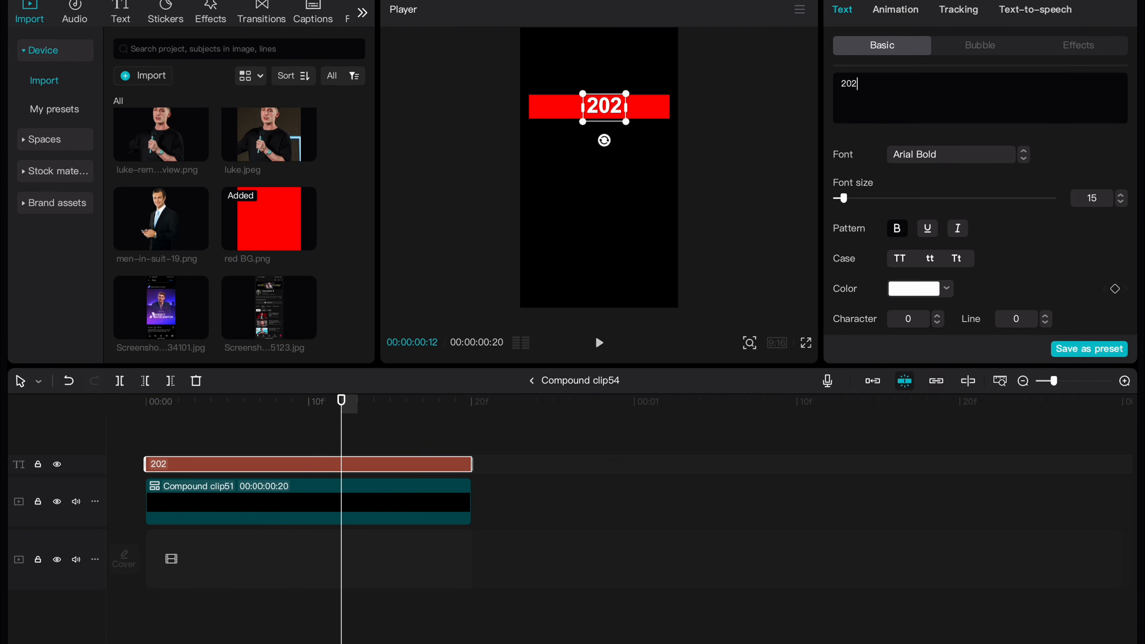
Open the nested red bar clip and enlarge its mask into a taller red rectangle near the frame's centre
left_click(333, 496)
double_click(283, 492)
left_click(1005, 50)
left_click_drag(599, 118, 631, 178)
left_click(879, 46)
left_click(532, 380)
Enlarge the 2025 text, centre it on the red rectangle and return to the main timeline
left_click(605, 113)
left_click_drag(605, 113, 693, 214)
mouse_move(615, 182)
left_mouse_down()
mouse_move(667, 207)
mouse_move(628, 190)
left_mouse_up()
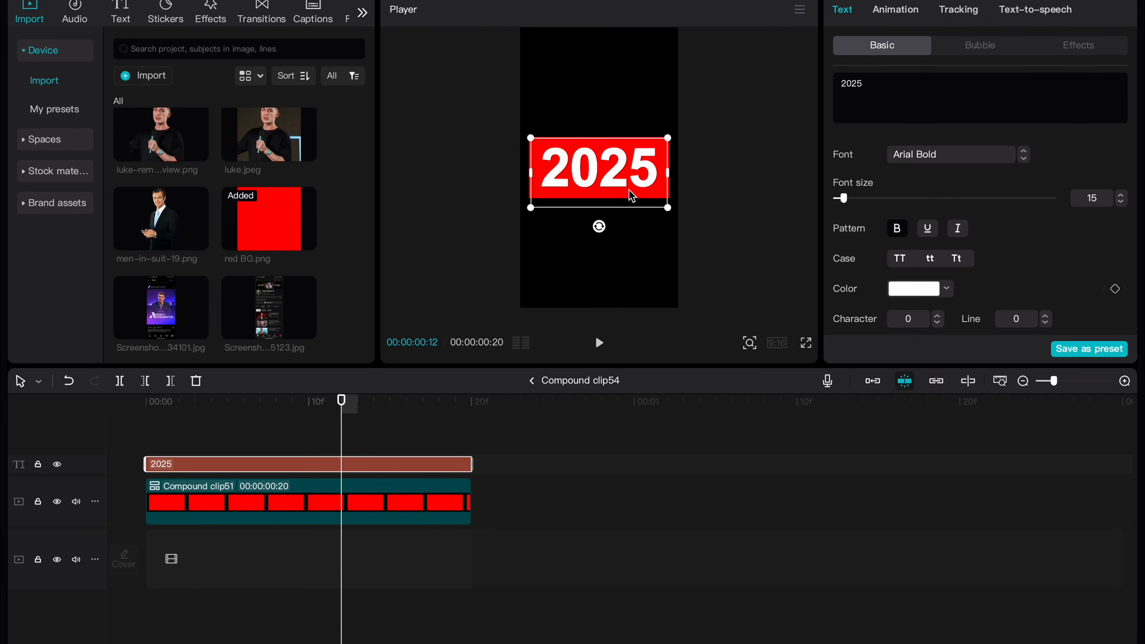
left_click(531, 381)
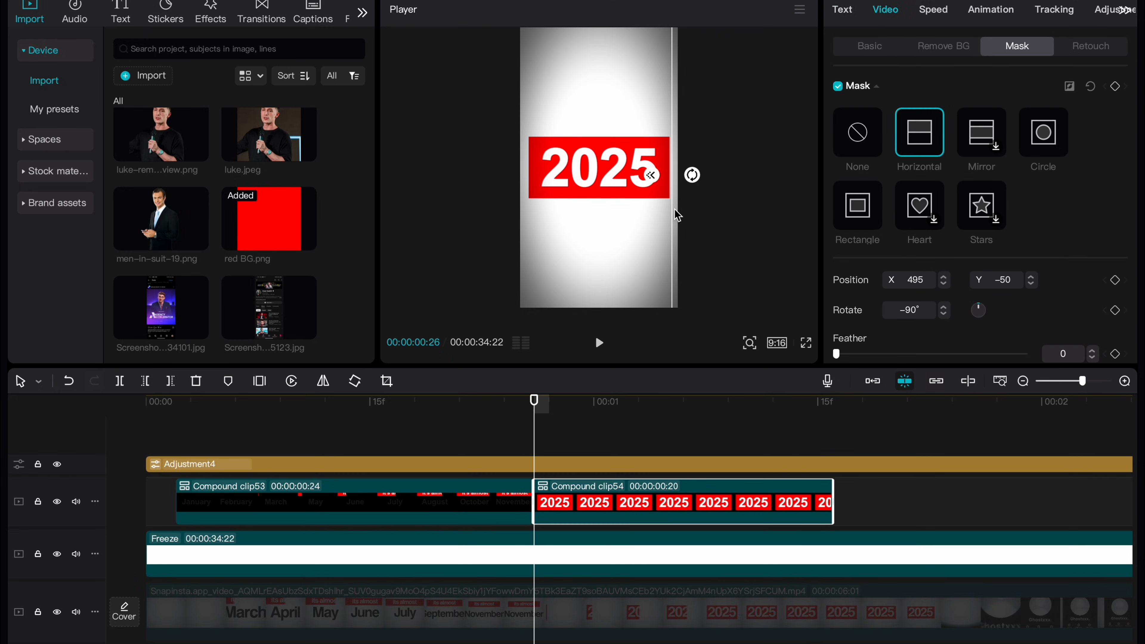
Animate the 2025 clip's mask from a keyframe at X -510 at 00:00:00:26 to X 490 at 00:00:01:08
left_click_drag(677, 215, 524, 229)
left_click(1115, 85)
key("space")
key("space")
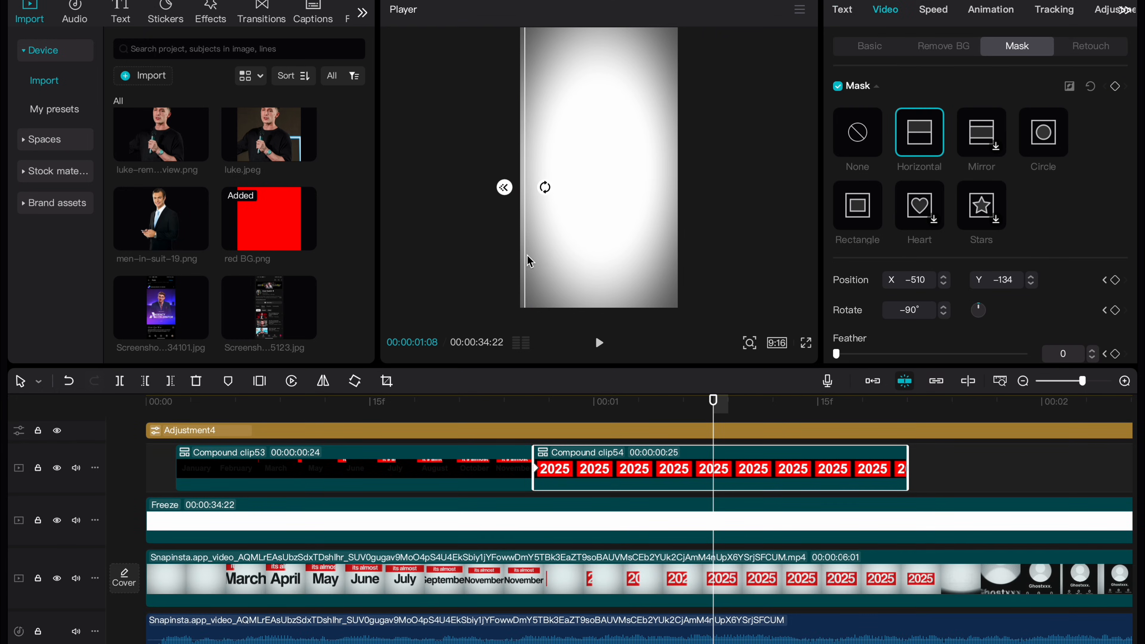
left_click_drag(529, 261, 680, 254)
Ease the 2025 clip's mask position keyframes and wrap the clip in a new compound clip
scroll(580, 439, "up", 3)
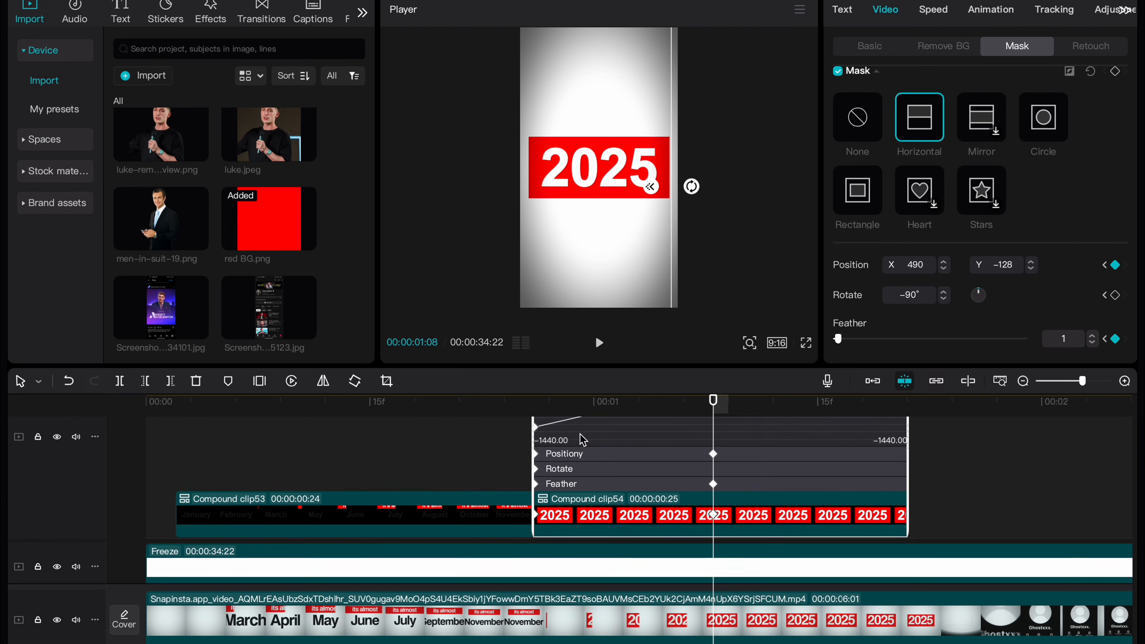
left_click(735, 420)
left_click(713, 446)
left_click(721, 419)
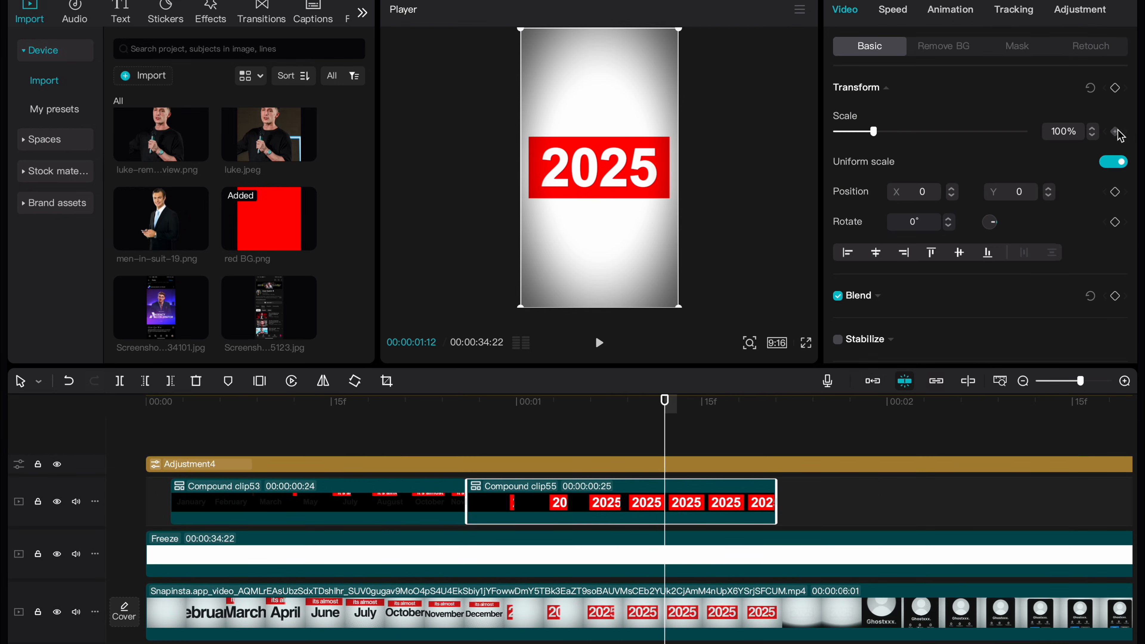
Animate the 2025 compound clip's scale from 120% at 00:00:00:26 to 95% at 00:00:01:12
left_click(1116, 132)
left_click(481, 423)
left_click_drag(476, 423, 468, 423)
left_click_drag(677, 307, 706, 319)
left_click_drag(873, 131, 879, 132)
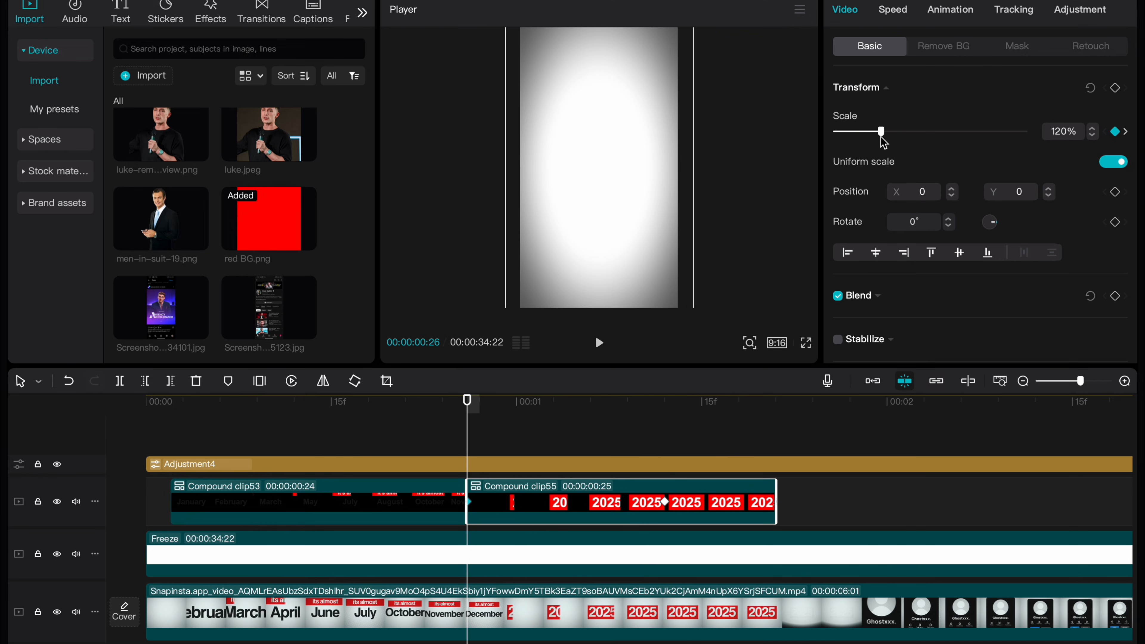
Apply an easing curve to the 2025 clip's scale animation and play back the sequence from the start
double_click(664, 501)
scroll(516, 472, "up", 3)
left_click(625, 486)
left_click(434, 444)
key("space")
key("space")
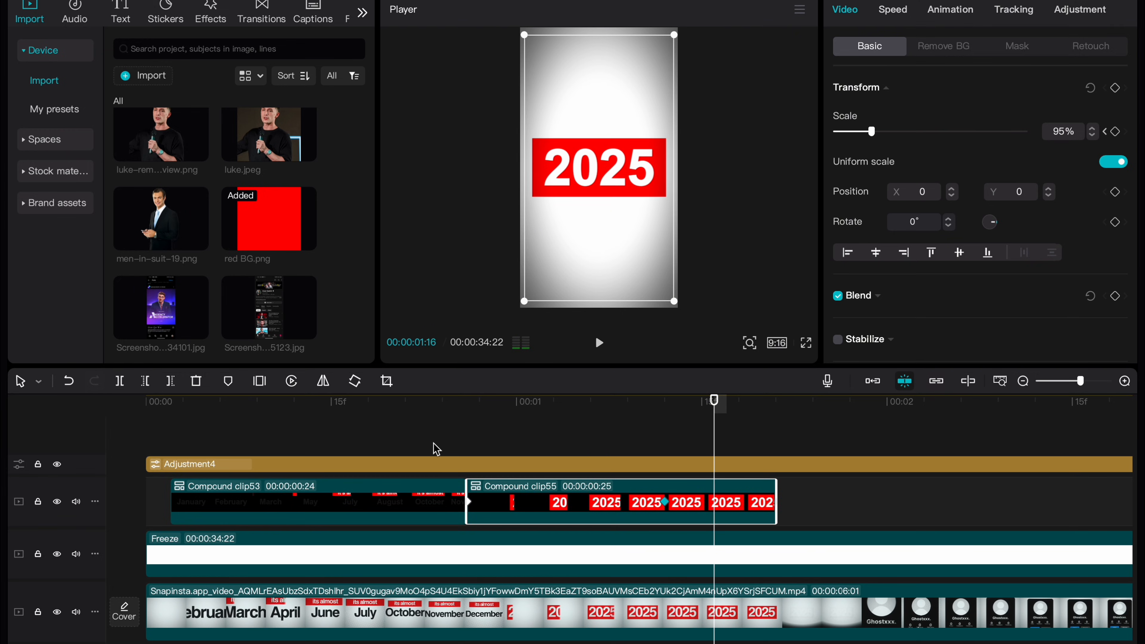
scroll(278, 475, "down", 2)
left_click(169, 434)
key("space")
key("space")
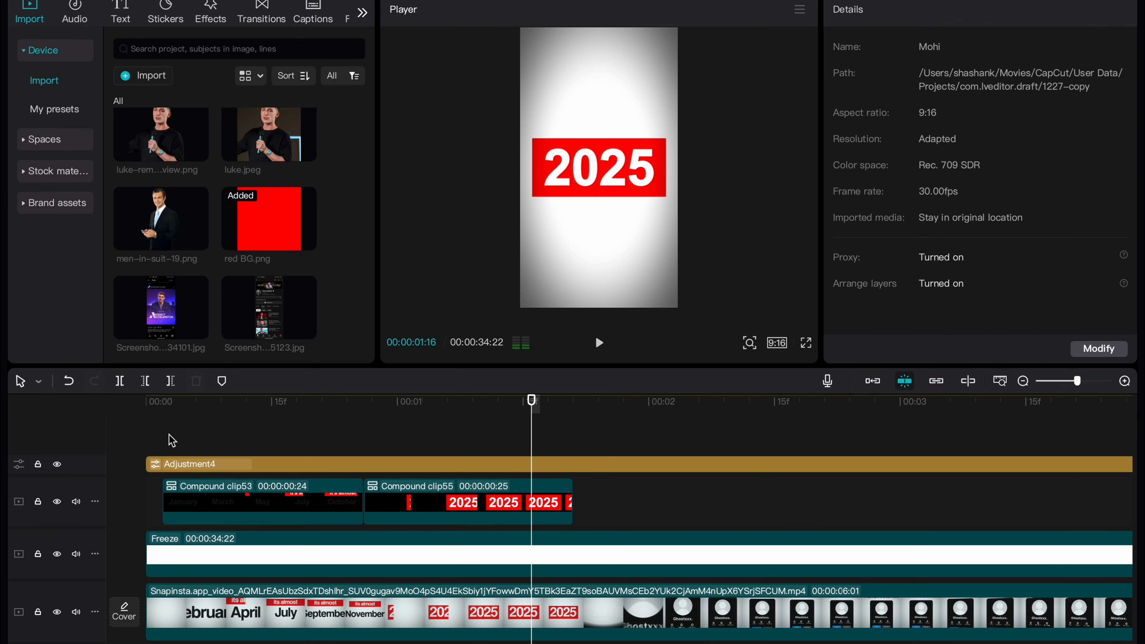
Place Ig profile.png directly after the 2025 clip at 00:00:01:21
left_click(572, 452)
scroll(271, 232, "up", 5)
left_click_drag(272, 233, 575, 504)
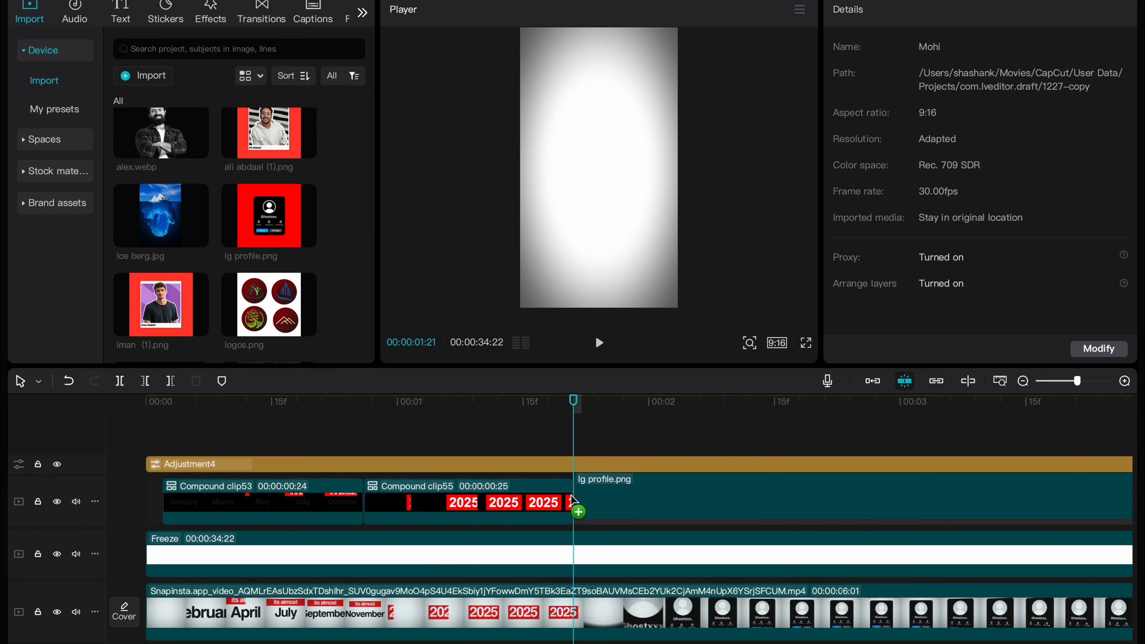
Remove the profile image's red background with Chroma key at intensity 100 and enlarge the profile card
left_click(662, 225)
scroll(915, 241, "down", 3)
left_click_drag(873, 252, 1027, 252)
left_click_drag(678, 246, 697, 266)
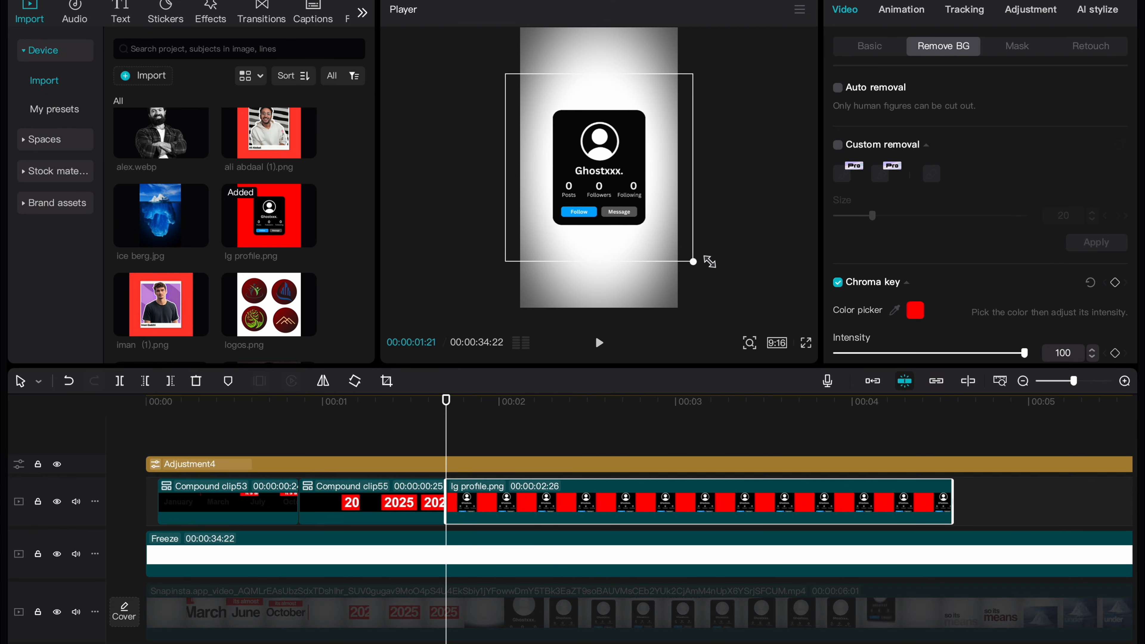
Disable the white Freeze background clip and play the timeline around the profile card
left_click(477, 563)
key("v")
key("space")
key("space")
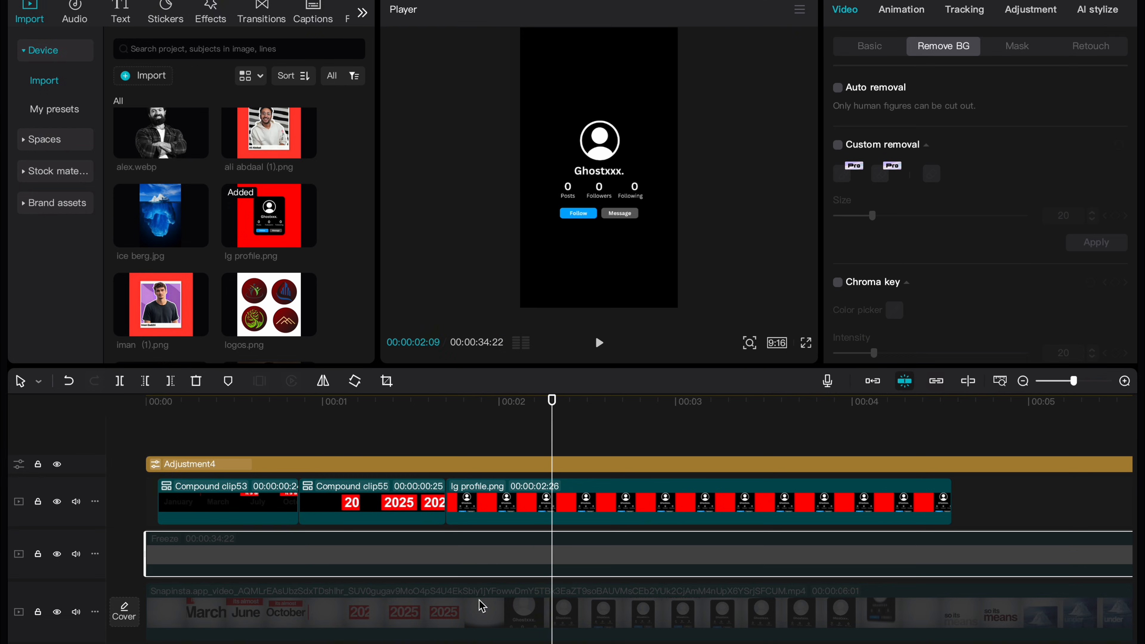
Show the reference video, play it through the profile card scene to study its text, and hide it again
left_click(479, 602)
key("v")
key("space")
left_click(617, 132)
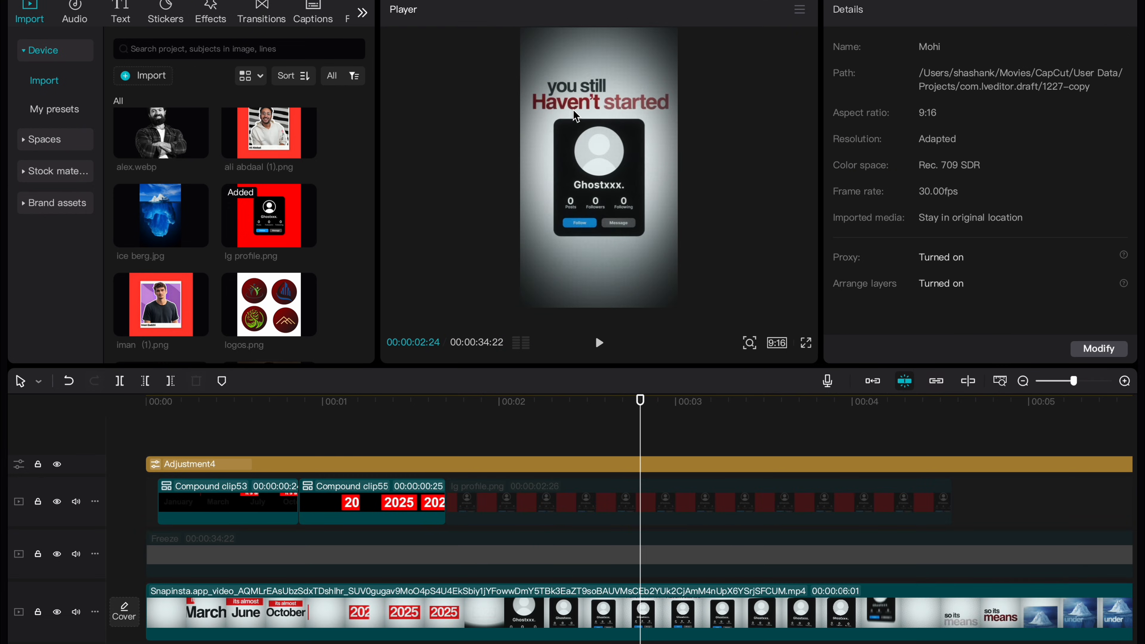
left_click(578, 604)
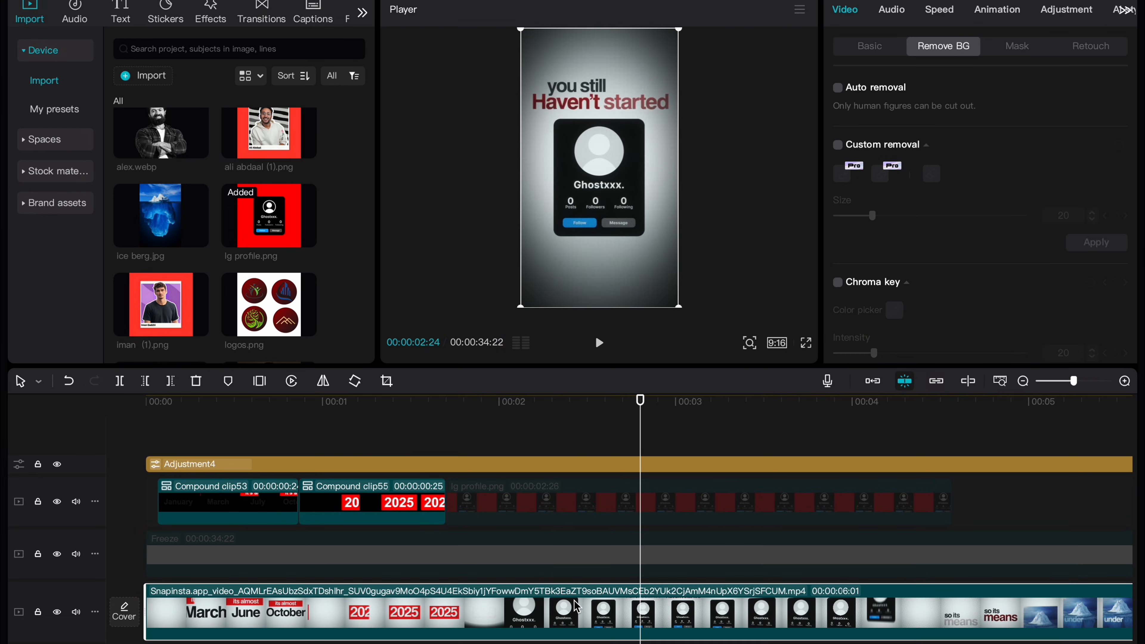
key("v")
Enable the Ig profile.png clip and the white Freeze background clip again
left_click(453, 444)
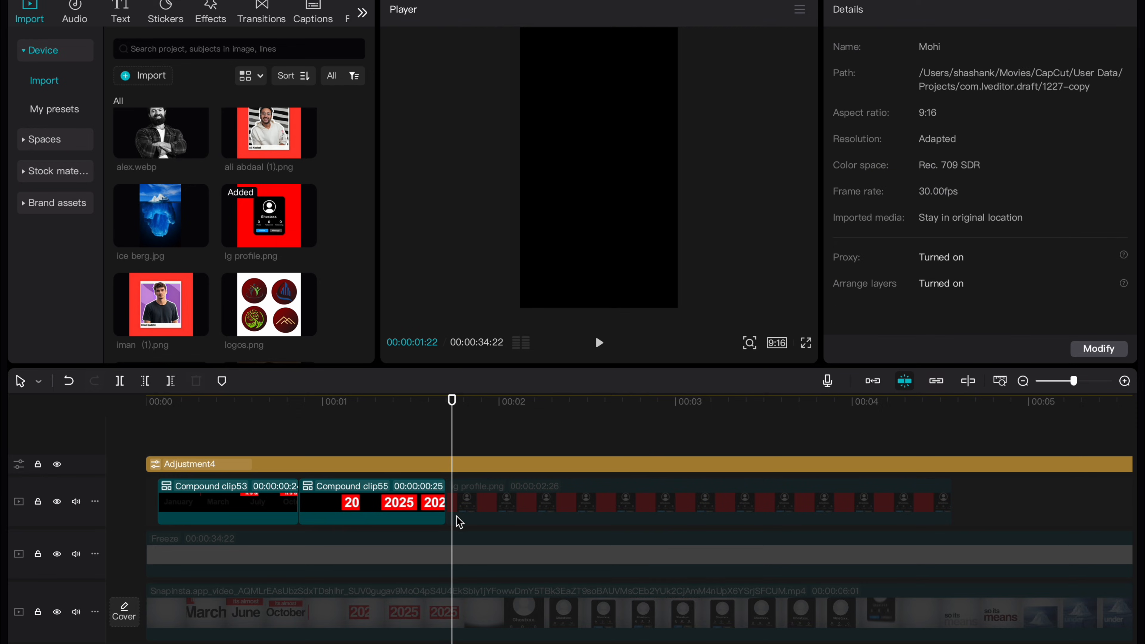
left_click(459, 522)
key("v")
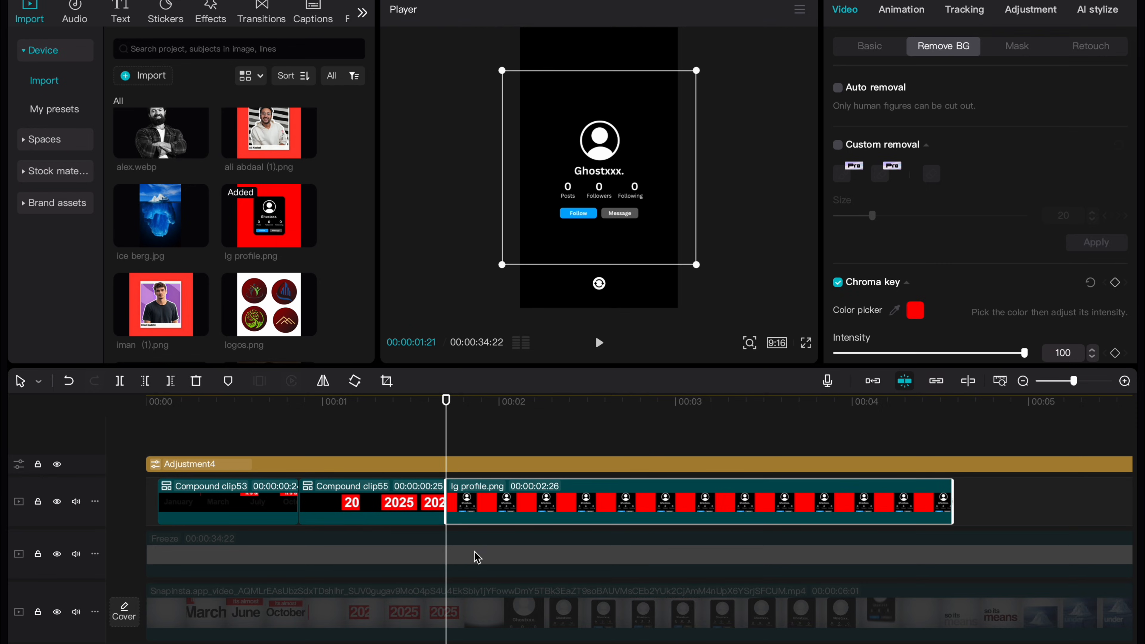
left_click(477, 557)
key("v")
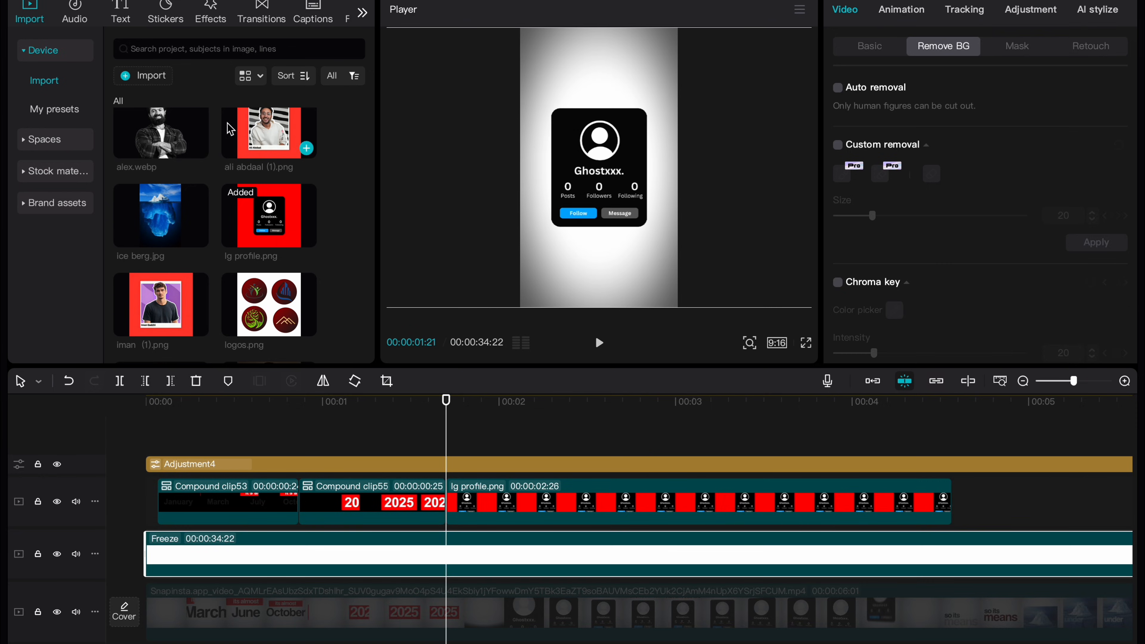
Add the text "you" at 00:00:01:21 in black Arial Bold, beneath the adjustment layer and positioned above the profile card
left_click(125, 17)
left_click_drag(164, 111, 455, 471)
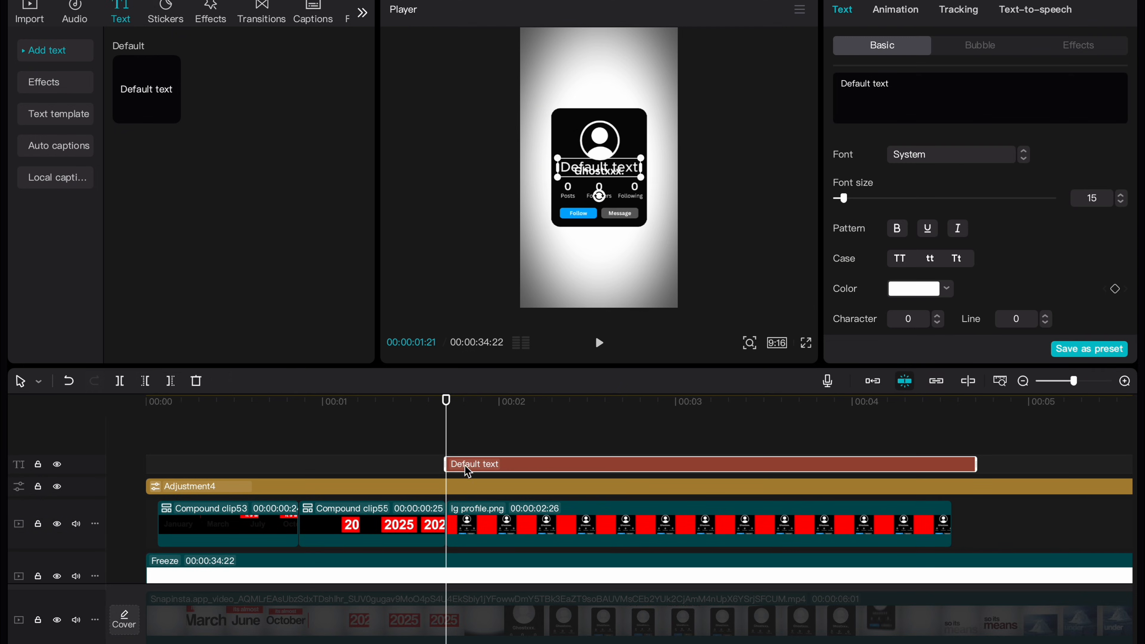
left_click(894, 96)
type("y")
left_click(917, 157)
left_click(933, 179)
left_click(946, 288)
left_click(859, 390)
left_click_drag(860, 391, 850, 399)
left_click_drag(603, 173, 573, 65)
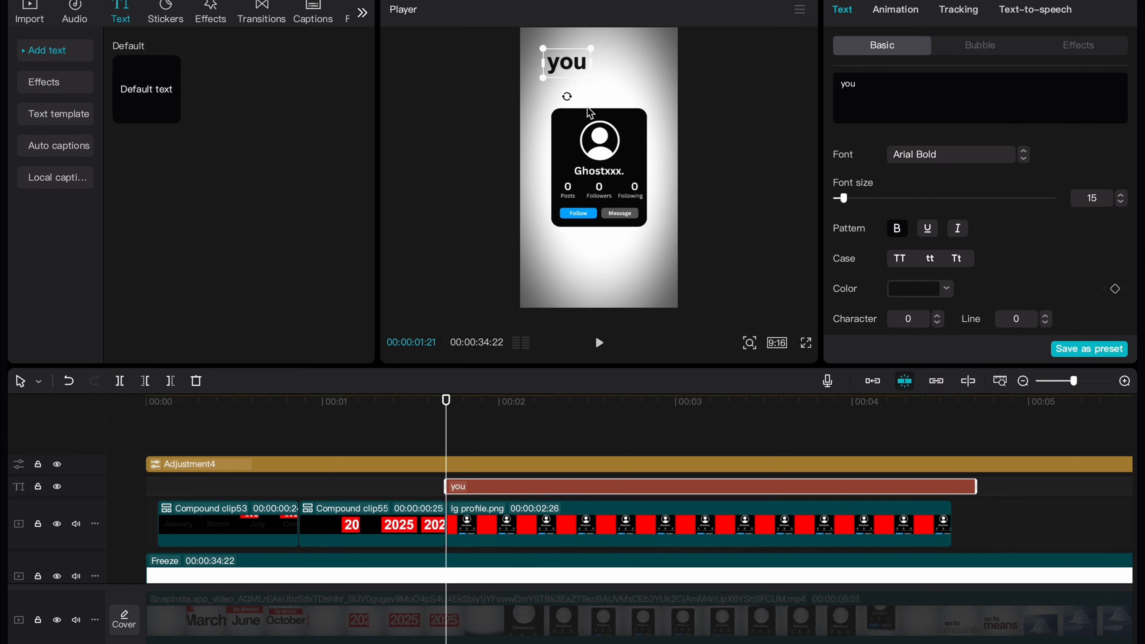
Play the start of the profile card scene and trim the beginning of the "you" text to just before two seconds
key("space")
left_click(440, 452)
key("space")
key("space")
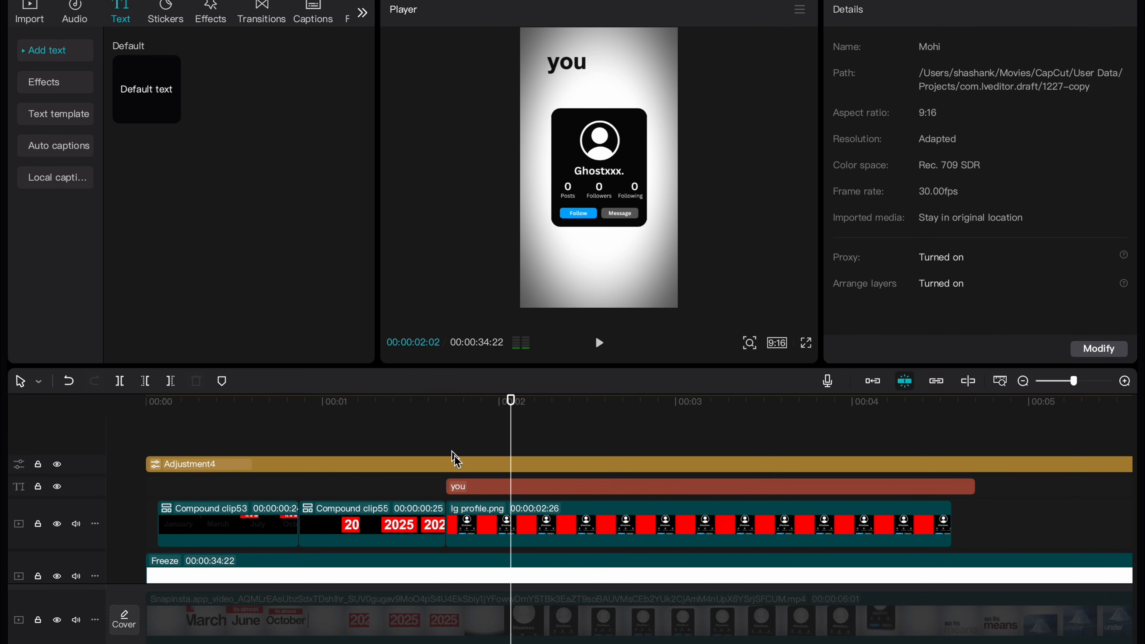
left_click(478, 496)
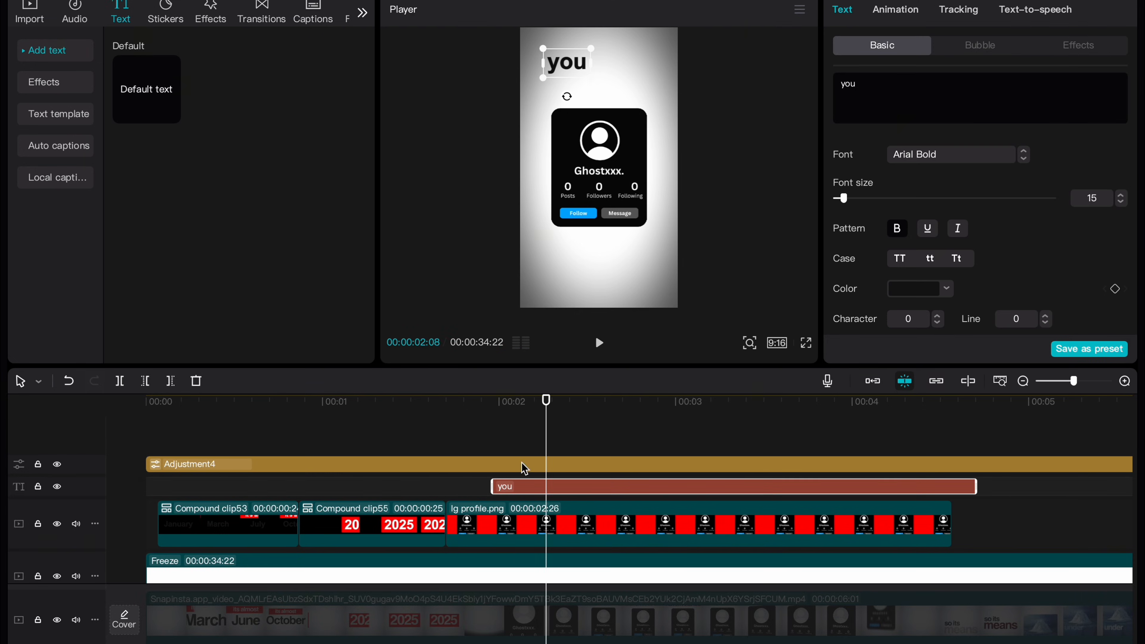
Paste a copy of the "you" text shortly after it starts, change it to "still", and place it beside "you"
key("super+v")
left_click(558, 477)
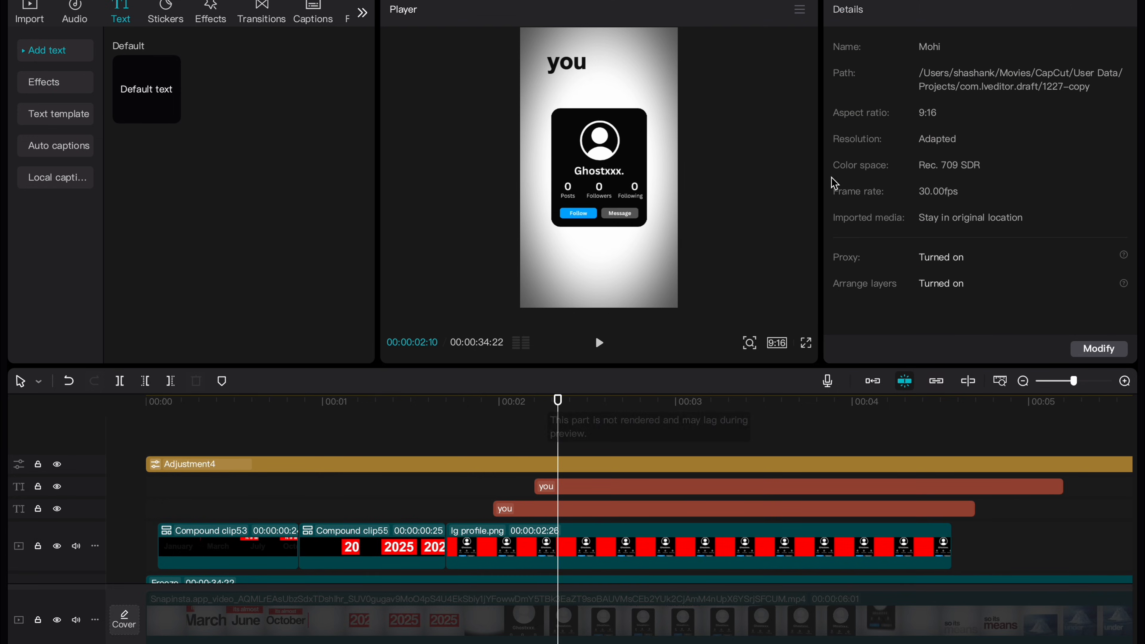
left_click(572, 487)
type("still")
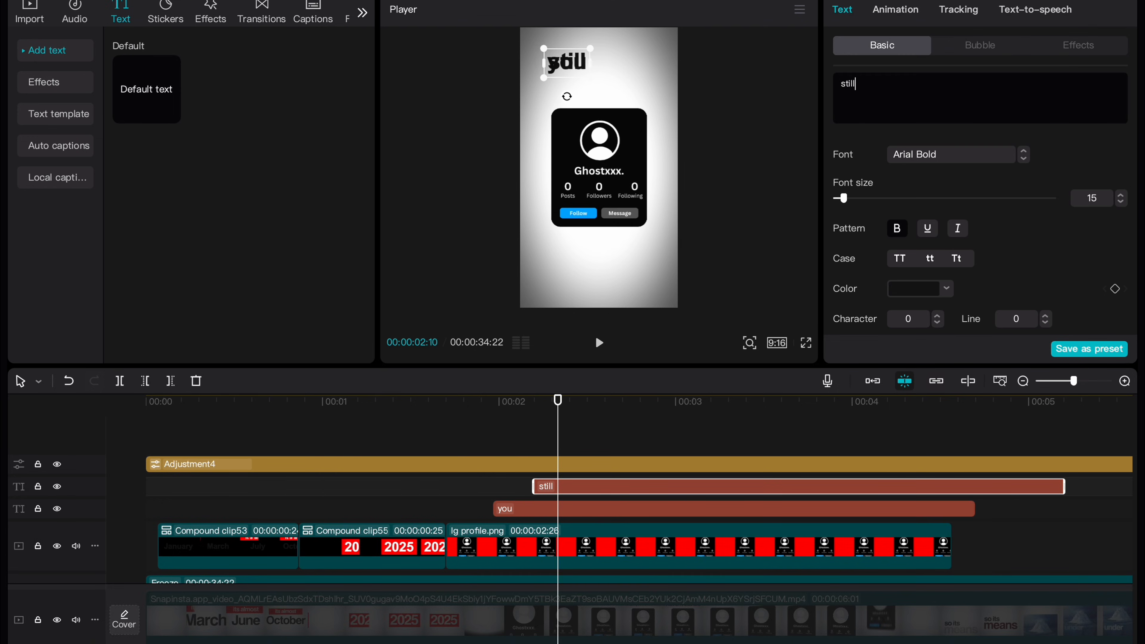
left_click_drag(573, 69, 616, 70)
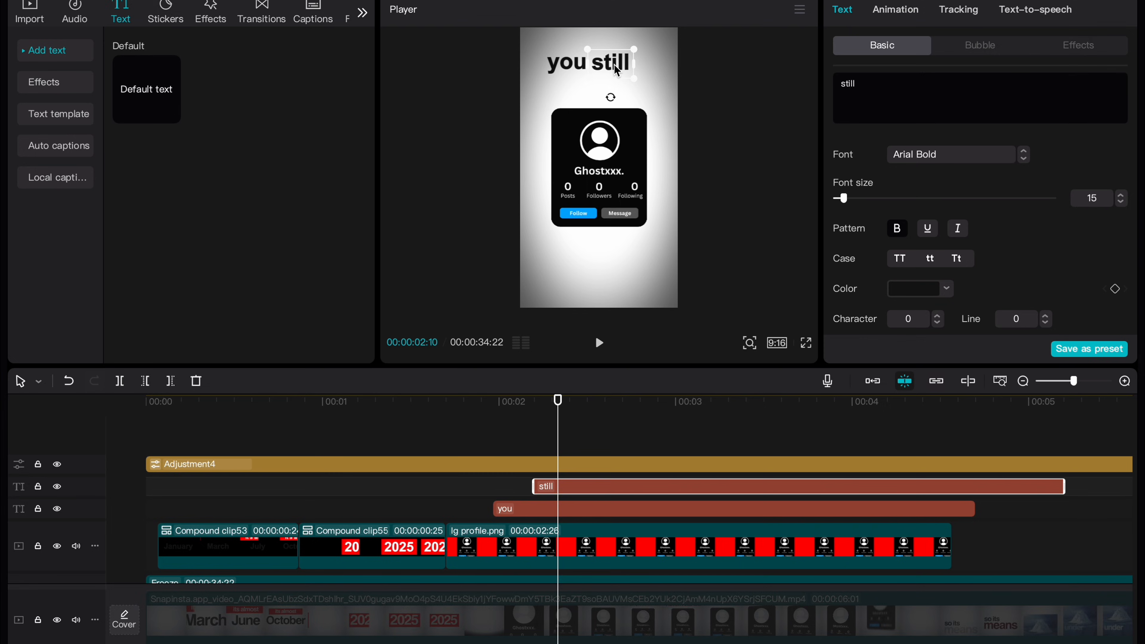
Paste another text copy at 00:00:02:11, change it to "Haven't", and place it on a second line under "you still"
left_click(575, 475)
key("Left")
key("Left")
key("super+v")
left_click(864, 111)
type("Haven't")
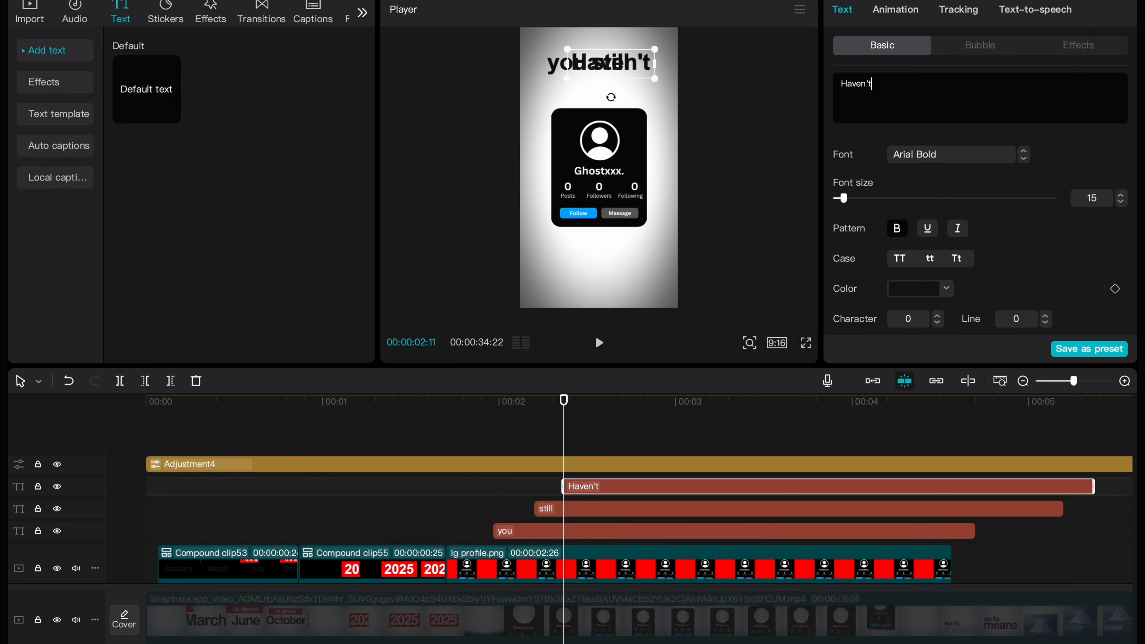
left_click_drag(621, 81, 594, 103)
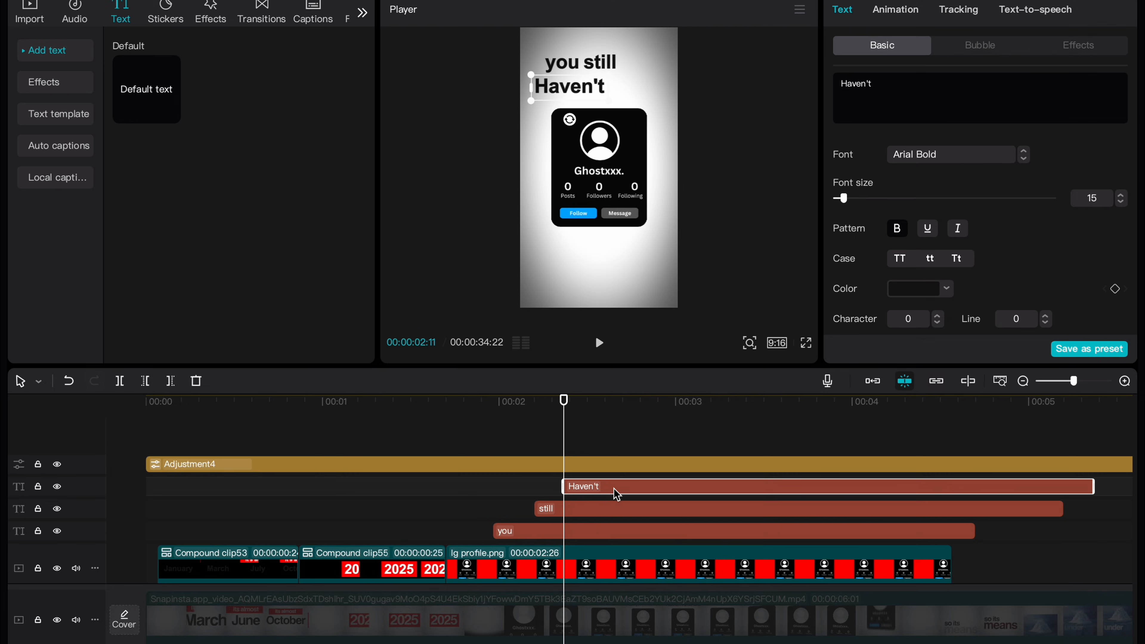
Duplicate the "Haven't" text at 00:00:02:11 and colour the upper copy dark red, B50000
key("super+v")
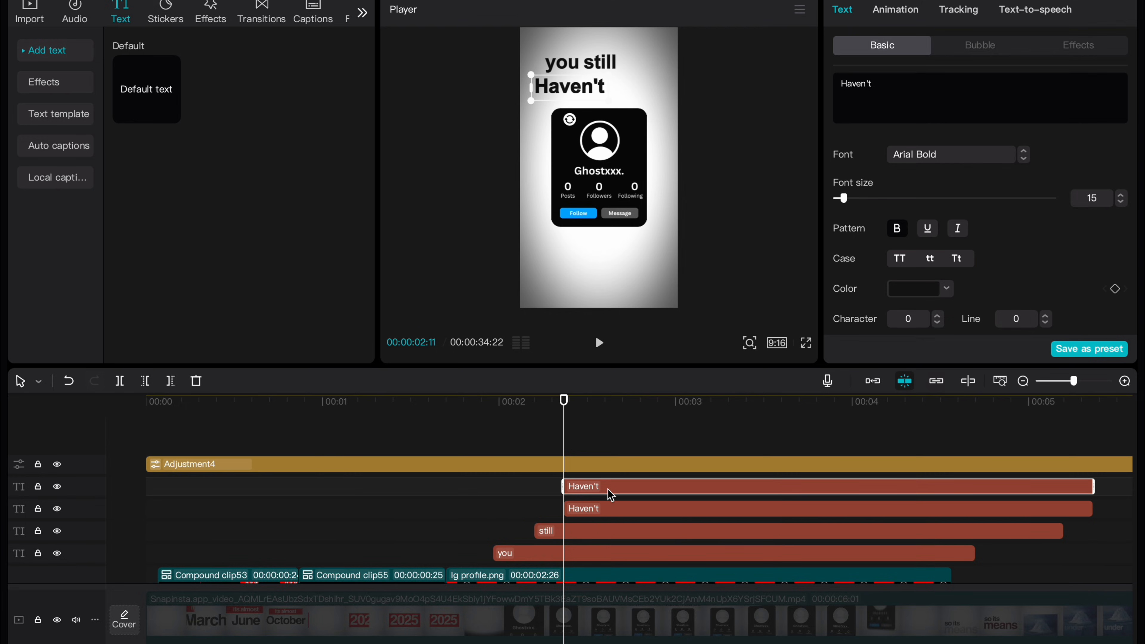
left_click(917, 299)
left_click(1028, 343)
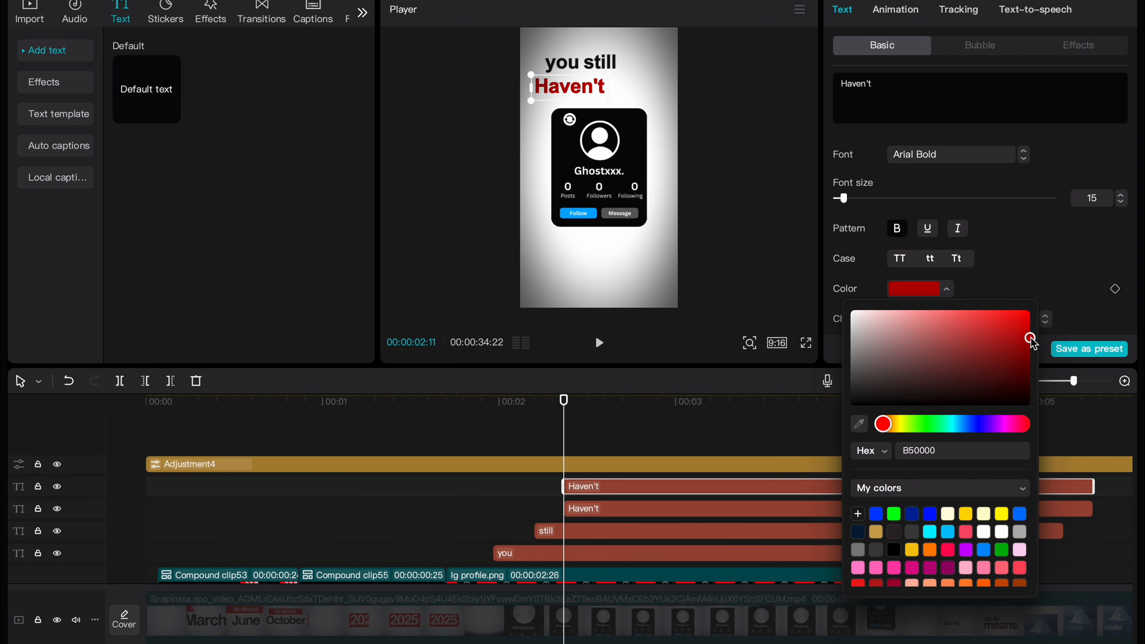
Turn the red and black "Haven't" texts into separate compound clips and check the contents of the red one
left_click(597, 497)
key("alt+g")
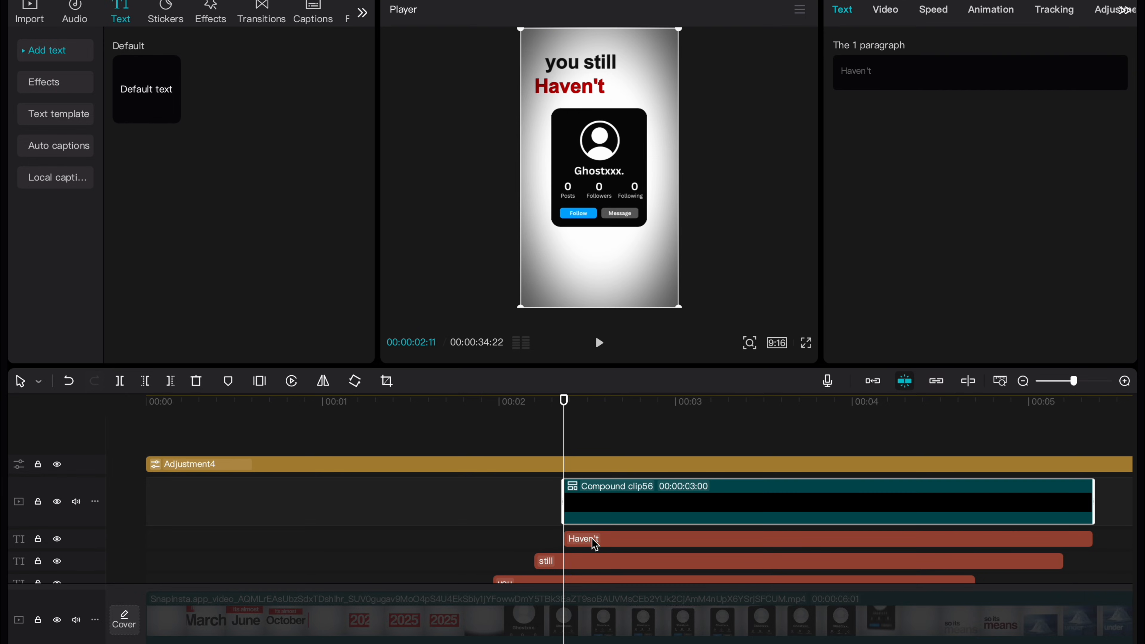
left_click(592, 541)
key("alt+g")
left_click(593, 512)
double_click(599, 517)
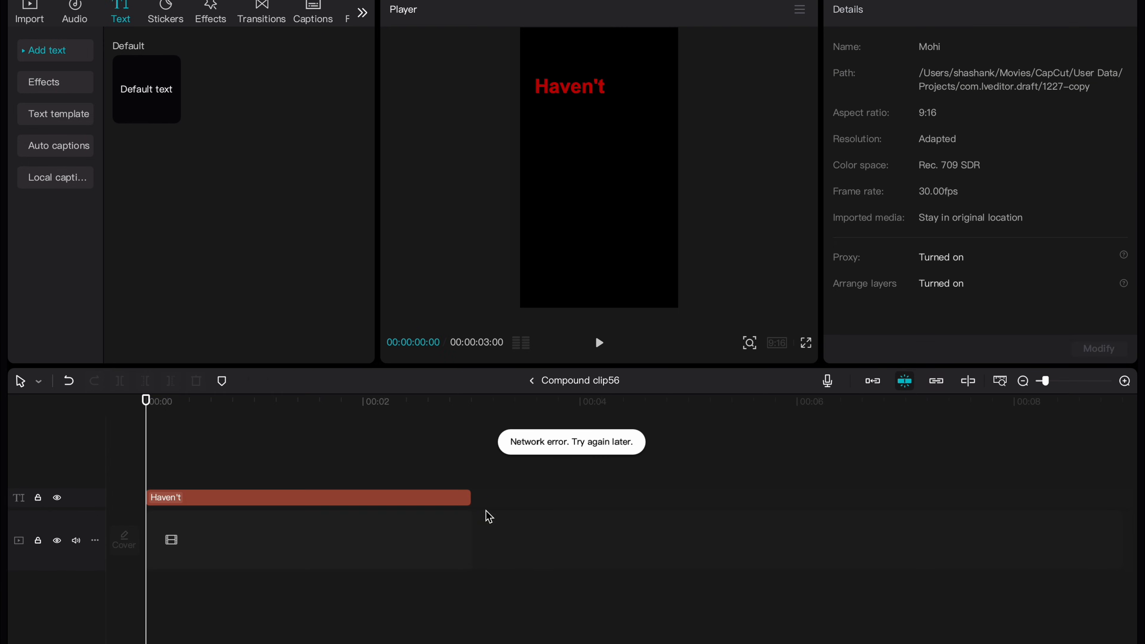
left_click(532, 384)
Apply a Horizontal mask to the red "Haven't" clip, set across the word at X -3, Y 526, and preview it full screen
left_click(886, 10)
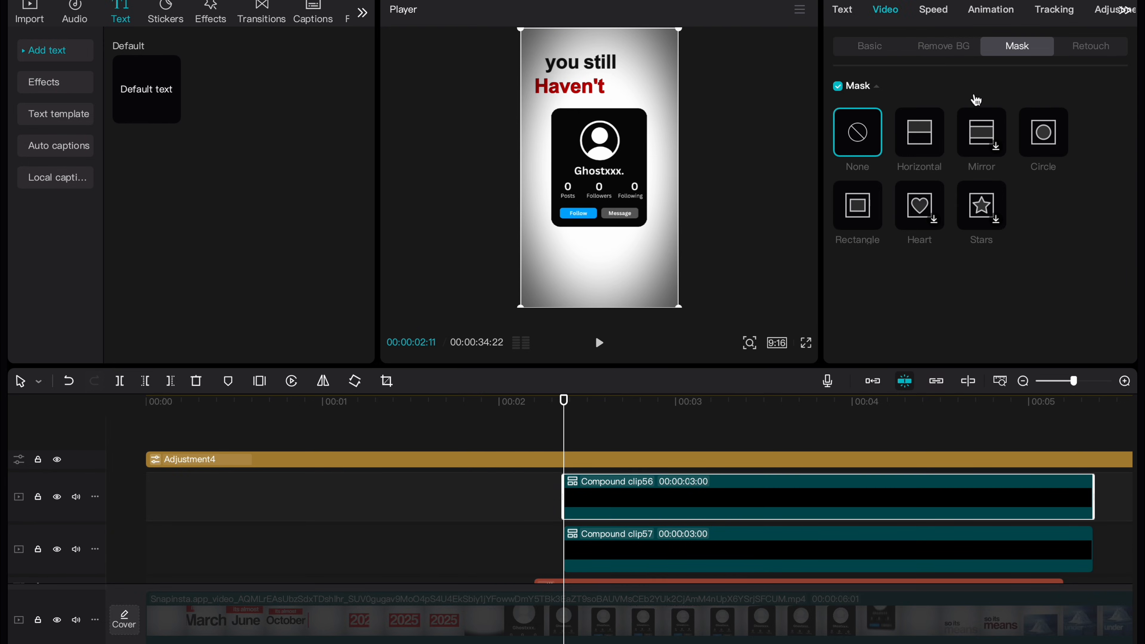
left_click(919, 132)
left_click_drag(633, 171, 631, 90)
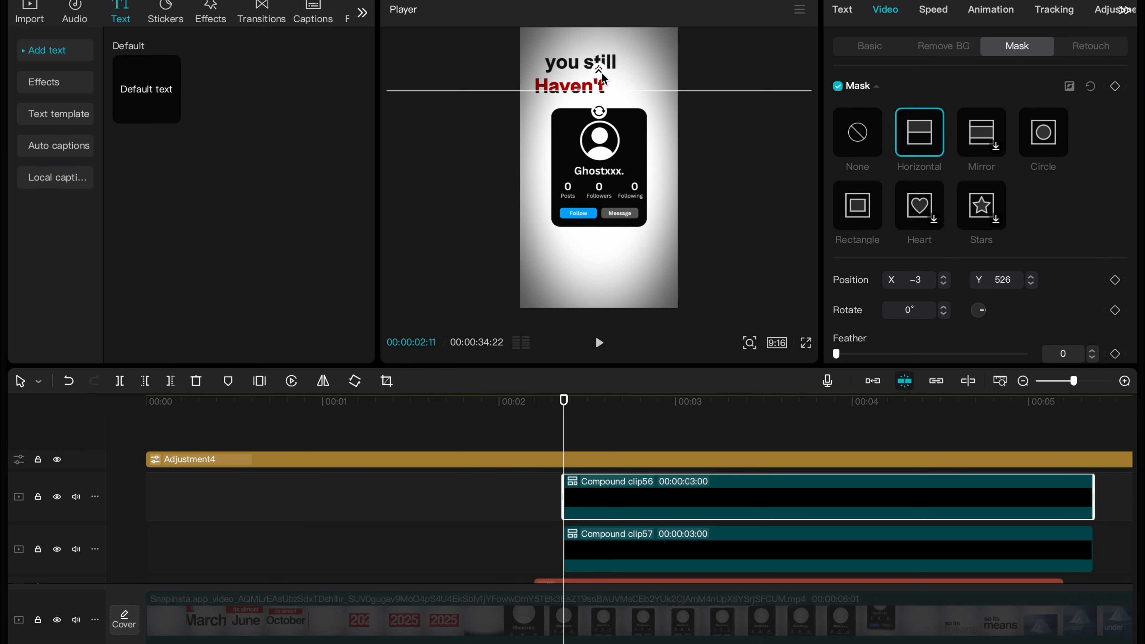
left_click(807, 344)
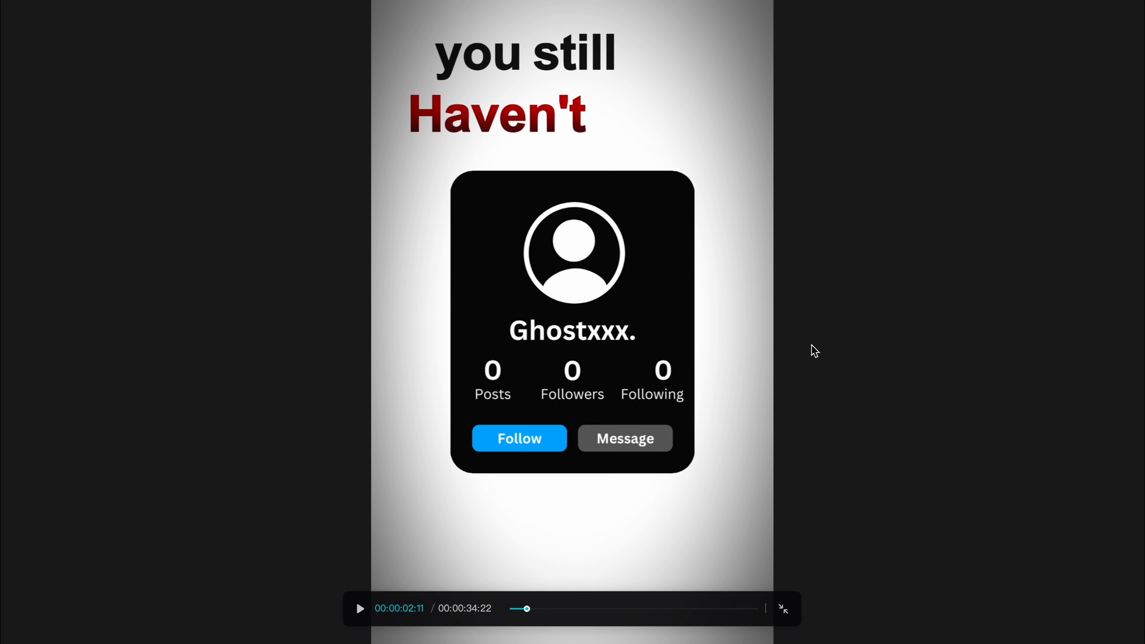
Combine the two "Haven't" compound clips into one and play the sequence through the profile card scene
left_click_drag(514, 500, 646, 562)
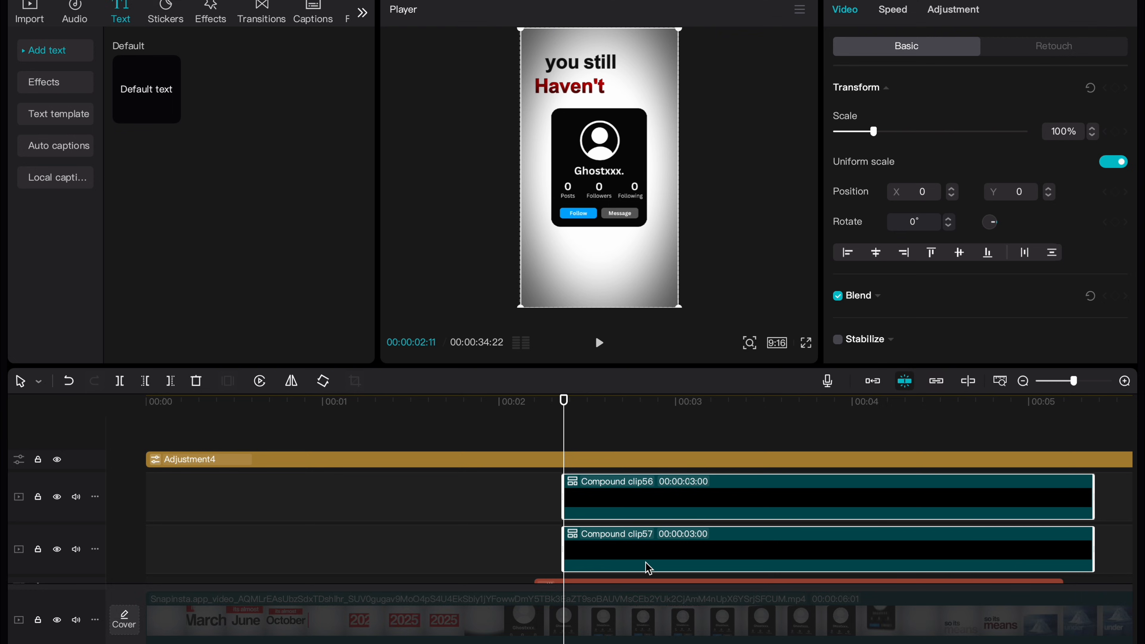
key("alt+g")
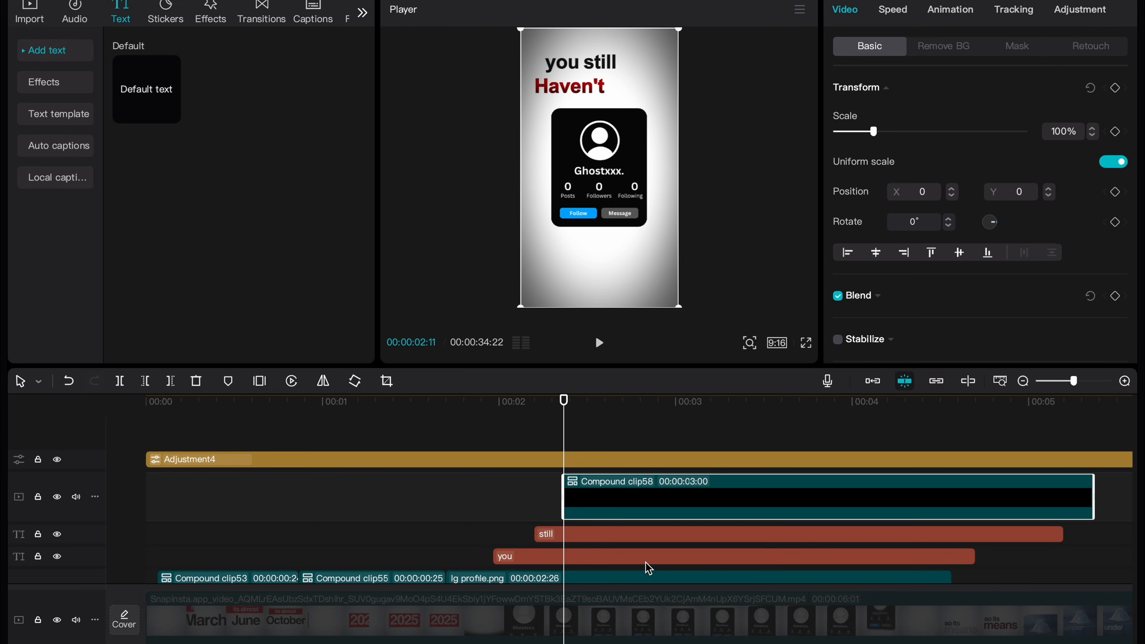
left_click(230, 528)
key("space")
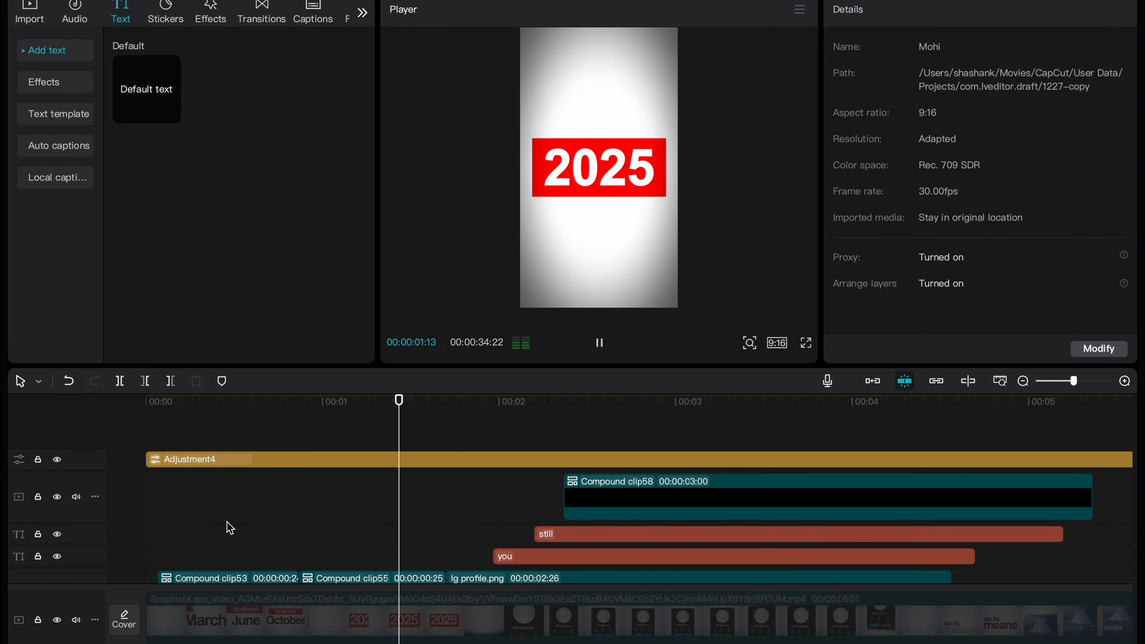
key("space")
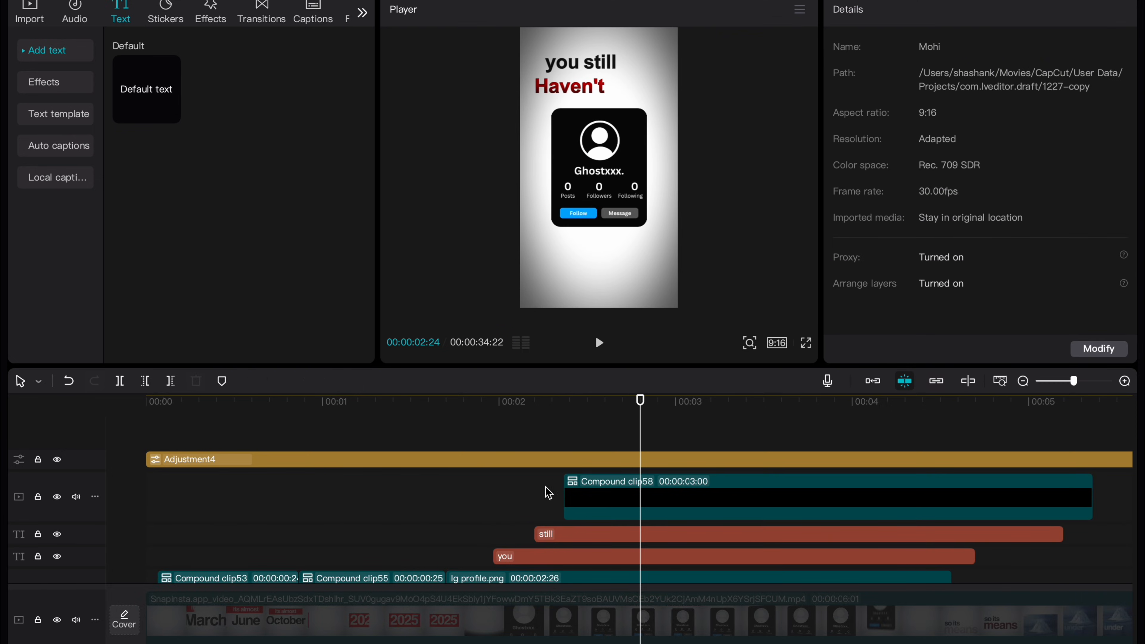
Replay from the "Haven't" clip to find the next word's timing and paste a copy of the clip at 00:00:02:22
left_click(582, 503)
left_click(565, 437)
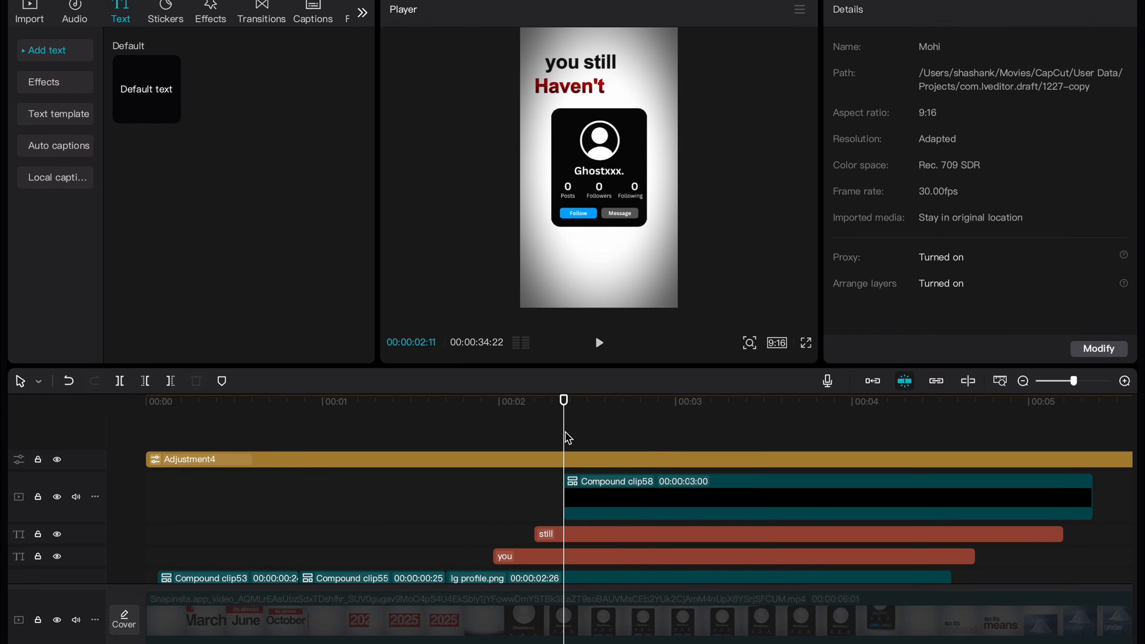
left_click(579, 492)
key("space")
key("space")
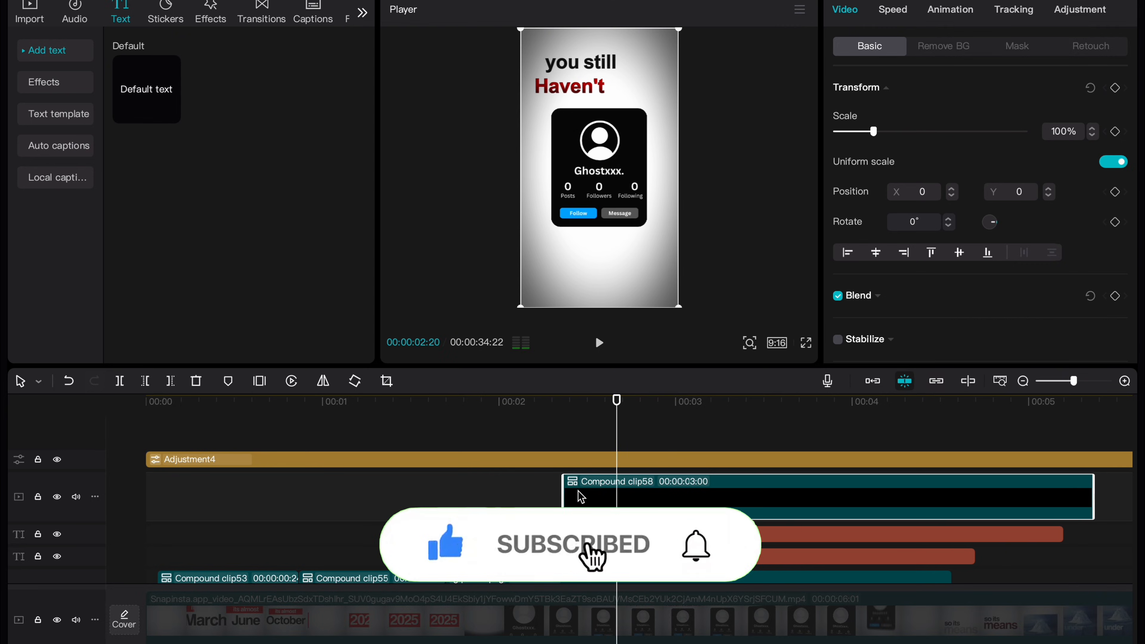
key("space")
left_click(564, 440)
key("space")
key("Left")
key("Left")
key("ctrl+v")
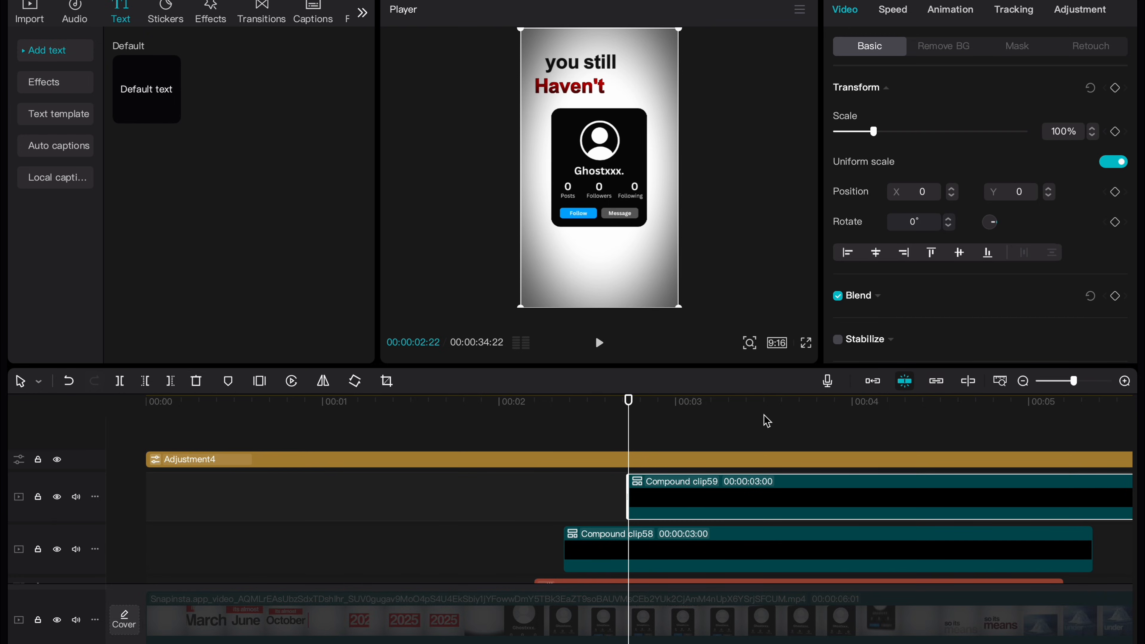
Change the red text nested inside the pasted compound clip to "Started"
double_click(679, 518)
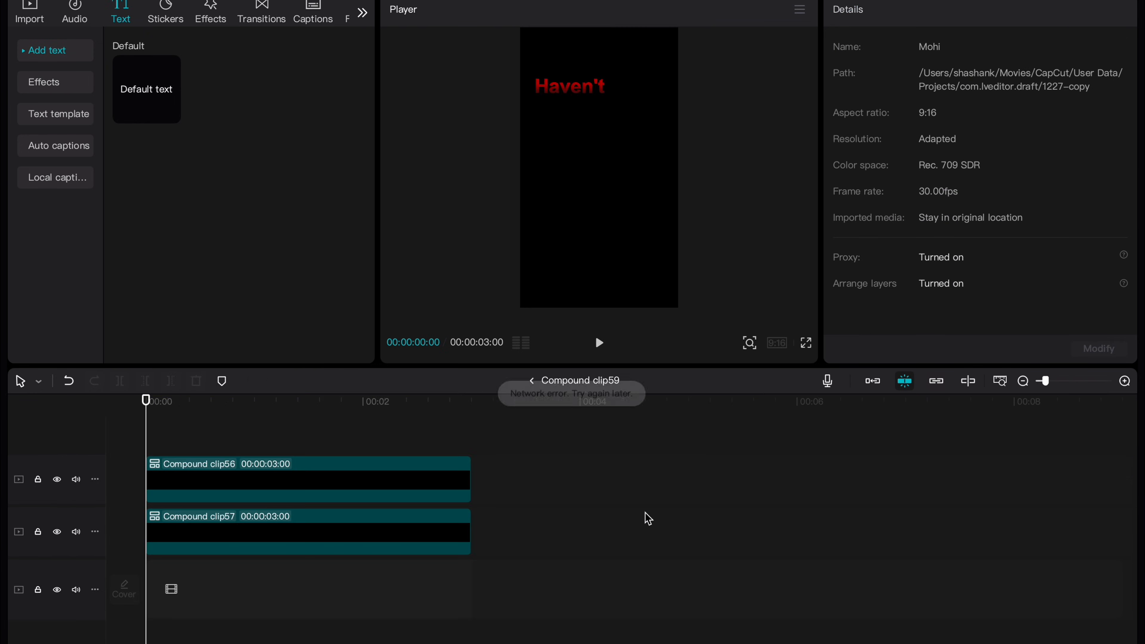
double_click(192, 496)
left_click(170, 502)
key("ctrl+a")
type("Started")
Change the black text nested in the lower clip of the copy to "Started" and return to the main timeline
left_click(531, 380)
double_click(276, 543)
left_click(228, 501)
key("ctrl+a")
type("Started")
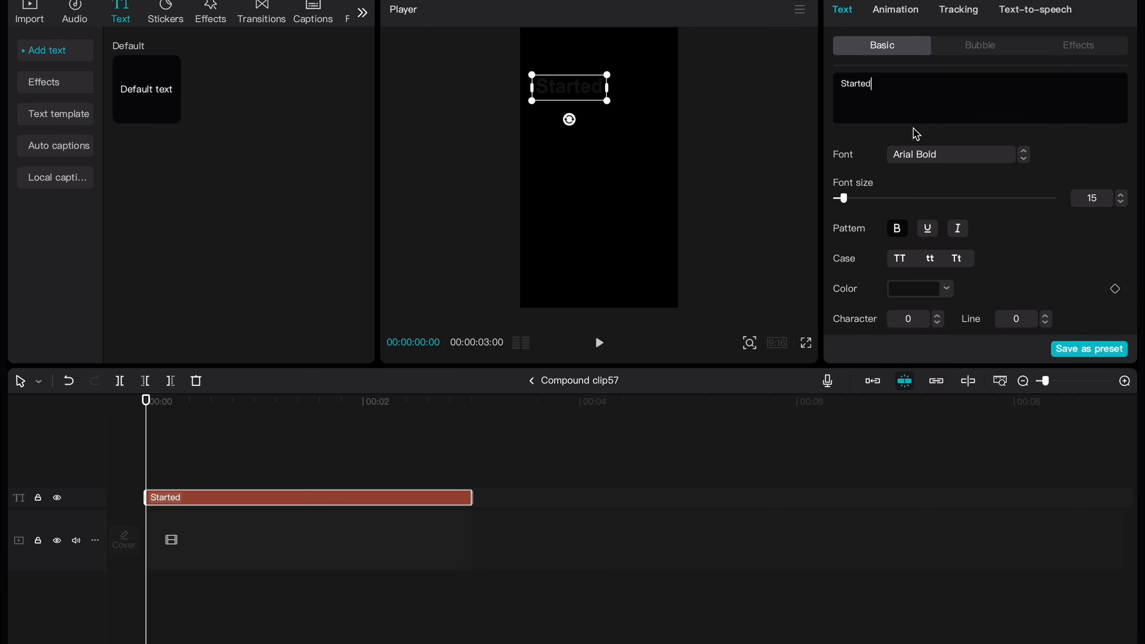
left_click(531, 380)
left_click(531, 380)
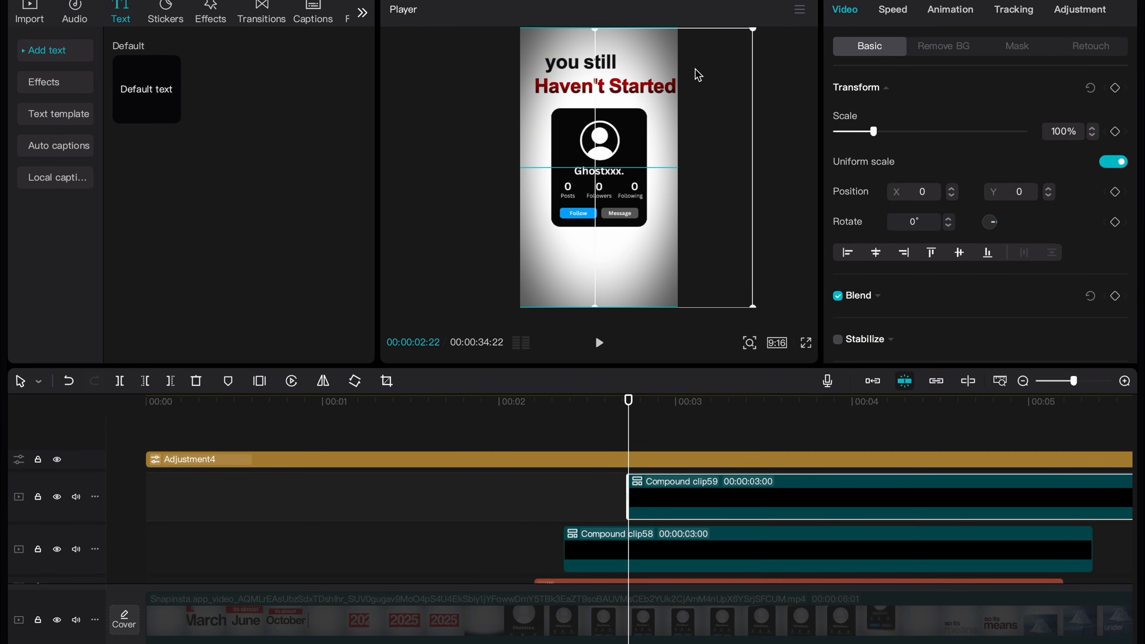
Place "Started" beside "Haven't" and shift both words together so the line fits just under "you still"
left_click(570, 548)
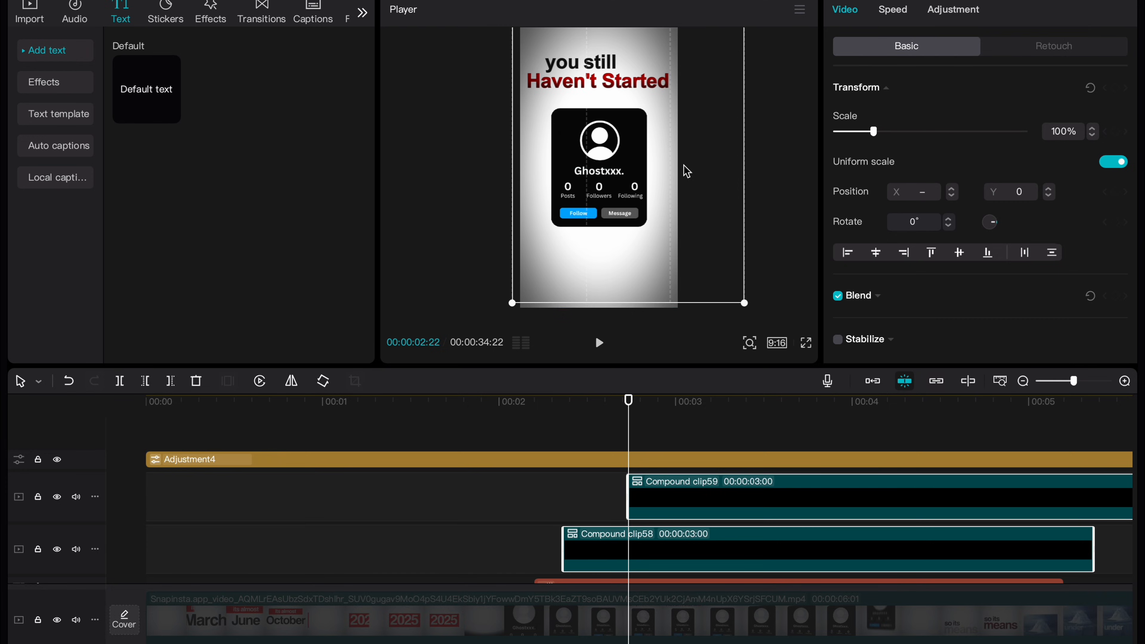
left_click(537, 544)
Split the profile card, text and word clips at 00:00:03:05 and delete the remaining "you" and "still" pieces
scroll(575, 552, "down", 3)
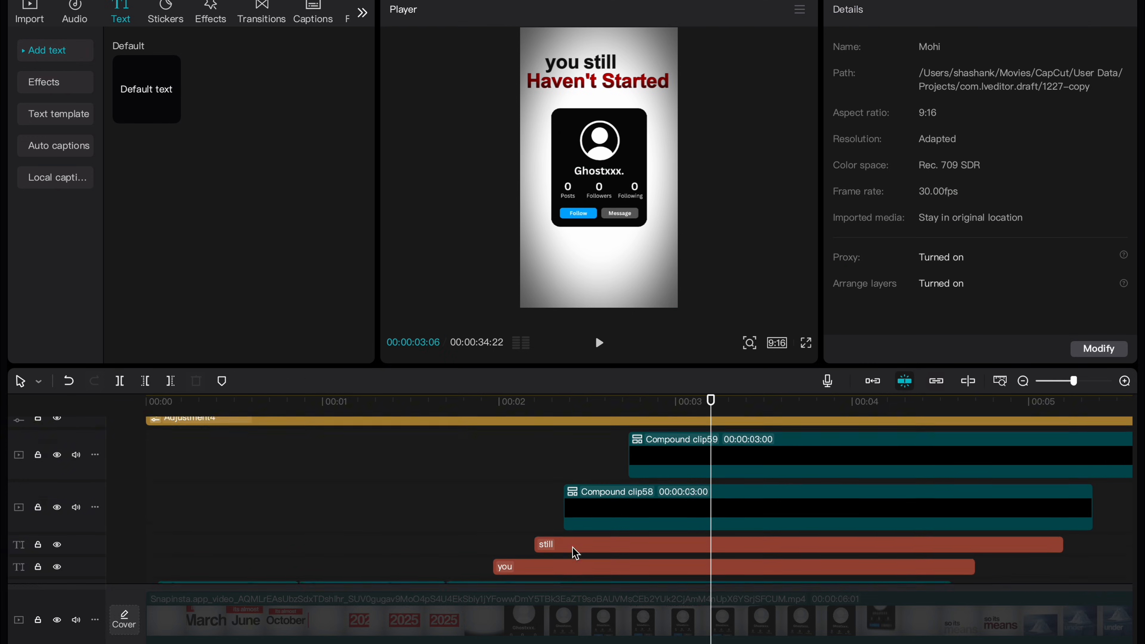
scroll(575, 552, "up", 2)
left_click_drag(603, 452, 781, 537)
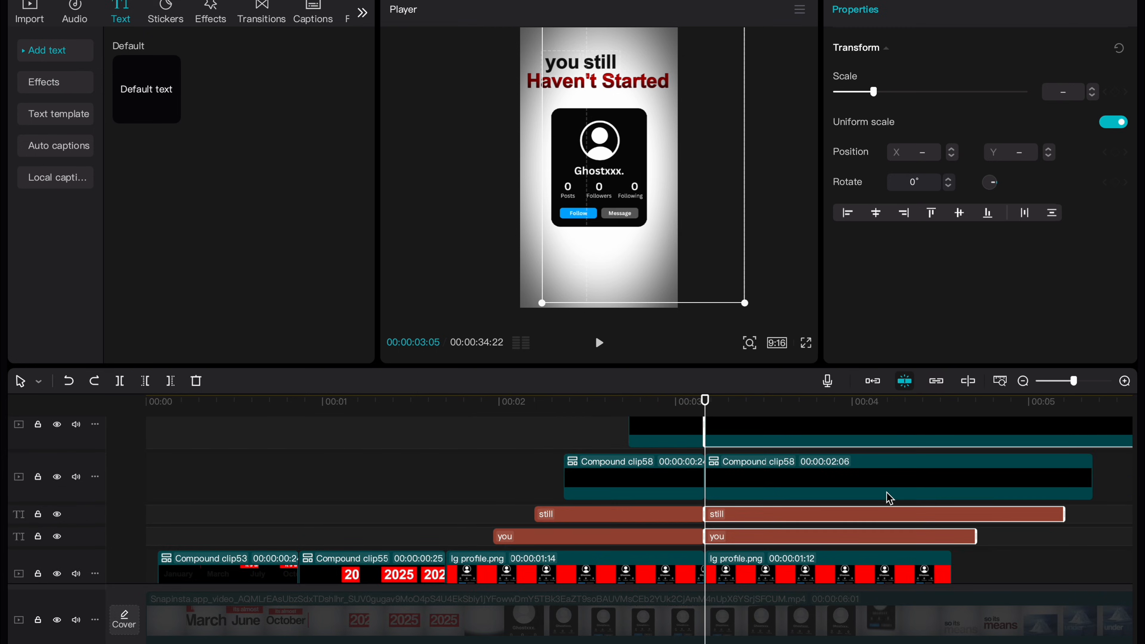
scroll(874, 482, "up", 2)
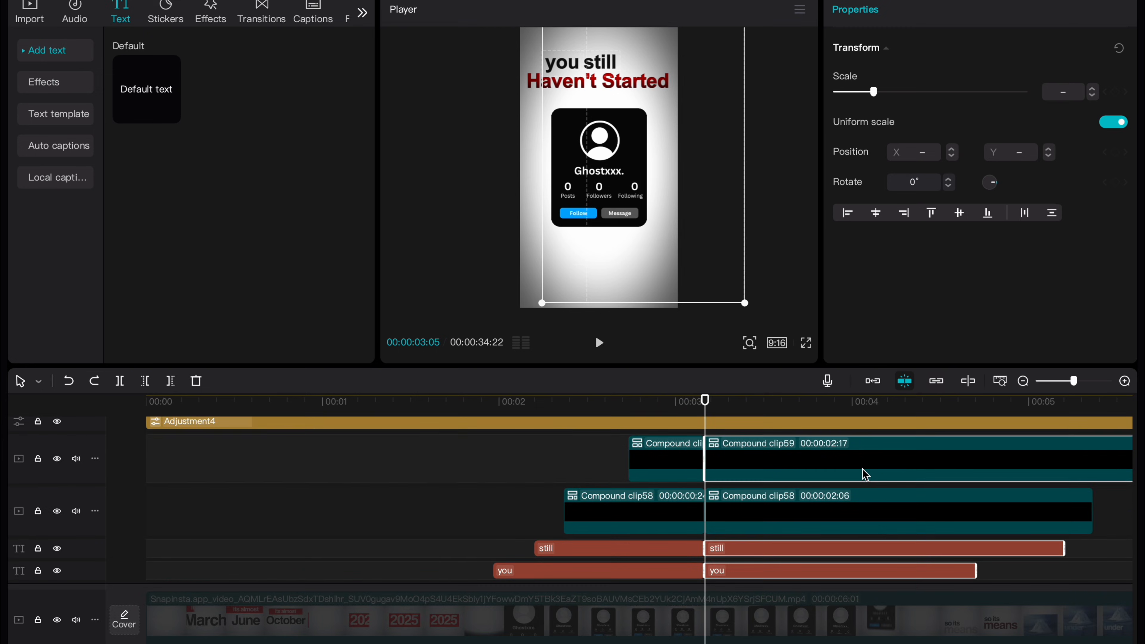
key("Delete")
Combine the profile card and all text clips before 00:00:03:05 into one compound clip
scroll(861, 467, "down", 3)
scroll(676, 527, "up", 1)
scroll(719, 536, "up", 1)
left_click_drag(598, 446, 650, 583)
key("alt+g")
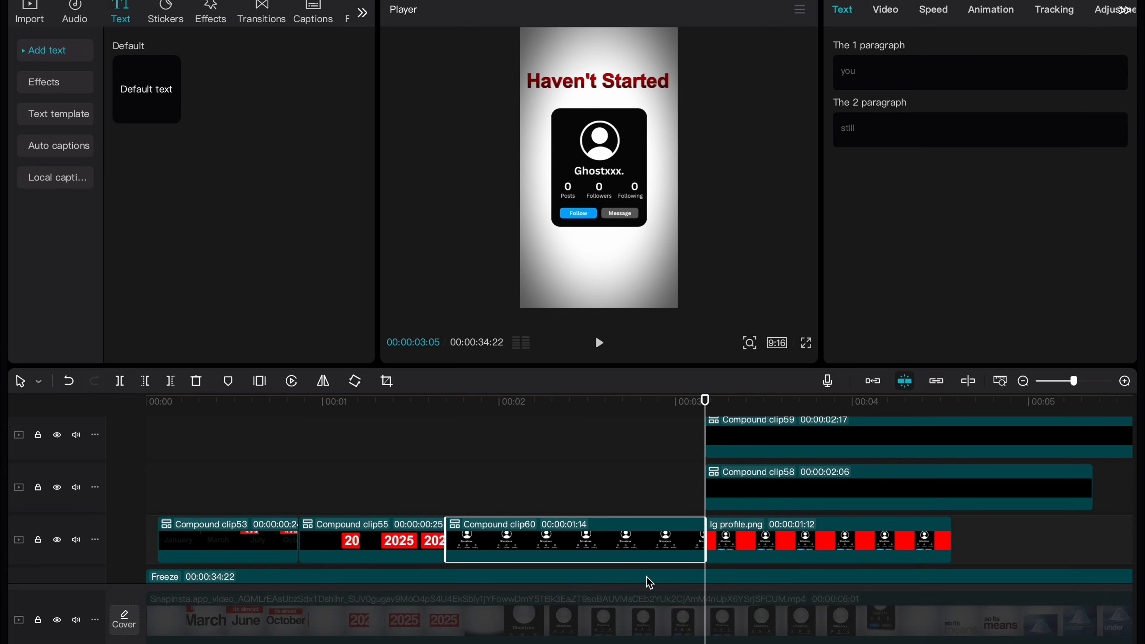
Keyframe the new compound clip's scale from 2000% at 00:00:01:21 down to 94% at 00:00:03:00
left_click(436, 486)
key("space")
key("space")
left_click(604, 539)
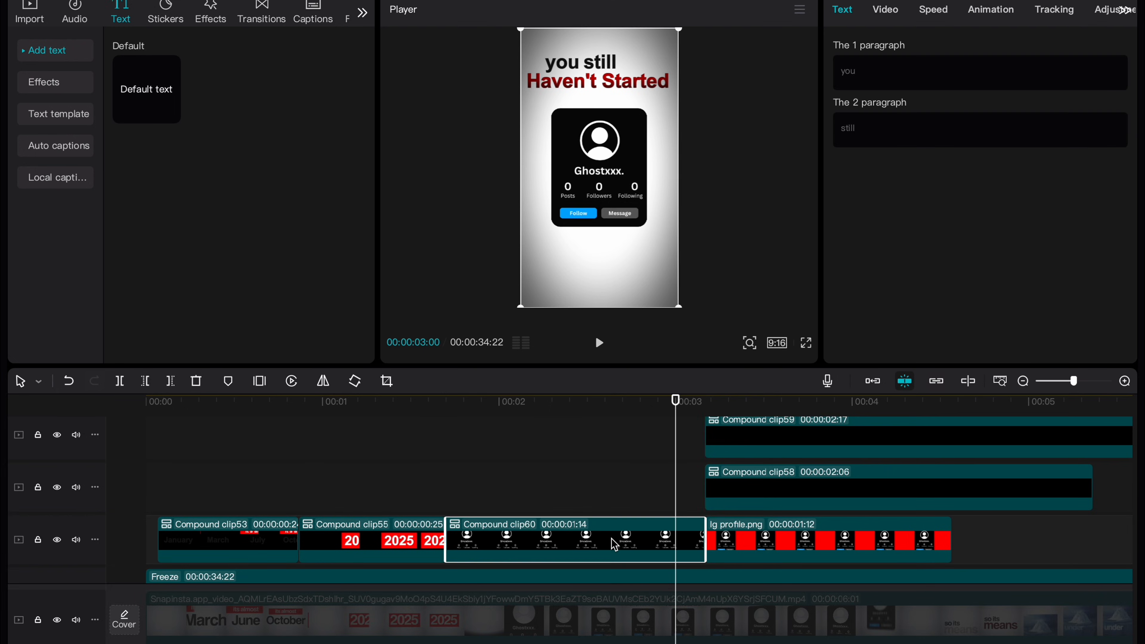
left_click(885, 10)
left_click_drag(874, 132, 871, 132)
left_click(1116, 131)
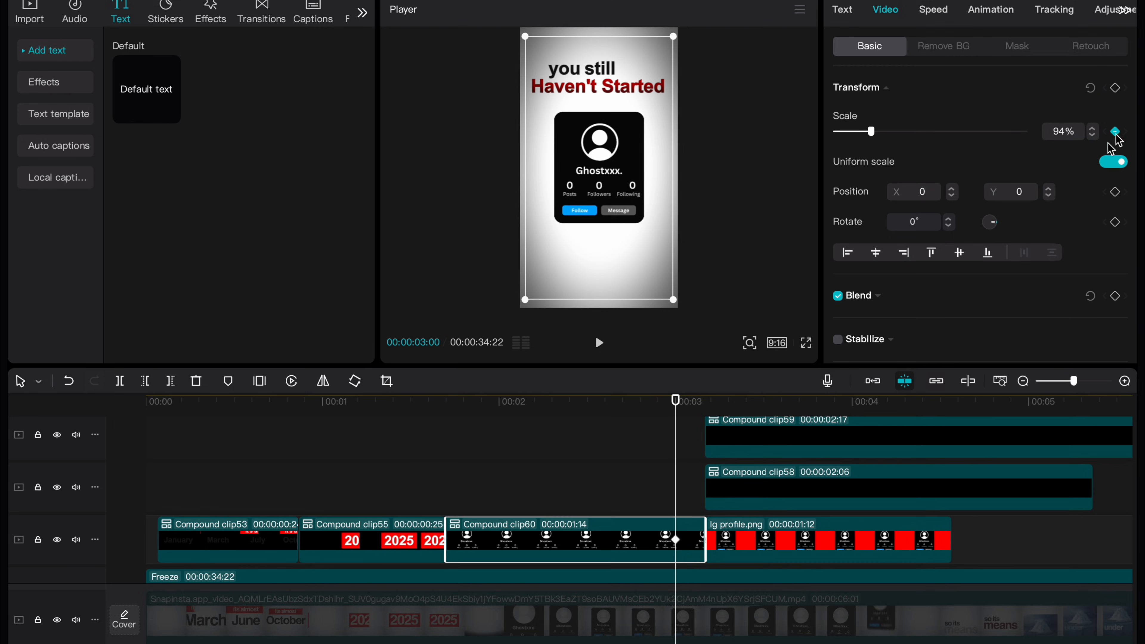
left_click_drag(674, 400, 454, 434)
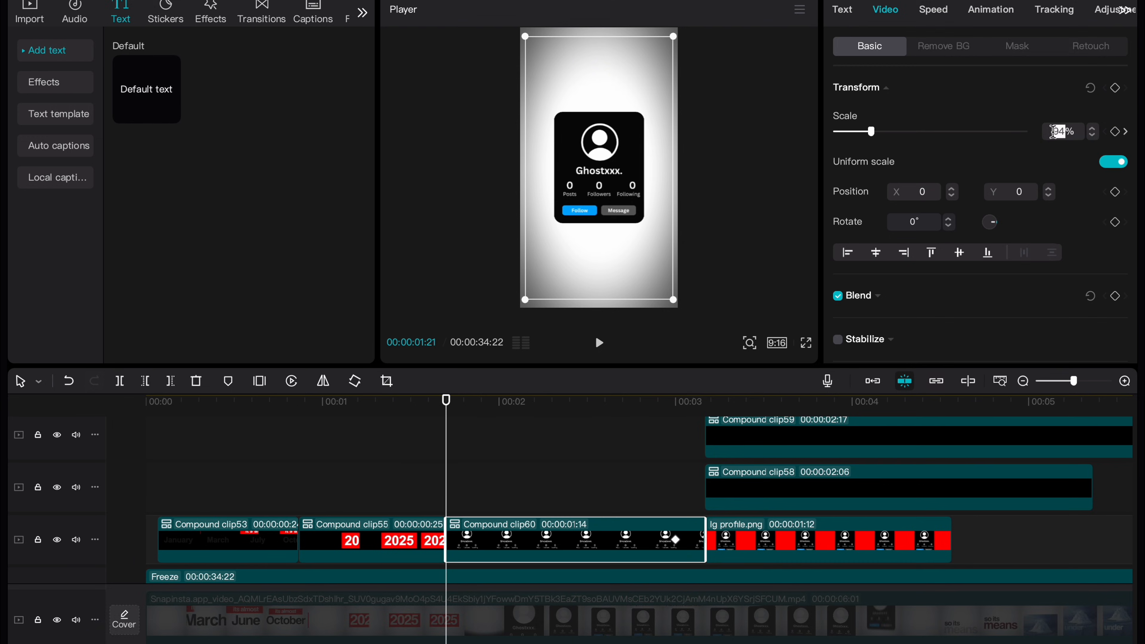
key("Return")
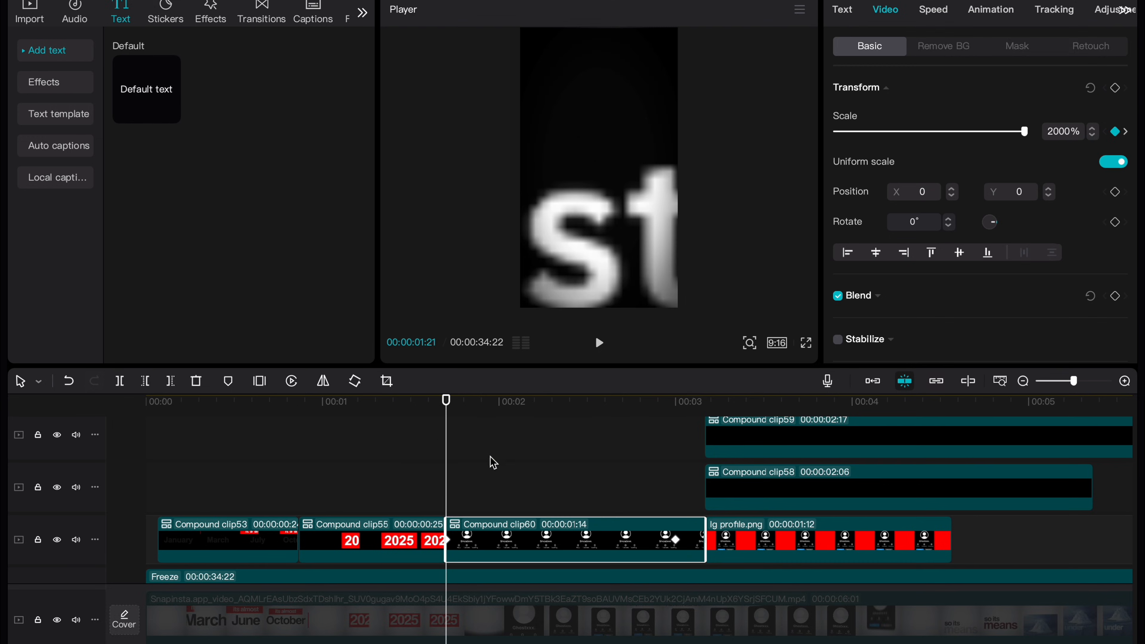
Enable motion blur on the zooming compound clip and preview the zoom
scroll(963, 235, "down", 1)
left_click(838, 333)
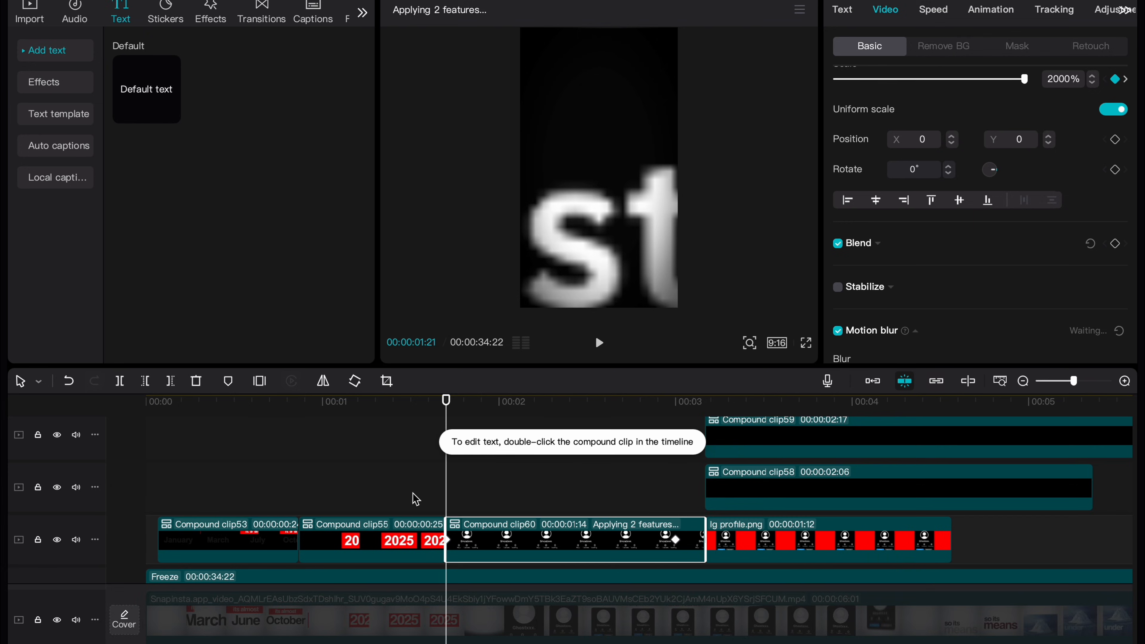
left_click(609, 522)
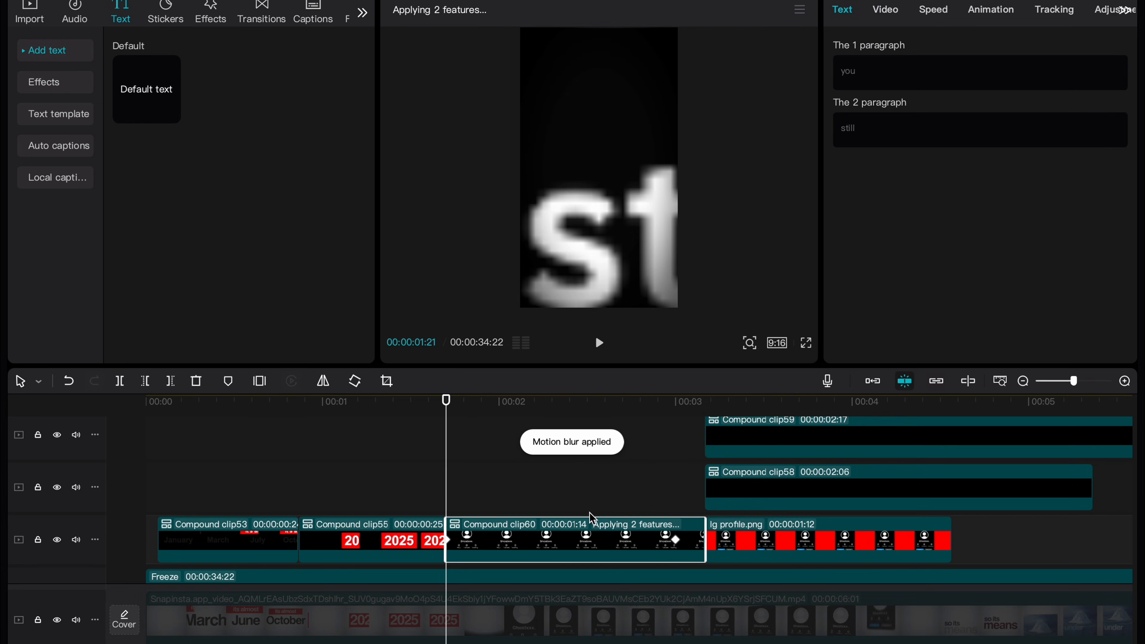
left_click(404, 487)
key("space")
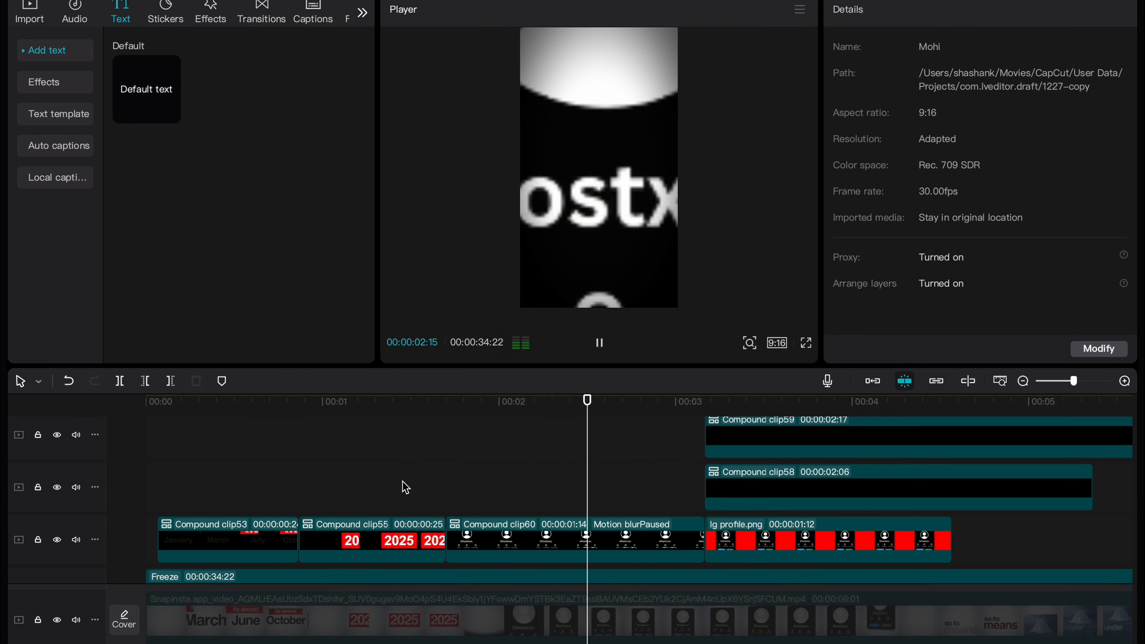
left_click(463, 543)
key("space")
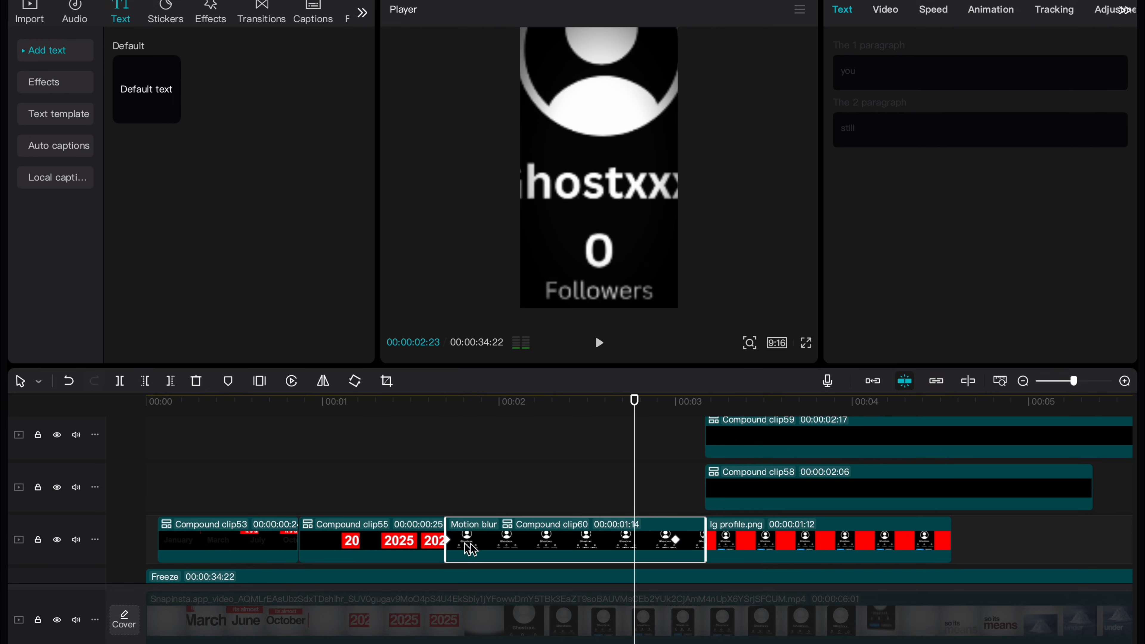
Move the zoom's end keyframe to 00:00:02:17 and bend its scale curve into a steep start with a gradual finish
left_click_drag(676, 540, 594, 540)
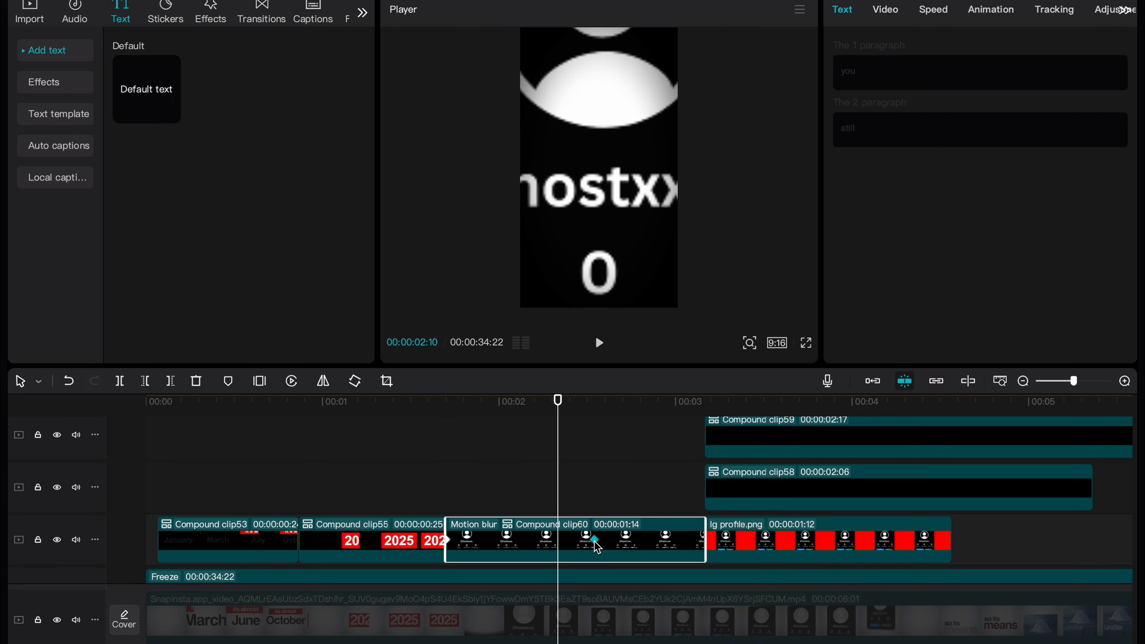
left_click(524, 543)
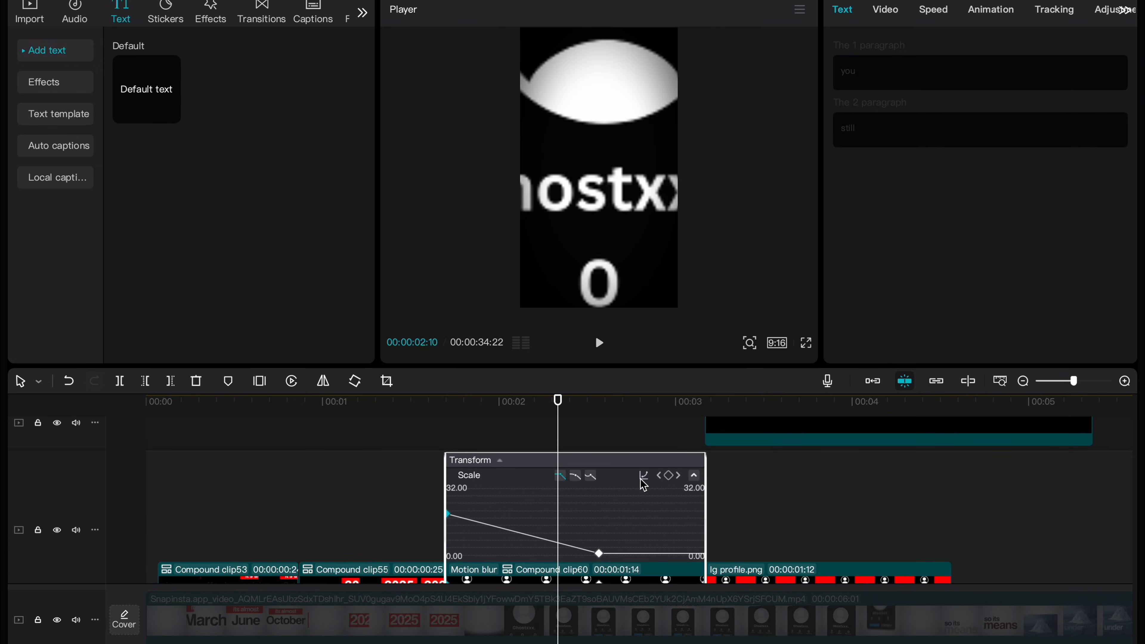
left_click(643, 475)
left_click(684, 600)
left_click(523, 537)
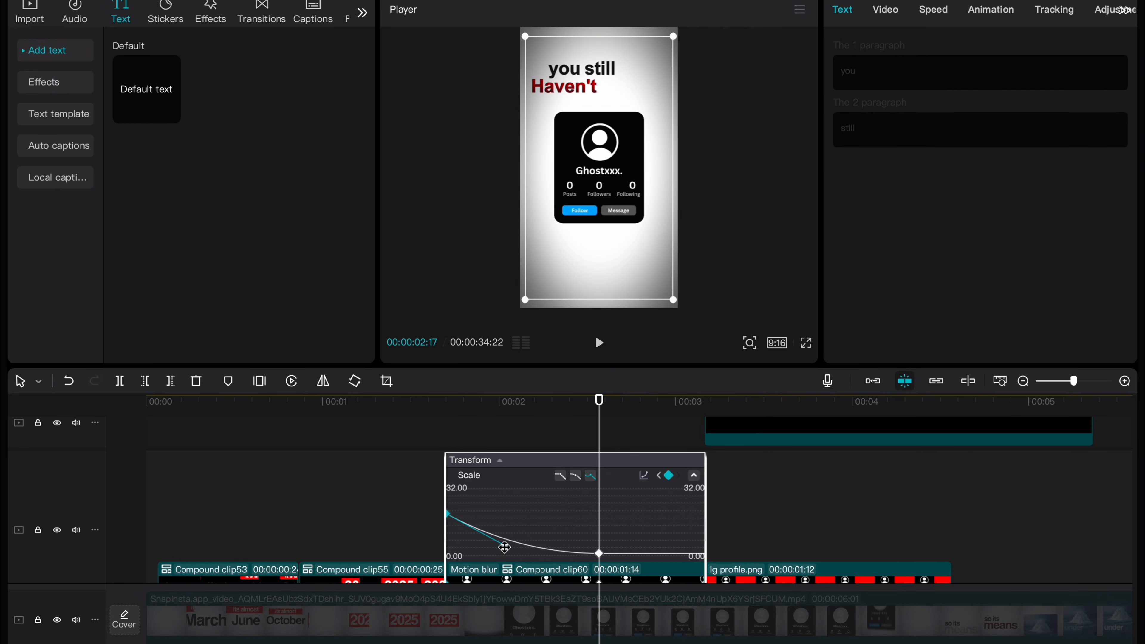
left_click_drag(487, 556, 473, 550)
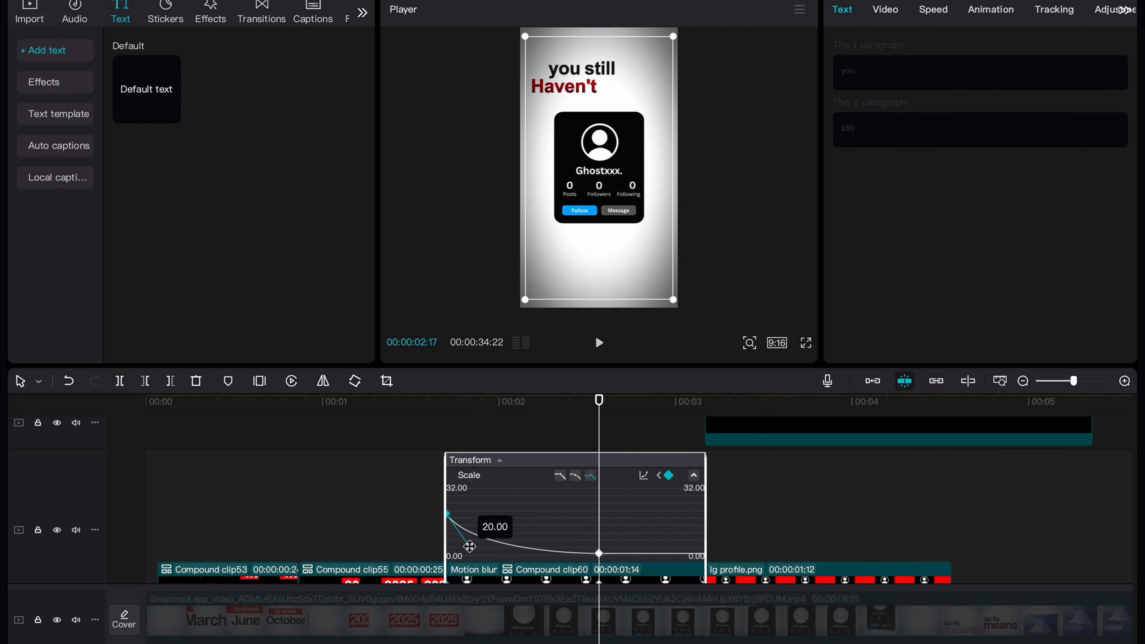
Replay the zoom to the next text change at 00:00:02:28, split the compound clip there and delete its remainder
left_click_drag(599, 401, 421, 419)
key("space")
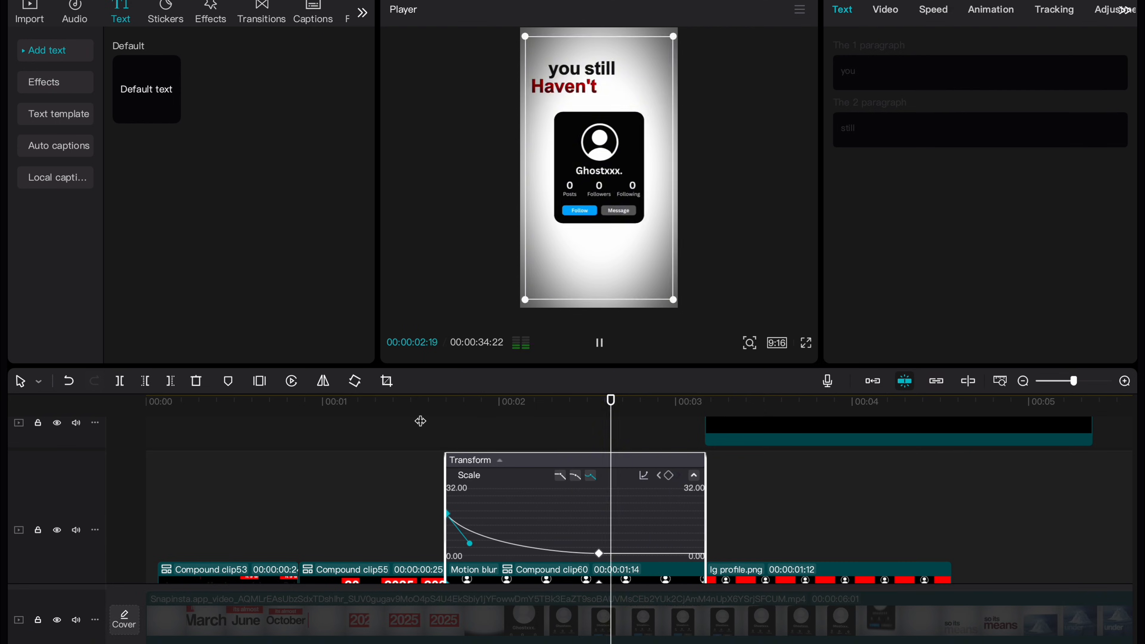
left_click(693, 433)
scroll(640, 496, "down", 3)
key("space")
left_click_drag(682, 639, 665, 639)
scroll(663, 639, "up", 2)
left_click(673, 493)
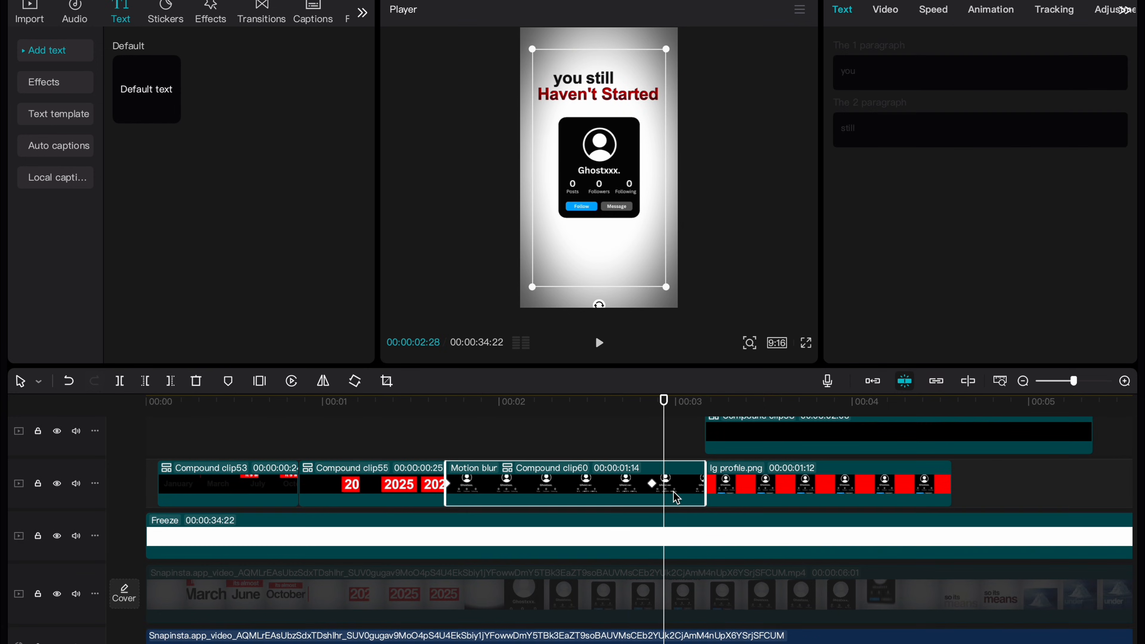
key("super+b")
key("BackSpace")
Shift the remaining profile card and word clips to start at 00:00:02:28
scroll(676, 491, "up", 3)
left_click_drag(690, 478, 710, 536)
scroll(744, 573, "down", 2)
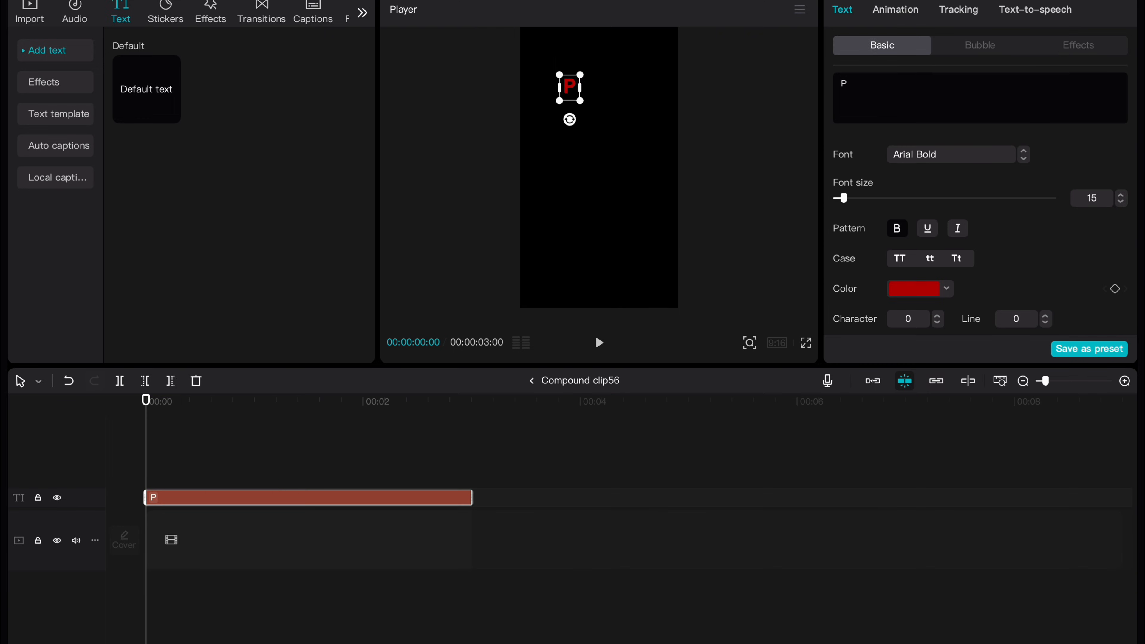
Change the nested red and black text of the upper word clip to "PERSONAL" and the lower clip's to "BRAND", in a wide serif font
type("ERSONAL")
left_click(991, 154)
scroll(943, 363, "down", 5)
left_click(590, 94)
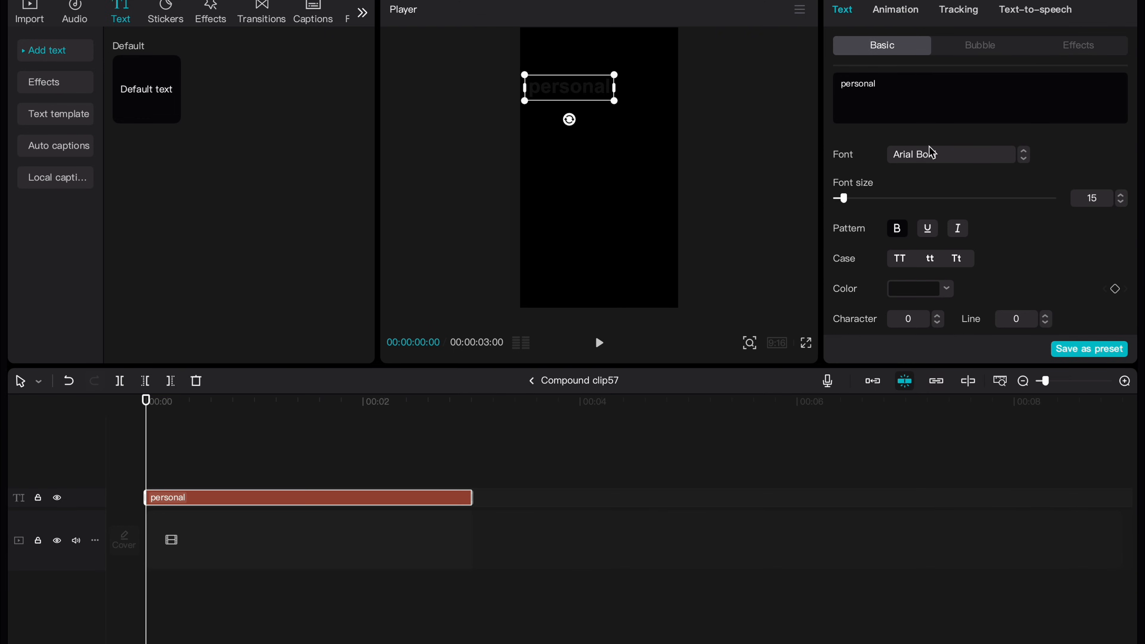
left_click(931, 153)
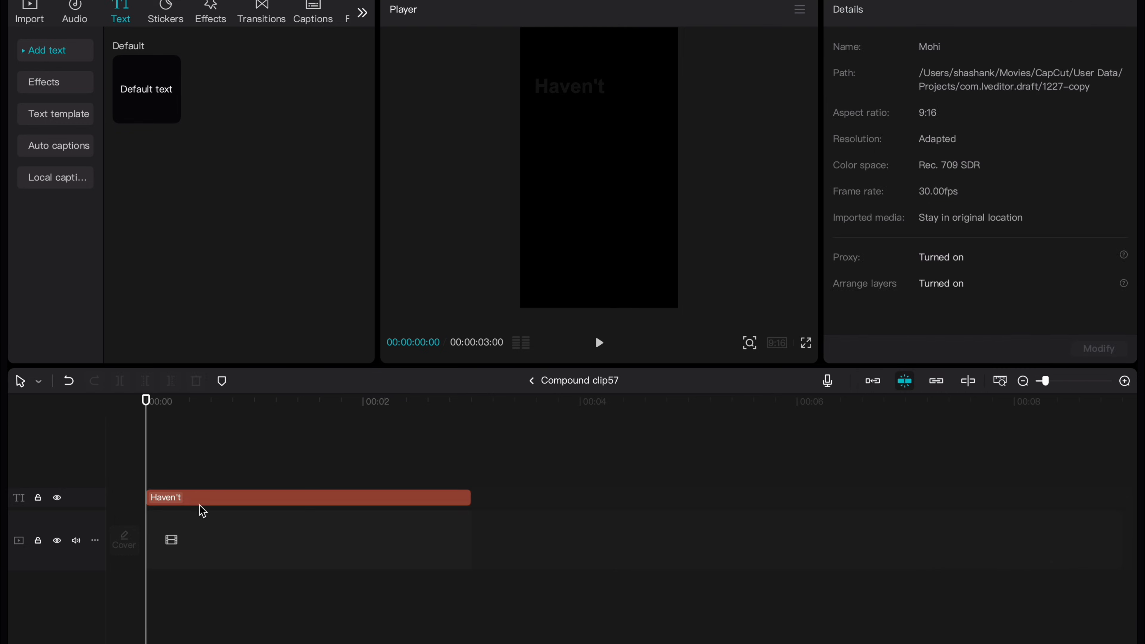
left_click(199, 496)
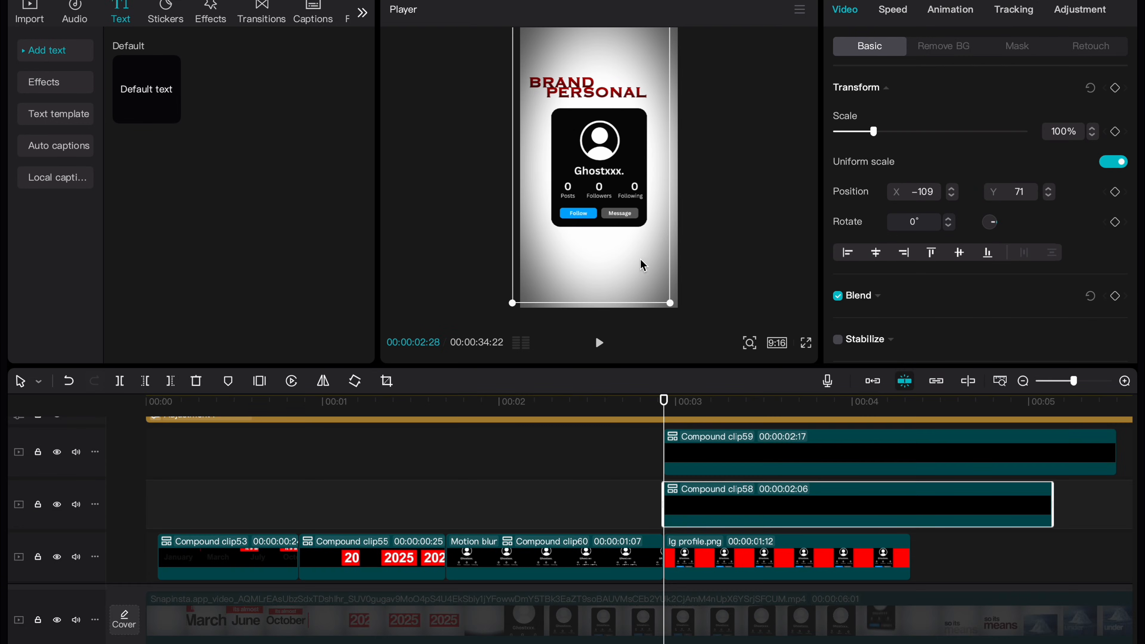
Scale both word clips to 140% and stack "PERSONAL" over "BRAND" above the profile card
left_click(709, 444)
left_click_drag(643, 266, 719, 325)
left_click_drag(676, 242, 704, 282)
left_click_drag(887, 132, 889, 131)
left_click_drag(754, 179, 746, 169)
left_click(746, 503)
left_click(1053, 132)
type("140")
left_click_drag(650, 308, 714, 337)
mouse_move(662, 189)
left_mouse_down()
mouse_move(680, 188)
mouse_move(642, 190)
left_mouse_up()
Combine the "PERSONAL" and "BRAND" clips with the profile card beneath them into a compound clip
left_click(734, 469)
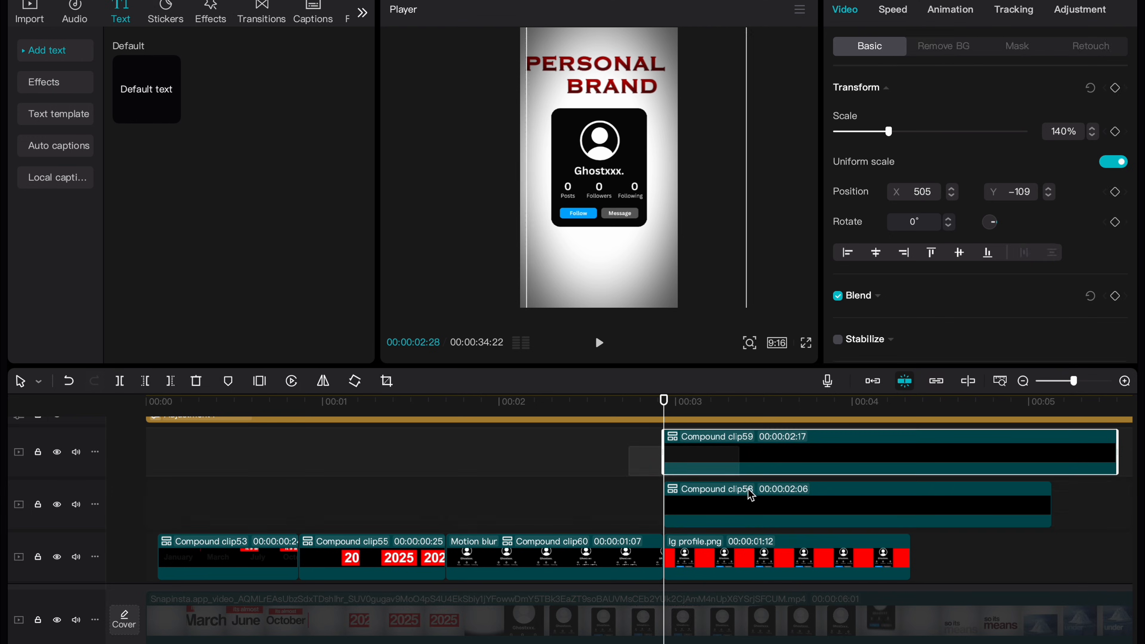
left_click_drag(734, 469, 765, 552)
left_click(588, 553, "super")
key("alt+g")
Keyframe the "PERSONAL BRAND" clip's scale to match the preceding clip at its start and reach 106% at 00:00:03:19
key("Left")
key("Left")
left_click(1054, 130)
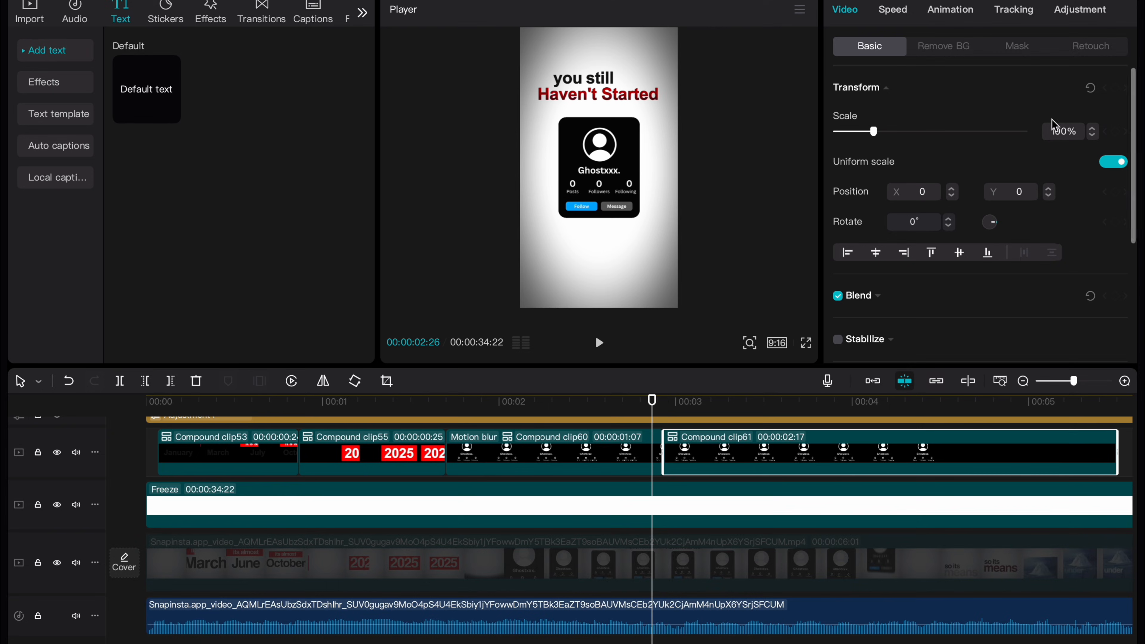
key("Right")
key("Right")
key("Right")
key("Right")
scroll(726, 477, "up", 2)
left_click_drag(675, 409, 666, 410)
left_click(1113, 132)
key("space")
key("space")
left_click_drag(666, 287, 709, 321)
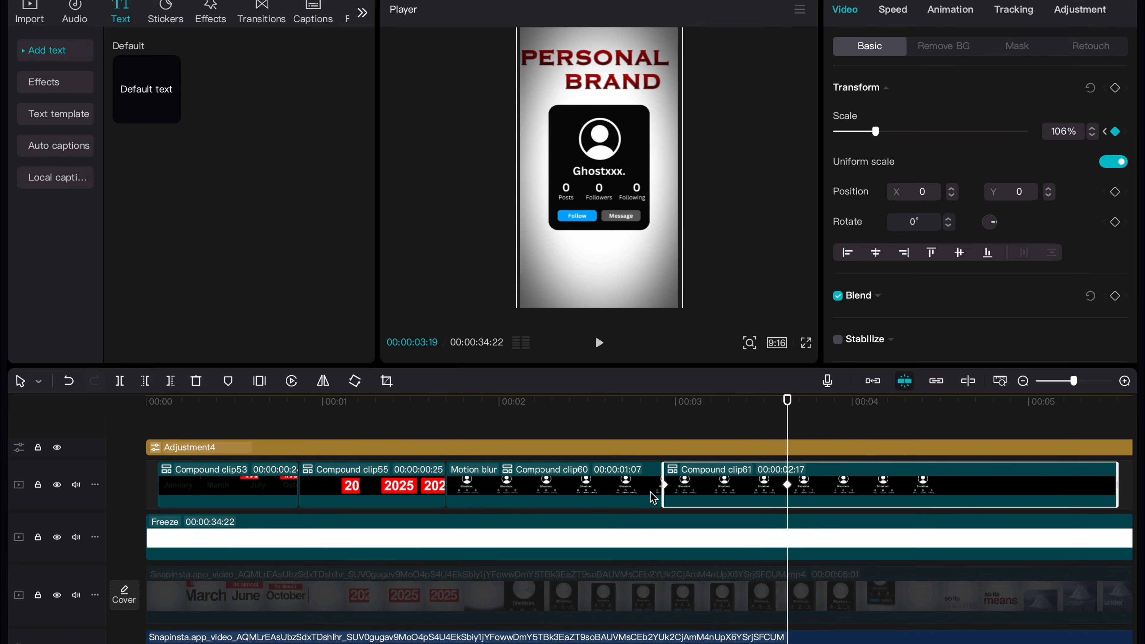
Apply easing to both scale keyframes of the "PERSONAL BRAND" clip
key("alt+k")
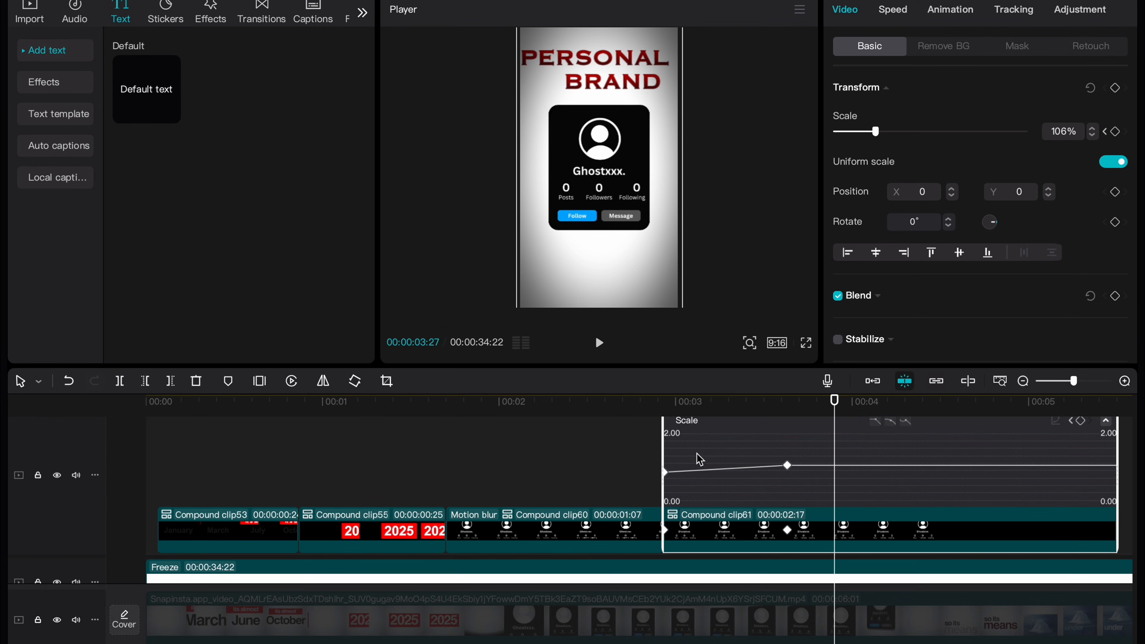
left_click(664, 473)
left_click(891, 424)
left_click(786, 465)
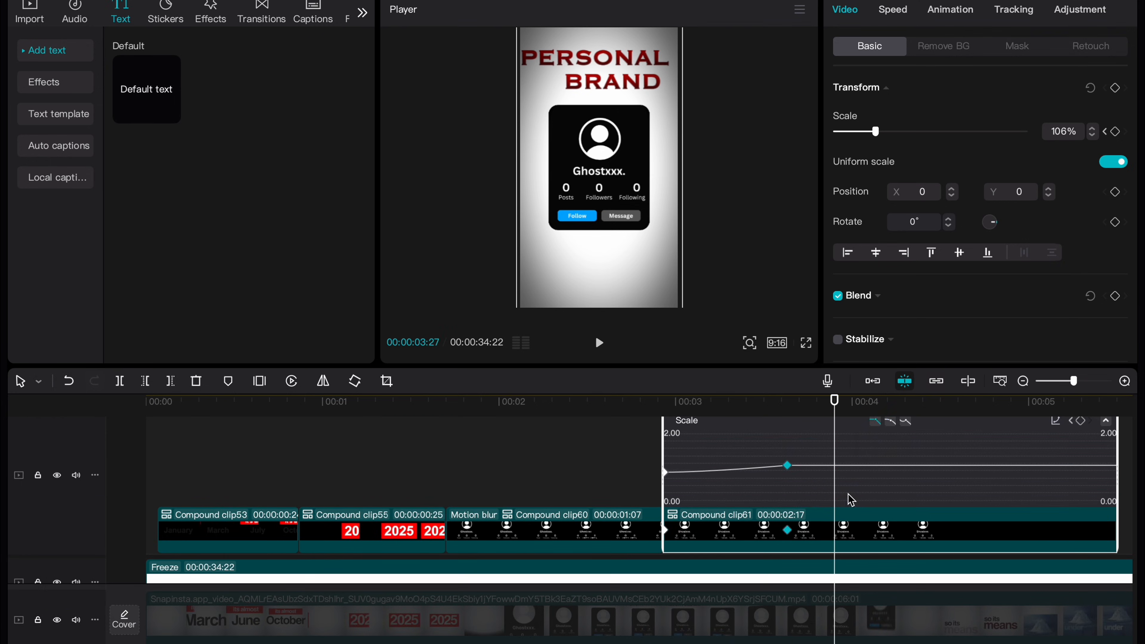
left_click(890, 422)
key("alt+k")
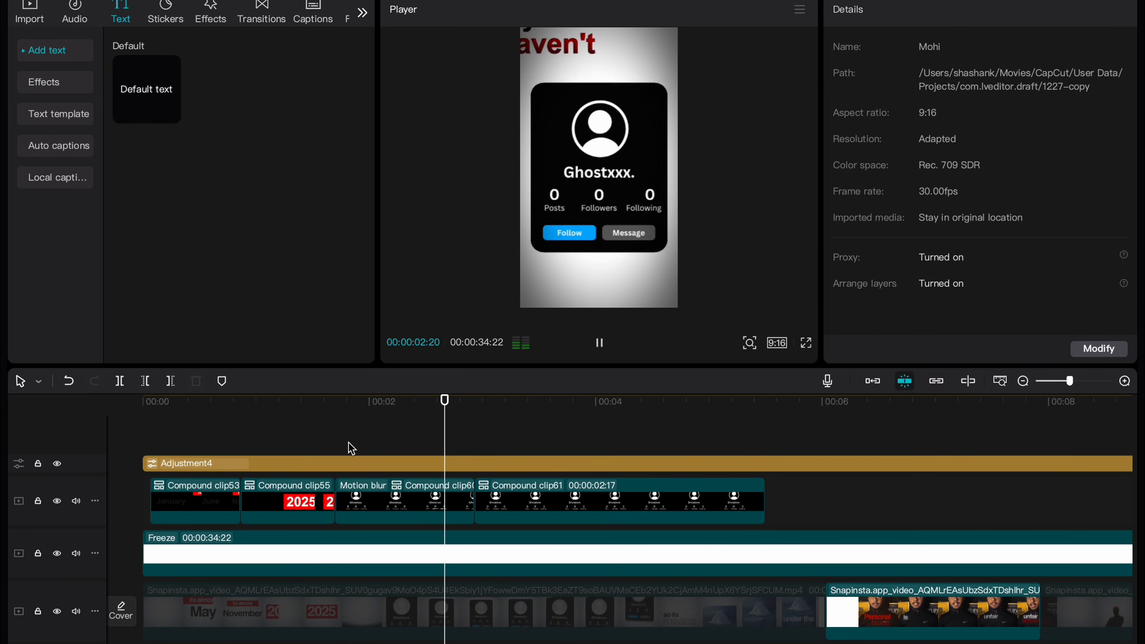
Play through the scene to find the card's exit and add a transform keyframe to the "PERSONAL BRAND" clip at 00:00:04:07
key("space")
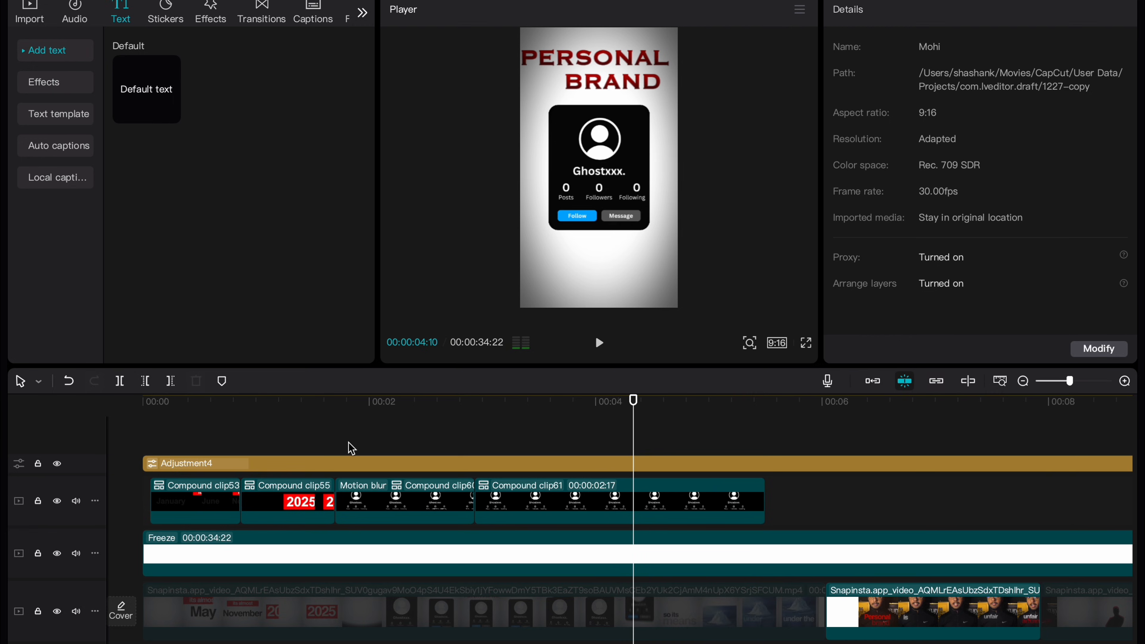
key("Left")
key("Left")
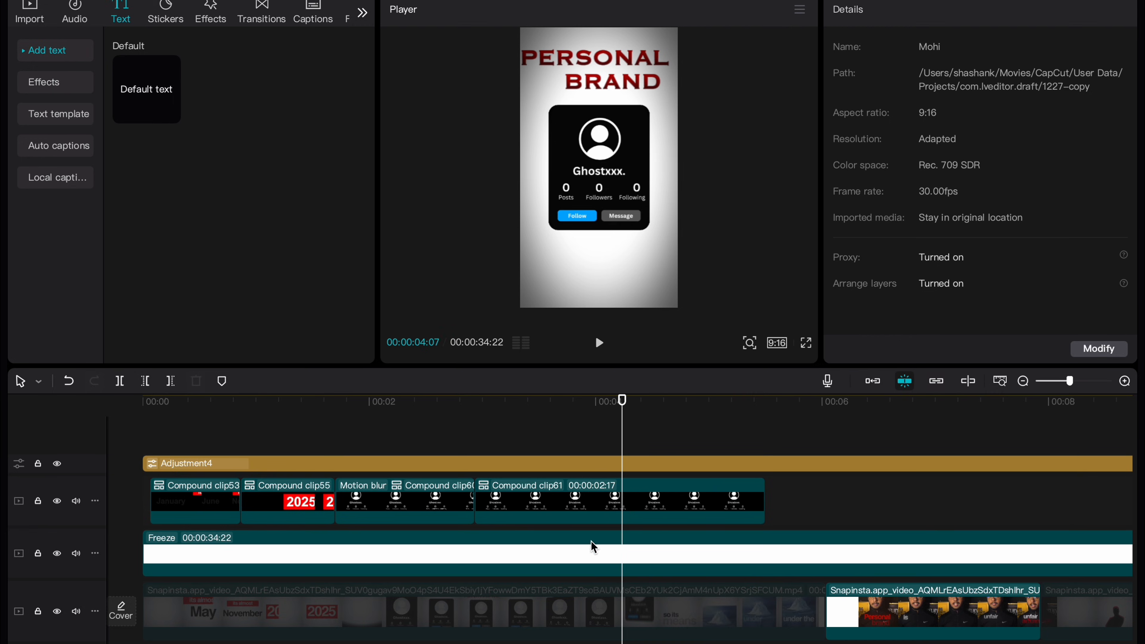
left_click(589, 523)
left_click(1116, 86)
Move the "PERSONAL BRAND" clip straight up out of the frame to Y 3671 a few frames after the exit's first keyframe
key("space")
key("space")
key("Left")
key("Left")
key("Left")
left_click_drag(594, 281, 592, 73)
left_click_drag(591, 16, 591, 10)
left_click(543, 435)
Shift the exit's starting keyframe earlier, to about 00:00:03:29, and check the upward move in the keyframe graph
left_click(606, 516)
left_click_drag(613, 511, 595, 509)
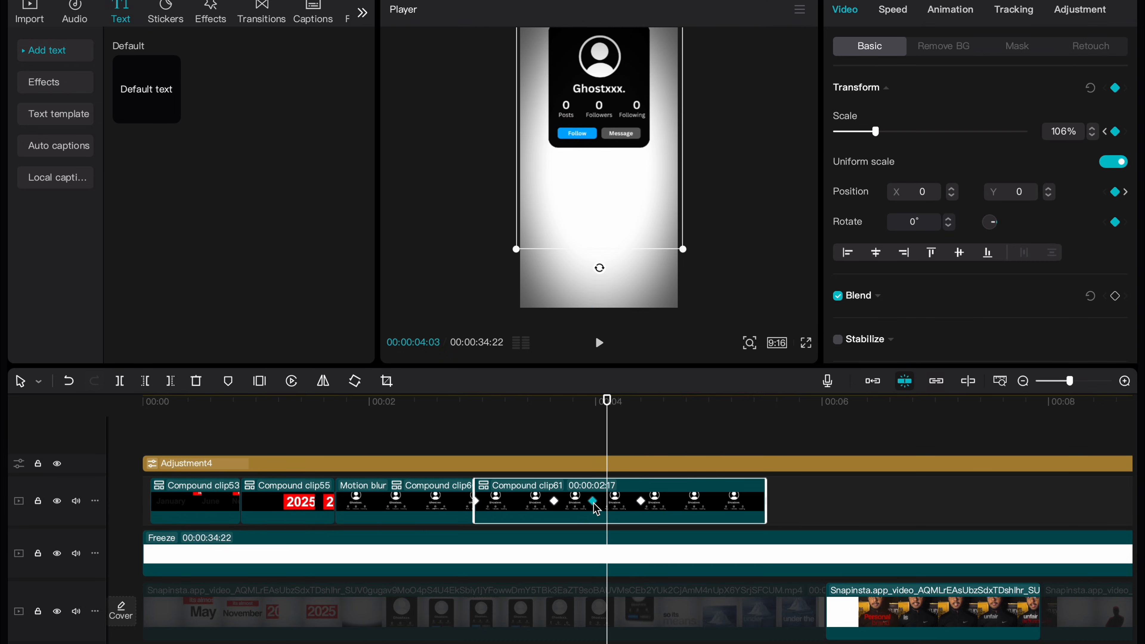
left_click(614, 452)
left_click(613, 514)
left_click(635, 436)
left_click_drag(622, 475, 598, 475)
key("space")
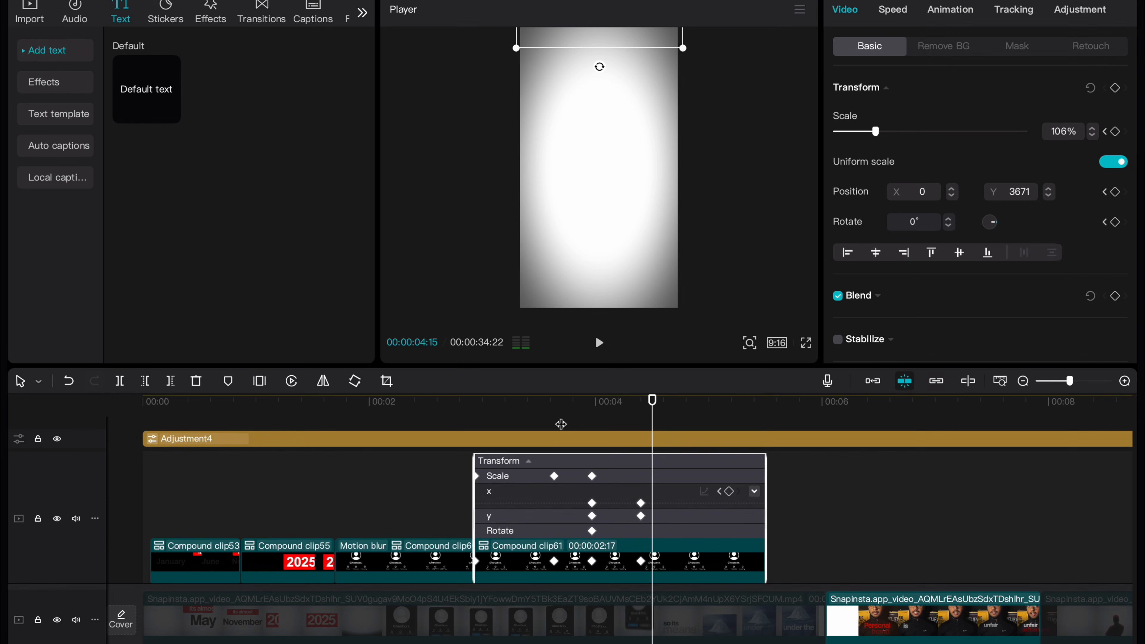
scroll(561, 425, "down", 3)
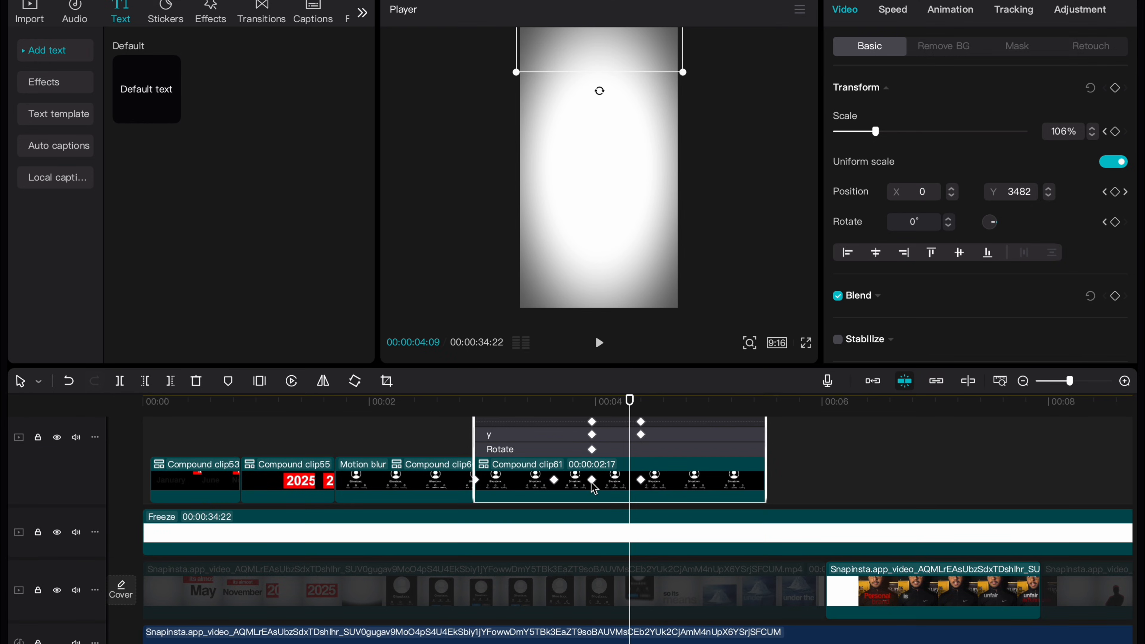
left_click(591, 433)
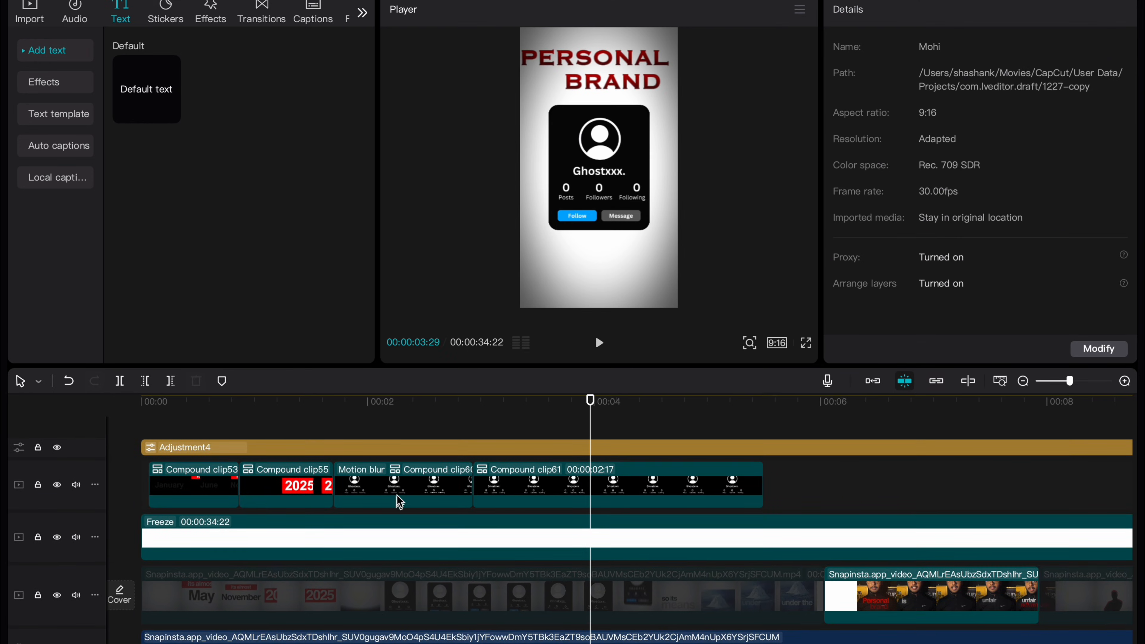
Copy the "you", "still" and "Haven't Started" clips from the profile card compound clip and paste them into the main timeline at 00:00:03:29
double_click(399, 500)
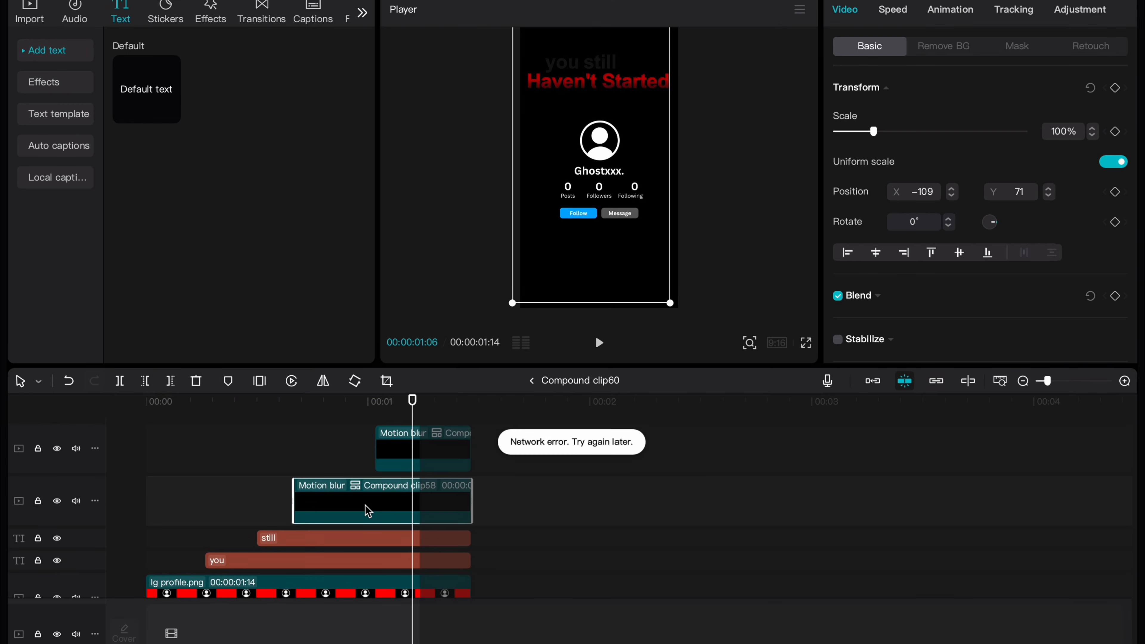
left_click_drag(265, 480, 328, 554)
left_click(532, 380)
key("super+v")
Change the pasted "you" text to "so" and try placing it lower in the frame
left_click(631, 544)
double_click(848, 84)
type("so")
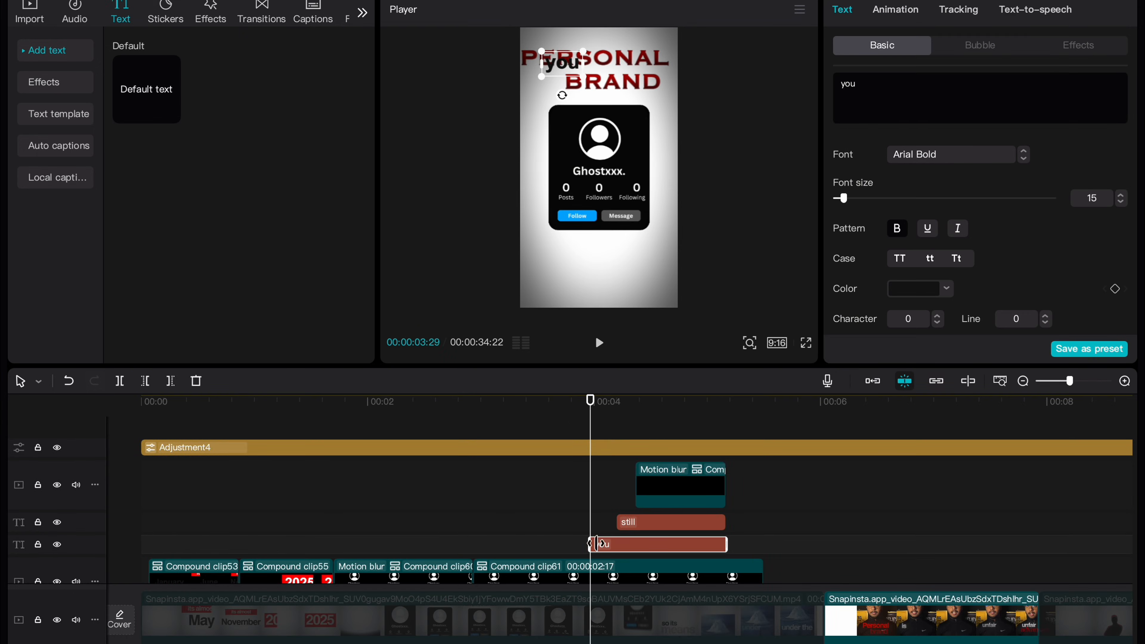
scroll(631, 509, "down", 3)
left_click(654, 401)
left_click_drag(560, 64, 565, 117)
key("super+z")
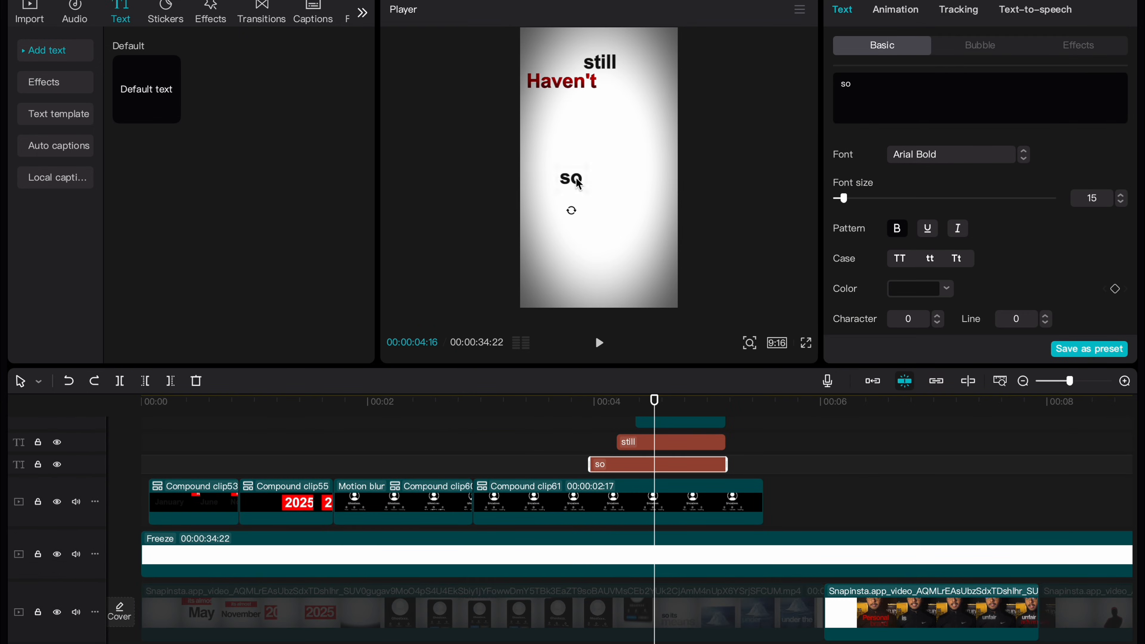
Change the pasted "still" text to "its", place it beside "so", and adjust the scale of both words
left_click_drag(599, 62, 604, 137)
scroll(1058, 325, "down", 5)
left_click(676, 442, "super")
scroll(971, 248, "down", 3)
left_click(912, 255)
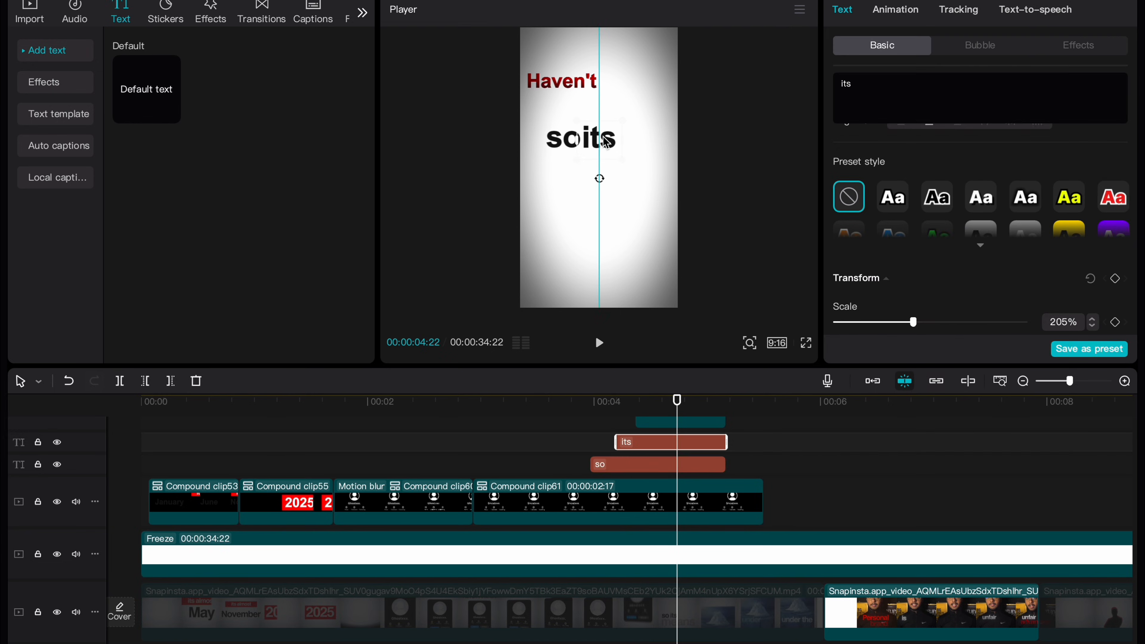
Replace the wording inside the pasted red "Haven't Started" compound clip with "means" and return to the main timeline
scroll(675, 475, "up", 3)
left_click(674, 474)
double_click(674, 475)
left_click(194, 500)
left_click(225, 536)
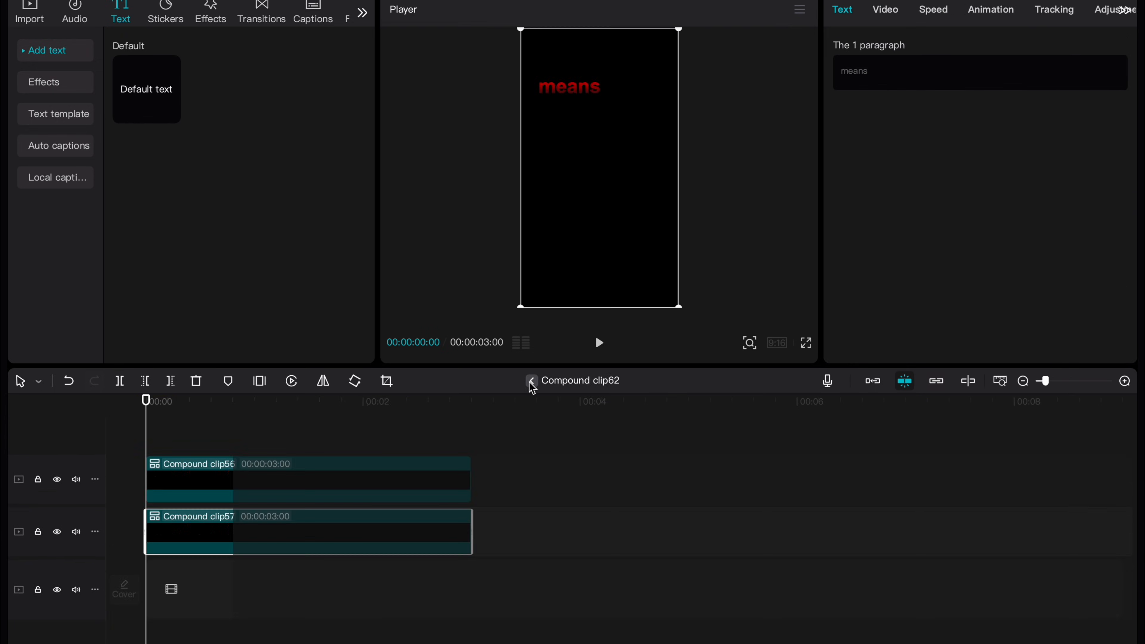
left_click(531, 385)
Scale the red "means" clip to 176%, position it under "so its", and combine the three clips into one compound clip
left_click_drag(543, 121, 555, 128)
left_click(541, 108)
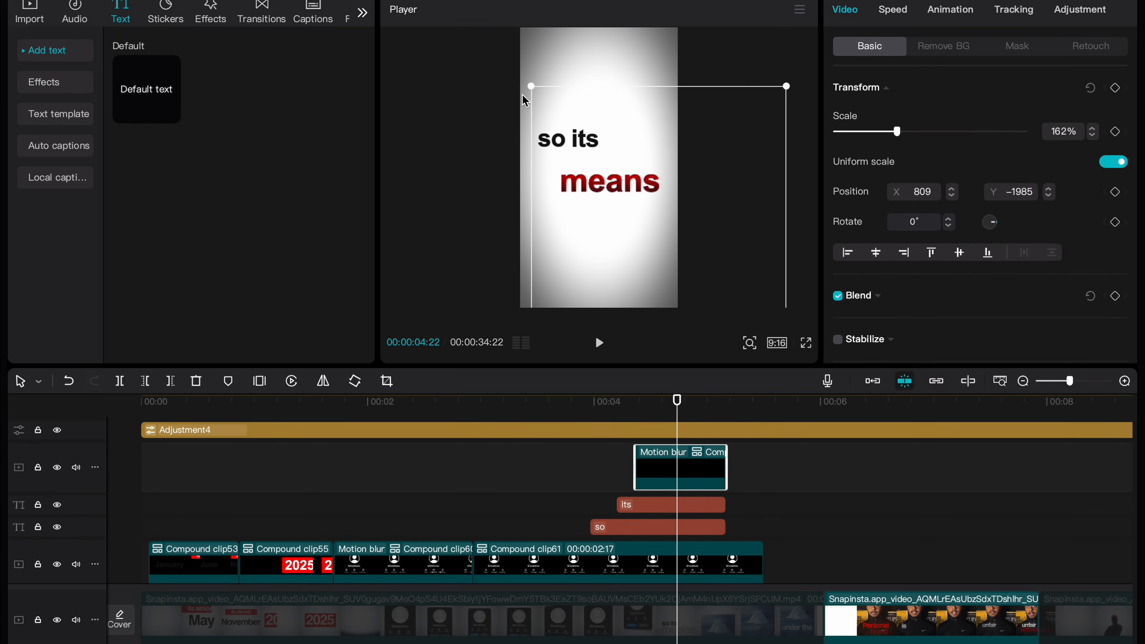
left_click_drag(531, 85, 505, 56)
left_click_drag(590, 104, 598, 109)
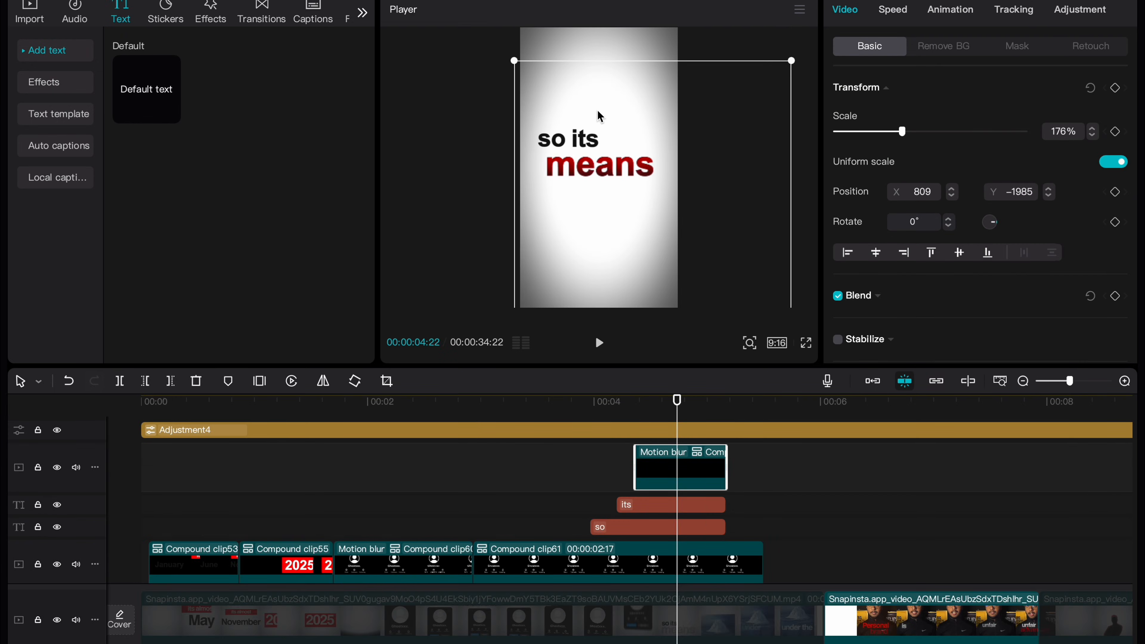
left_click_drag(577, 473, 746, 536)
key("alt+g")
Step through the profile card's upward exit and add a transform keyframe to the "so its means" clip for its resting position
left_click(564, 520)
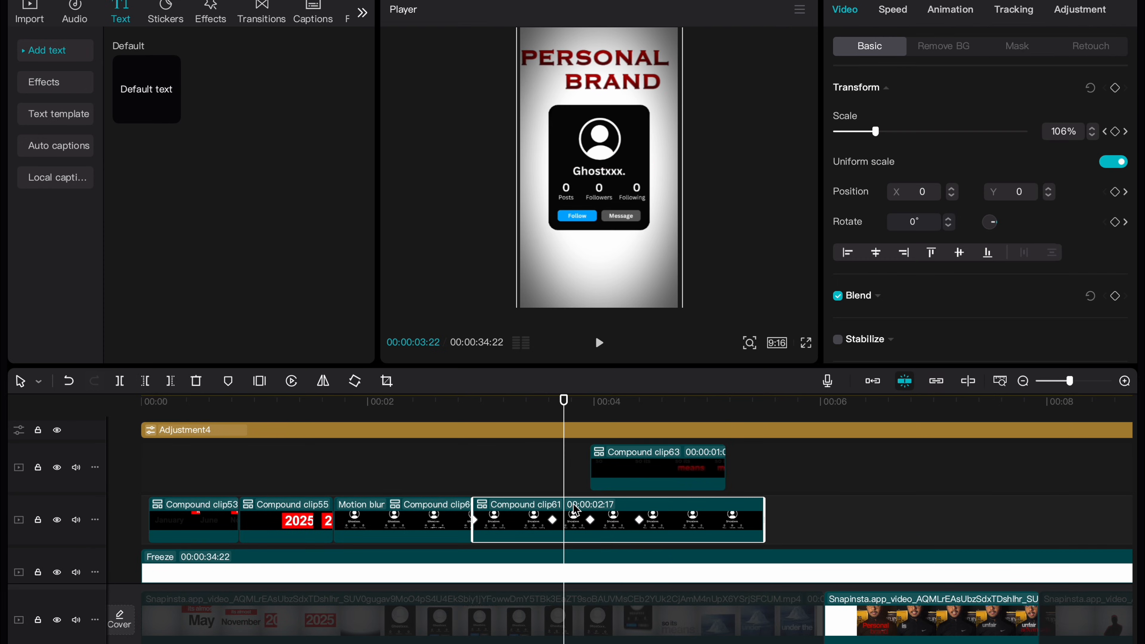
key("Right")
key("Right")
key("Right")
key("Right")
key("Right")
key("Right")
key("Right")
key("Right")
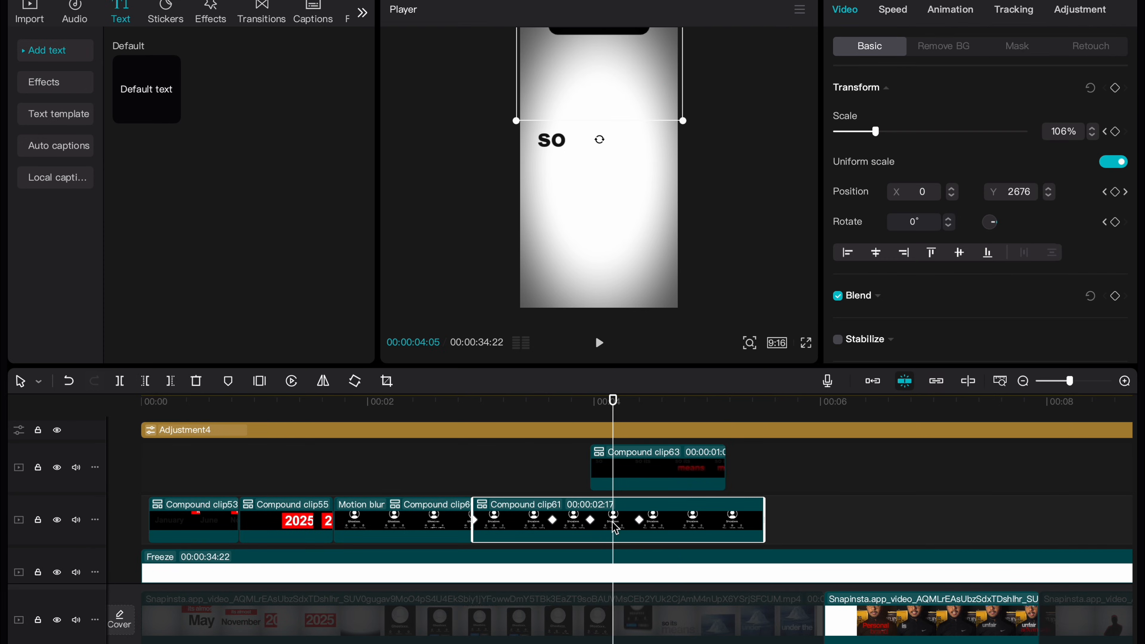
left_click(621, 457)
left_click(886, 9)
left_click(1117, 89)
Keyframe the "so its means" clip lower at its start so it rises into place, and begin the clip slightly earlier
key("Left")
key("Left")
key("Left")
key("Left")
key("Left")
key("Left")
key("Left")
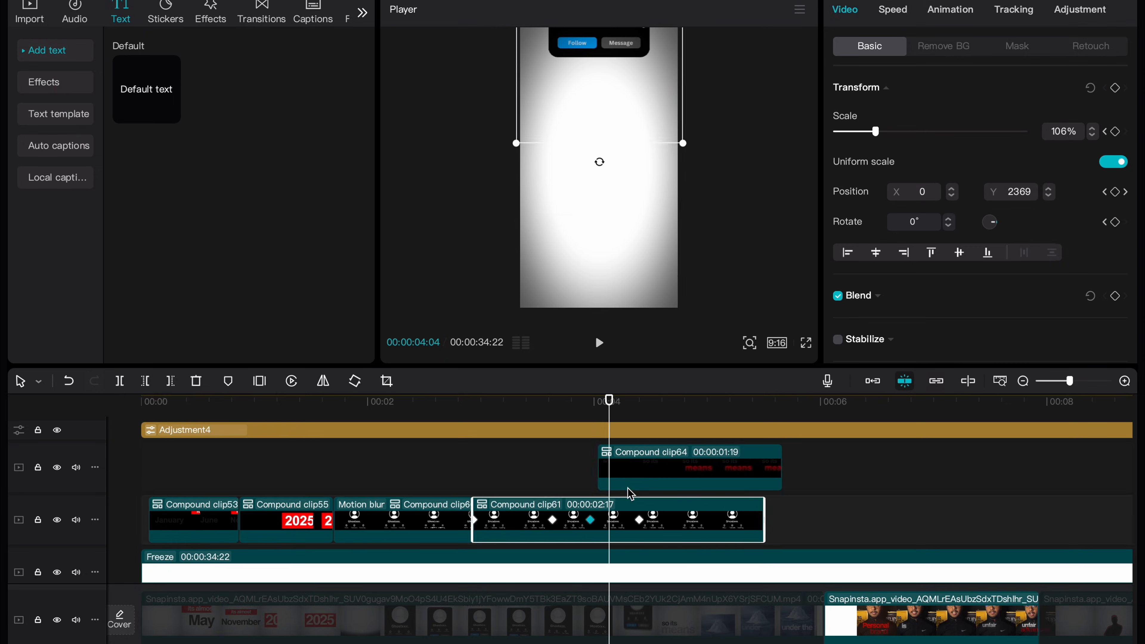
left_click_drag(626, 486, 614, 486)
left_click(552, 485)
key("space")
key("space")
Ease the Y position curve of the "so its means" clip from its first keyframe and play back the rise
left_click(615, 468)
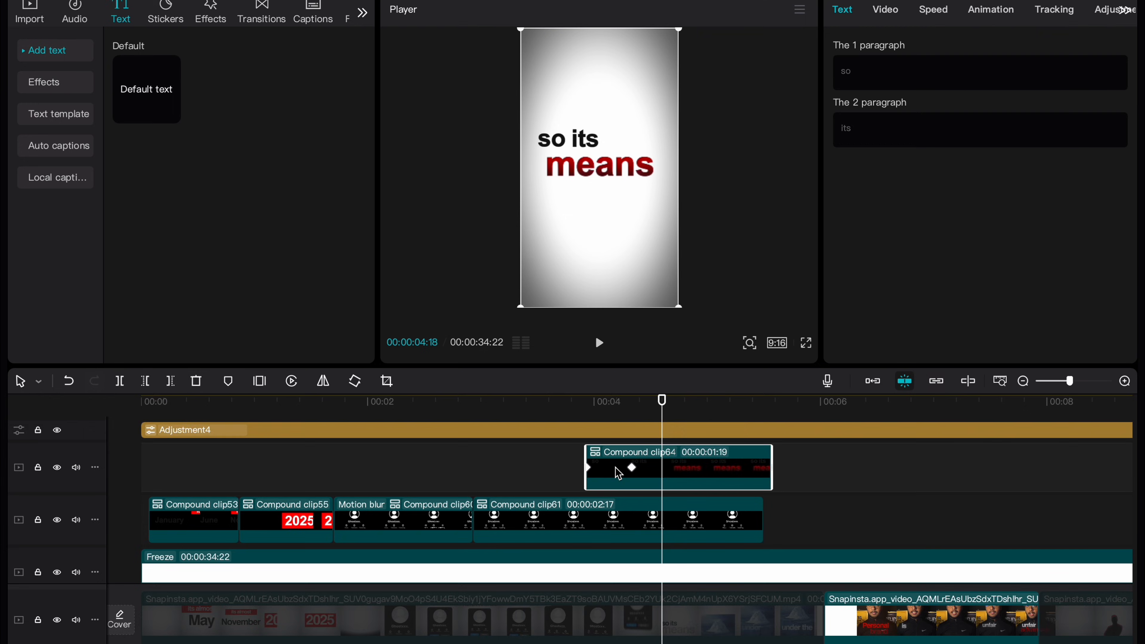
key("alt+k")
scroll(623, 447, "up", 2)
key("ctrl+equal")
key("ctrl+equal")
left_click(509, 480)
scroll(620, 477, "up", 1)
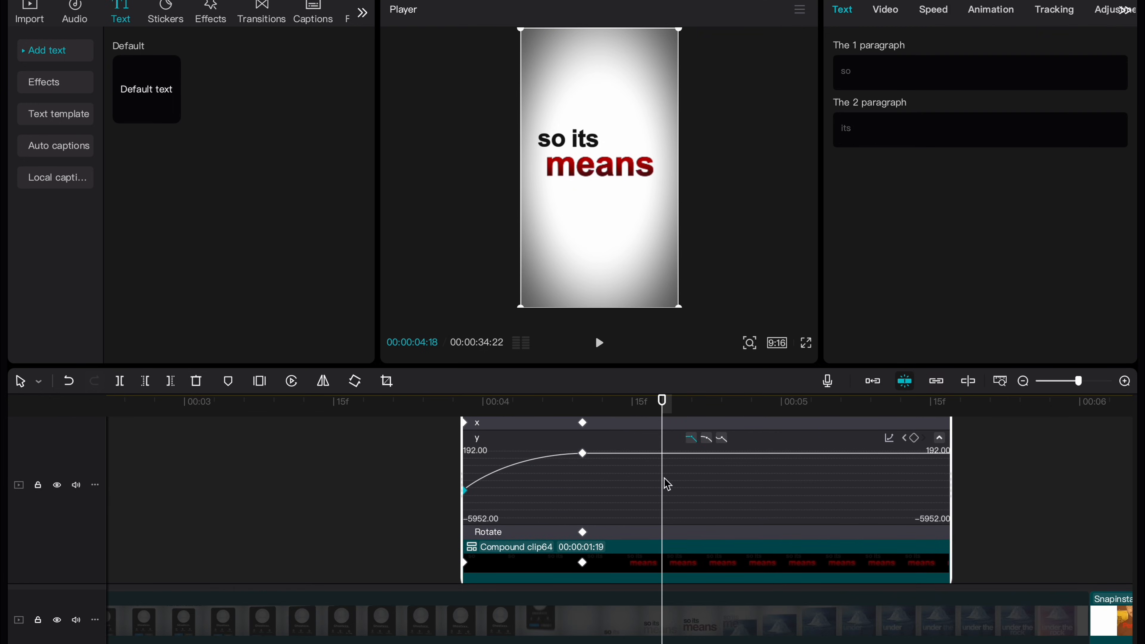
left_click(444, 413)
key("space")
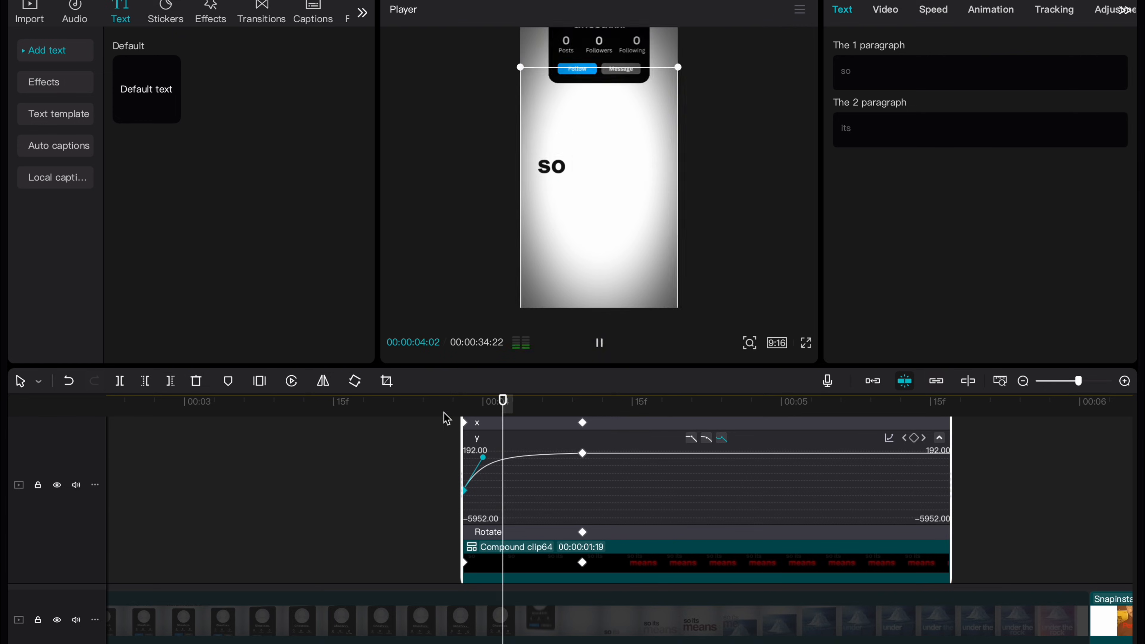
key("space")
key("alt+k")
Play to the end of the phrase and trim the rest of the "so its means" clip at 00:00:04:24
left_click(603, 433)
key("super+minus")
key("super+minus")
key("space")
key("space")
scroll(626, 482, "down", 1)
left_click(629, 487)
key("w")
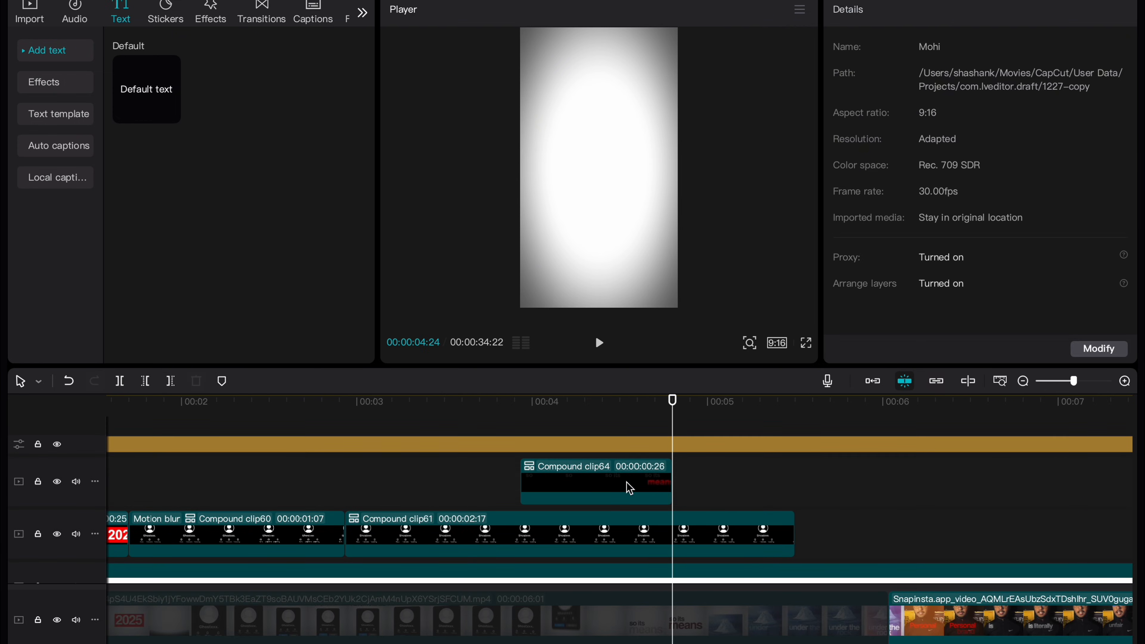
Apply a fading exit animation to the "so its means" clip
left_click(974, 14)
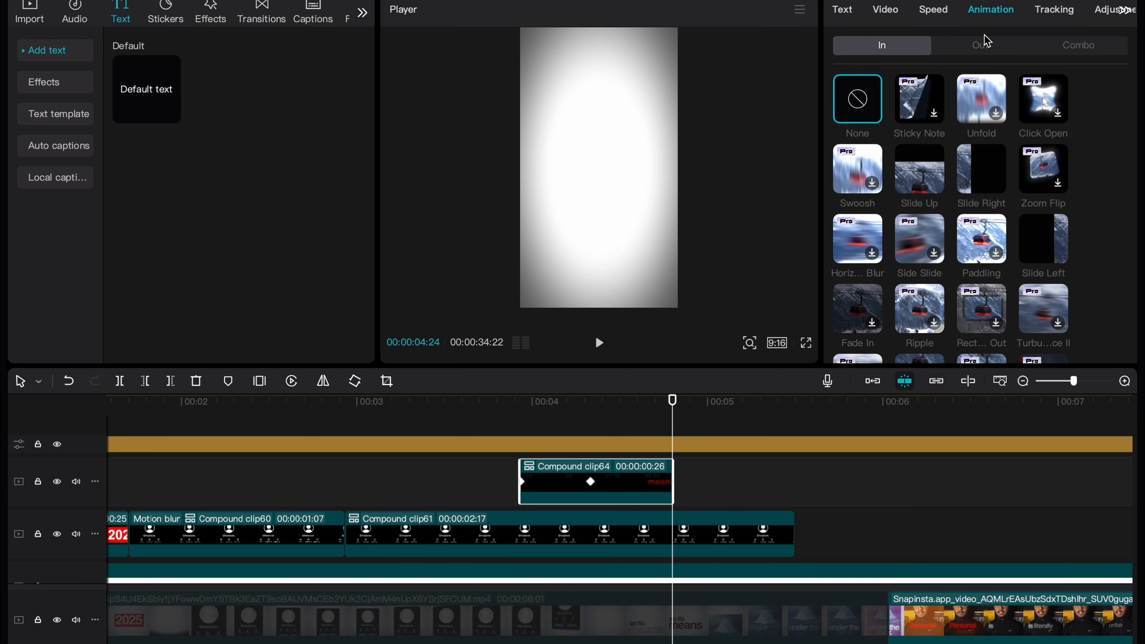
left_click(980, 45)
left_click(920, 169)
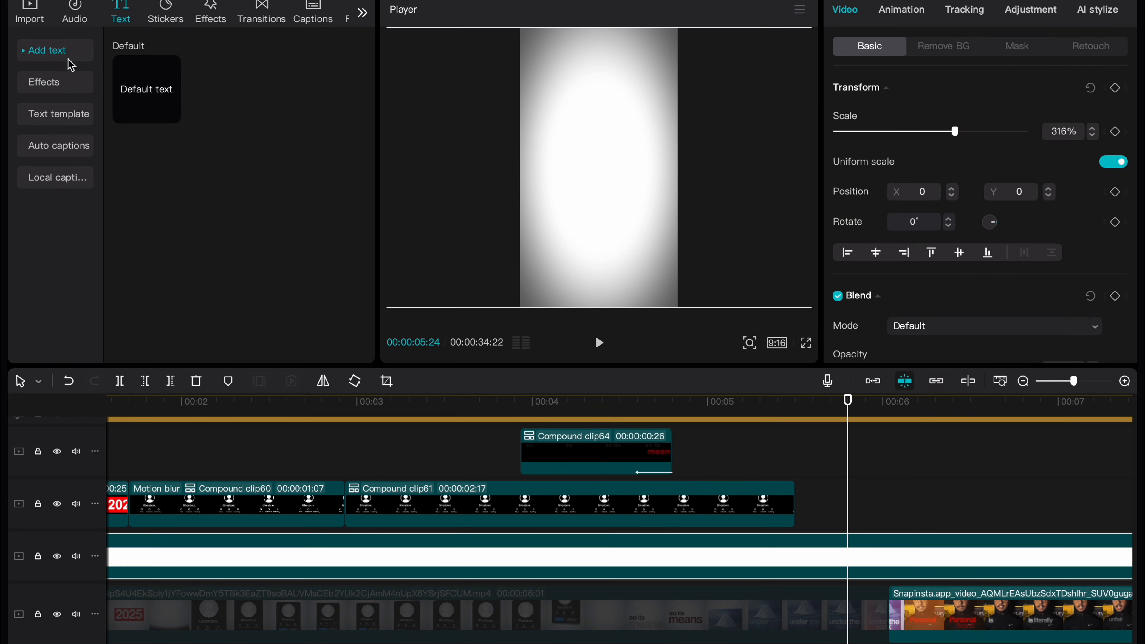
Place ice berg.jpg directly after the "so its means" clip and scale it down to 76%
left_click(29, 11)
left_click_drag(160, 215, 680, 451)
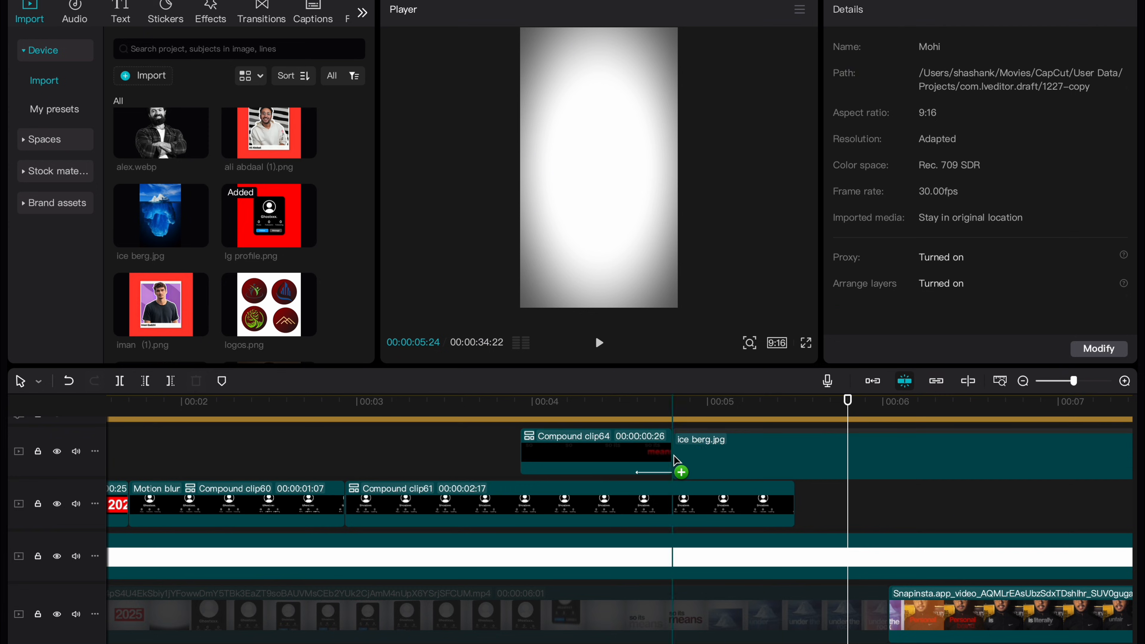
left_click_drag(677, 289, 636, 261)
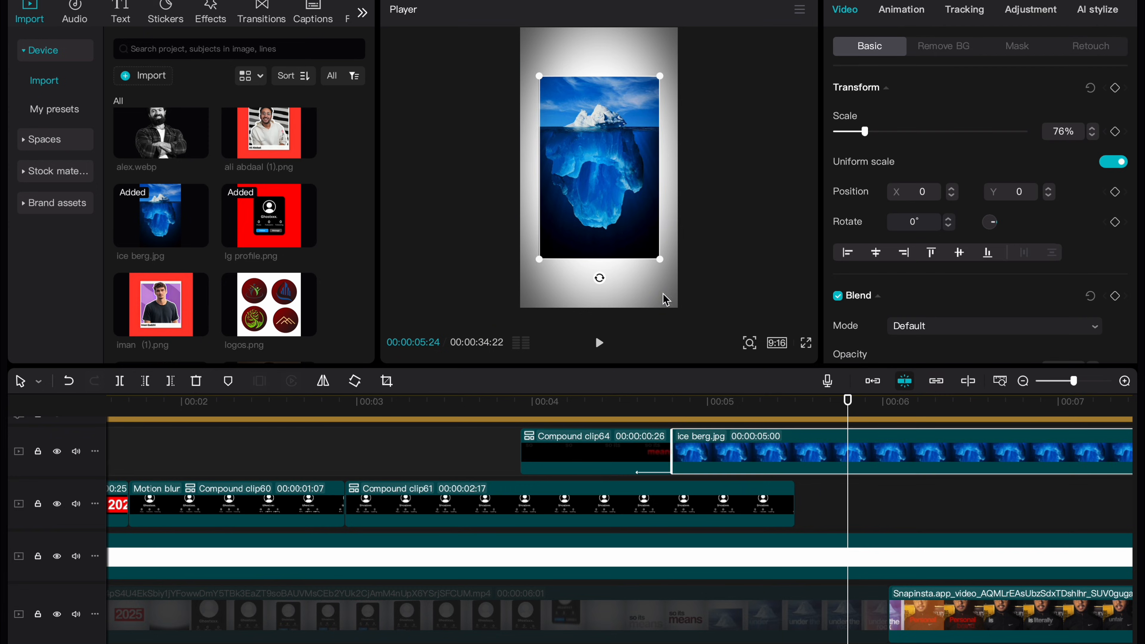
Split the white Freeze background at the start and end of the first talking-head clip and disable the section over it
left_click(871, 549)
key("super+b")
scroll(871, 549, "right", 1)
scroll(871, 550, "right", 3)
left_click(939, 520)
left_click(944, 555)
key("super+b")
scroll(869, 545, "right", 4)
Split the white Freeze background at 00:00:10:25 and again where the second talking-head clip ends
left_click(864, 549)
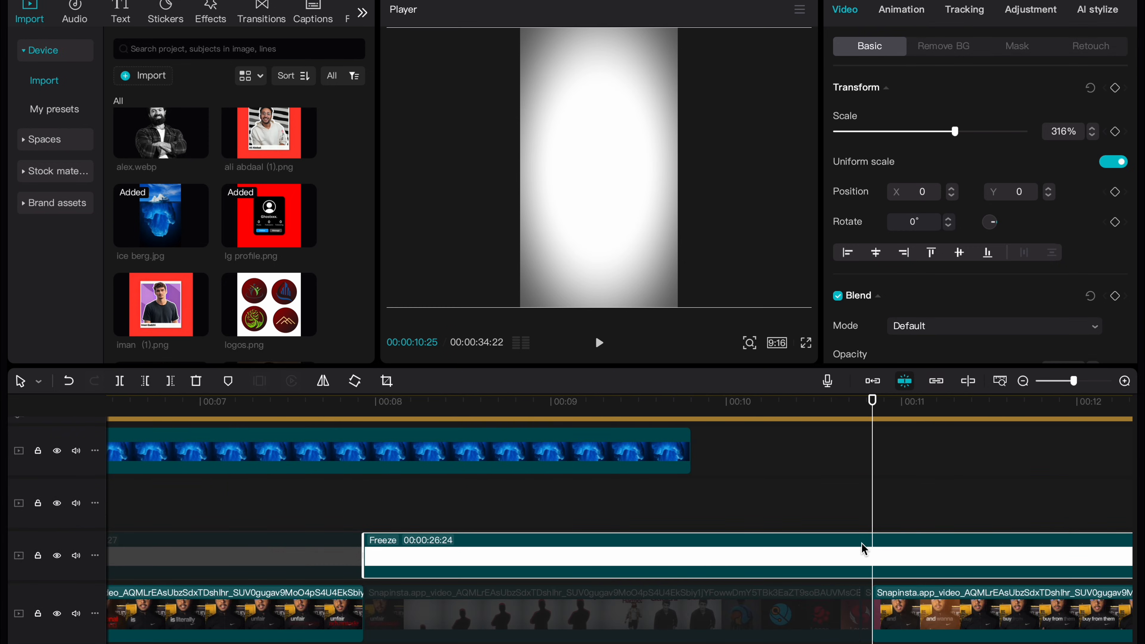
key("super+b")
scroll(861, 544, "right", 4)
left_click(721, 517)
left_click(708, 552)
key("super+b")
Split the white Freeze background around the remaining talking-head clip and disable the sections covering the speaker
scroll(708, 553, "right", 4)
left_click(597, 519)
left_click(608, 553)
scroll(771, 556, "right", 4)
left_click(481, 518)
left_click(460, 564)
key("super+b")
key("v")
key("super+minus")
scroll(528, 581, "left", 8)
left_click(486, 517)
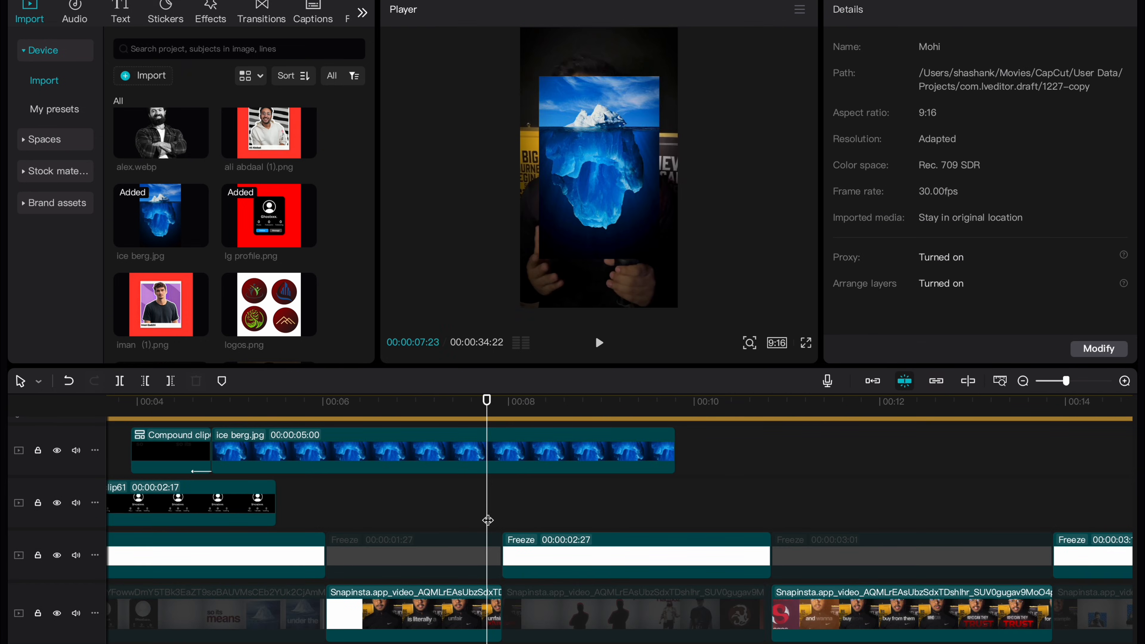
Cut the iceberg image at 00:00:06:01, where the talking-head clip starts, and remove the remainder
scroll(402, 512, "left", 3)
left_click(471, 513)
scroll(478, 500, "up", 2)
left_click(492, 476)
key("super+b")
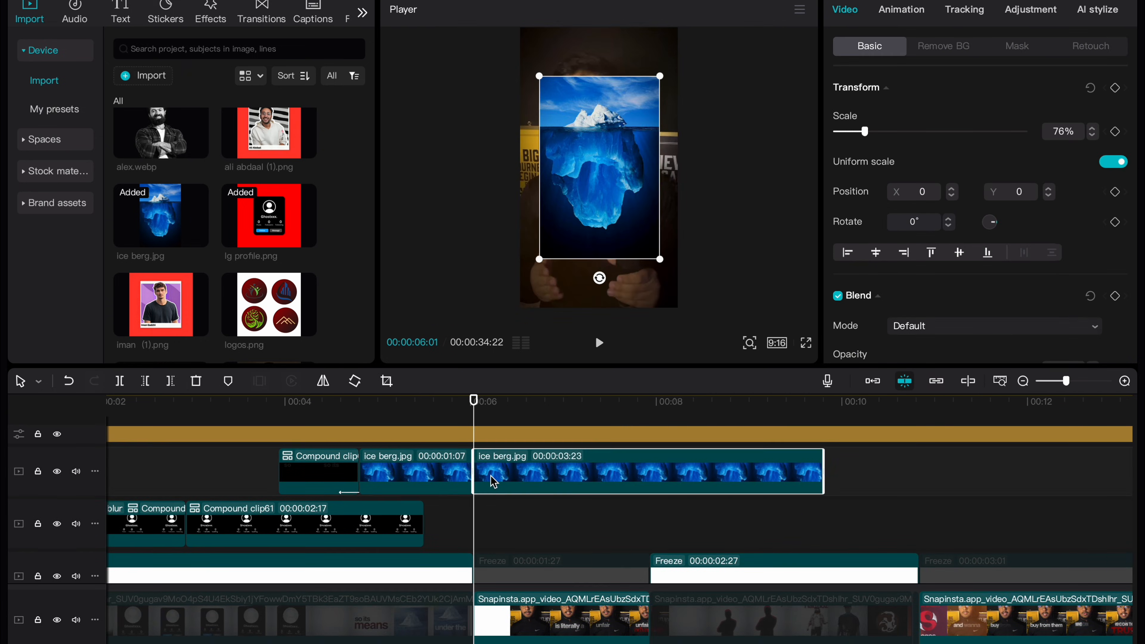
Copy the "its" text out of the "so its means" compound clip and paste it on a track above the iceberg image
scroll(491, 476, "left", 3)
double_click(465, 474)
left_click(247, 518)
left_click(531, 380)
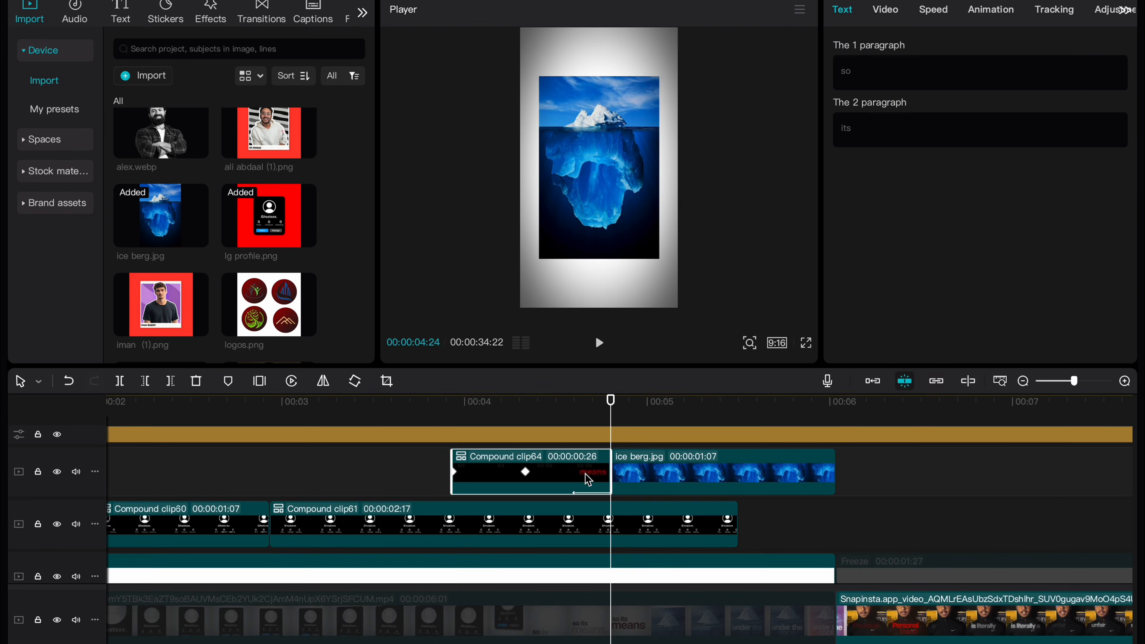
key("super+v")
scroll(572, 478, "right", 3)
left_click(538, 445)
left_click_drag(458, 437, 455, 473)
left_click_drag(391, 413, 460, 412)
Apply the Slide Up entrance animation to the iceberg image with a duration of 0.8 s
left_click(427, 486)
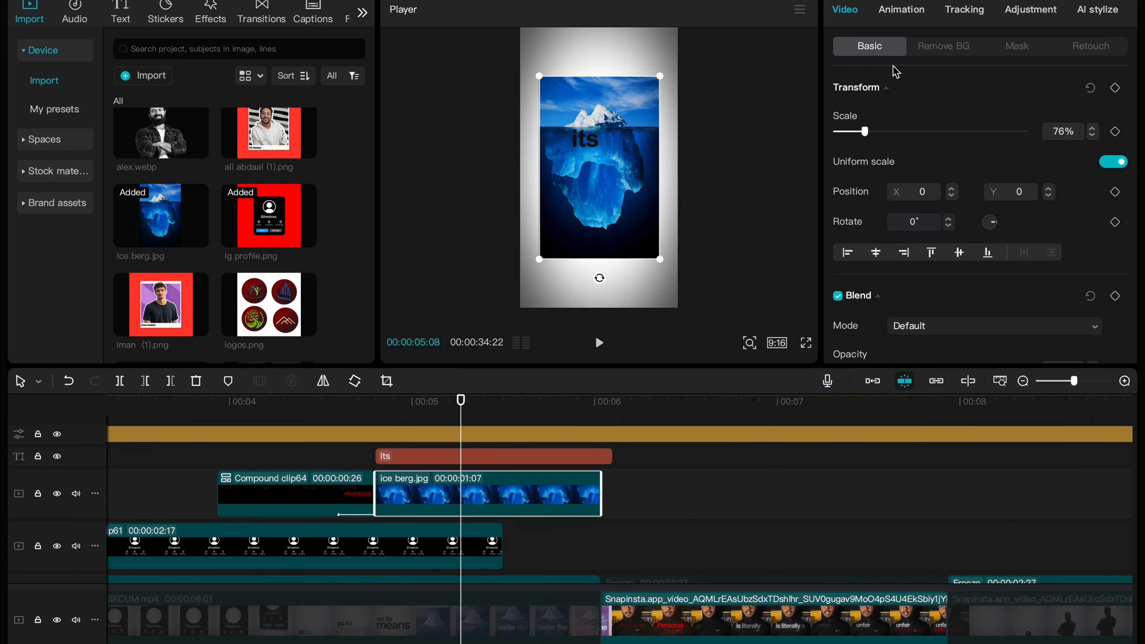
left_click(919, 11)
left_click(932, 163)
left_click(927, 346)
left_click(927, 346)
left_click(927, 347)
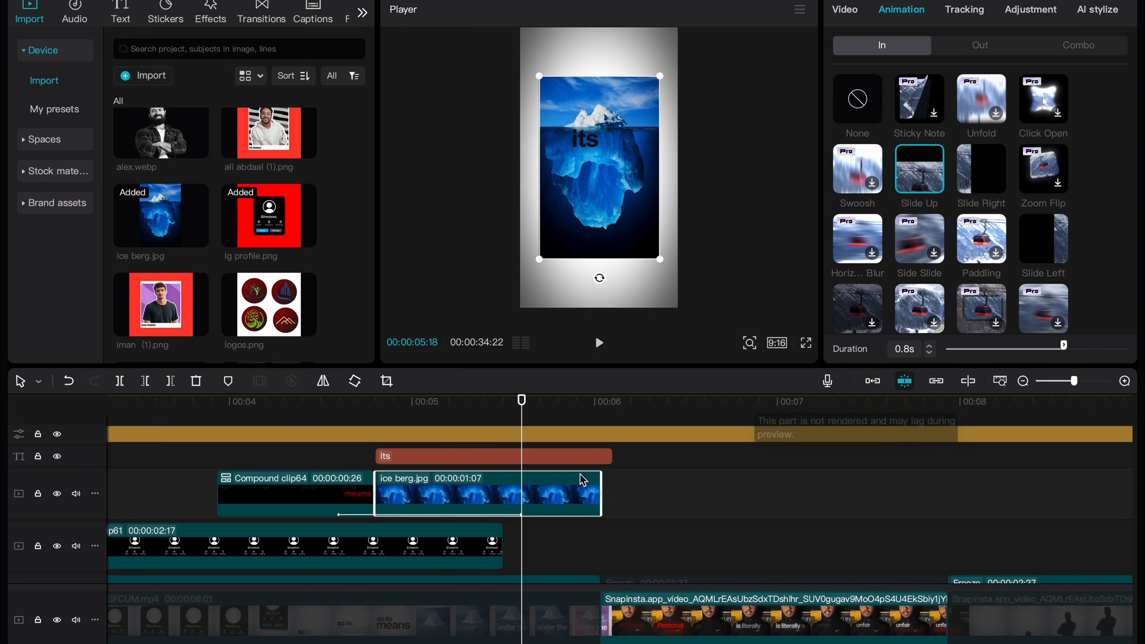
Play the transition from "so its means" to the iceberg repeatedly against the audio to find the cut's timing
left_click(357, 449)
key("space")
scroll(393, 544, "down", 3)
scroll(393, 543, "down", 1)
left_click(388, 401)
left_click(363, 401)
key("space")
left_click(363, 401)
key("space")
key("space")
key("space")
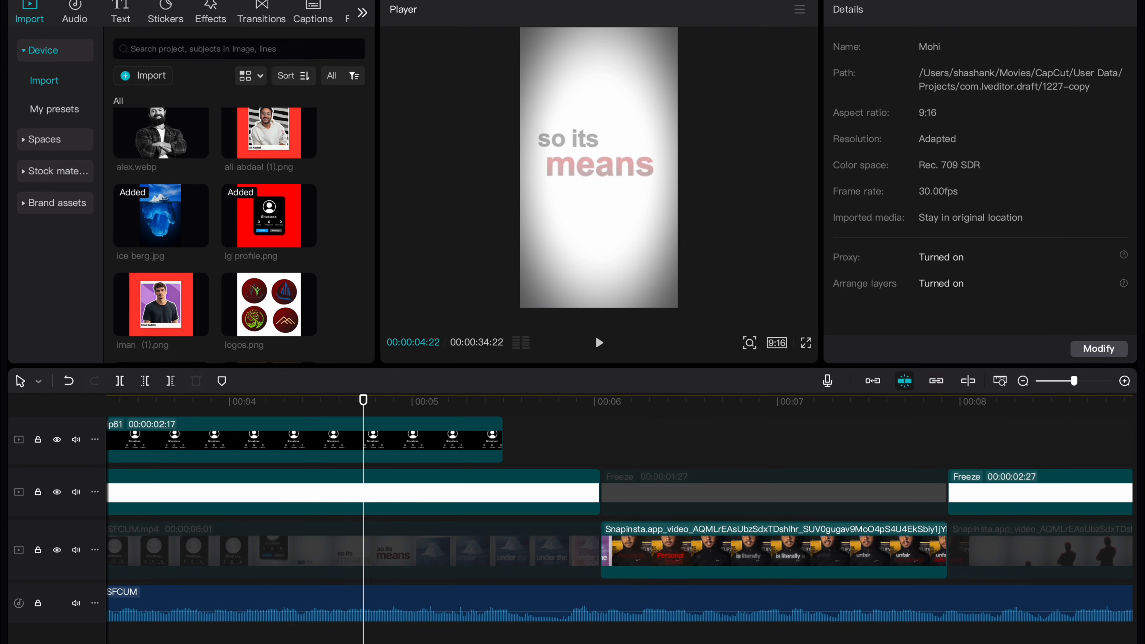
Move the starts of the iceberg image and the text above it to 00:00:04:22, and extend the image's end to the background cut
scroll(389, 524, "up", 3)
left_click(389, 524)
left_click_drag(377, 475, 363, 476)
left_click_drag(588, 518, 599, 519)
key("space")
key("space")
Change the text above the iceberg to "you're" and add a matching "living" text at 00:00:04:26
left_click(428, 480)
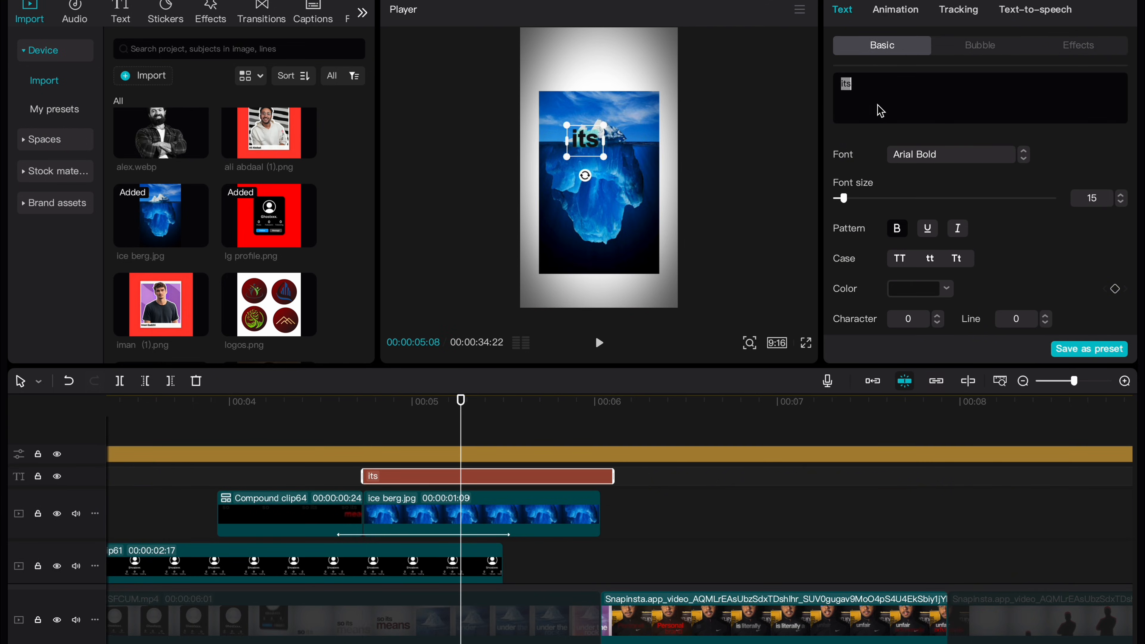
left_click(364, 429)
scroll(386, 486, "down", 3)
key("space")
key("space")
left_click_drag(397, 634, 392, 633)
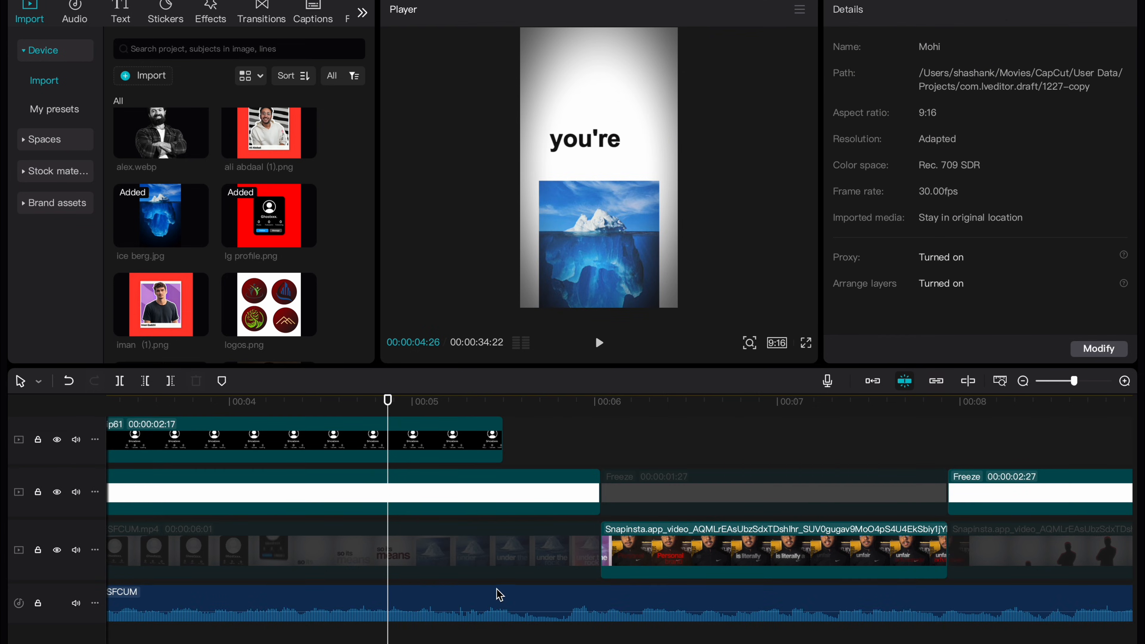
scroll(398, 609, "up", 3)
key("super+v")
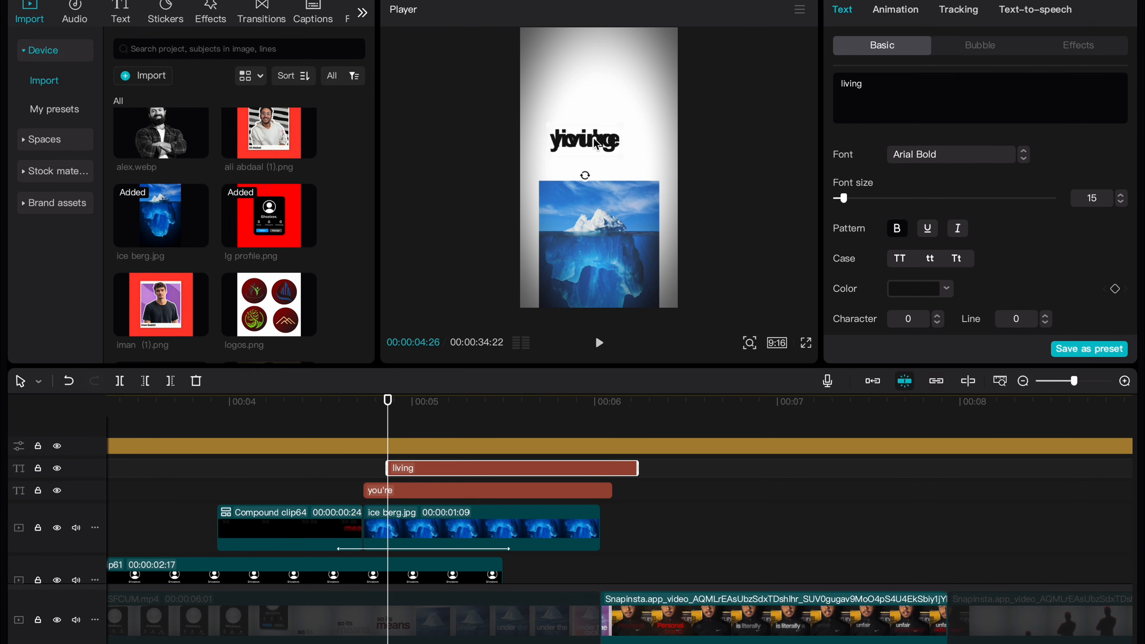
Put the "so its means" clip on a track above the iceberg image and start the image earlier so the two overlap
left_click_drag(334, 529, 335, 504)
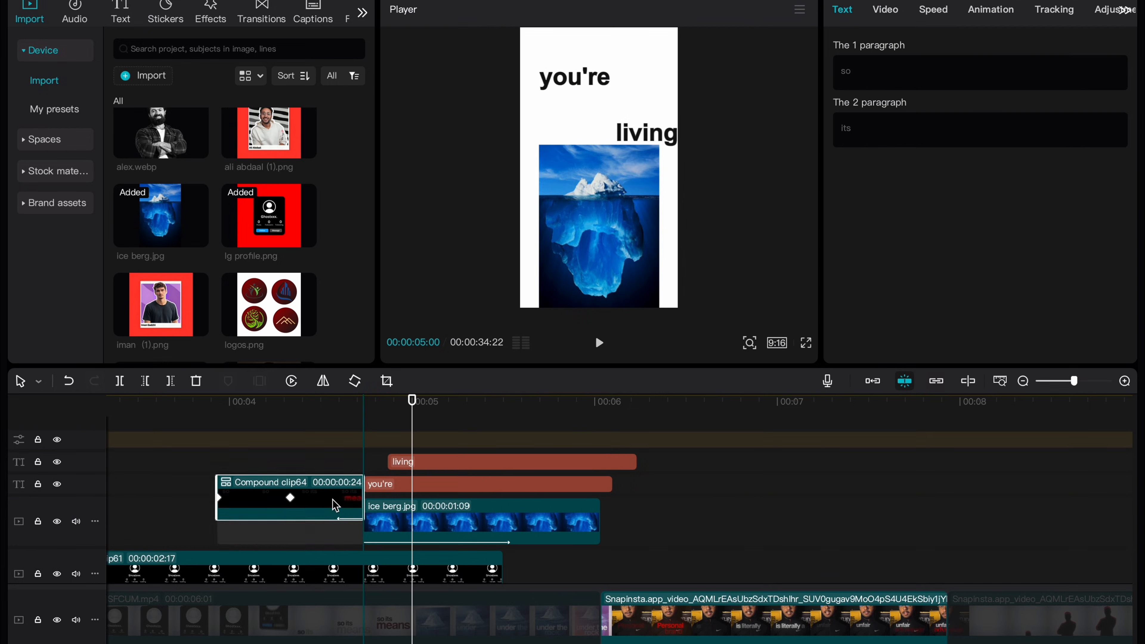
mouse_move(405, 539)
left_mouse_down()
mouse_move(385, 540)
mouse_move(406, 539)
left_mouse_up()
left_click_drag(363, 525, 340, 525)
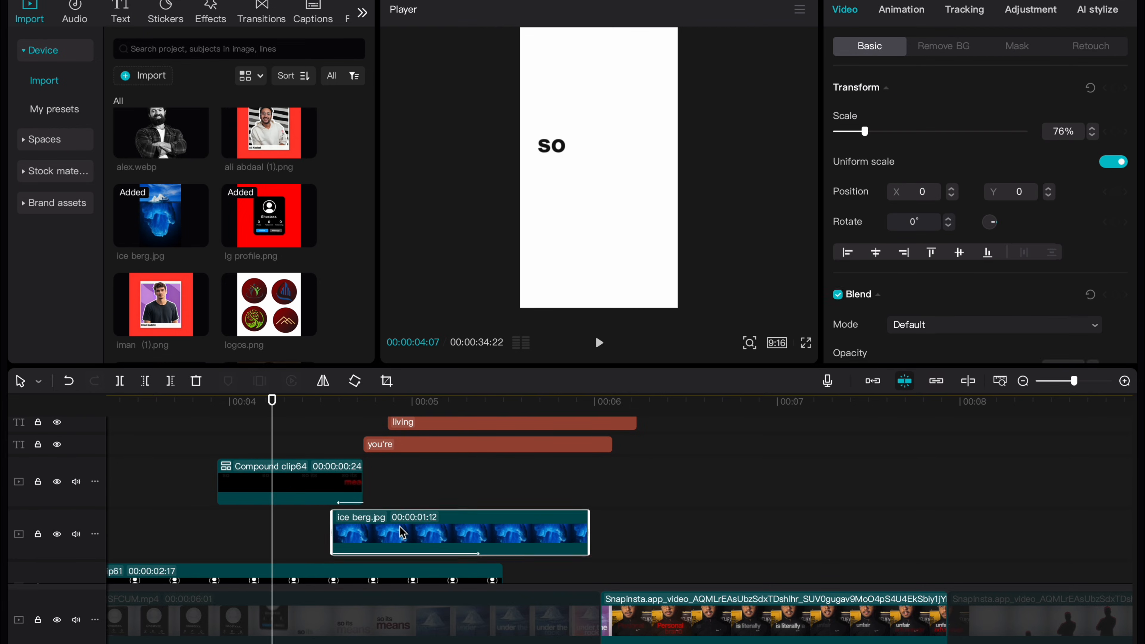
Start the iceberg image slightly earlier and extend its end to the background cut, making it 00:00:01:17 long
left_click_drag(399, 525, 382, 525)
left_click_drag(571, 532, 599, 532)
left_click(424, 482)
scroll(306, 525, "up", 1)
Place the "you're" and "living" texts side by side above the iceberg image
left_click_drag(365, 486, 449, 447)
left_click_drag(681, 149, 643, 141)
left_click(583, 85)
left_click_drag(424, 400, 570, 401)
left_click_drag(589, 94, 573, 69)
left_click_drag(627, 128, 616, 63)
Make a white "under" text starting at 00:00:05:02, place it over the underwater part of the iceberg, and set its opacity to 70%
double_click(617, 63)
key("Escape")
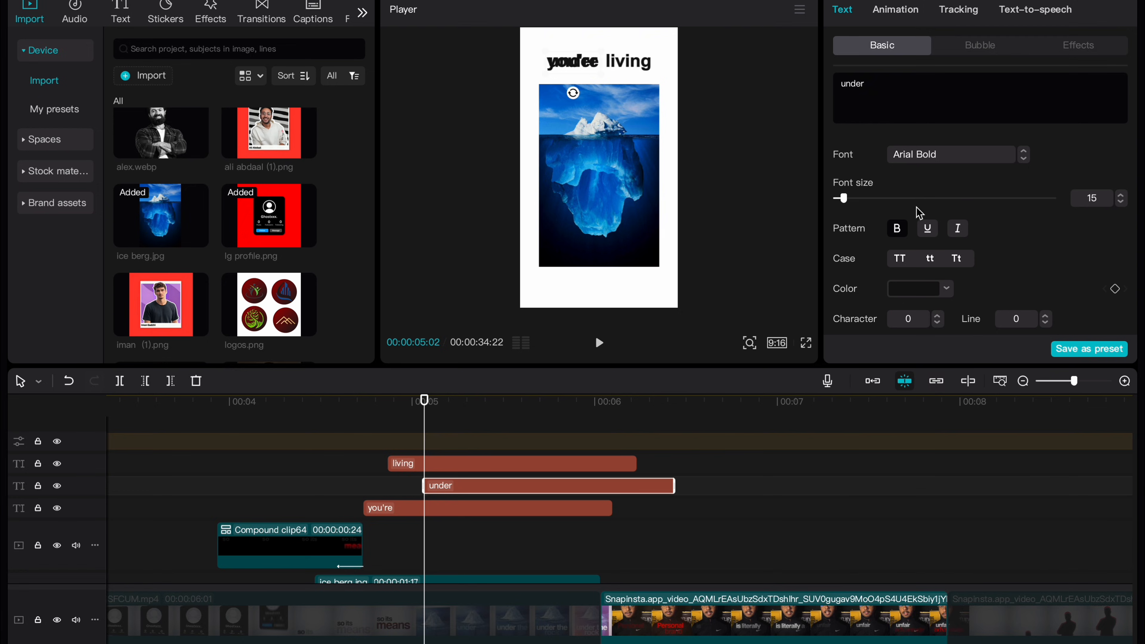
left_click(915, 289)
left_click(854, 333)
left_click_drag(586, 64, 588, 169)
left_click_drag(603, 180, 616, 188)
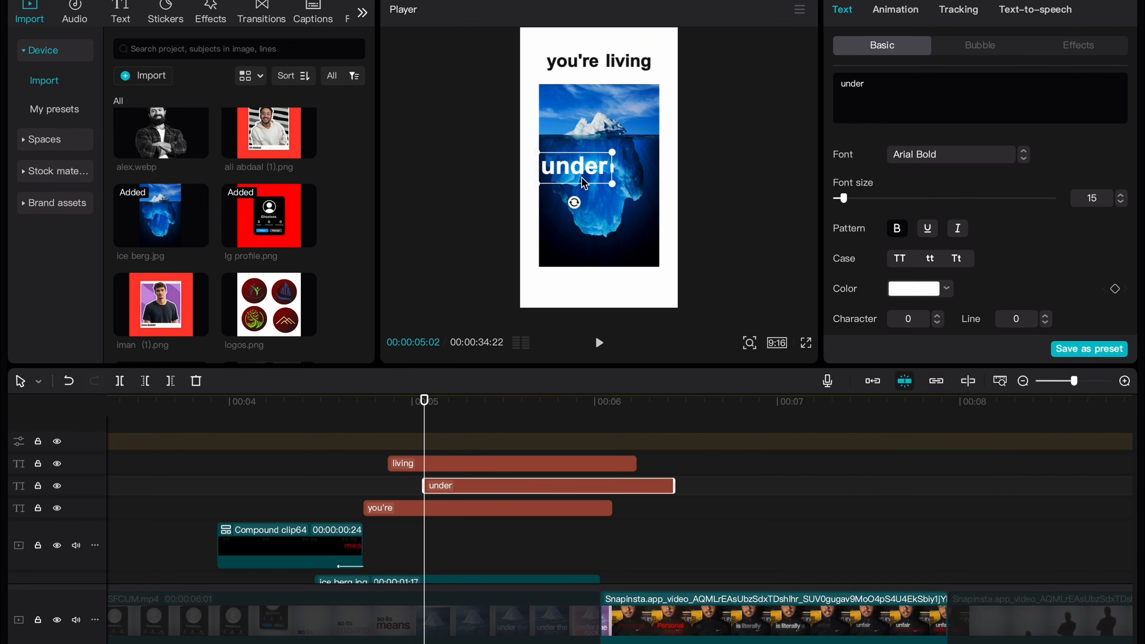
scroll(1035, 247, "down", 10)
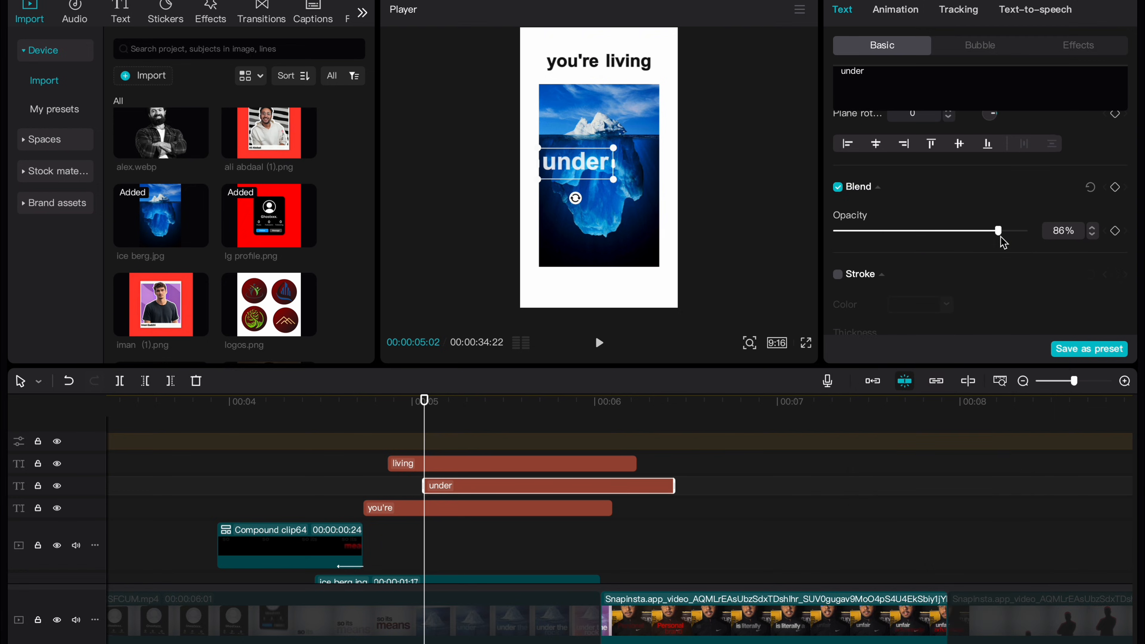
Add a matching "the" text at 00:00:05:07, placed directly beside "under" on the iceberg
scroll(434, 490, "down", 8)
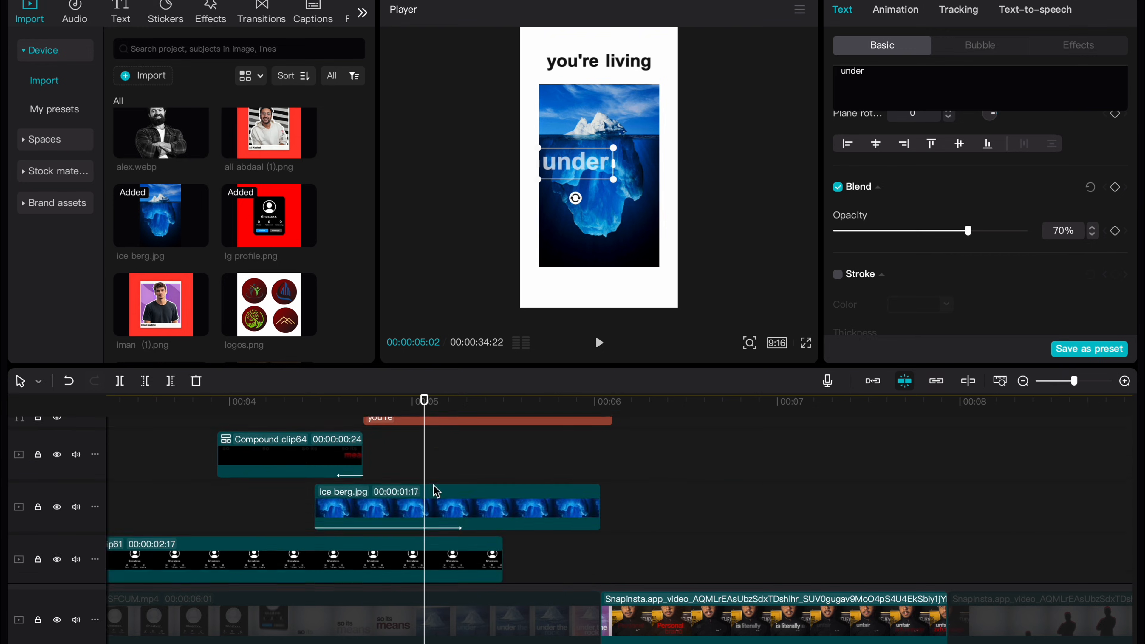
key("space")
key("space")
left_click(456, 634)
key("super+v")
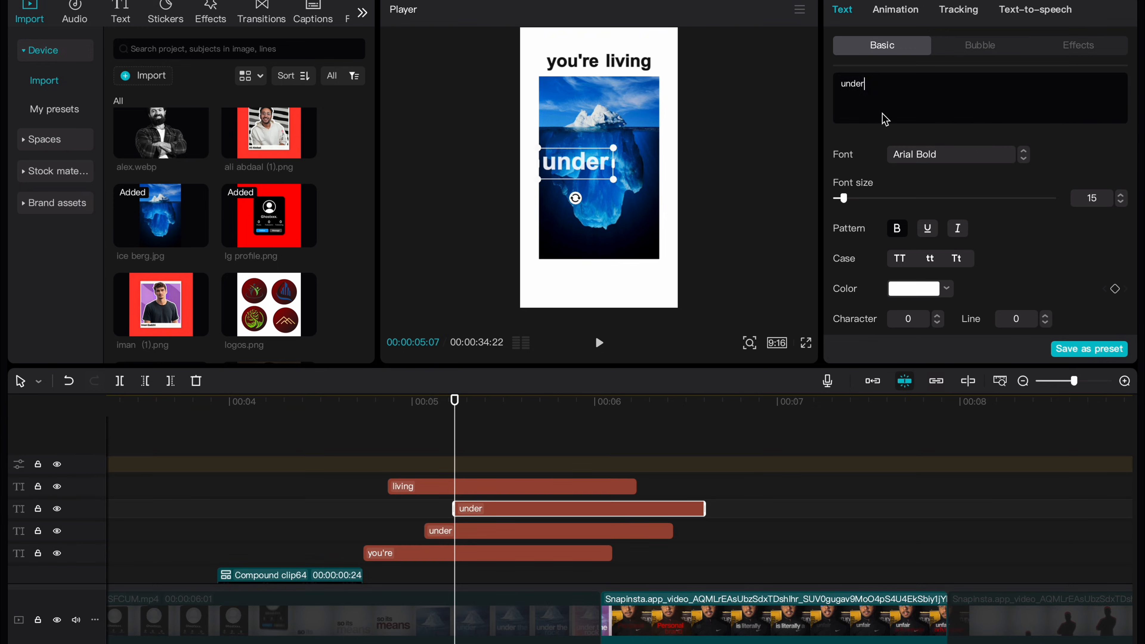
left_click_drag(600, 164, 637, 169)
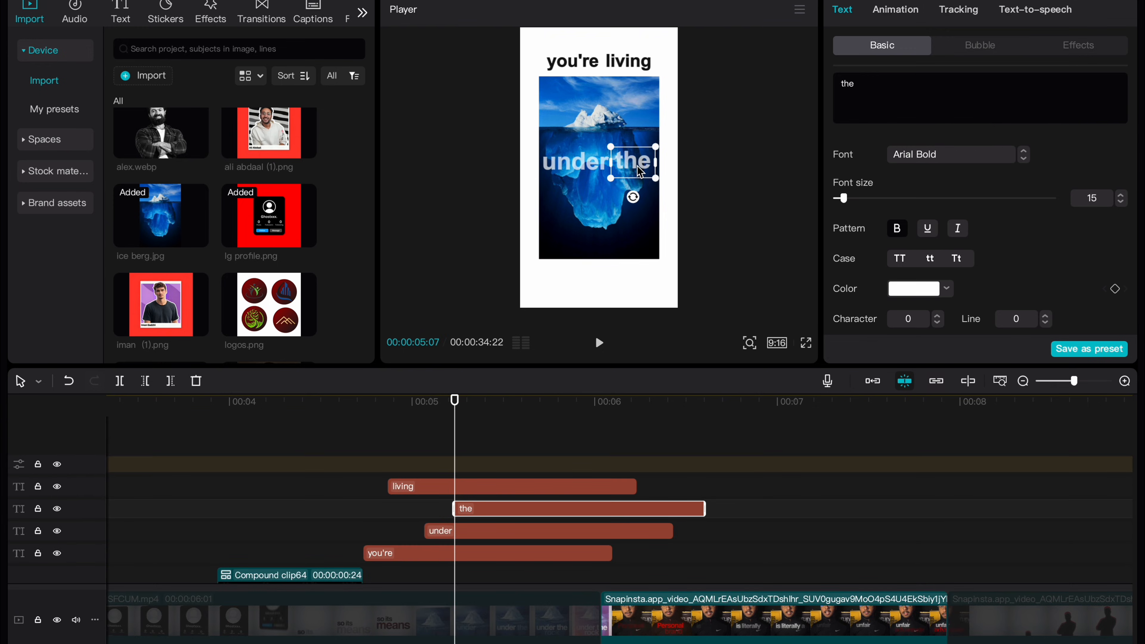
Add a larger "rock" text at 00:00:05:09, placed below "under the" on the iceberg
scroll(527, 536, "down", 8)
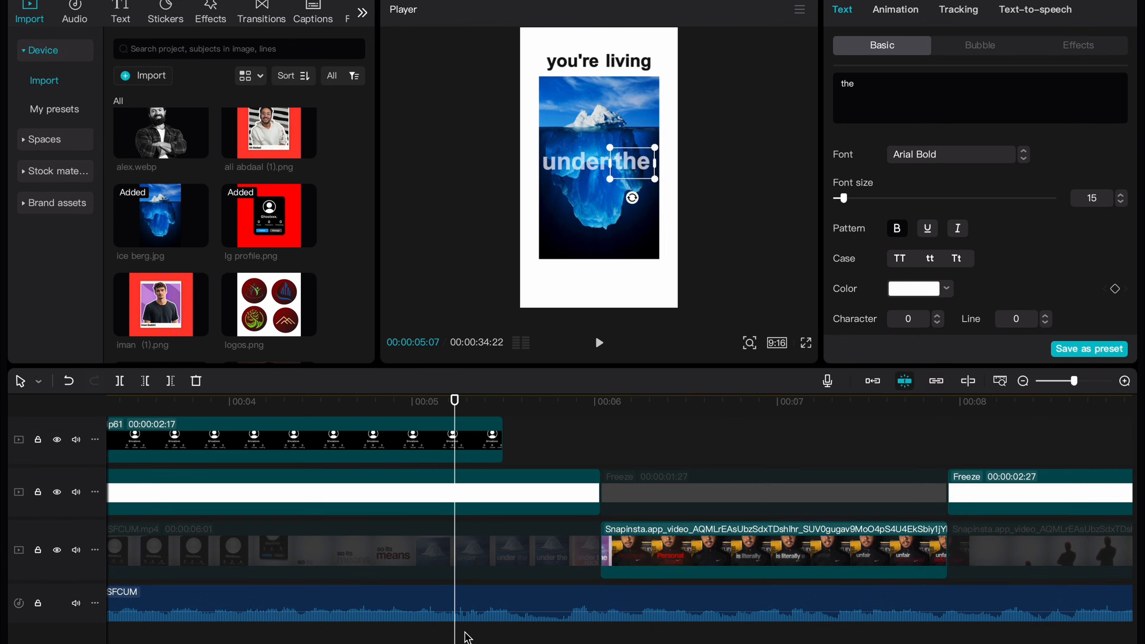
left_click(467, 638)
key("space")
scroll(496, 586, "up", 8)
left_click(535, 538)
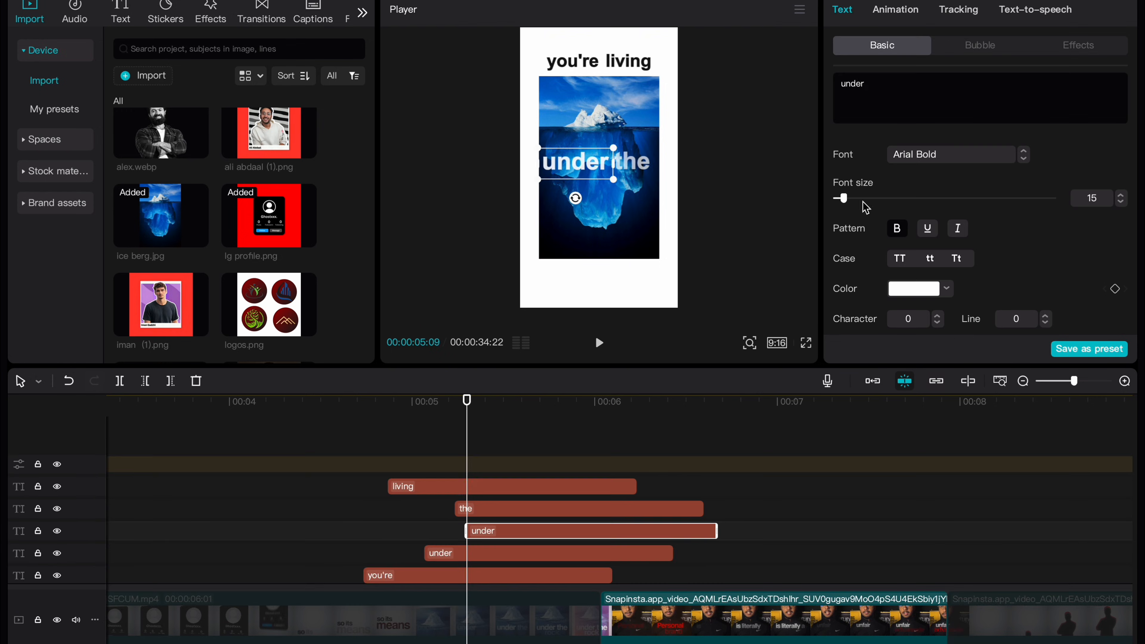
left_click_drag(595, 203, 596, 210)
Trim the ends of all five iceberg caption texts to the background cut at 00:00:06:01
scroll(630, 488, "down", 5)
scroll(630, 489, "up", 4)
left_click_drag(676, 448, 570, 552)
key("Down")
key("w")
Combine the iceberg image and its five caption texts into one compound clip
scroll(422, 473, "down", 5)
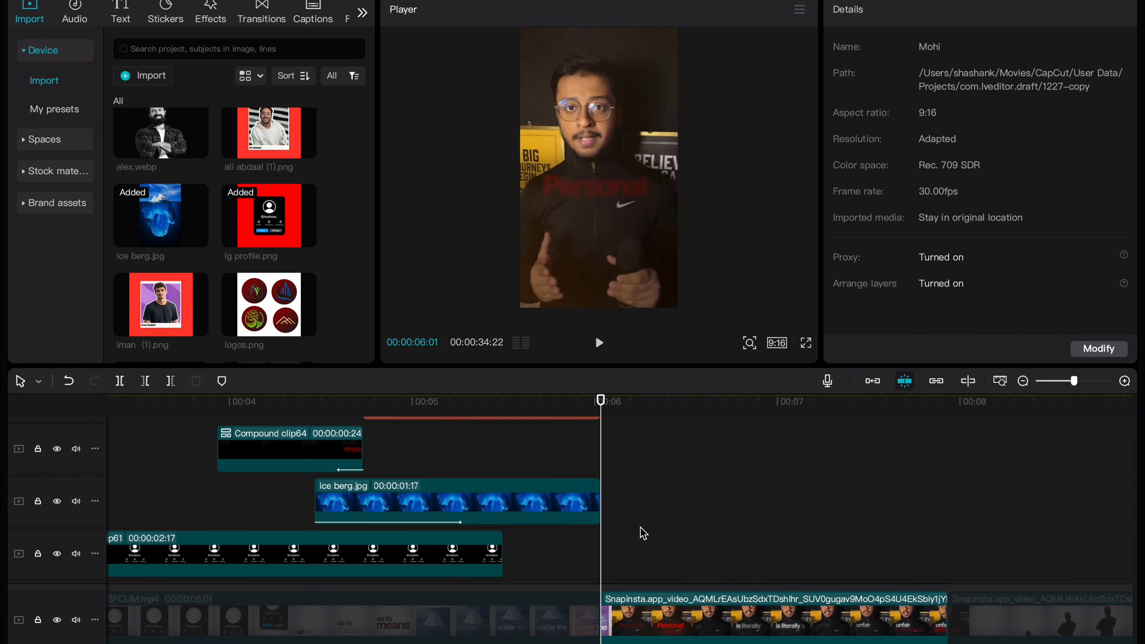
left_click_drag(585, 468, 467, 471)
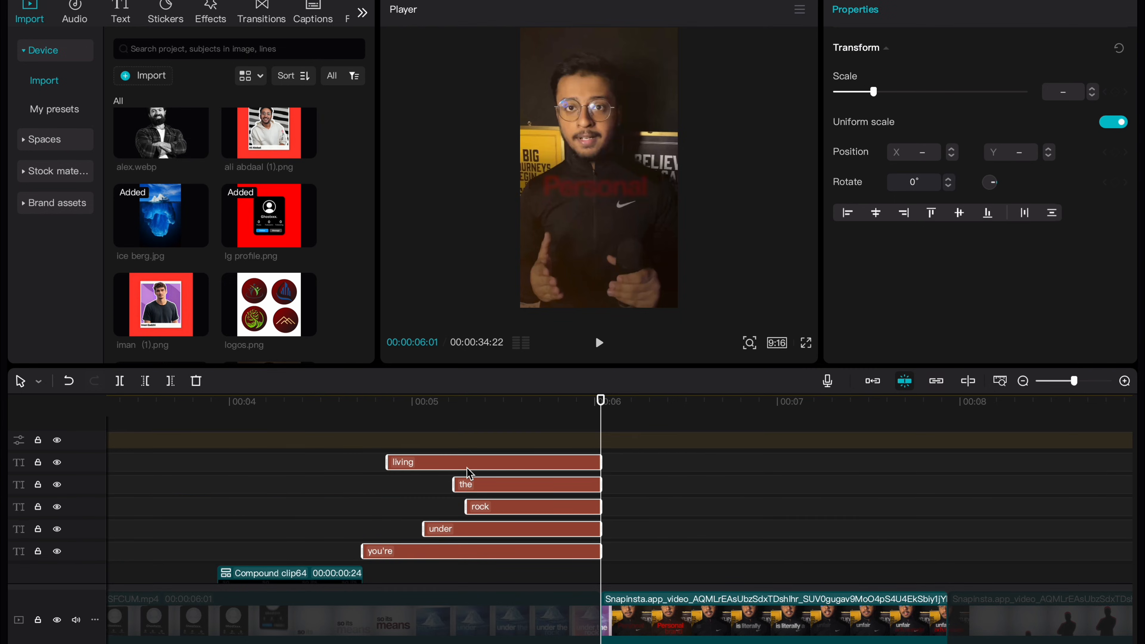
scroll(422, 513, "down", 4)
key("alt+g")
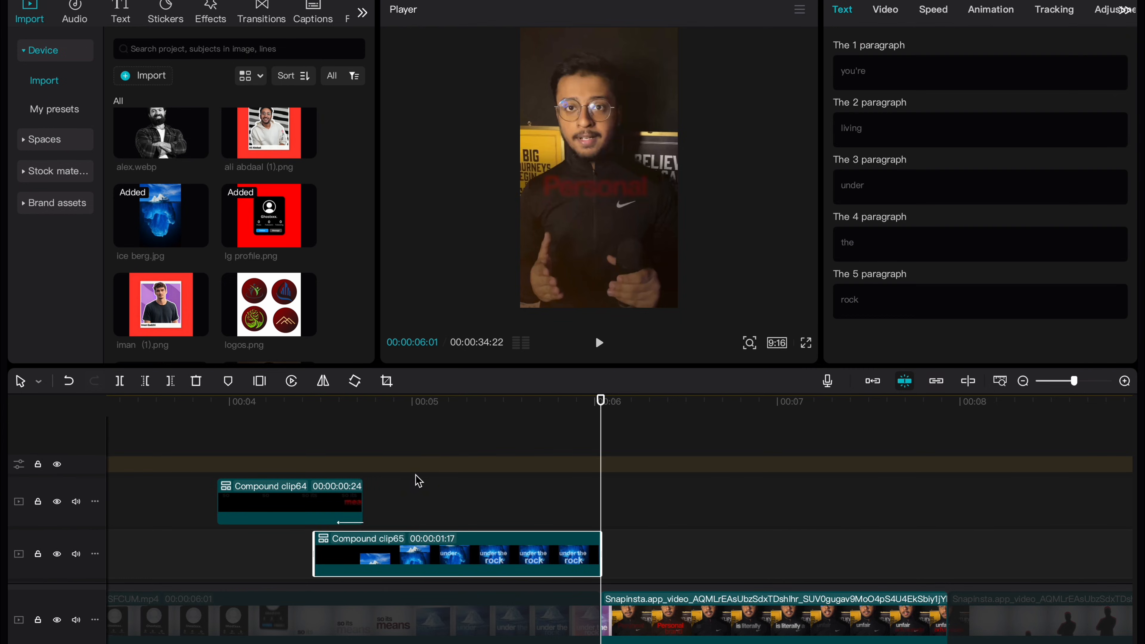
Play the recreated animation from the beginning through the iceberg scene to check it against the audio
left_click(415, 470)
scroll(416, 477, "left", 10)
scroll(401, 492, "down", 4)
scroll(394, 501, "up", 1)
left_click(157, 435)
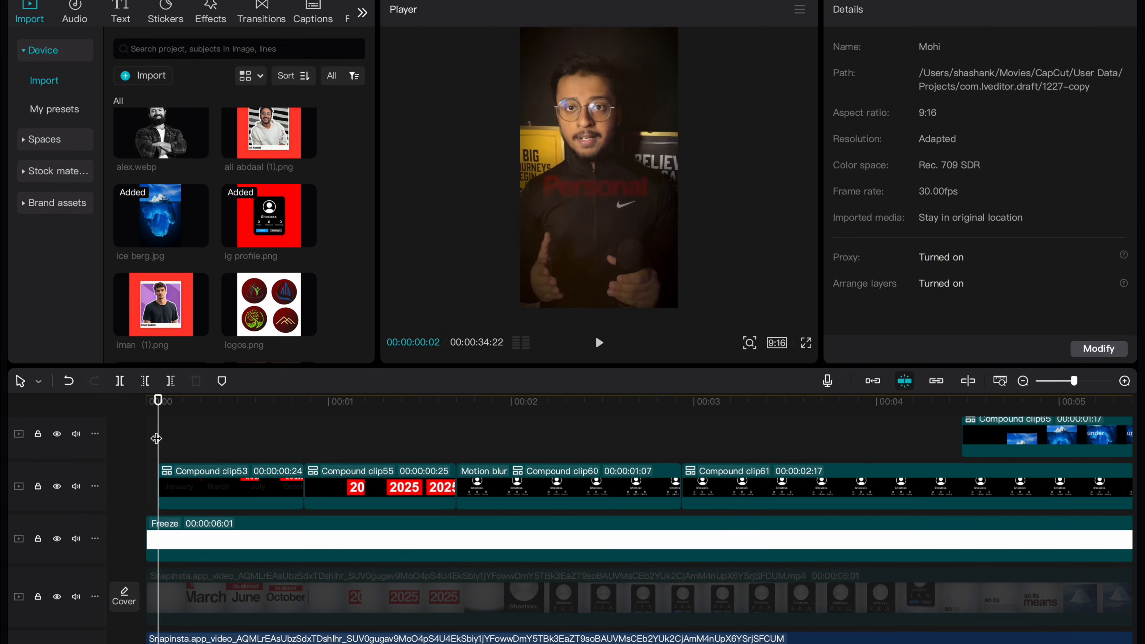
key("space")
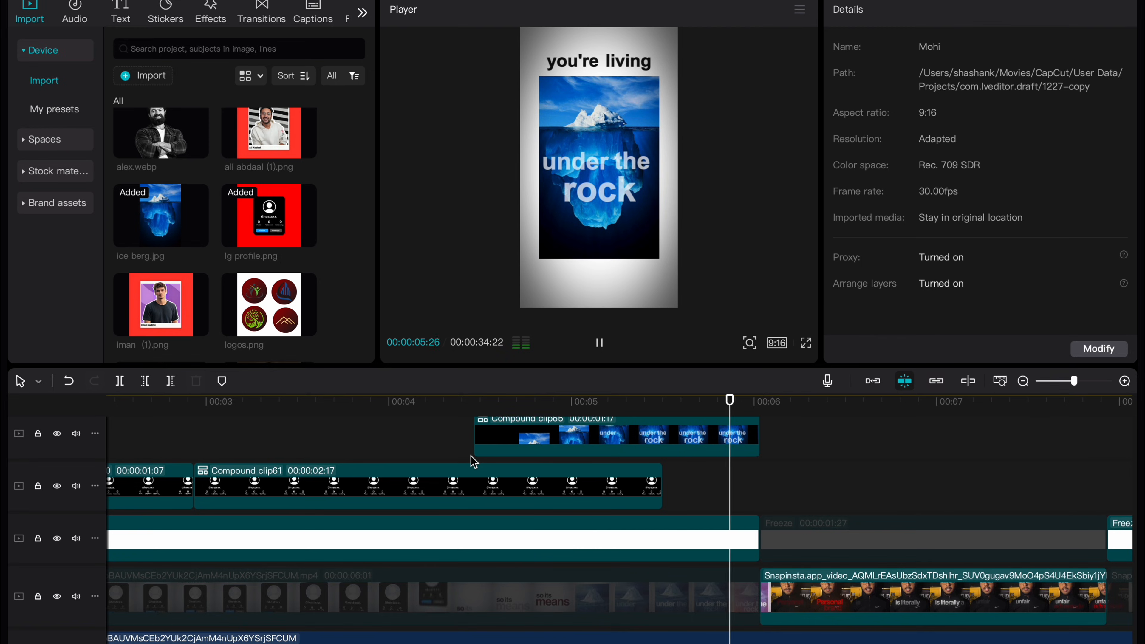
scroll(536, 470, "down", 2)
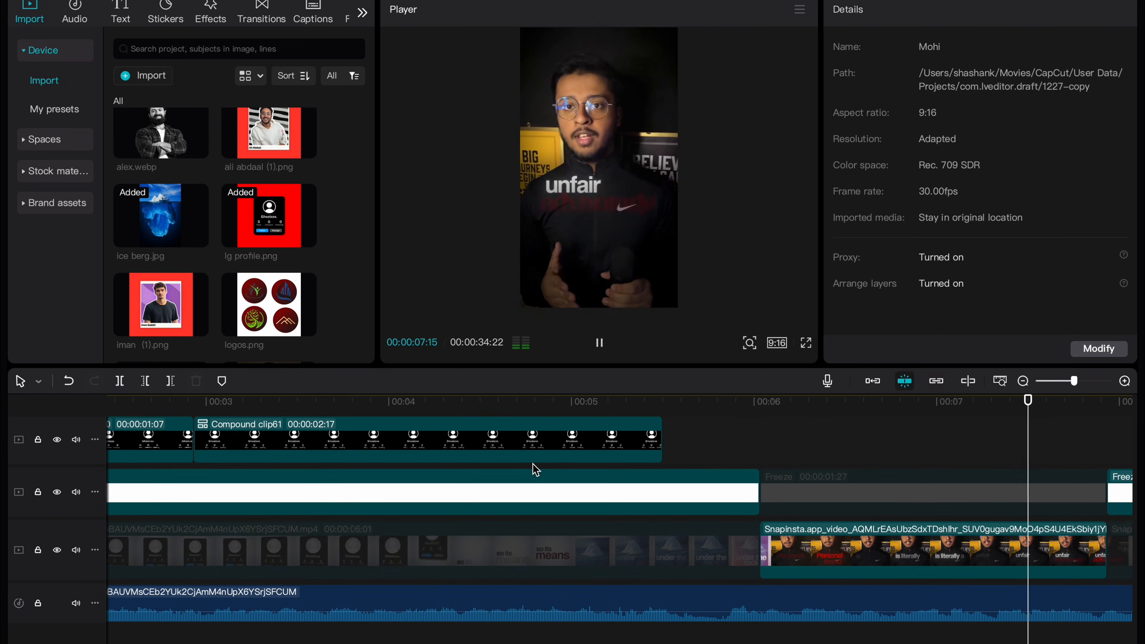
key("space")
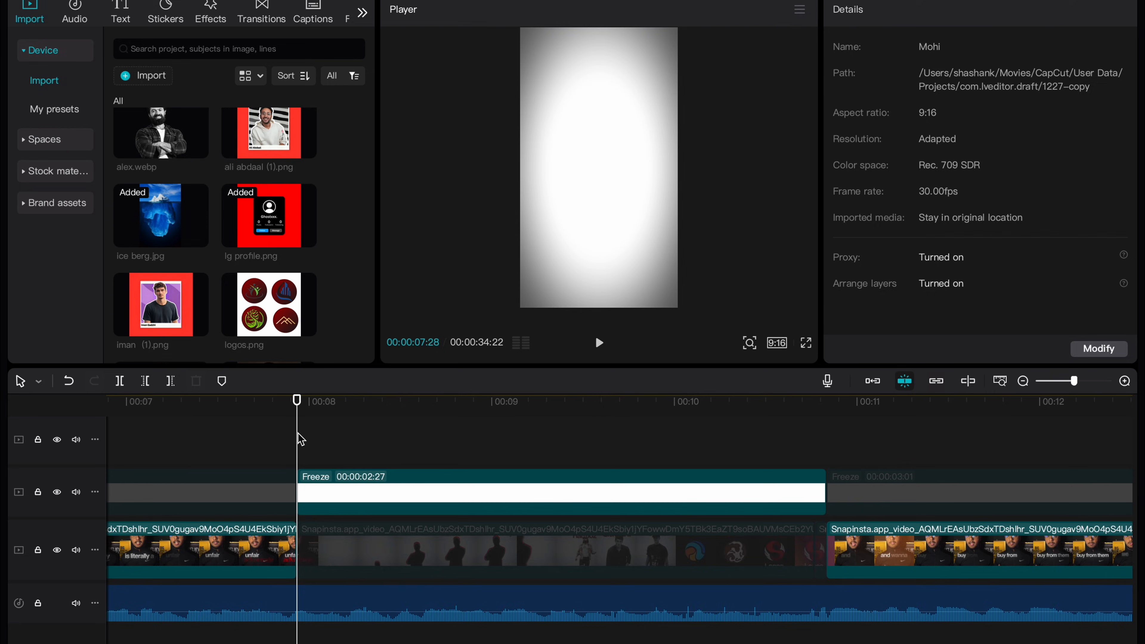
Temporarily hide the white background from 00:00:07:28 and play the reference's silhouette and logos scene
left_click(344, 501)
key("space")
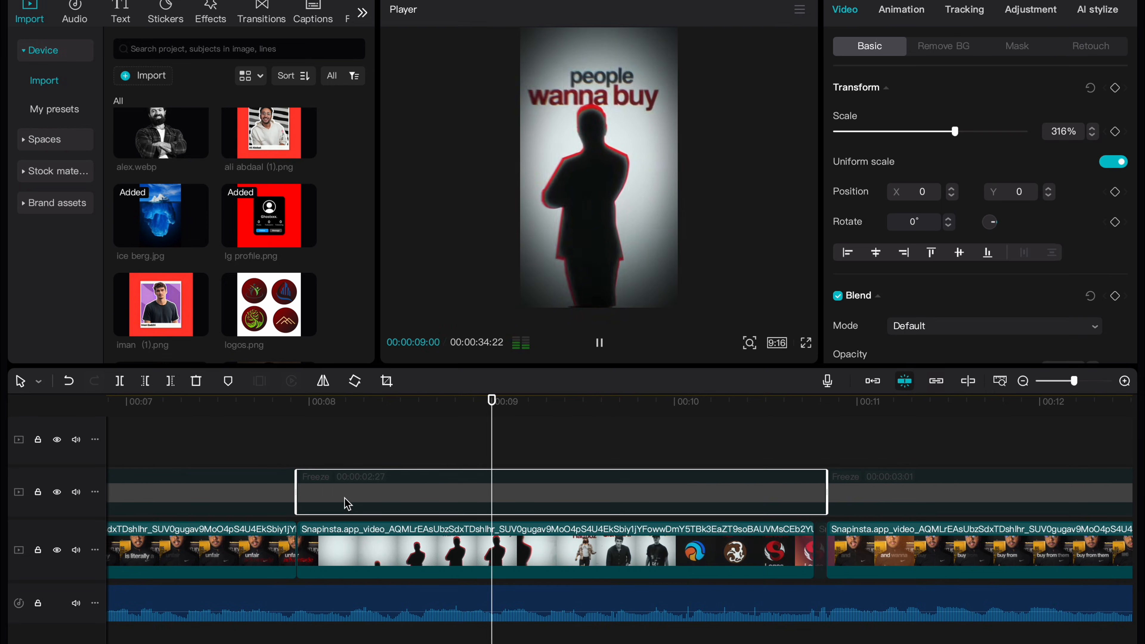
key("space")
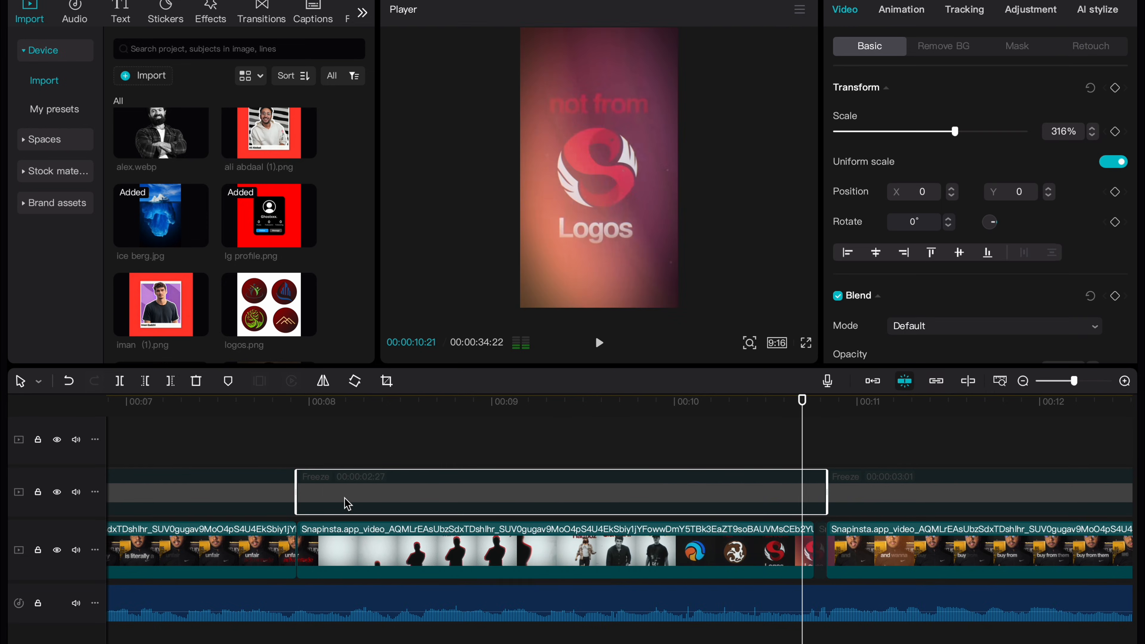
left_click(515, 548)
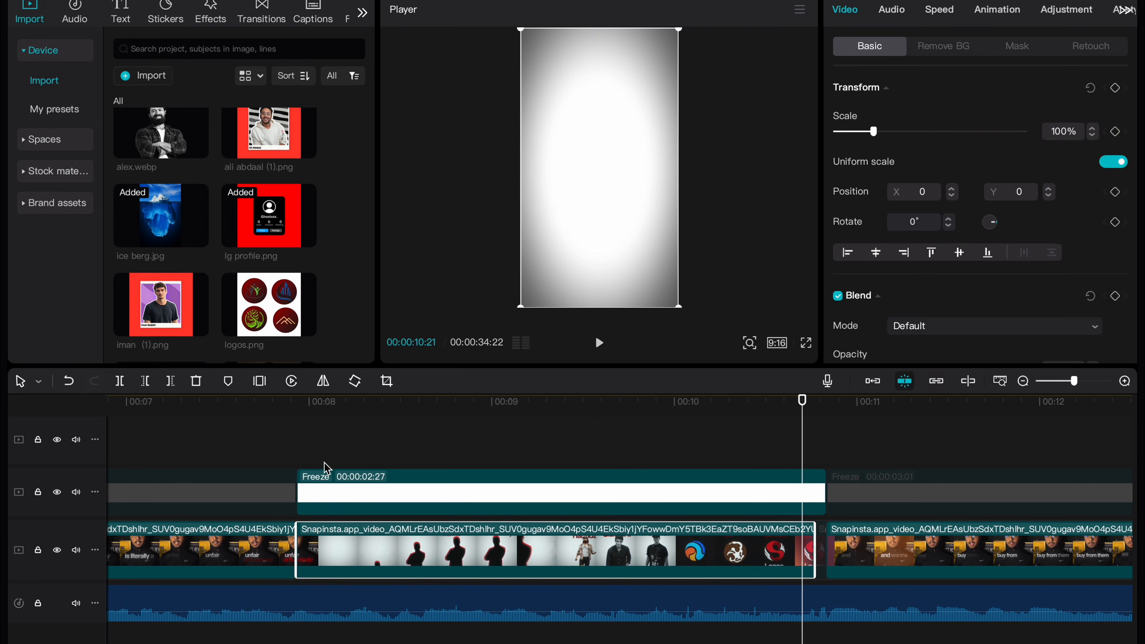
Add Untitled design (2).png above the white background at 00:00:07:28 and key out its green with Chroma key intensity 71
left_click(299, 451)
scroll(306, 286, "down", 5)
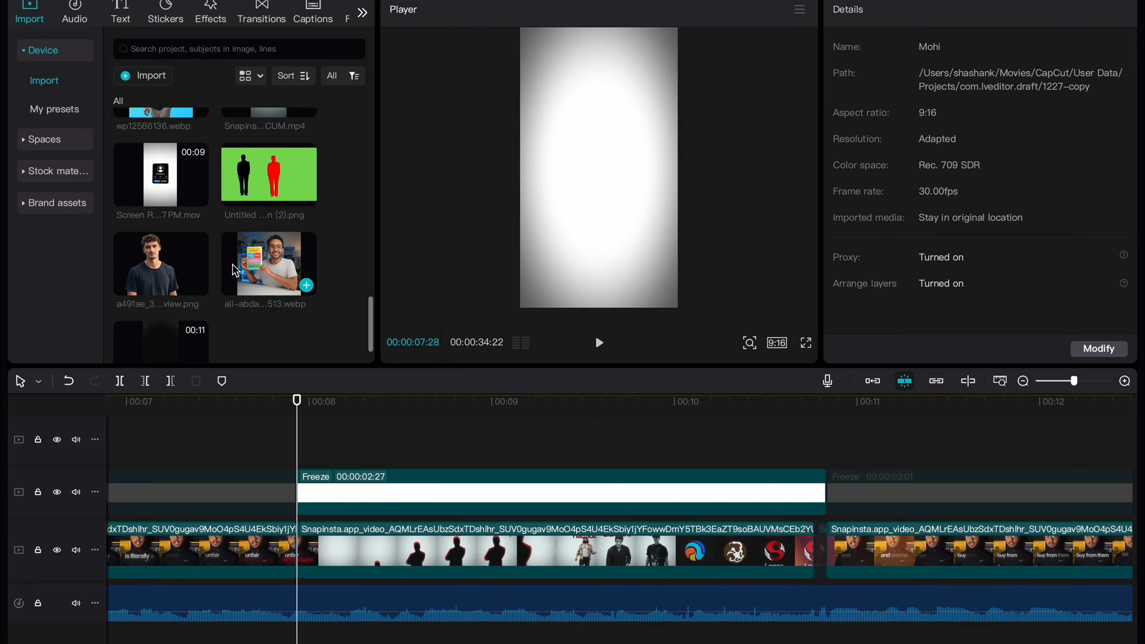
left_click_drag(269, 158, 306, 451)
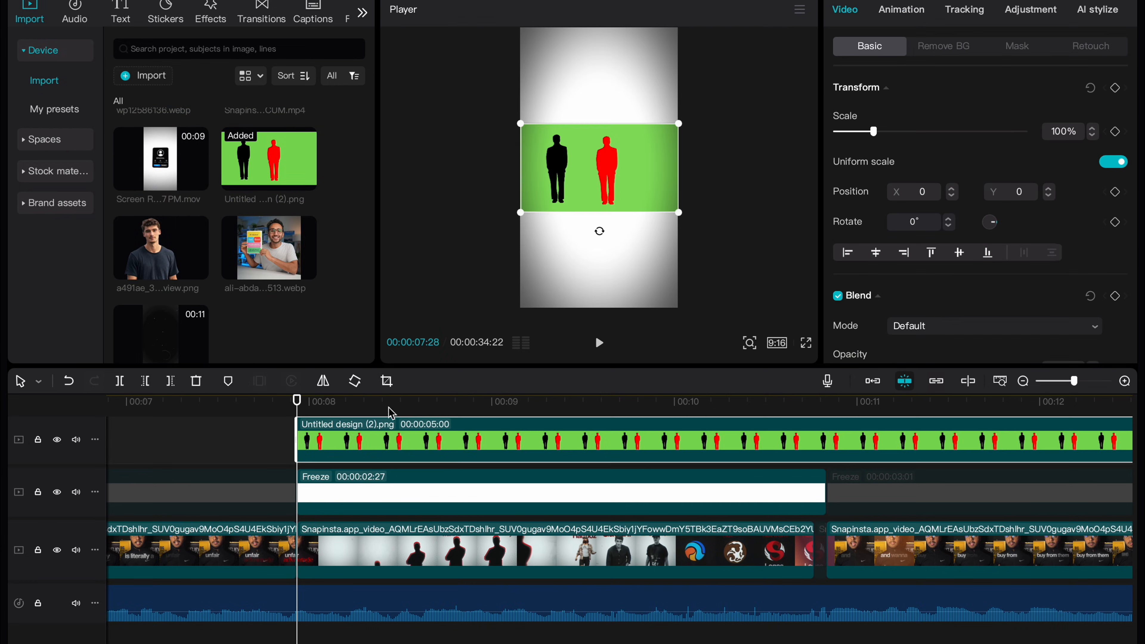
left_click(933, 54)
left_click(839, 281)
left_click(656, 181)
scroll(828, 221, "down", 3)
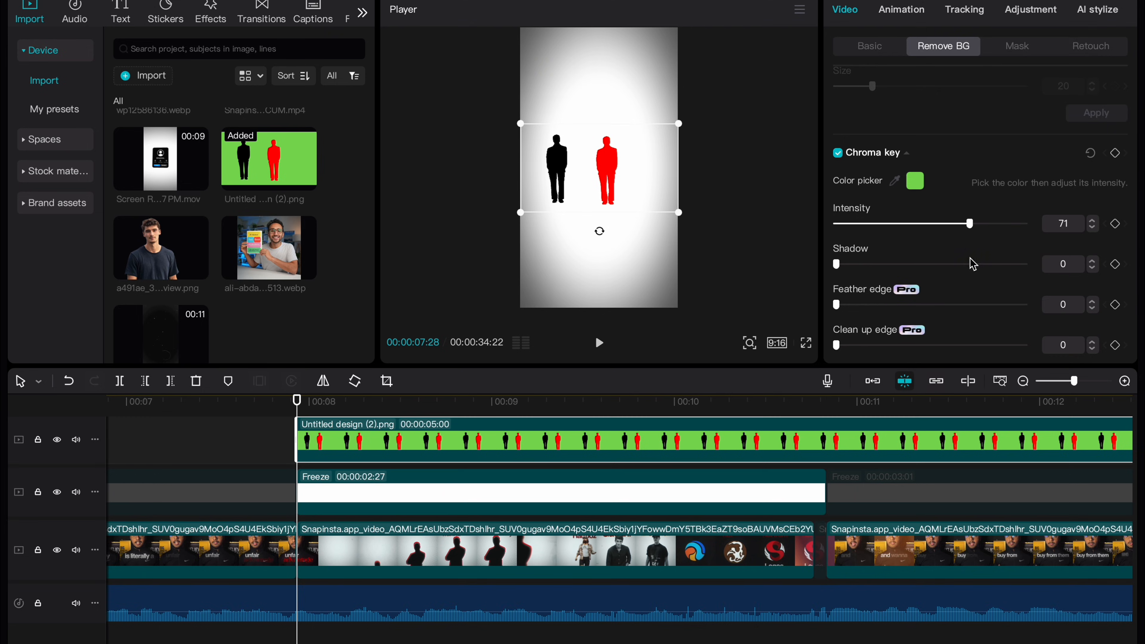
Crop the image to the black silhouette, then enlarge and position the figure centrally against the frame's lower edge
left_click(387, 381)
left_click_drag(659, 317, 462, 332)
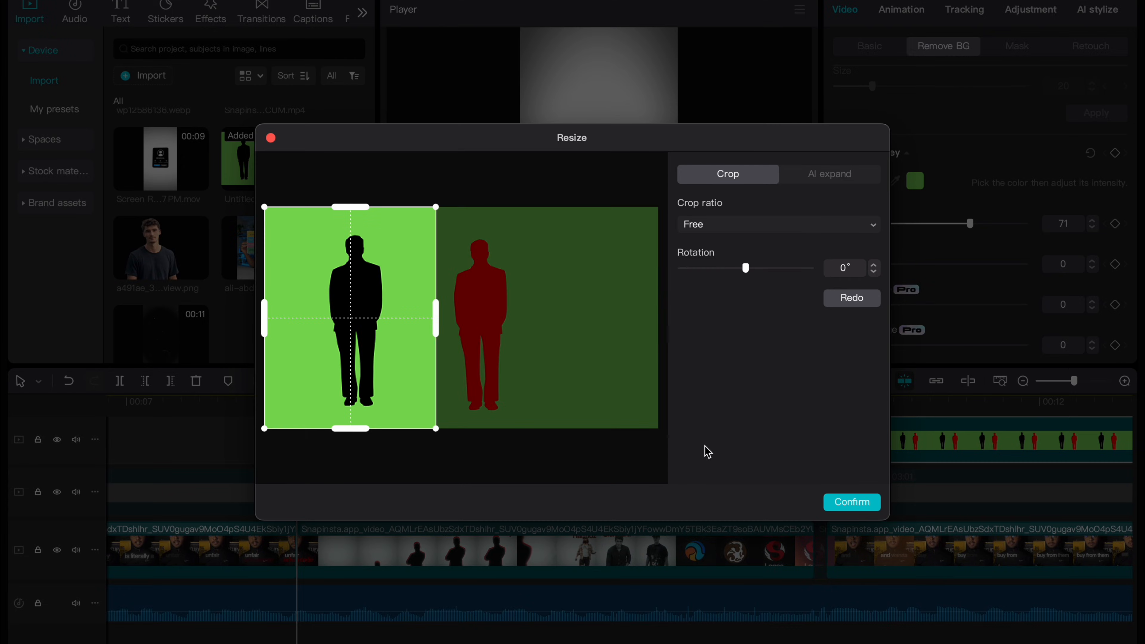
left_click(851, 501)
left_click_drag(634, 244, 630, 304)
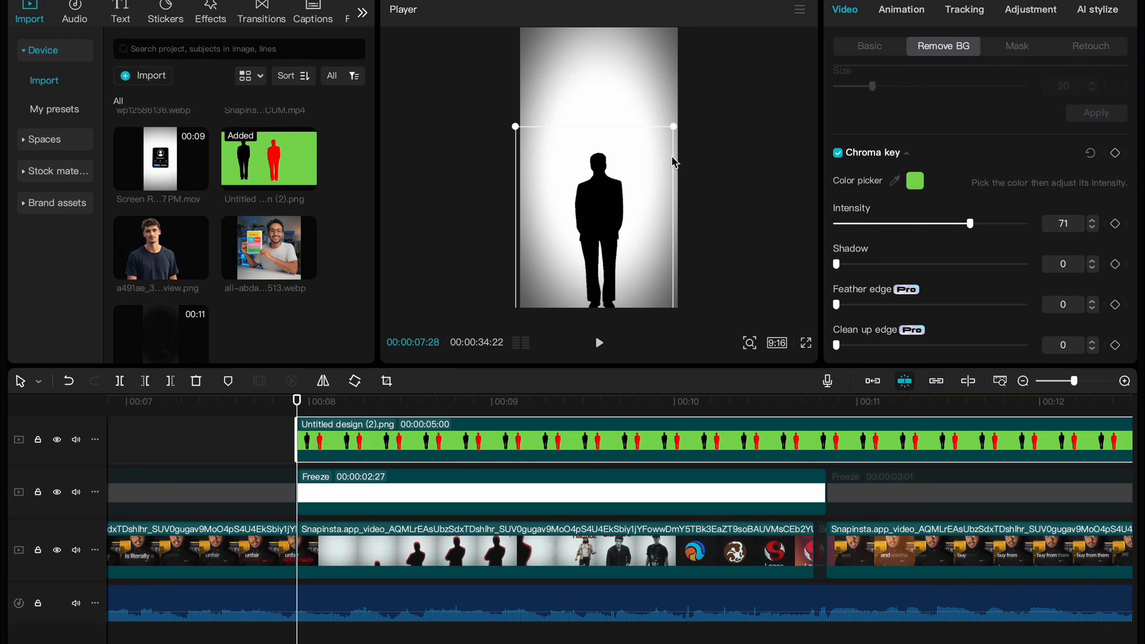
left_click_drag(674, 128, 803, 66)
left_click_drag(659, 202, 654, 195)
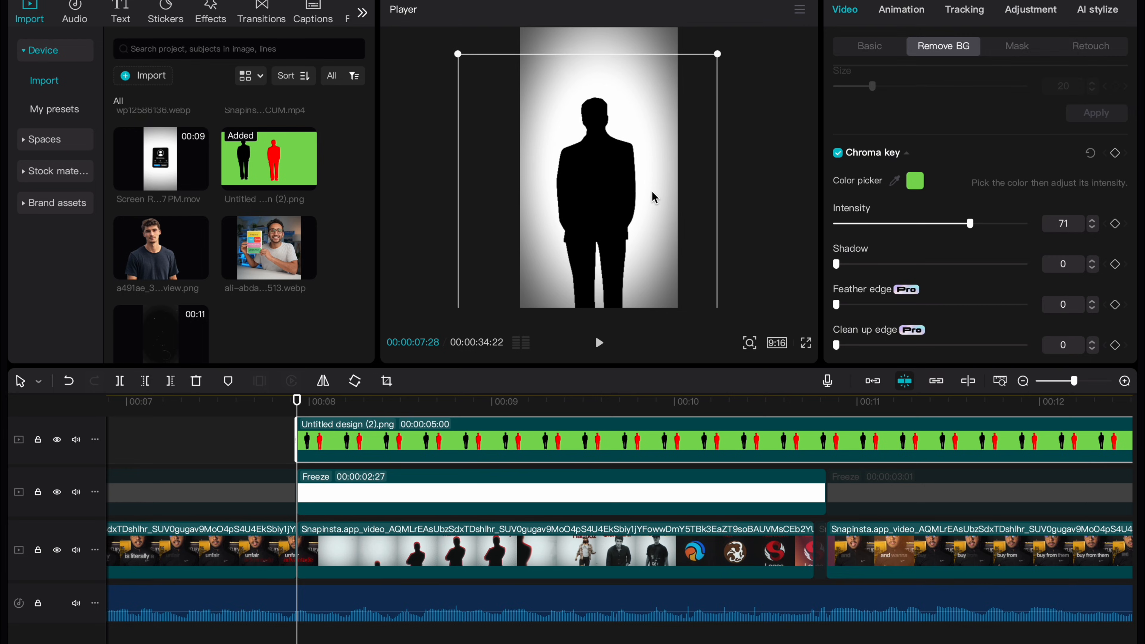
Duplicate the silhouette layer, recrop the copy to the red figure, and align it on a track behind the black one
key("ctrl+c")
key("ctrl+v")
left_click(387, 381)
left_click_drag(371, 383, 514, 385)
left_click(850, 501)
left_click_drag(700, 244, 712, 236)
left_click_drag(387, 465, 390, 548)
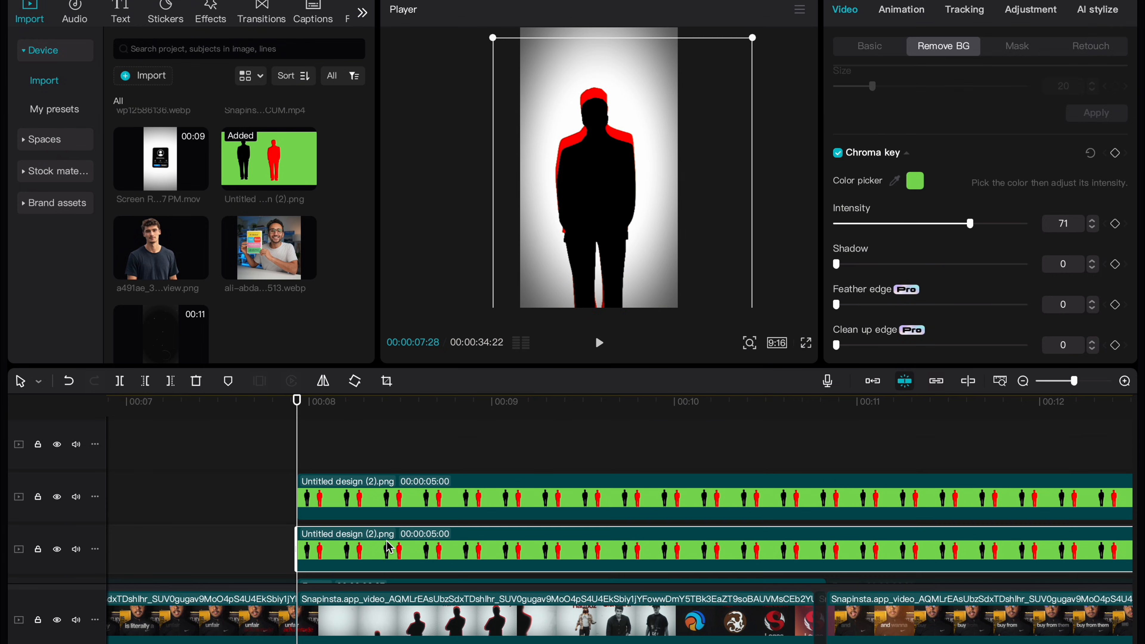
Scale the red silhouette to 173% and reposition it to X 331, Y -664 so it outlines the black figure
left_click(869, 46)
left_click(1093, 128)
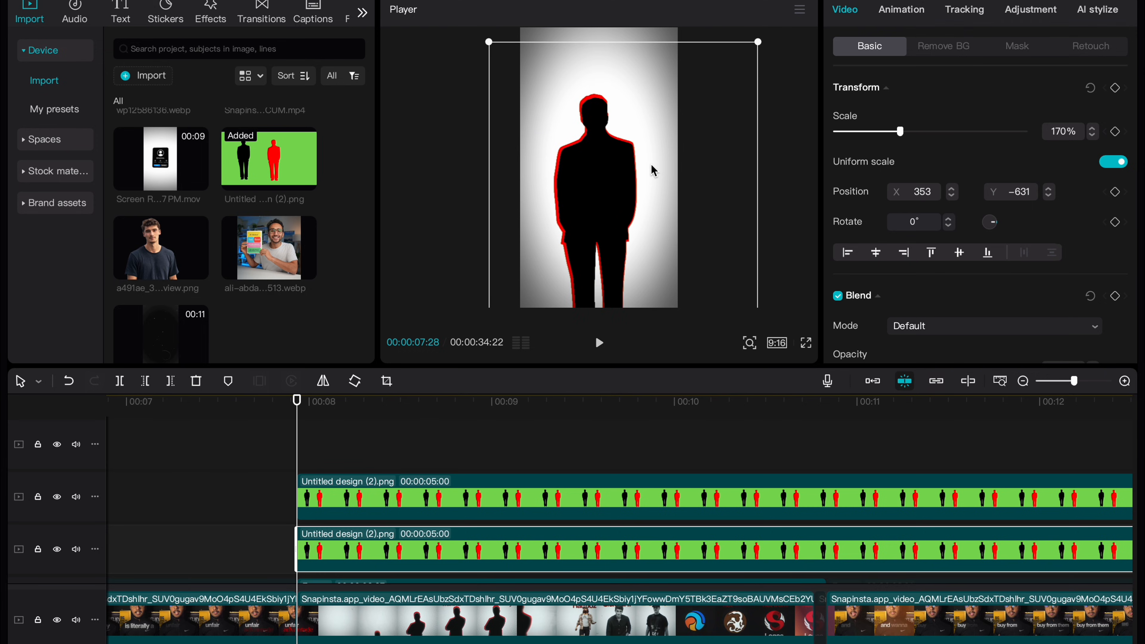
left_click(1091, 128)
left_click(1091, 129)
left_click(1091, 128)
left_click_drag(753, 162, 753, 164)
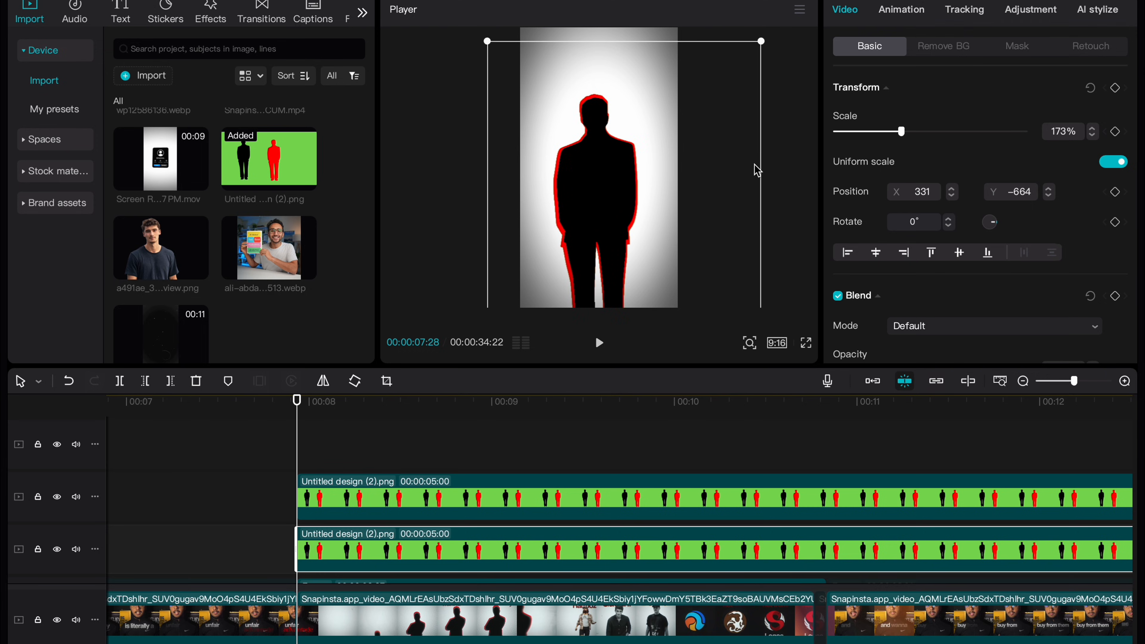
Combine both silhouette layers into a compound clip and trim its end to the end of the white background
left_click_drag(263, 508, 378, 569)
key("alt+g")
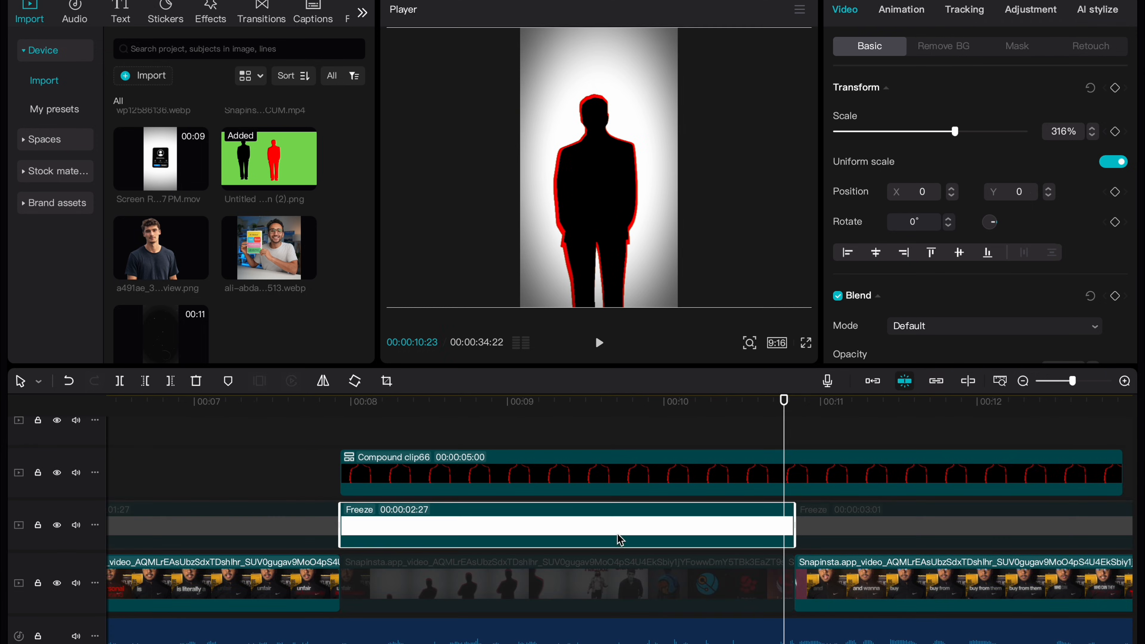
left_click(797, 401)
left_click(796, 461)
key("super+b")
key("BackSpace")
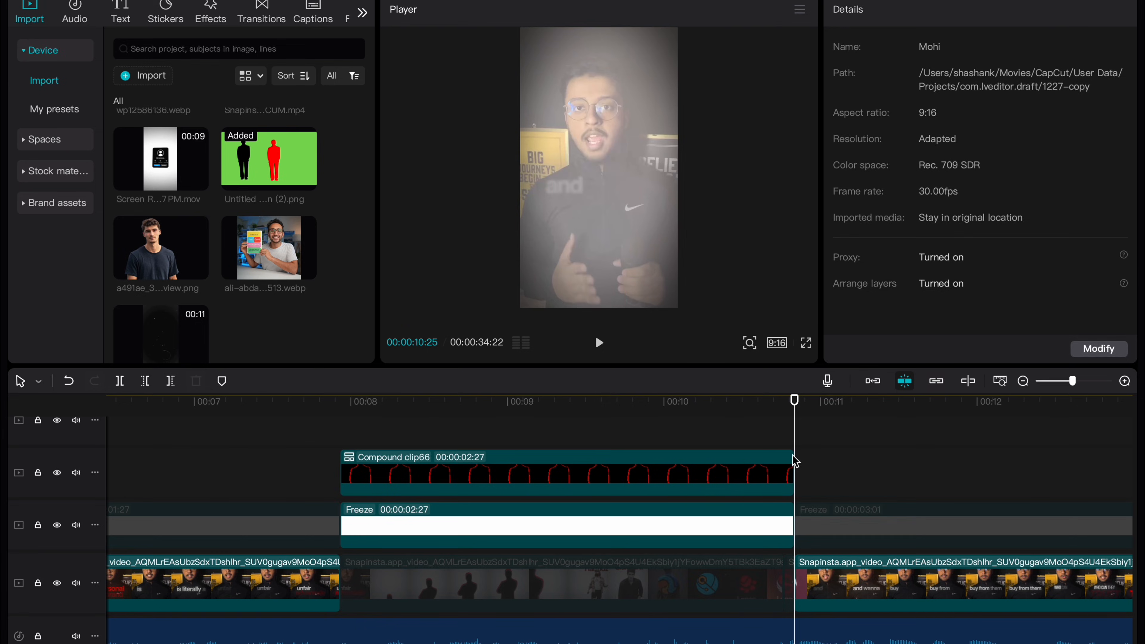
Apply the Slide Up entrance animation to the silhouette compound clip and lengthen it slightly
scroll(793, 460, "left", 5)
left_click(593, 432)
left_click(630, 486)
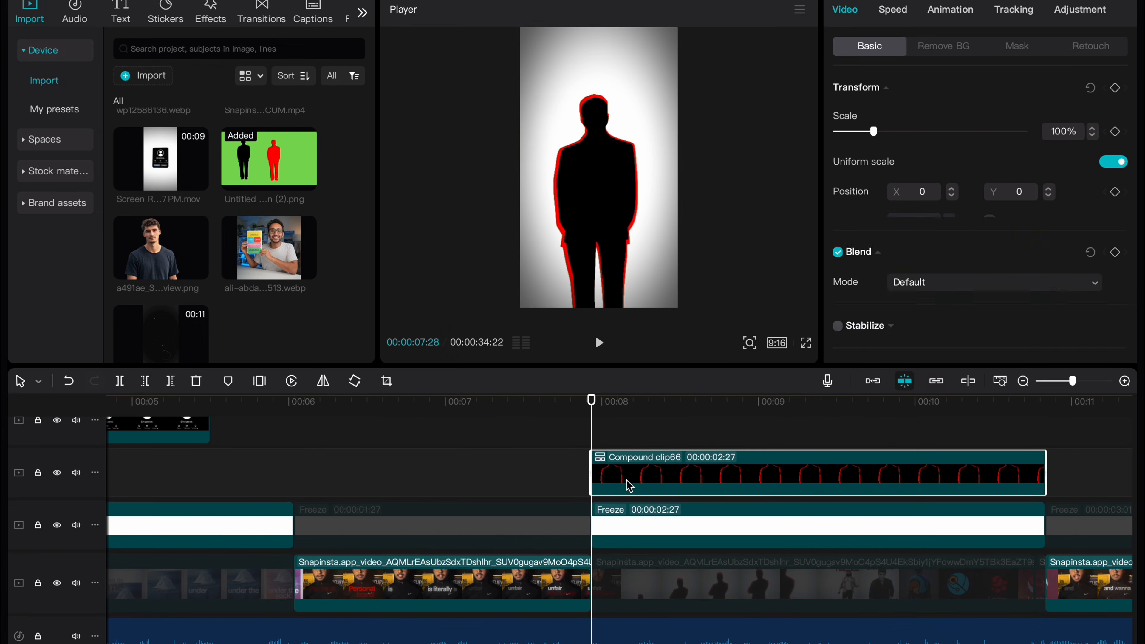
left_click(948, 10)
left_click(932, 187)
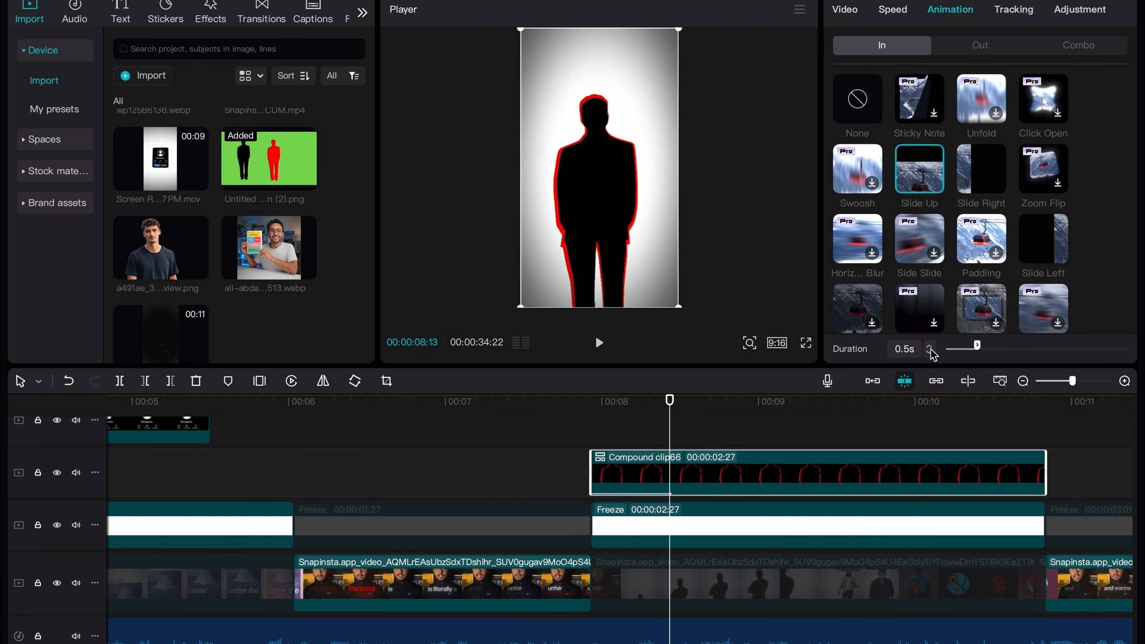
Copy the "you're" text from the iceberg compound clip, paste it at 00:00:08:12 above the silhouette's head, and change it to "people"
left_click(560, 439)
key("space")
scroll(667, 635, "down", 2)
left_click(667, 635)
scroll(667, 635, "up", 4)
scroll(667, 636, "left", 4)
double_click(450, 469)
left_click(275, 523)
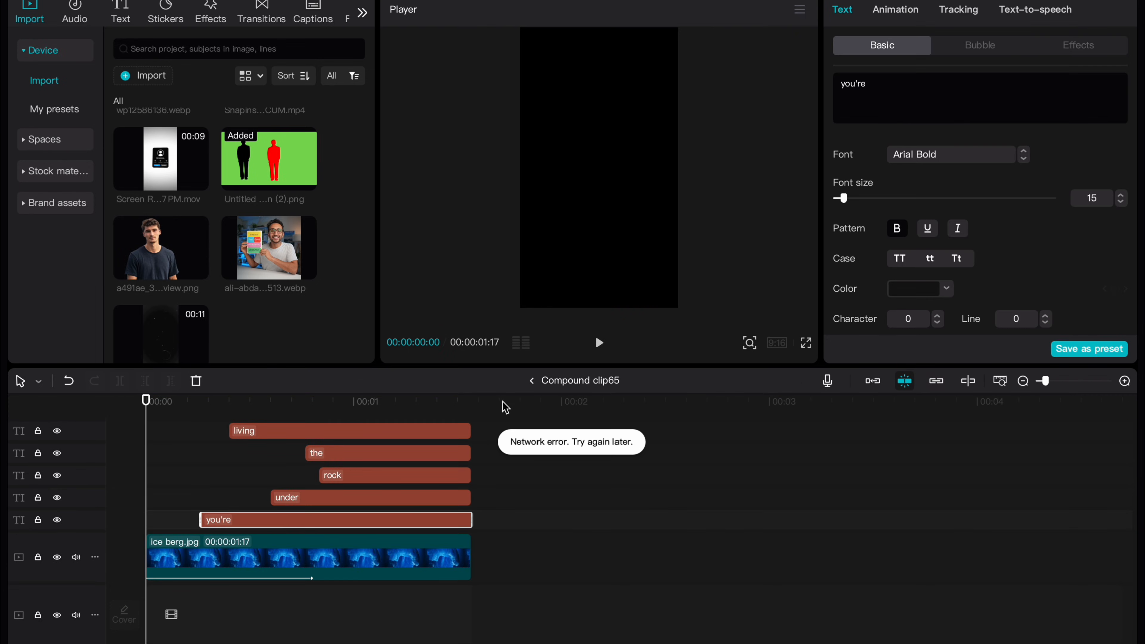
left_click(534, 380)
scroll(539, 504, "down", 3)
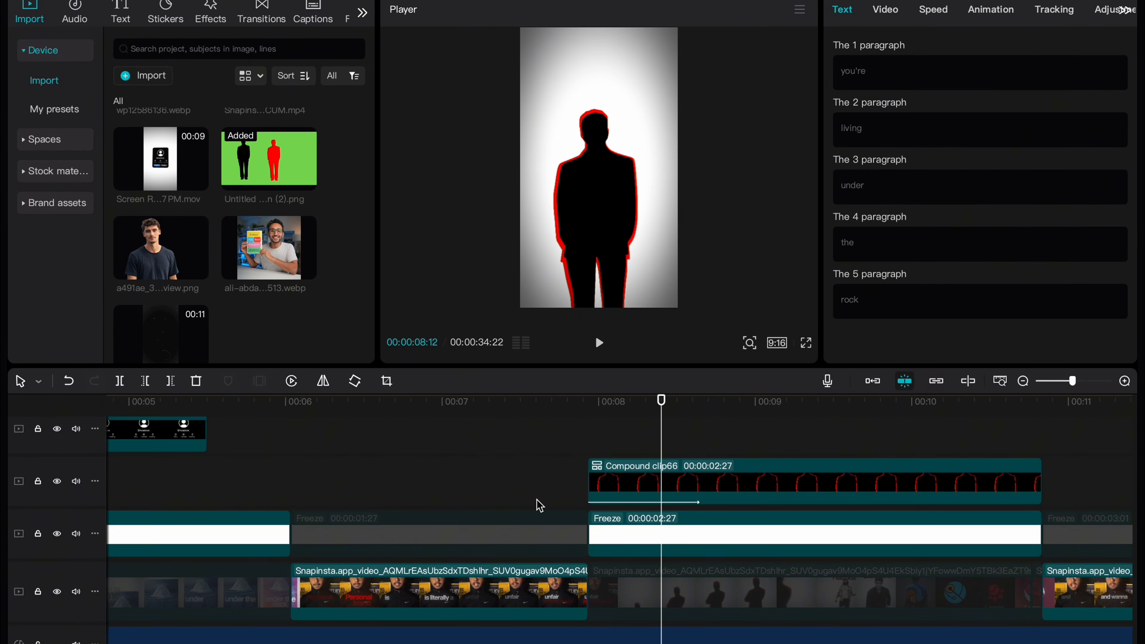
key("super+v")
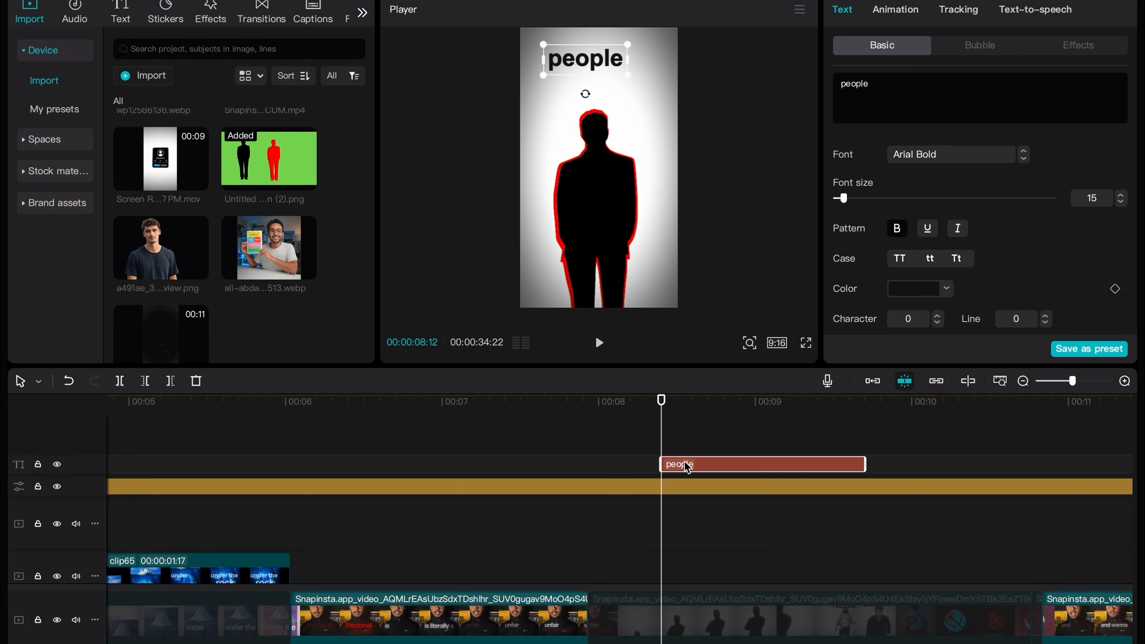
Copy the motion-blurred "means" clip from the "so its means" compound clip, paste it at 00:00:08:15, and place it beneath the adjustment layer
scroll(685, 496, "down", 3)
double_click(797, 503)
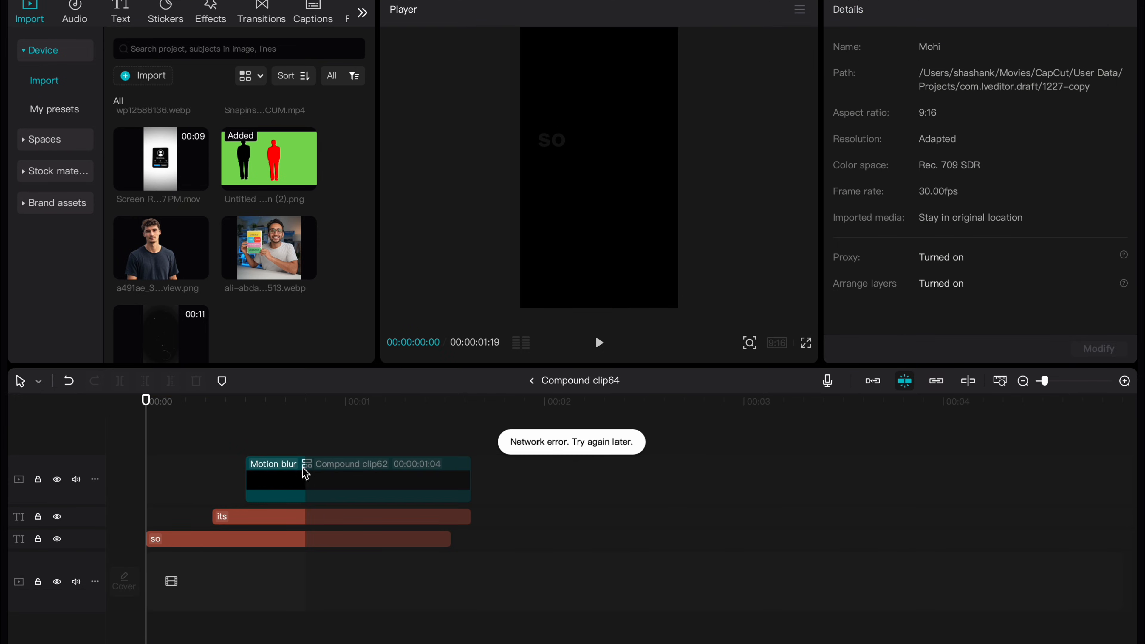
left_click(283, 472)
left_click(532, 381)
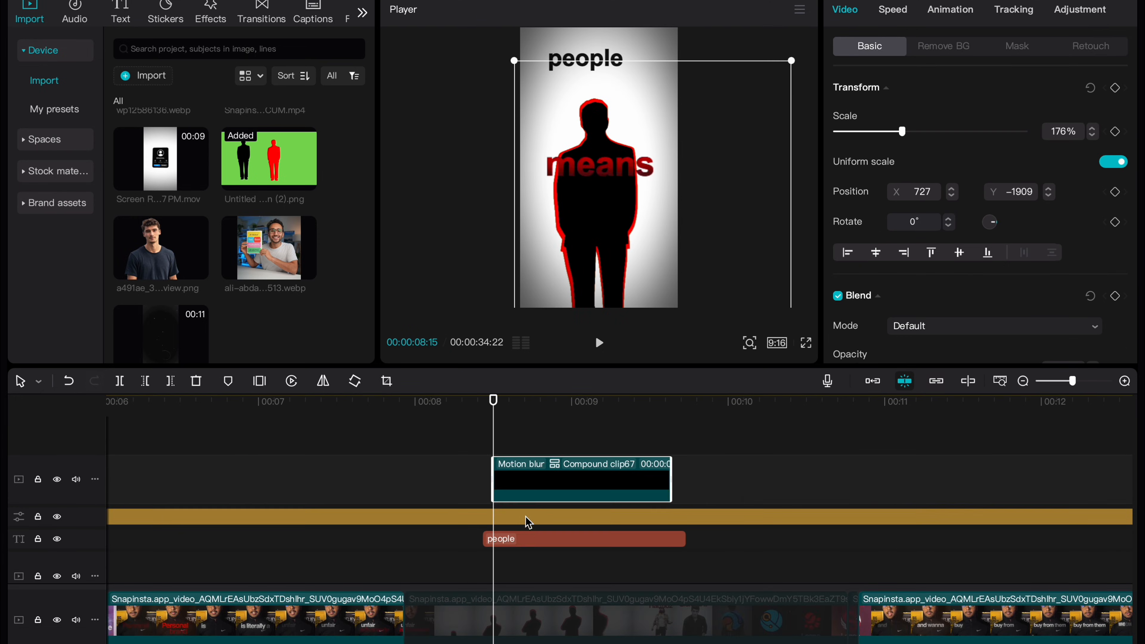
left_click_drag(525, 497, 532, 562)
Change the pasted caption to "wanna" and add a second red caption reading "buy" at 00:00:08:24, both scaled to 120%
double_click(526, 531)
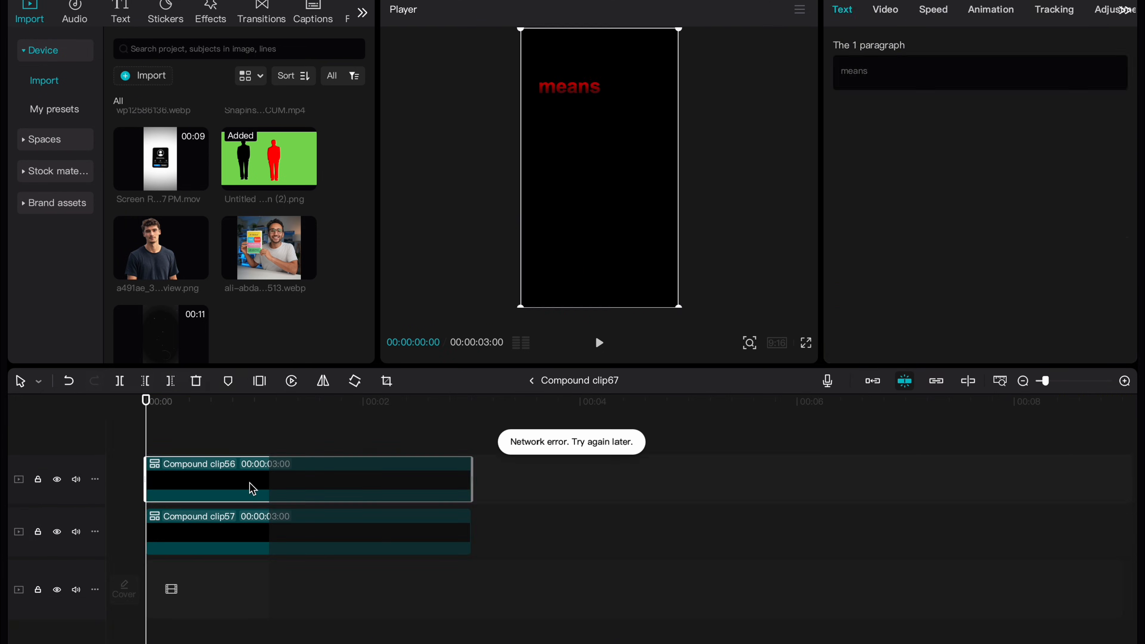
double_click(250, 485)
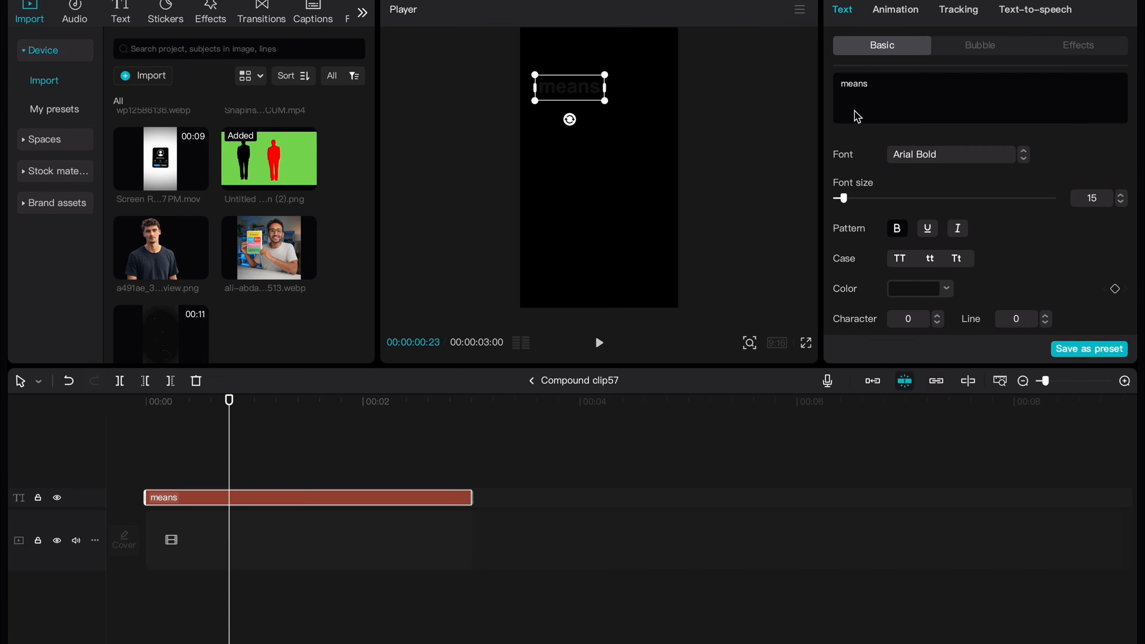
left_click(530, 380)
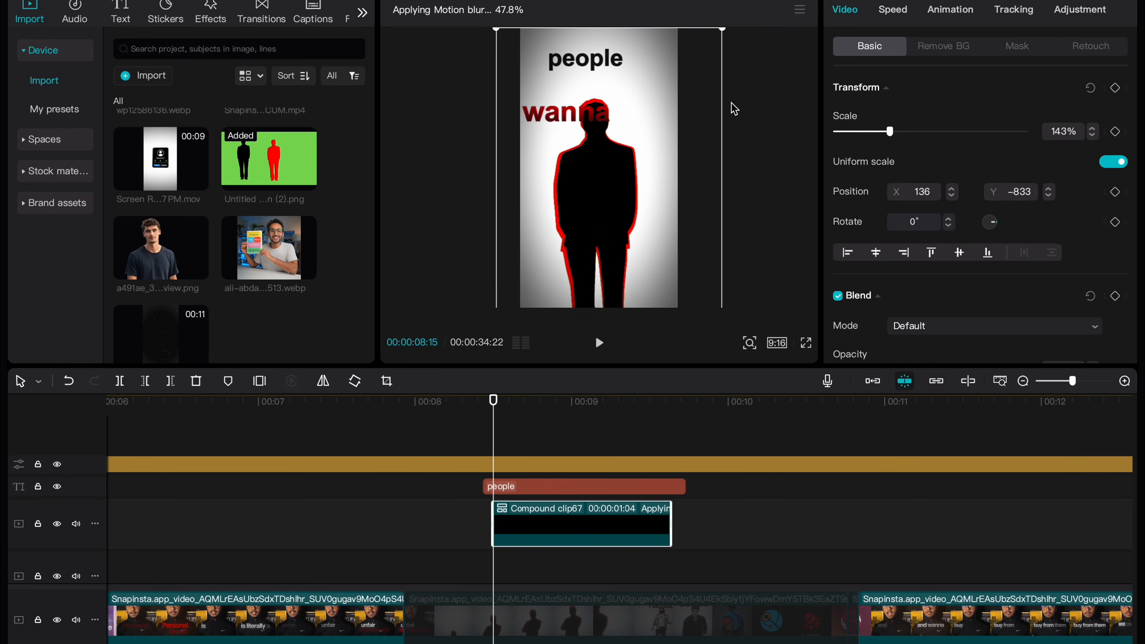
left_click(537, 635)
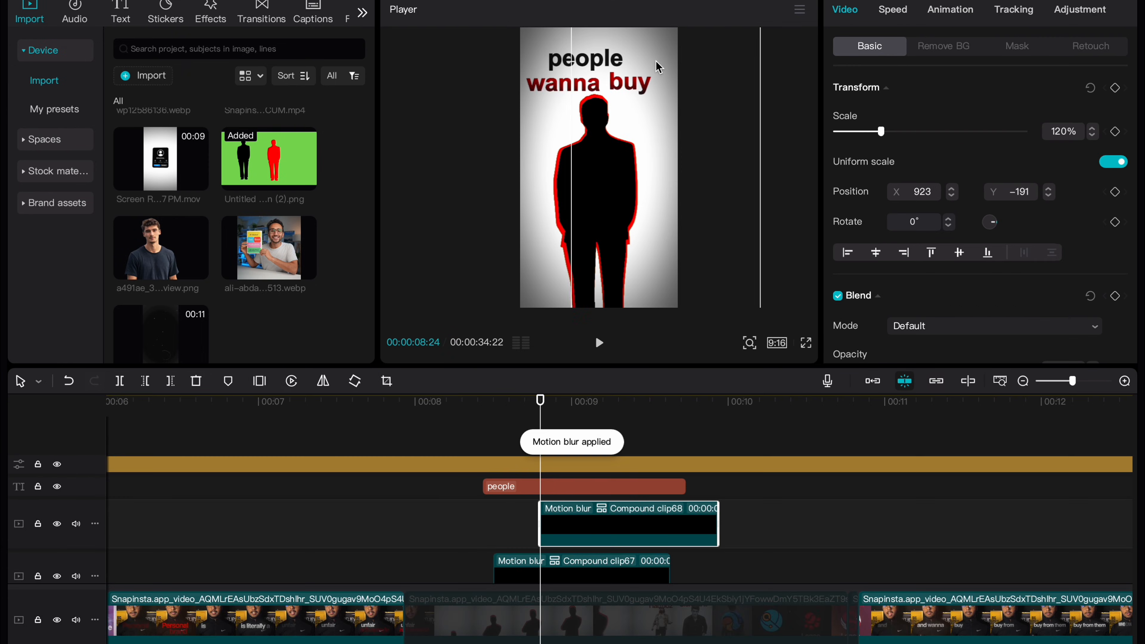
Line up "wanna" and "buy" side by side, centred between "people" and the silhouette's head
left_click_drag(655, 63, 654, 63)
left_click(618, 572, "super")
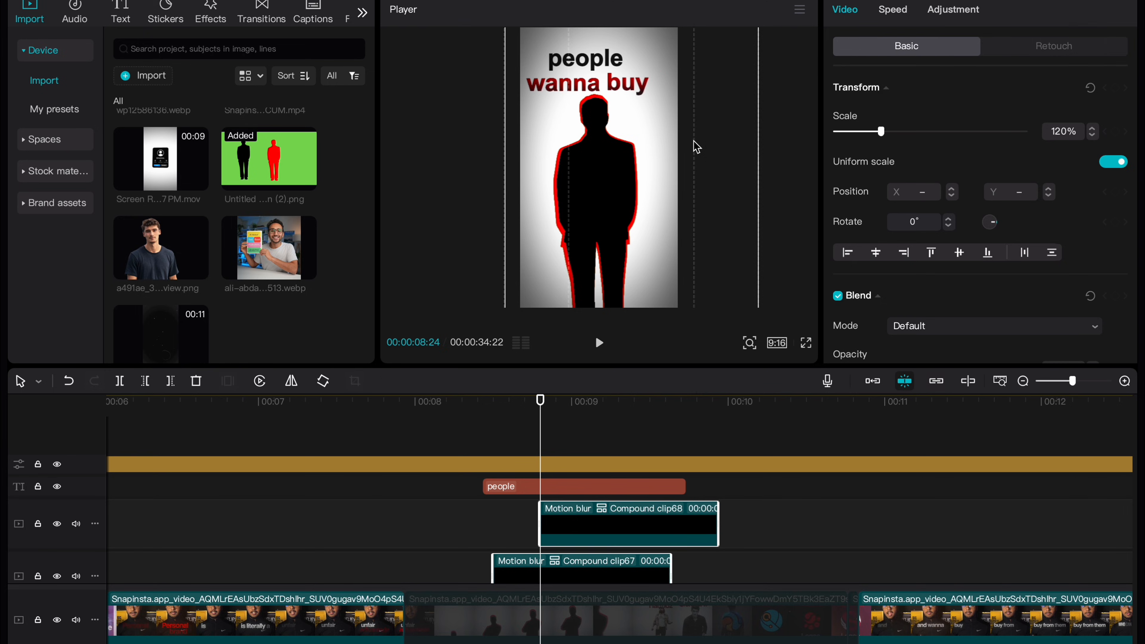
left_click_drag(678, 139, 689, 136)
Combine the three captions, the silhouette clip and the white background into one compound clip and play it back
scroll(1012, 195, "down", 3)
scroll(1012, 195, "up", 3)
left_click(587, 431)
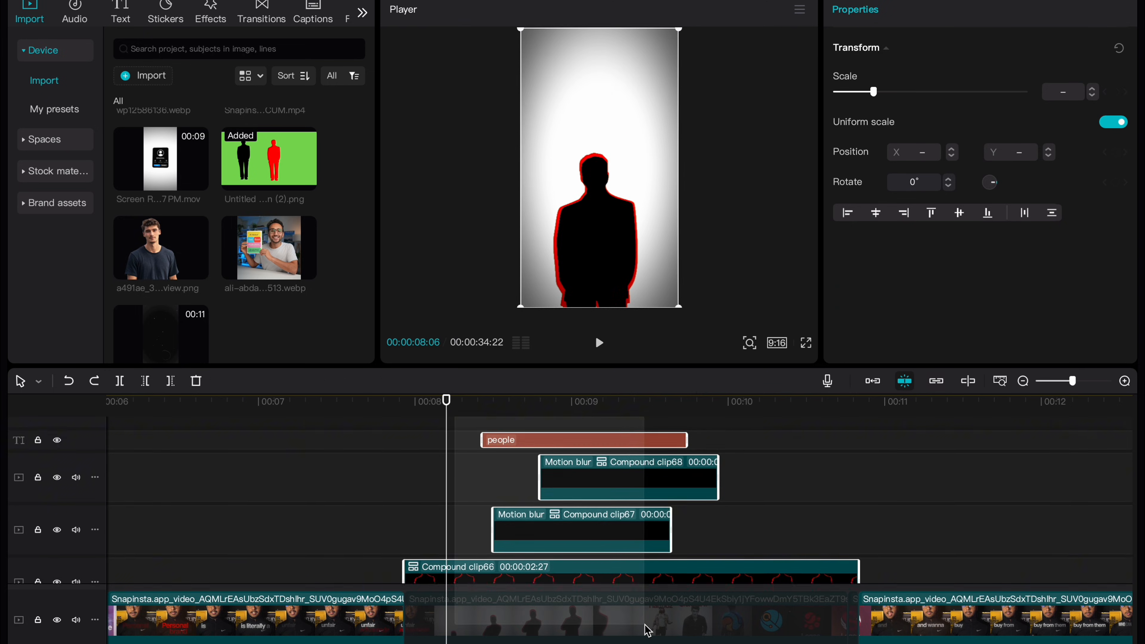
left_click(690, 551)
scroll(688, 555, "down", 2)
left_click(507, 499)
left_click(441, 450)
key("space")
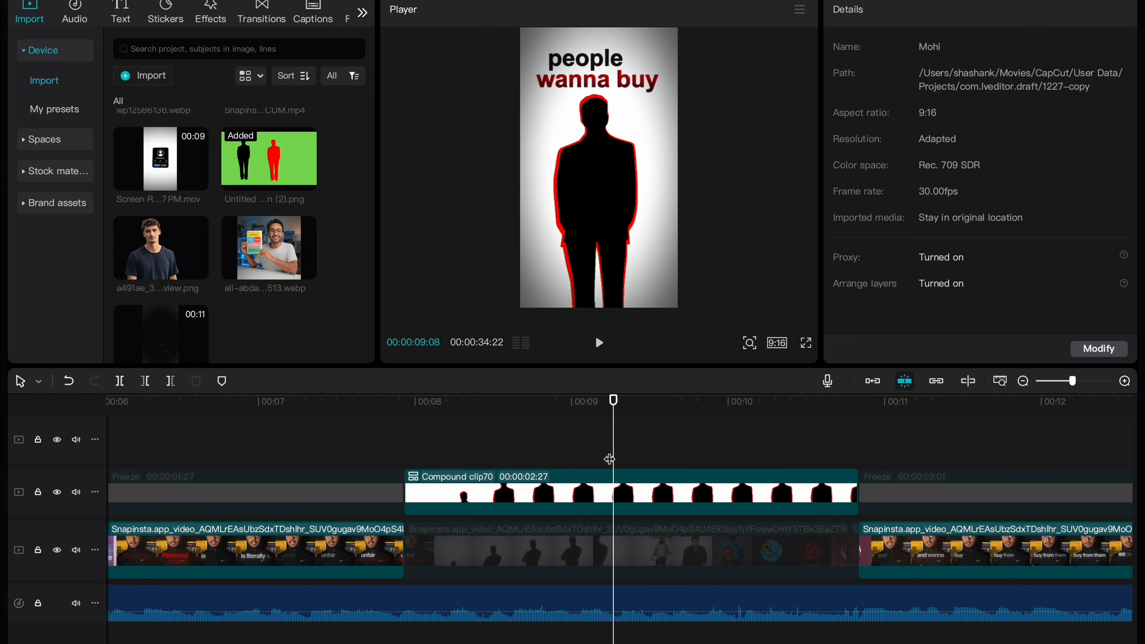
Keyframe a zoom on the silhouette scene's compound clip from 100% scale up to 500% at 00:00:09:14
left_click(612, 488)
left_click(890, 14)
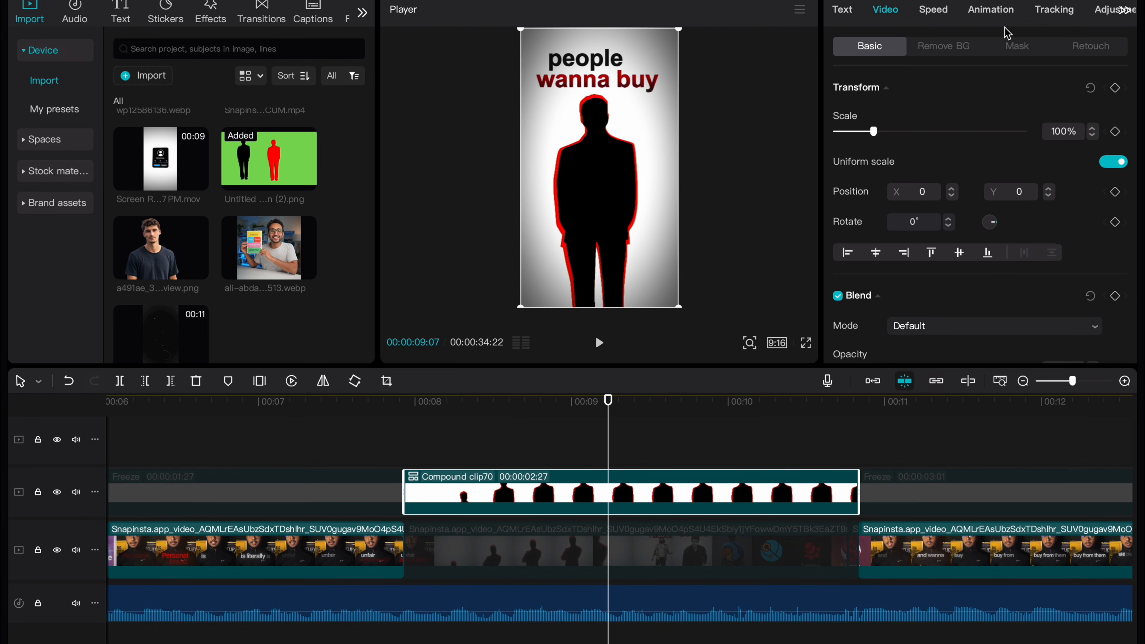
left_click(582, 449)
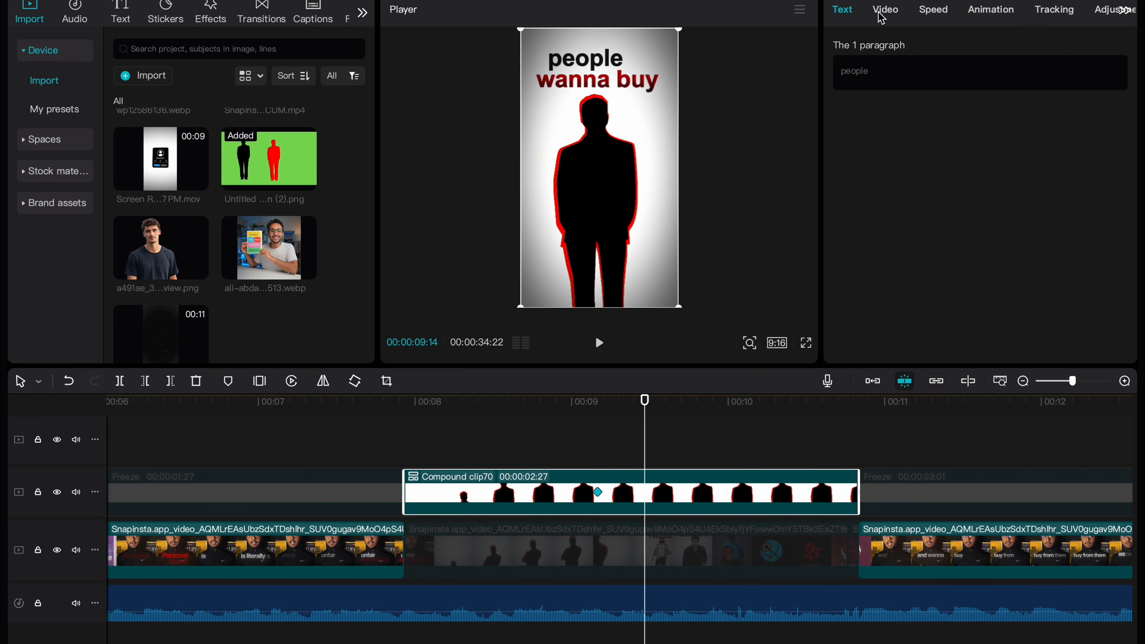
left_click(881, 12)
left_click_drag(873, 132, 1128, 163)
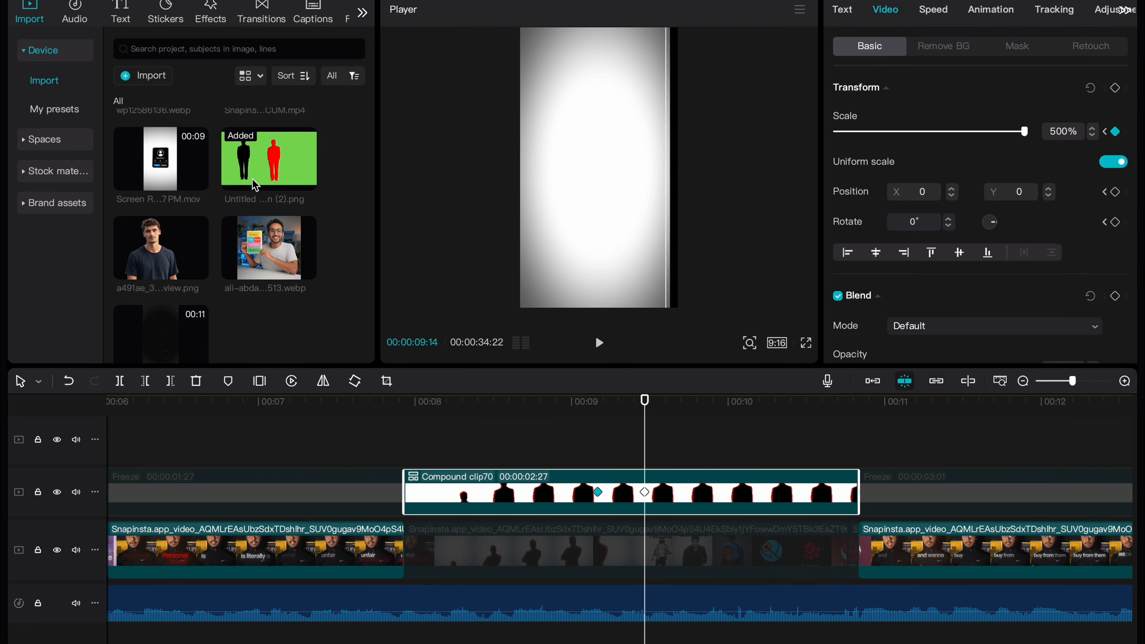
Preview the zoom and smooth the curve between its two scale keyframes
left_click(519, 444)
key("space")
key("space")
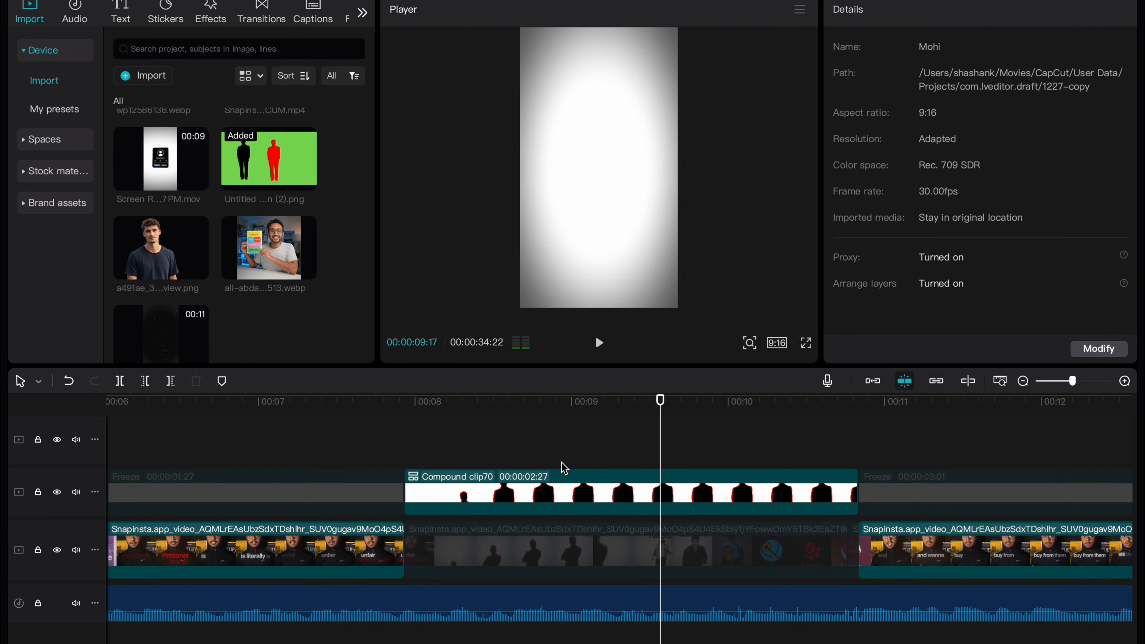
left_click(647, 504)
key("alt+k")
scroll(595, 475, "up", 2)
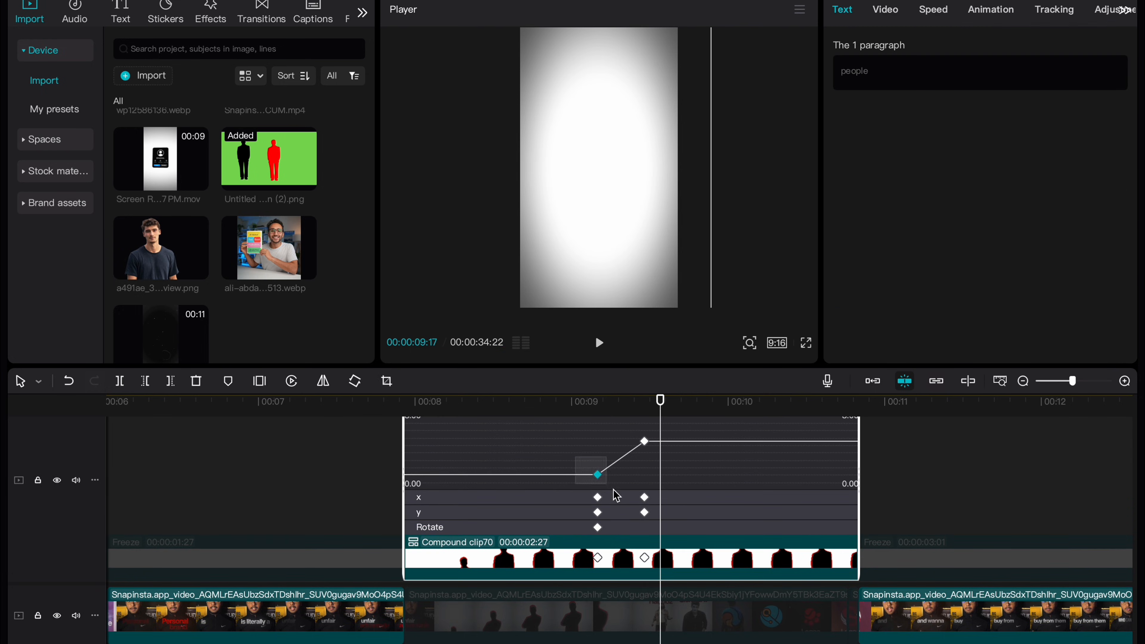
left_click(630, 442)
left_click(649, 537)
left_click(631, 458)
key("alt+k")
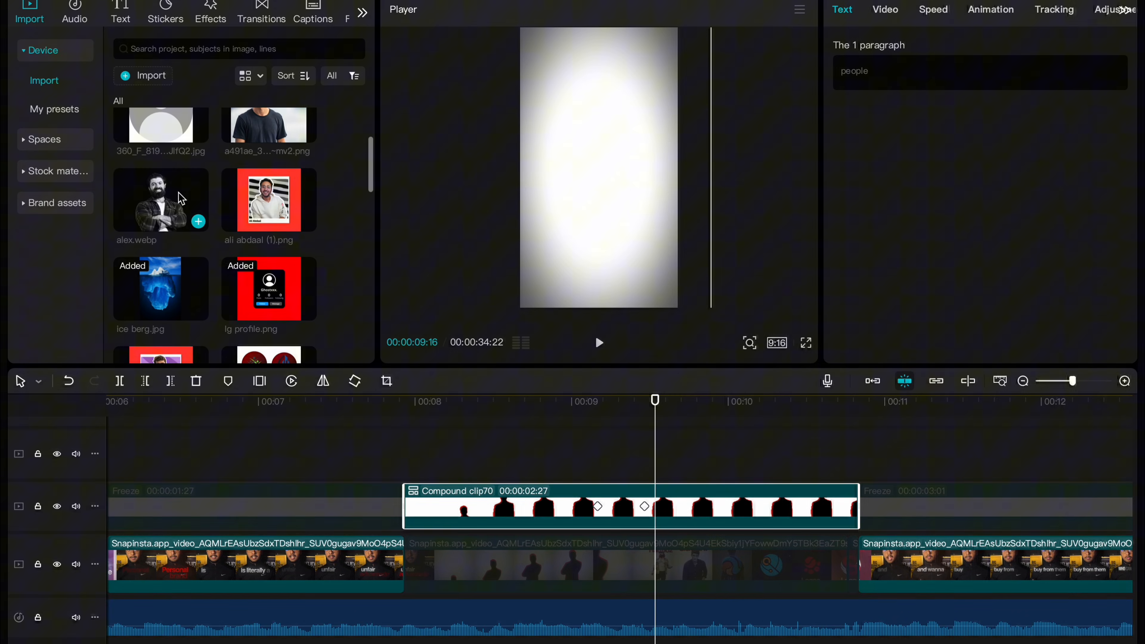
Add alex.webp at 00:00:09:16, fade its lower edge with a Horizontal mask at Y -296 and feather 18, and check it full screen
left_click_drag(180, 193, 658, 467)
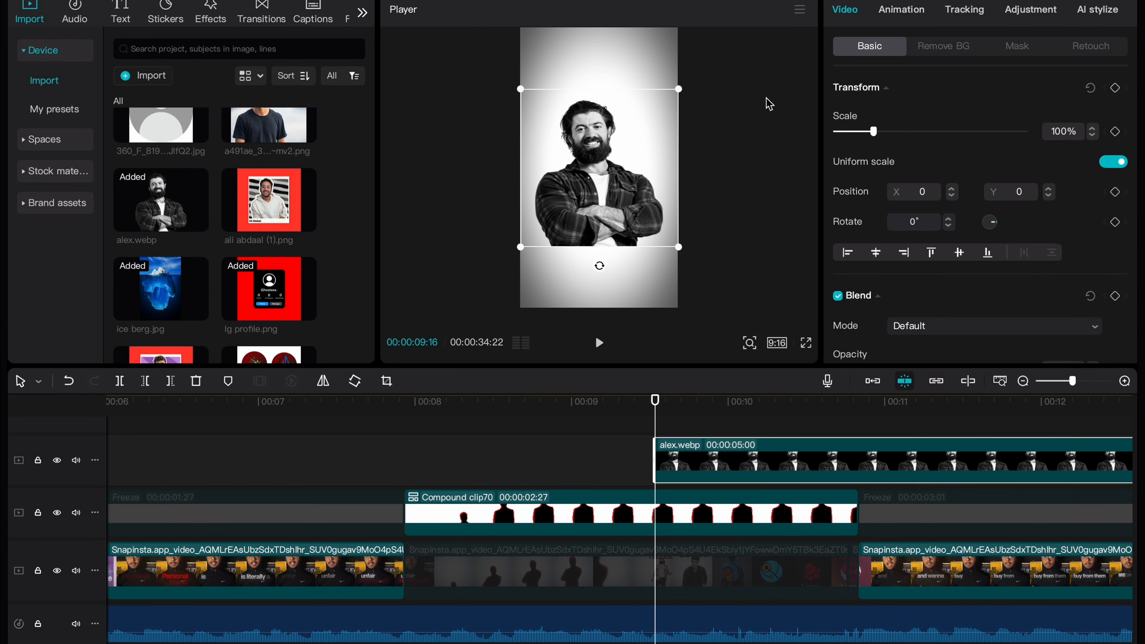
left_click(1023, 45)
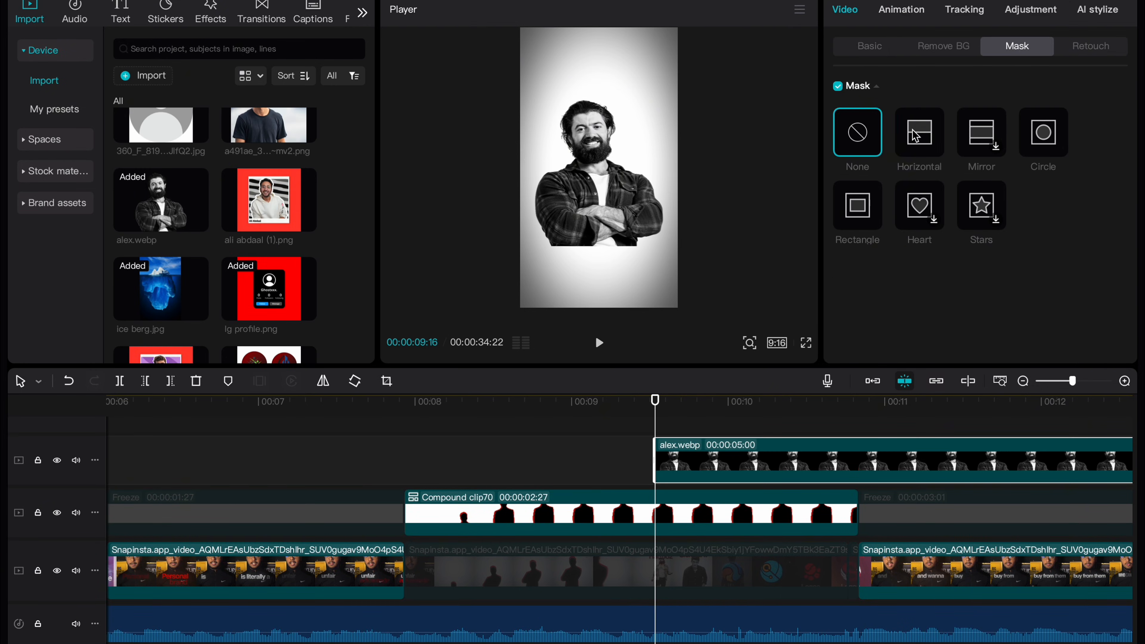
left_click(915, 135)
left_click_drag(642, 175, 635, 235)
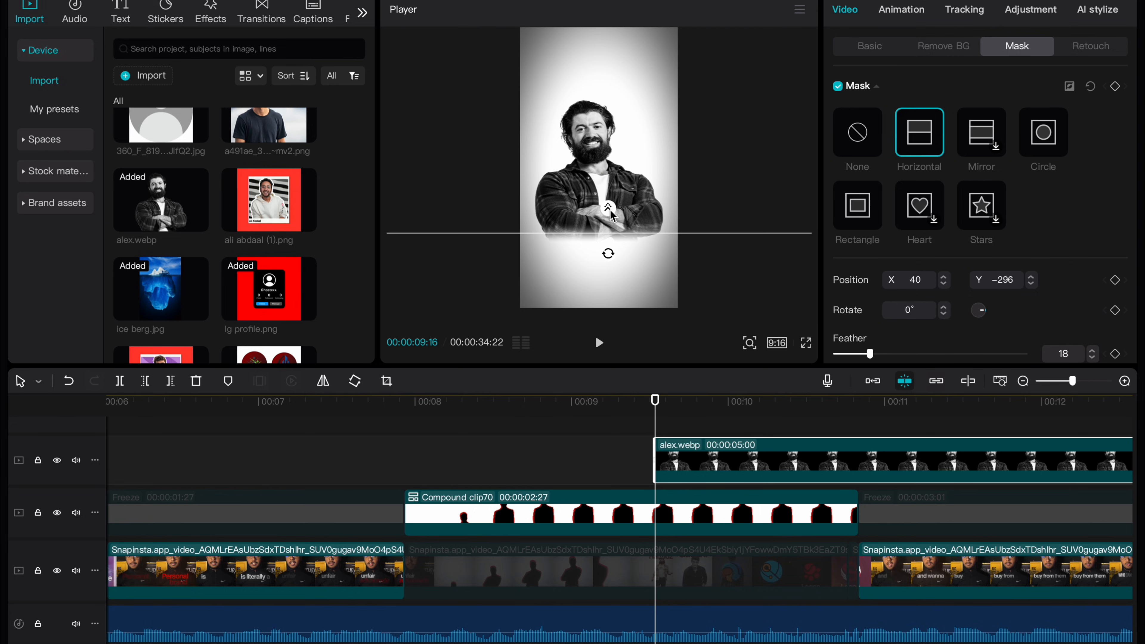
scroll(1117, 346, "down", 1)
left_click(807, 344)
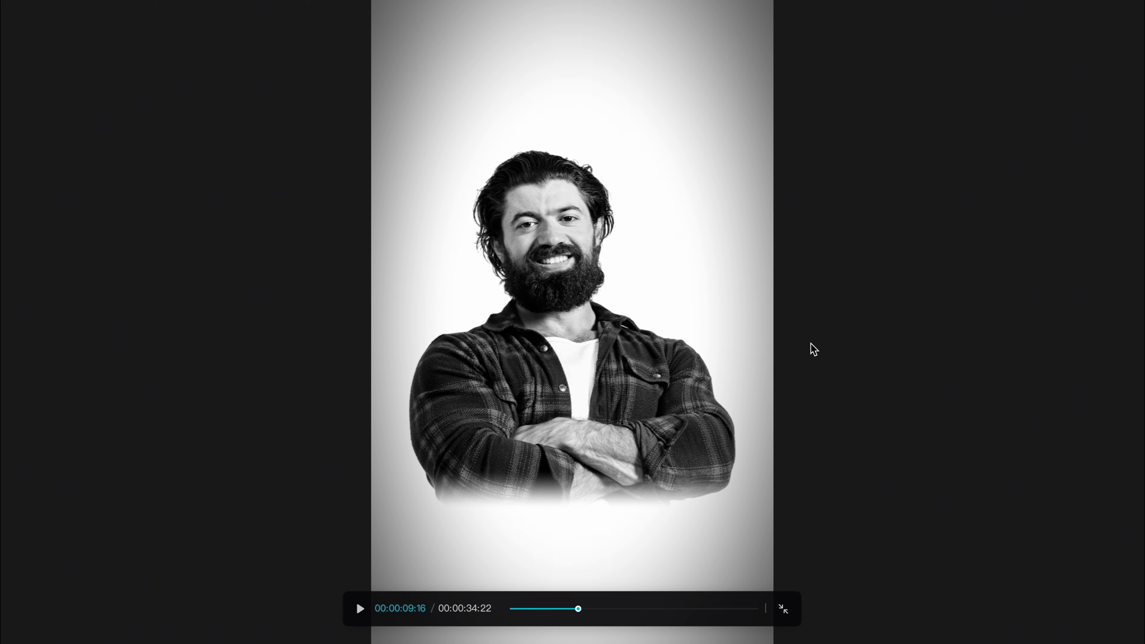
key("Escape")
left_click(863, 47)
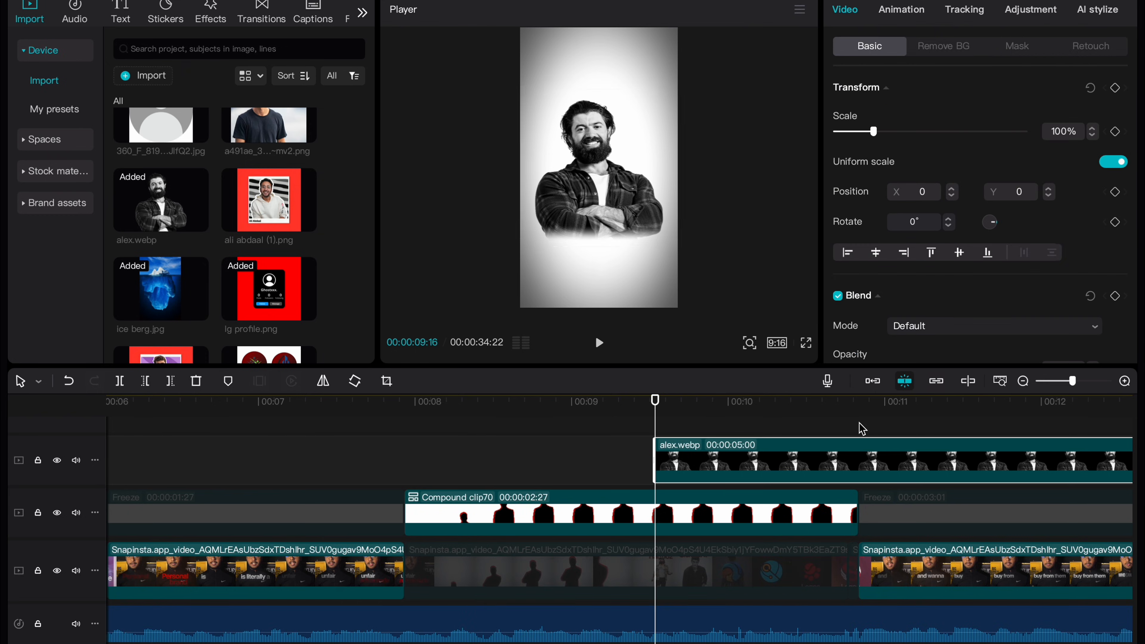
Trim the end of alex.webp to the end of the silhouette scene's compound clip
left_click(860, 428)
left_click(871, 479)
key("super+b")
key("BackSpace")
Copy "its" and "means" from the "so its means" compound clip, paste them at 00:00:09:16, and change "its" to "Alex" above the portrait
left_click(657, 429)
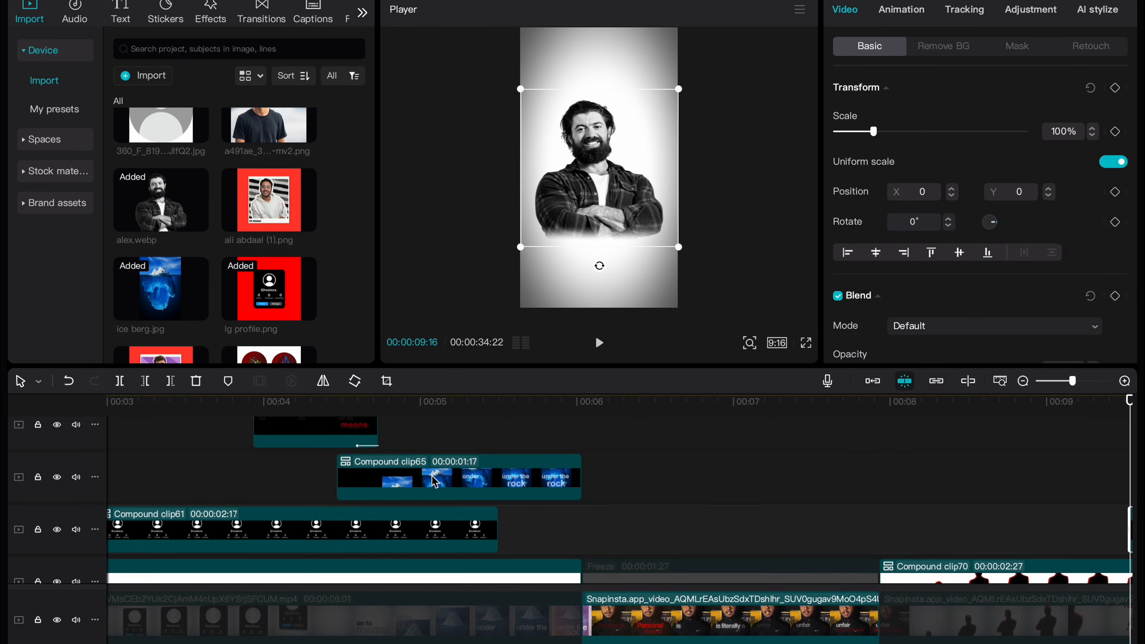
double_click(314, 471)
left_click(277, 498)
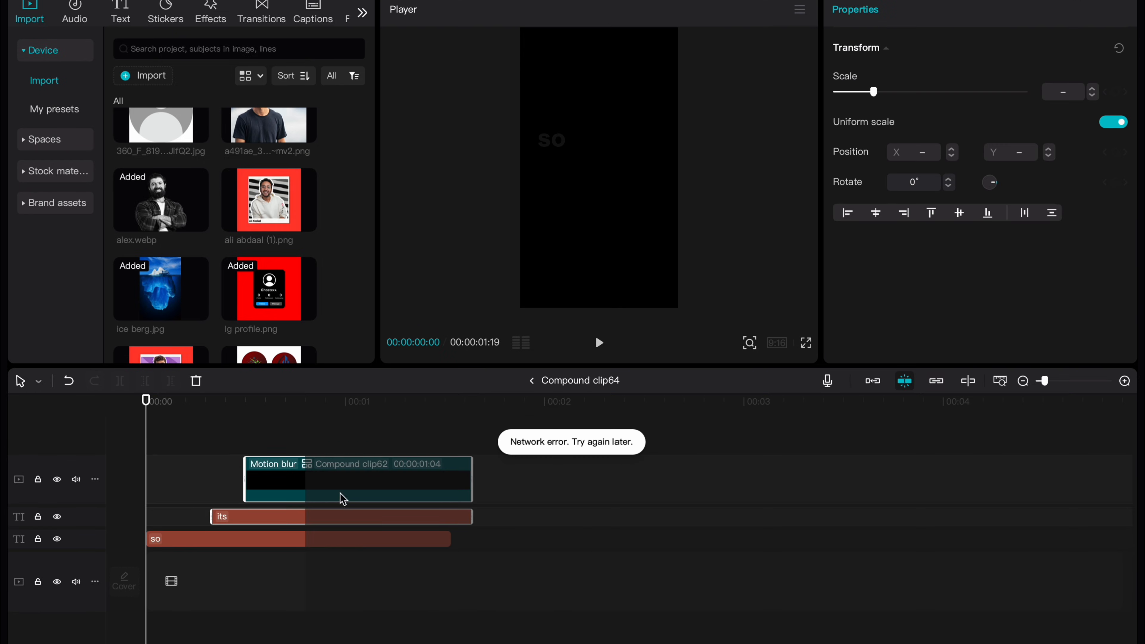
left_click(531, 380)
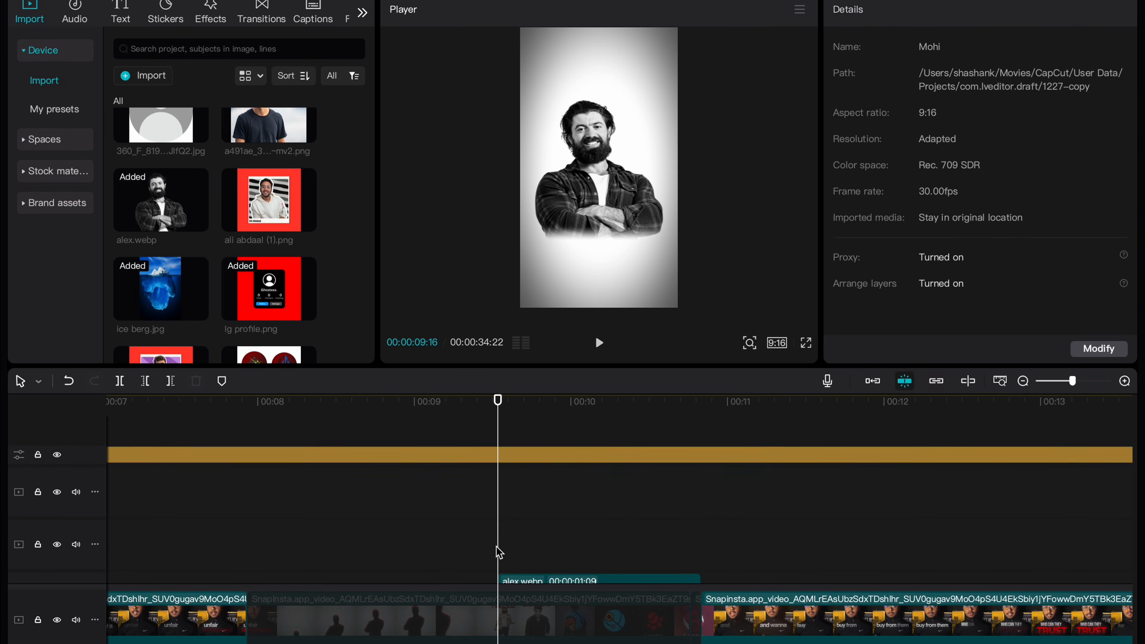
key("super+v")
scroll(521, 471, "up", 2)
mouse_move(521, 467)
left_mouse_down()
mouse_move(528, 559)
mouse_move(526, 449)
left_mouse_up()
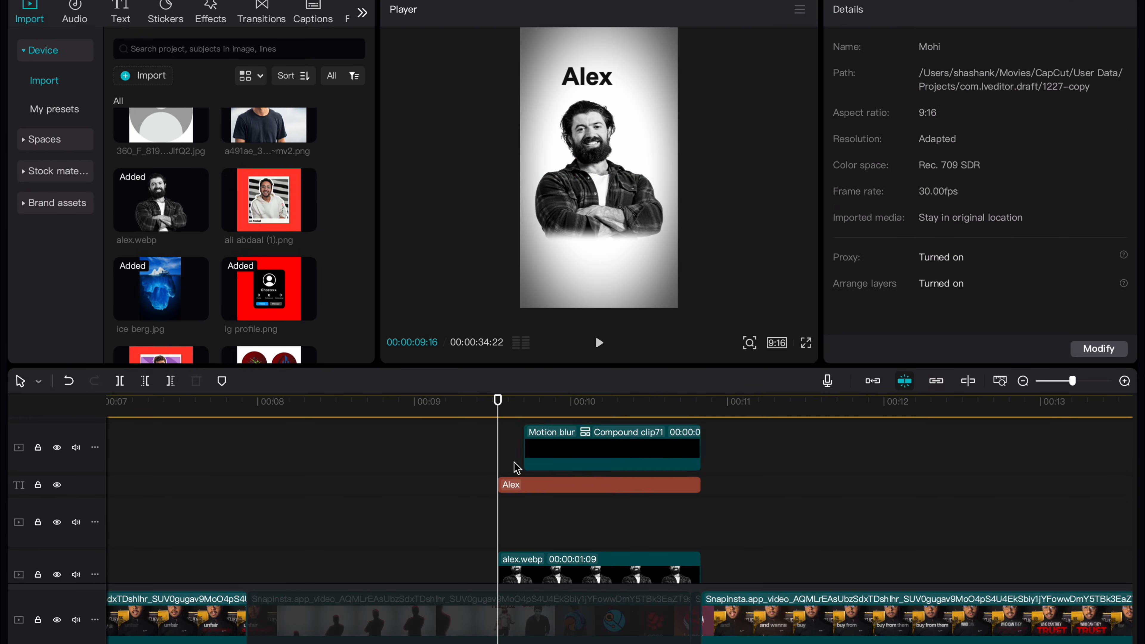
Change the red caption to "Harmozi" and layer both captions behind the portrait, matching its duration and sitting above the head
left_click(558, 484)
left_click_drag(558, 484, 542, 528)
left_click_drag(694, 528, 698, 528)
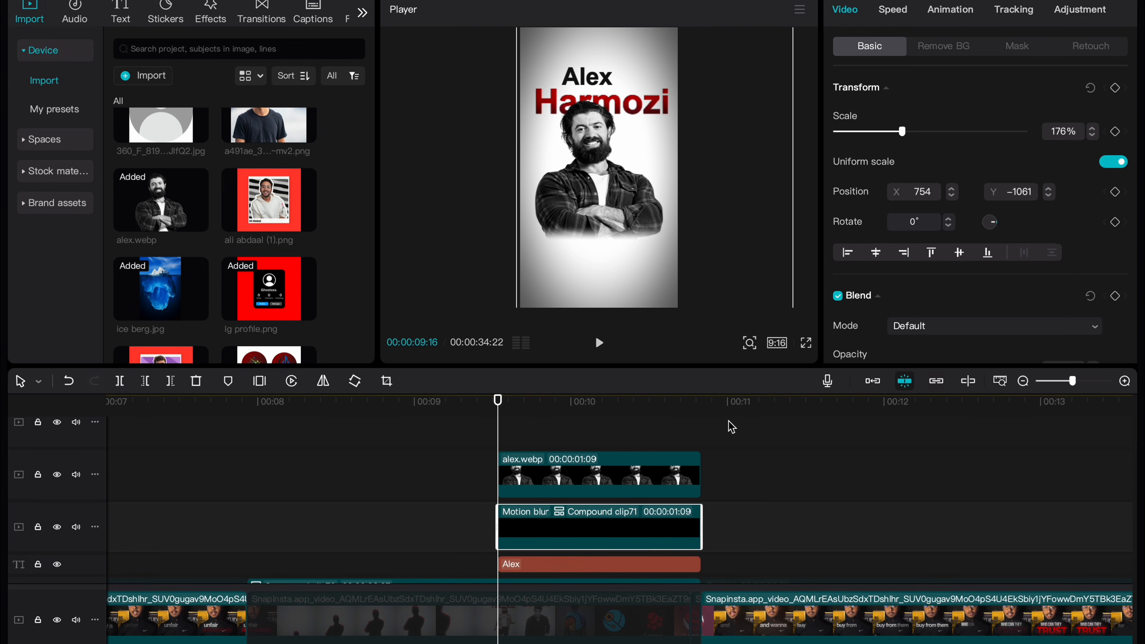
left_click_drag(475, 534, 536, 563)
mouse_move(716, 179)
left_mouse_down()
mouse_move(720, 164)
mouse_move(722, 186)
left_mouse_up()
Combine the portrait and its two captions into a compound clip and extend its start back to 00:00:09:08
left_click_drag(450, 468, 604, 520)
key("alt+g")
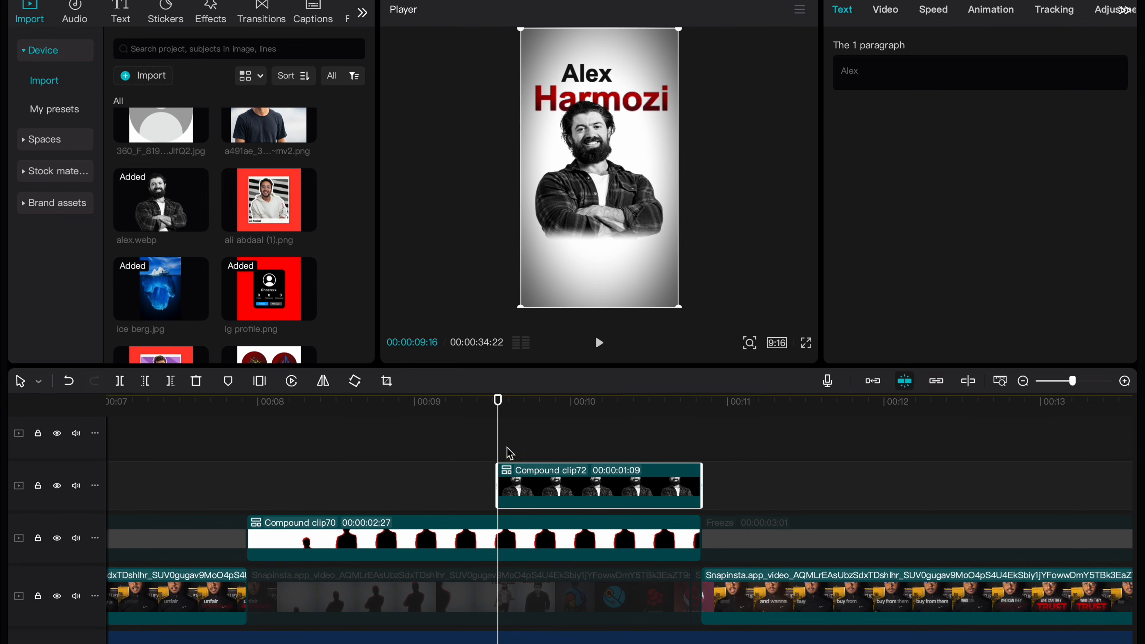
left_click(436, 480)
left_click_drag(456, 496, 494, 500)
left_click(472, 541)
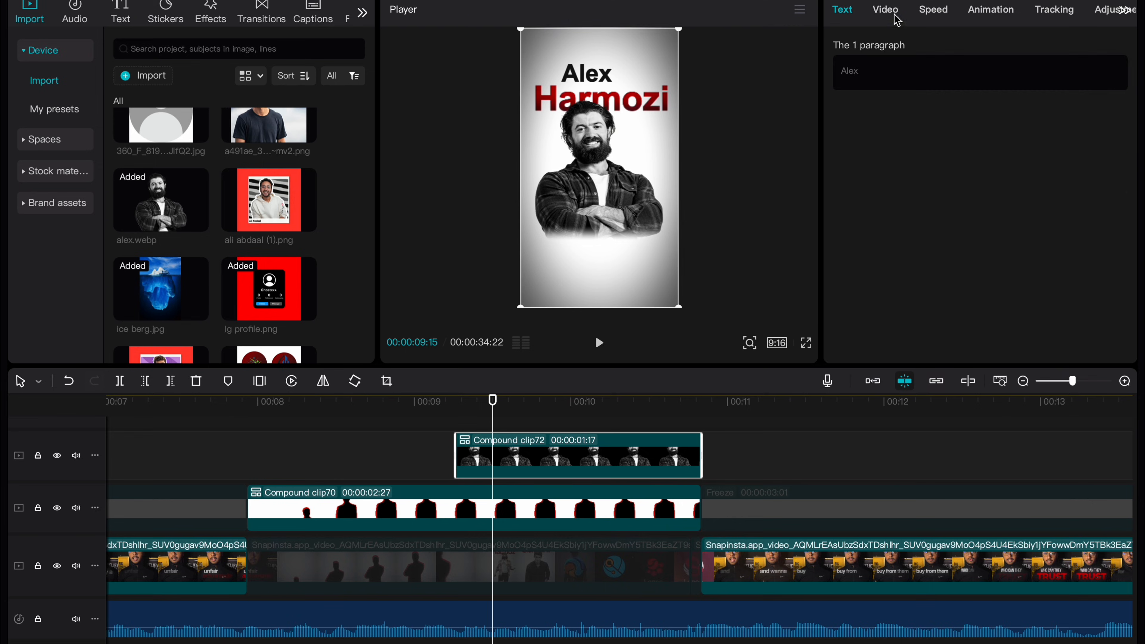
Keyframe the portrait compound clip to slide in from the right at reduced scale from 00:00:09:08, settling centred at 100% at 00:00:09:15
left_click(894, 12)
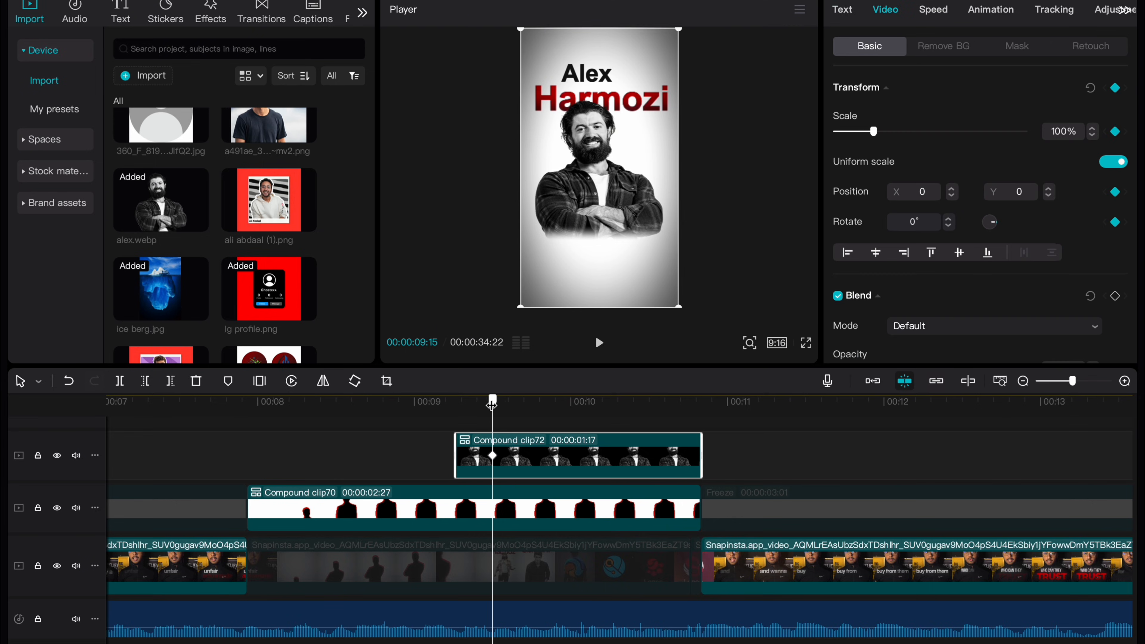
left_click_drag(629, 269, 694, 271)
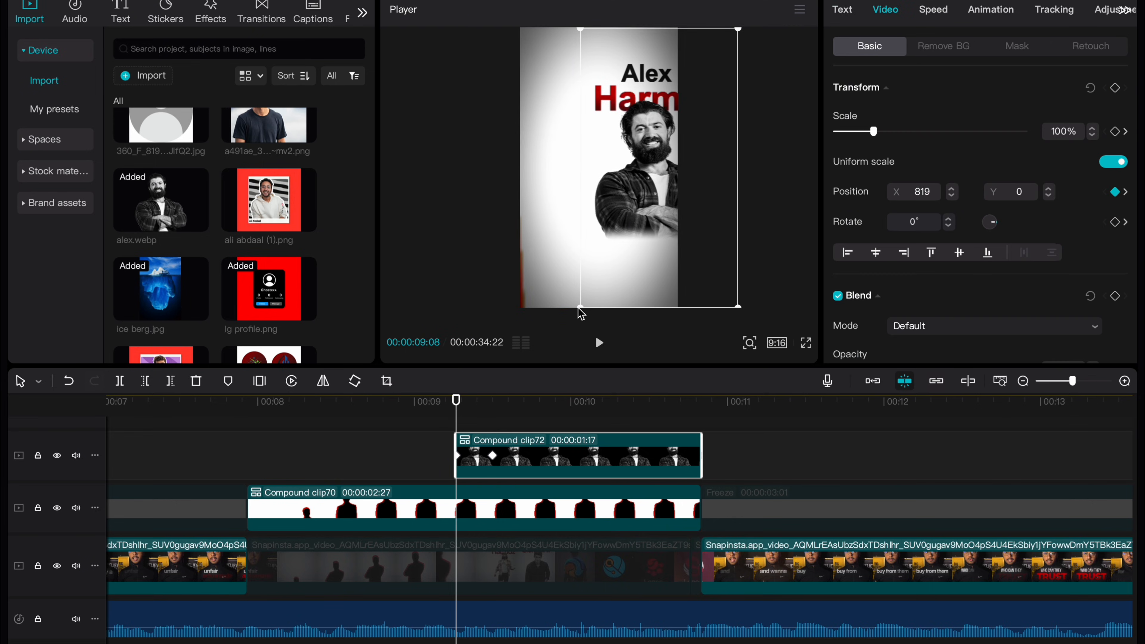
left_click_drag(606, 297, 661, 201)
left_click(598, 342)
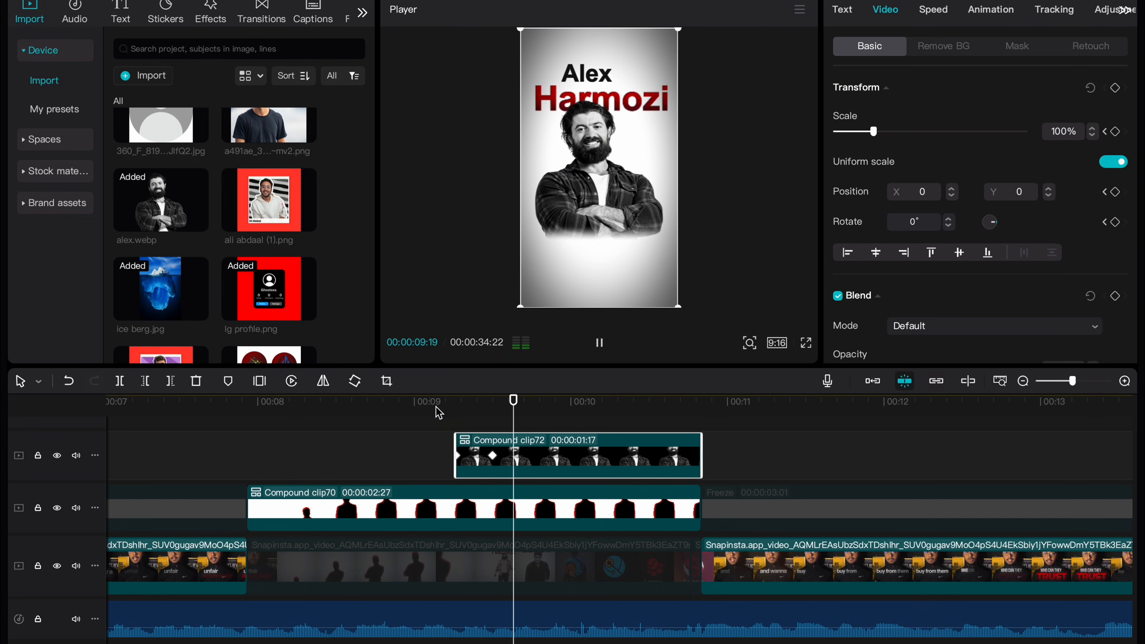
Lengthen the portrait's slide-in by delaying its end keyframe, shift the compound clip slightly earlier, and preview it
left_click_drag(492, 457, 512, 459)
left_click(393, 477)
left_click_drag(394, 477, 464, 468)
left_click(378, 478)
key("space")
key("space")
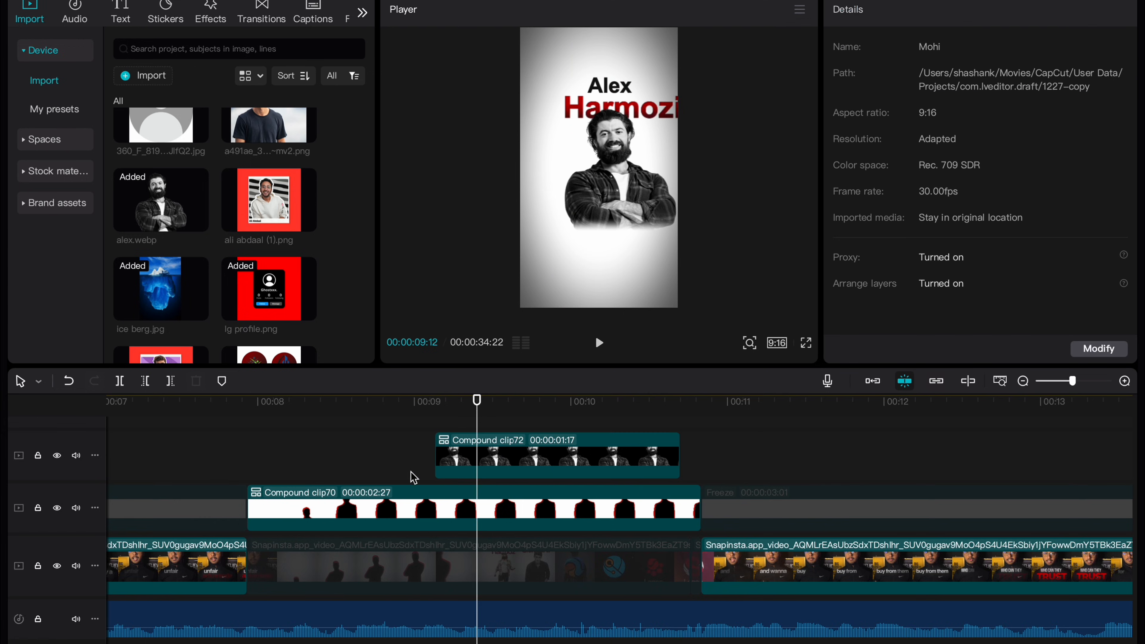
Extend the portrait compound clip to the end of the silhouette scene, smooth its slide-in keyframe curve, and preview the result
left_click(478, 468)
left_click_drag(681, 461, 701, 460)
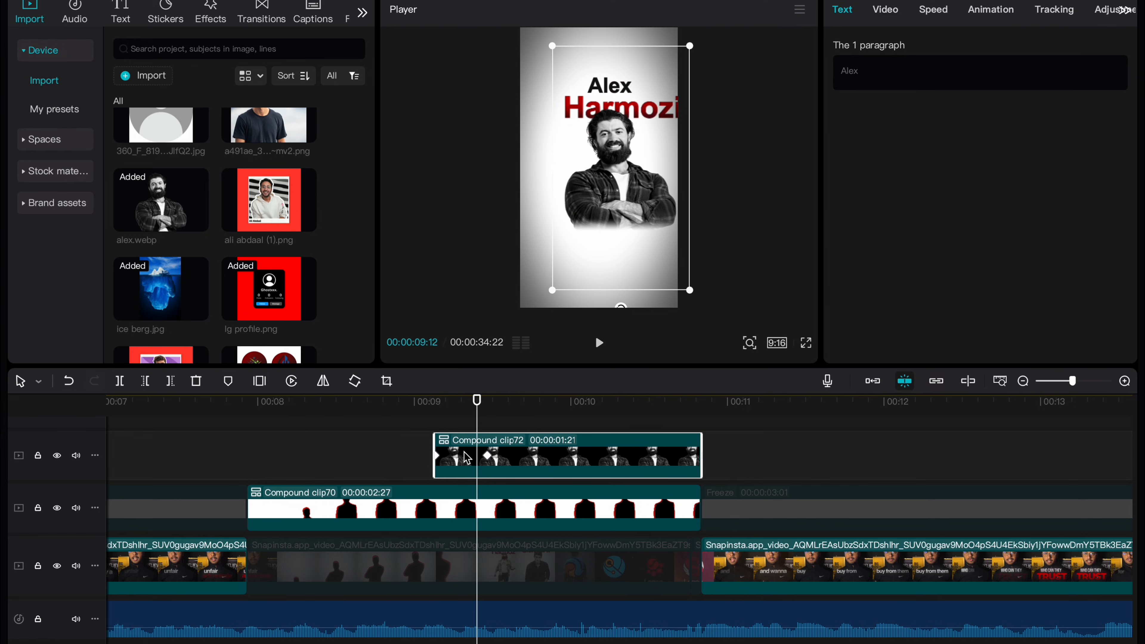
key("alt+k")
left_click_drag(464, 453, 454, 436)
left_click(464, 481)
left_click_drag(453, 505, 424, 536)
left_click(411, 519)
key("space")
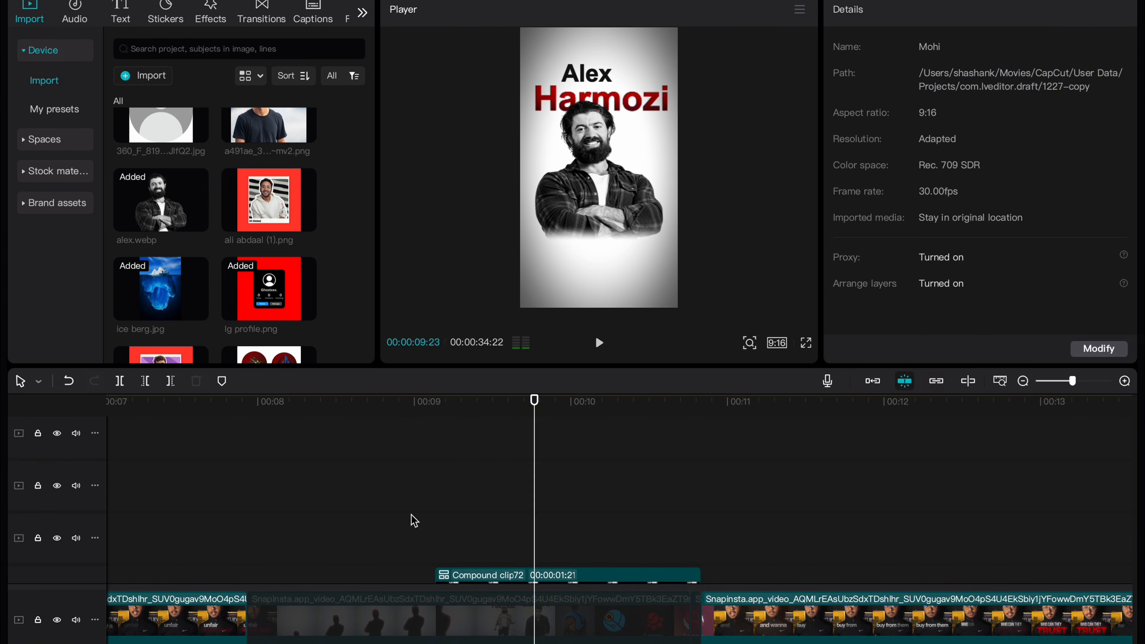
key("space")
Split the portrait compound clip and replace alex.webp inside its second part with the a491ae cut-out of the man in a navy T-shirt
left_click_drag(487, 439, 477, 439)
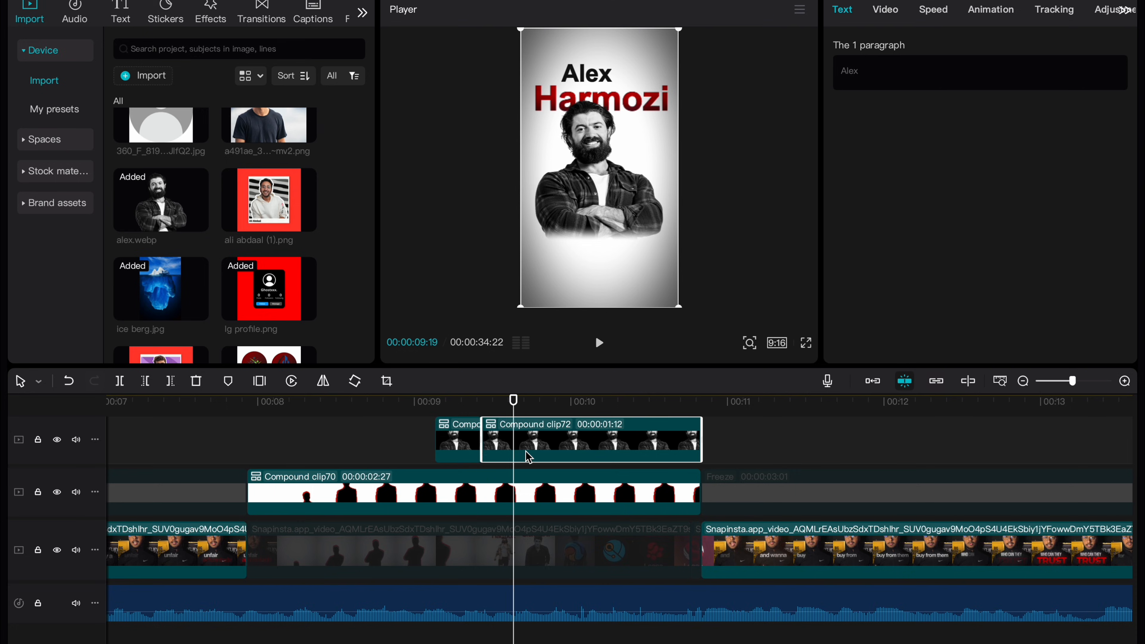
double_click(497, 445)
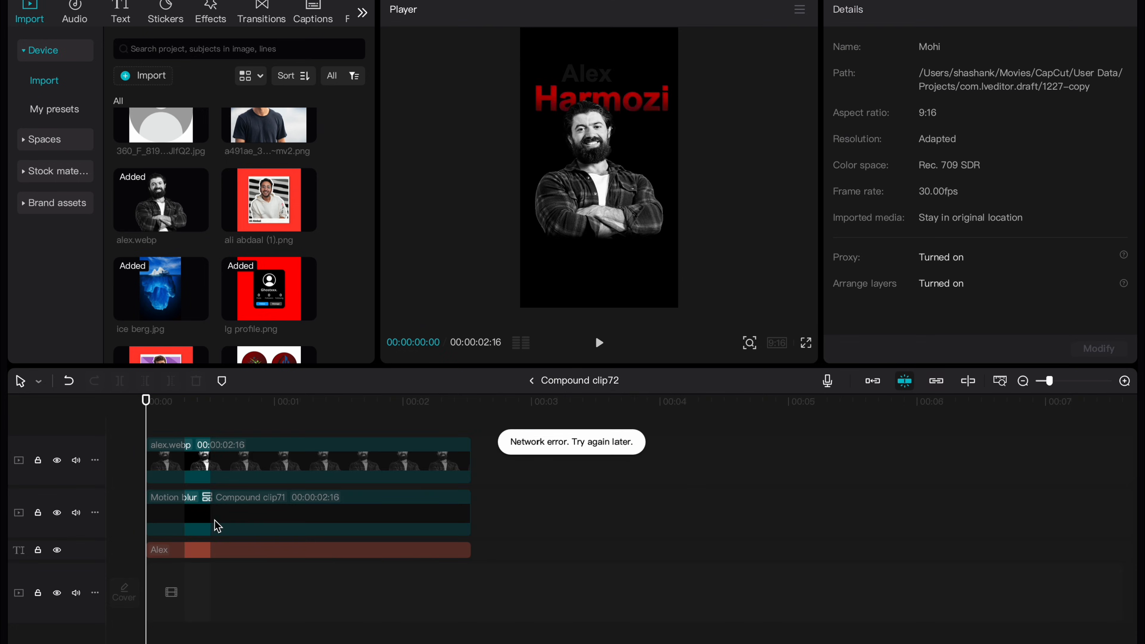
left_click_drag(160, 218, 203, 468)
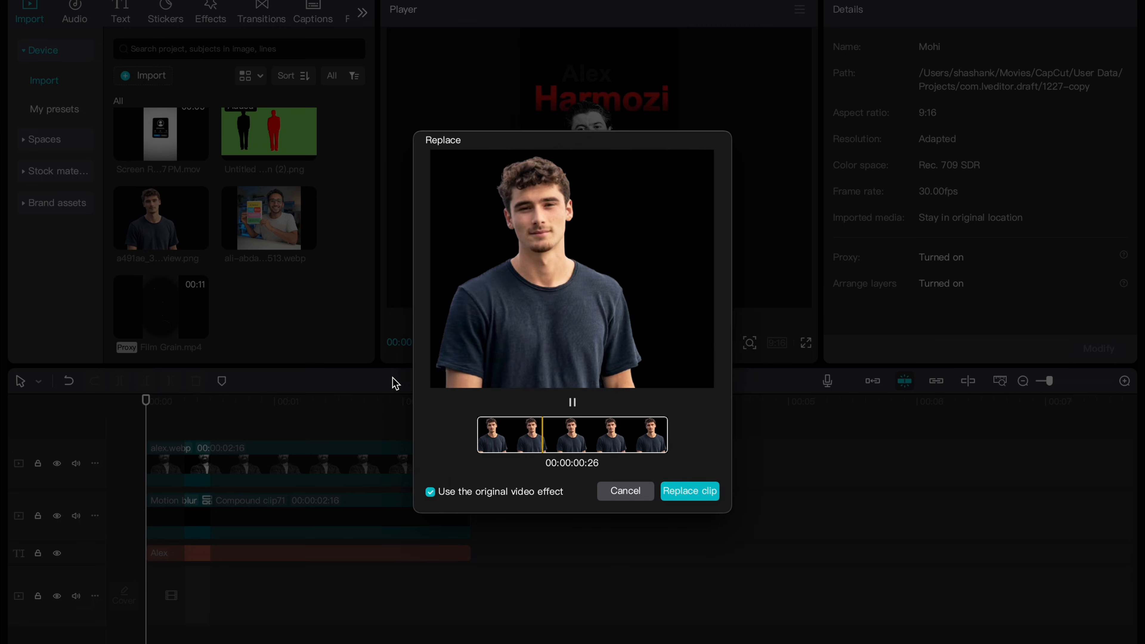
key("Return")
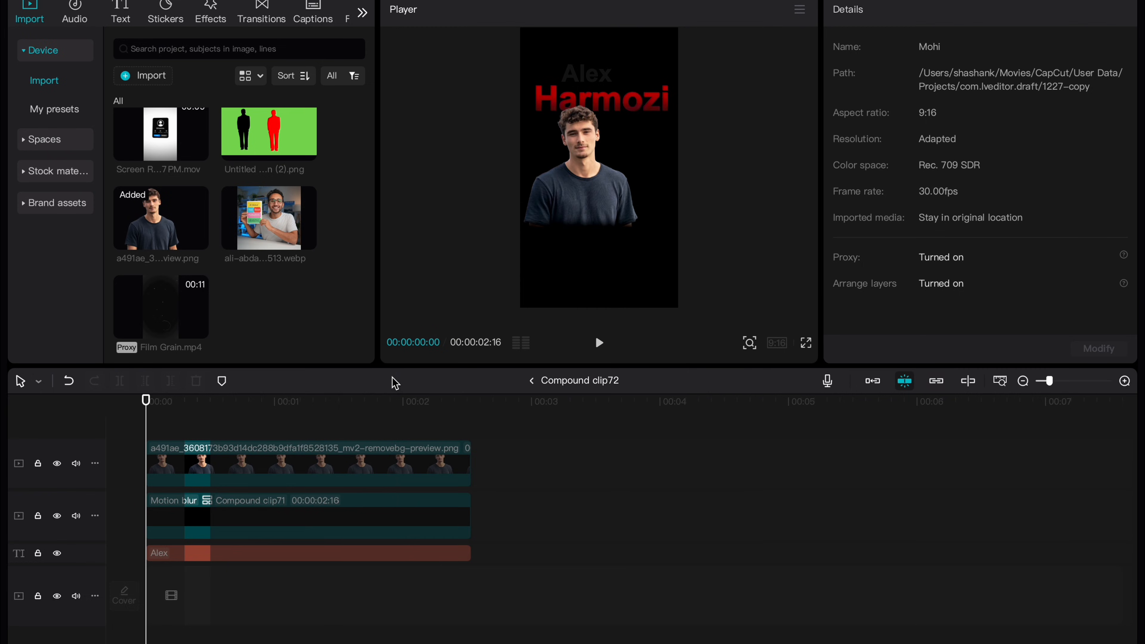
Change the second portrait's captions to "Iman" and "Gadzhi" and scale its cut-out image down to fit
left_click(191, 558)
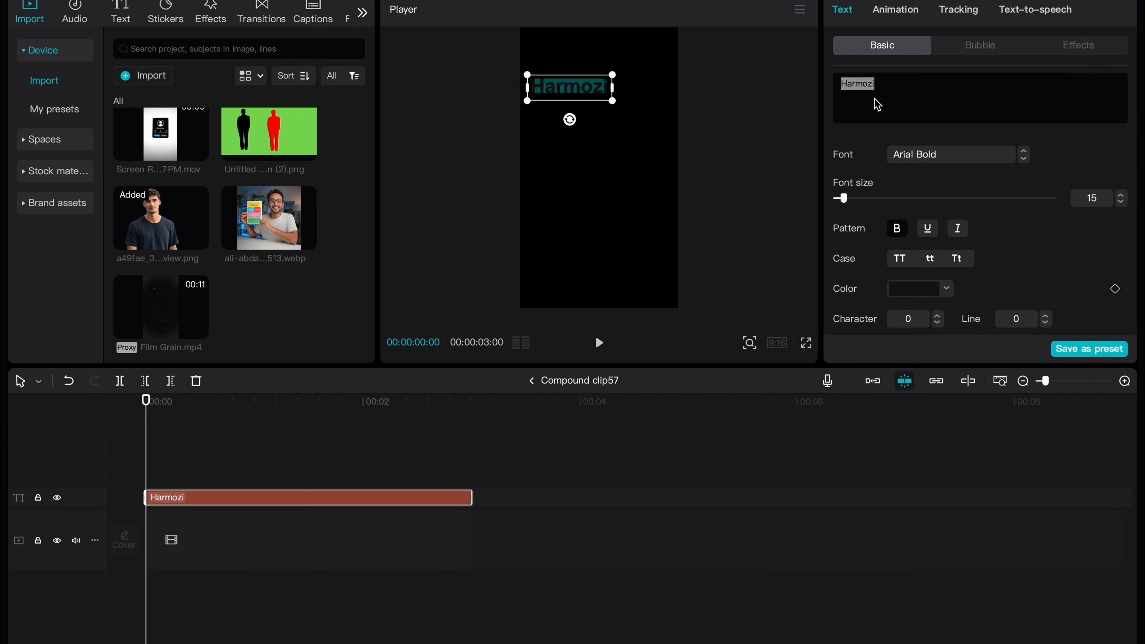
left_click(531, 381)
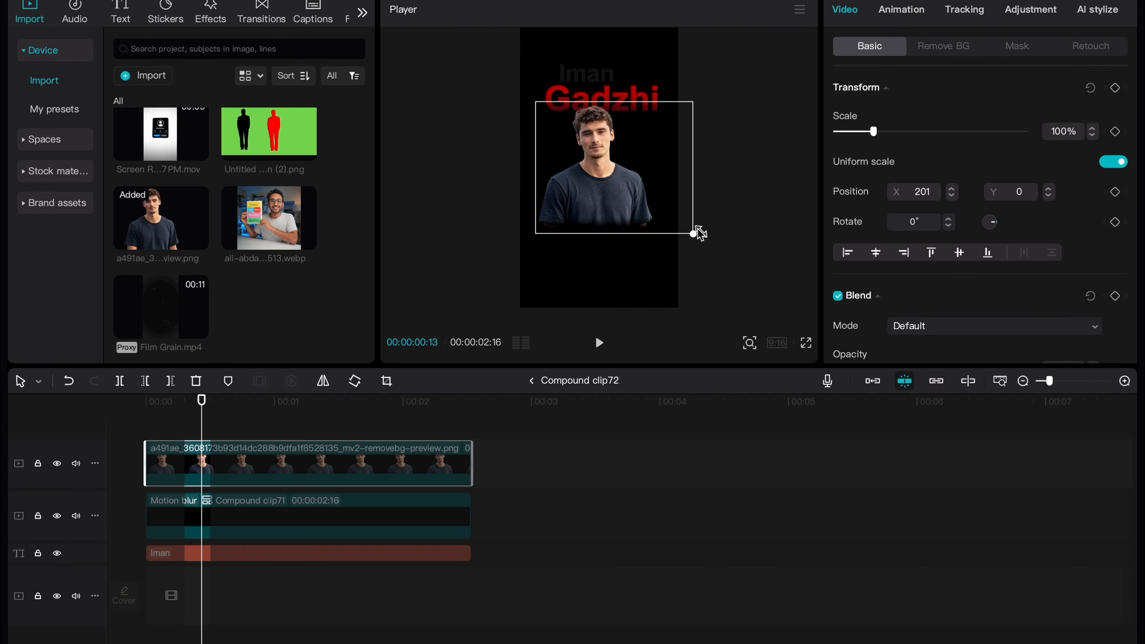
left_click_drag(696, 235, 661, 216)
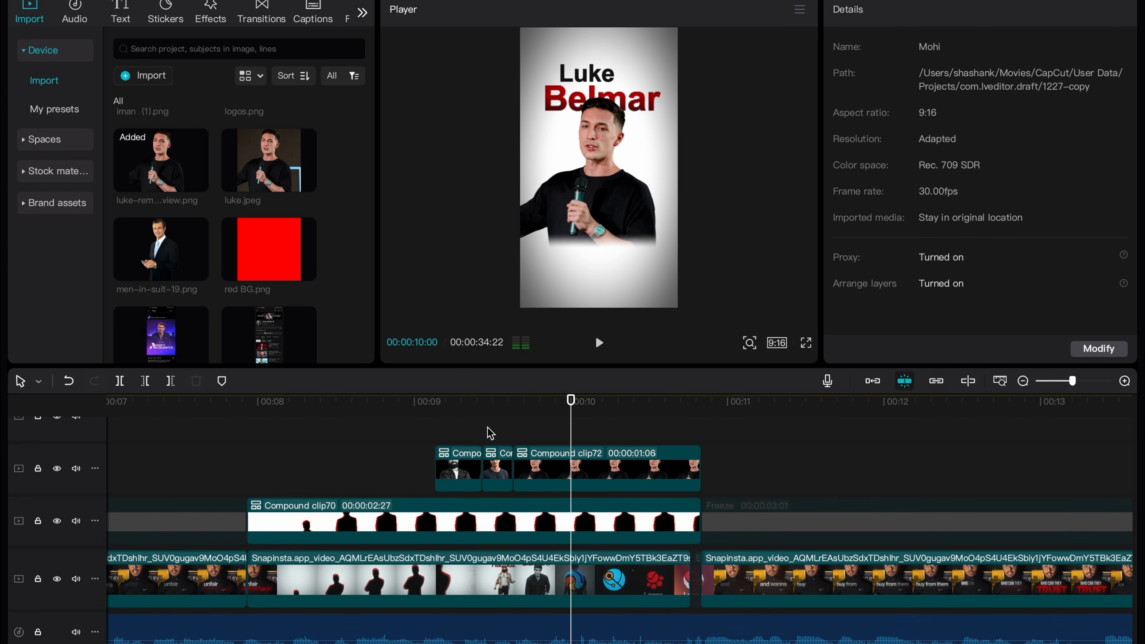
Add the stock black clip above the Luke Belmar portrait clip and trim its end to 00:00:10:25, where the silhouette scene ends
left_click(555, 469)
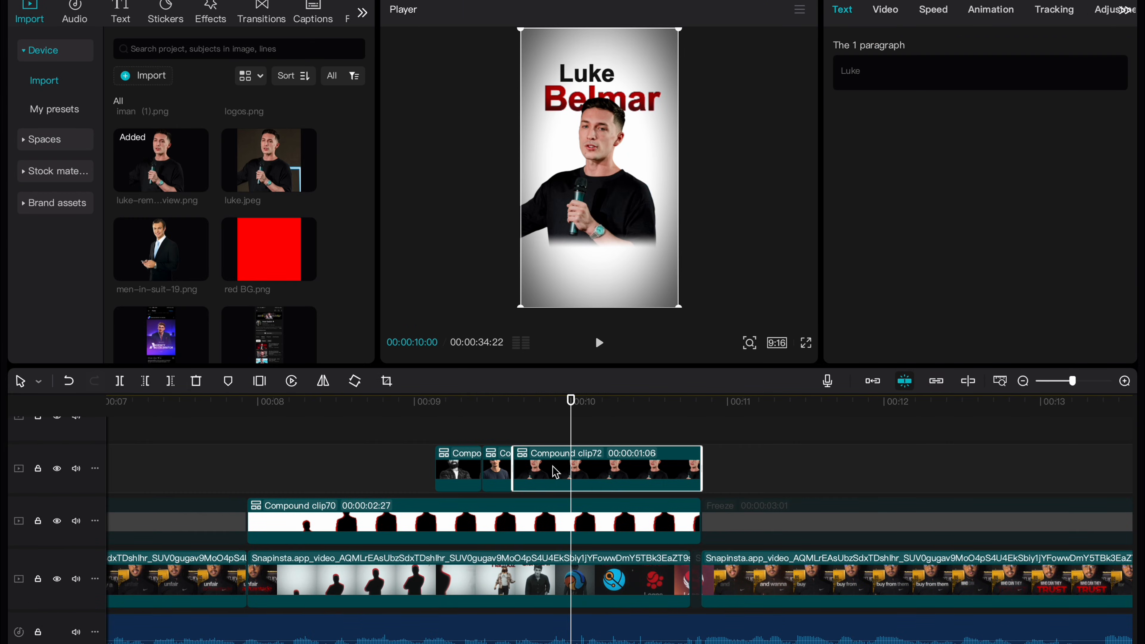
left_click(55, 109)
left_click(54, 171)
left_click_drag(271, 141, 516, 417)
scroll(677, 455, "up", 2)
left_click(706, 498)
left_click(707, 485)
key("w")
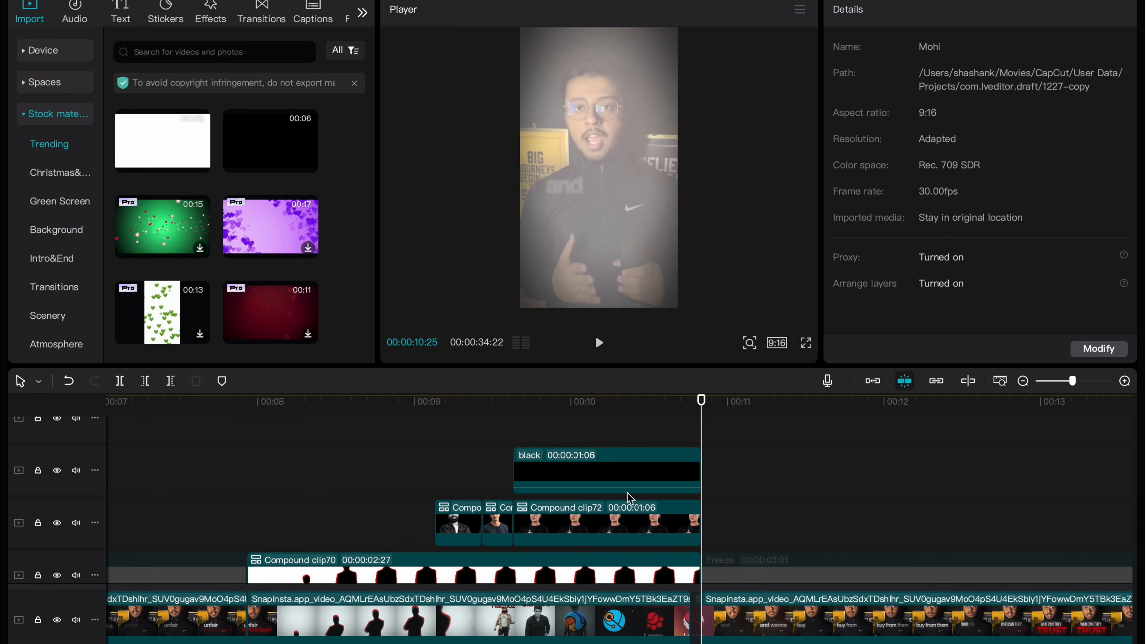
Scale the black clip to 316% to fill the frame and cut an oval opening with a reversed circle mask about 319 by 470
key("Left")
left_click(617, 196)
left_click_drag(676, 210, 776, 434)
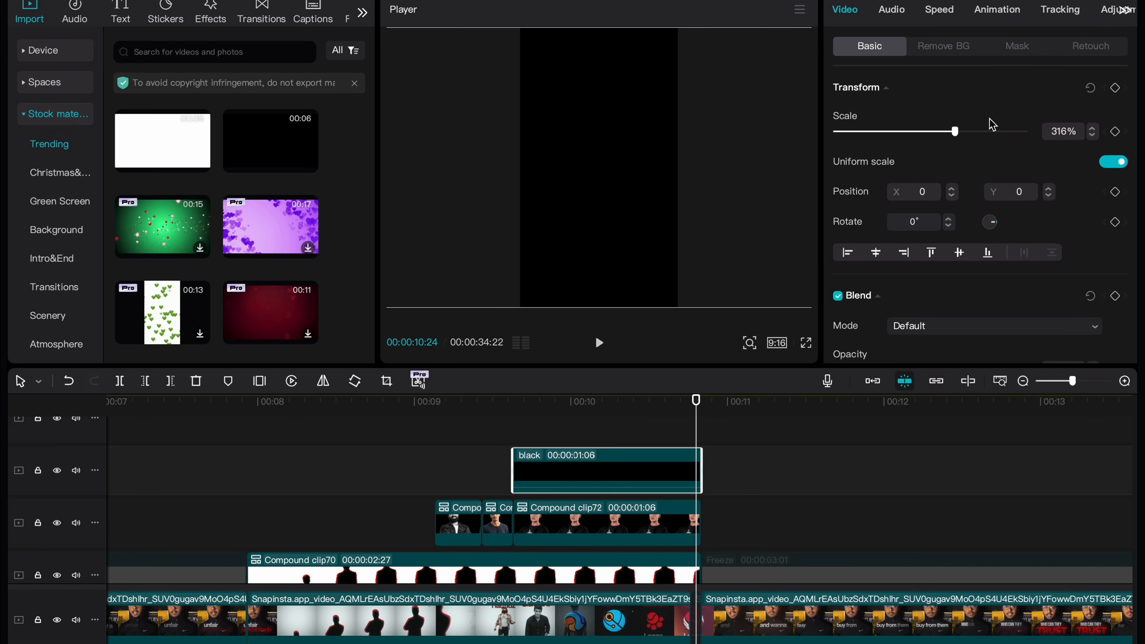
left_click(1015, 46)
left_click(1031, 137)
left_click_drag(674, 171, 650, 171)
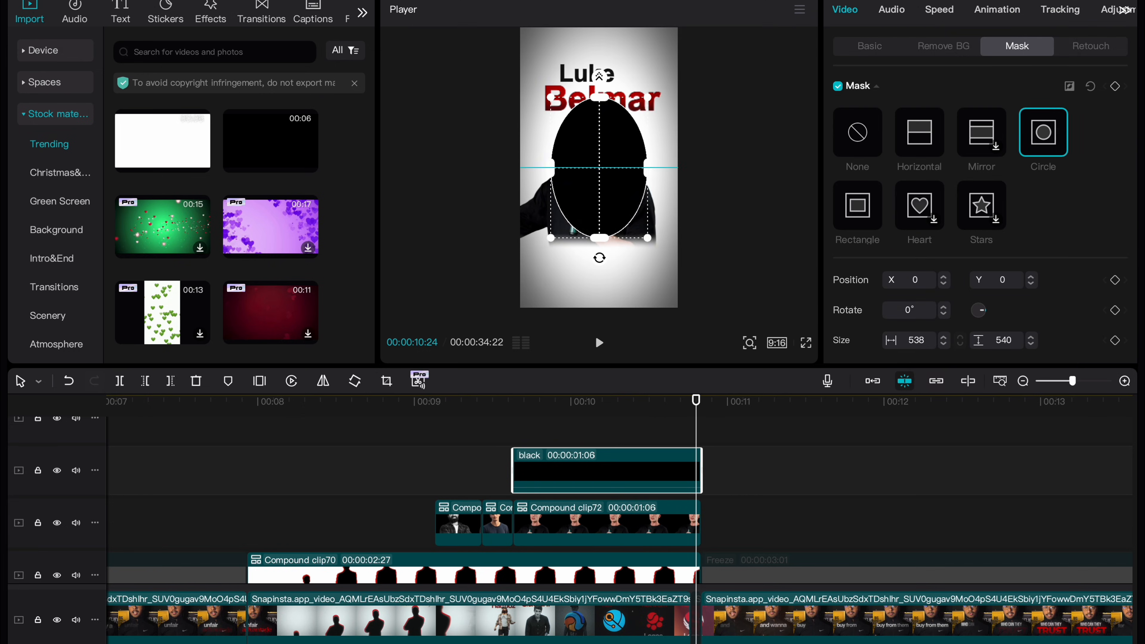
left_click(1067, 88)
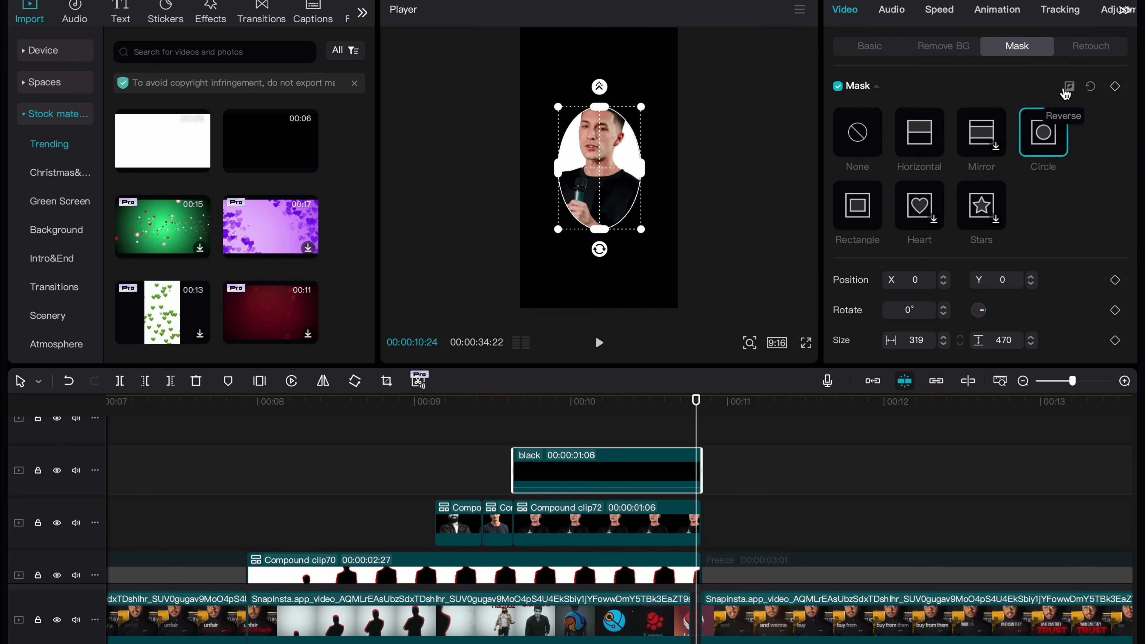
Keyframe the black clip's mask to shrink from about 2393 by 3533 at 00:00:09:19 to 128 by 189, with less feather at the start
left_click(514, 440)
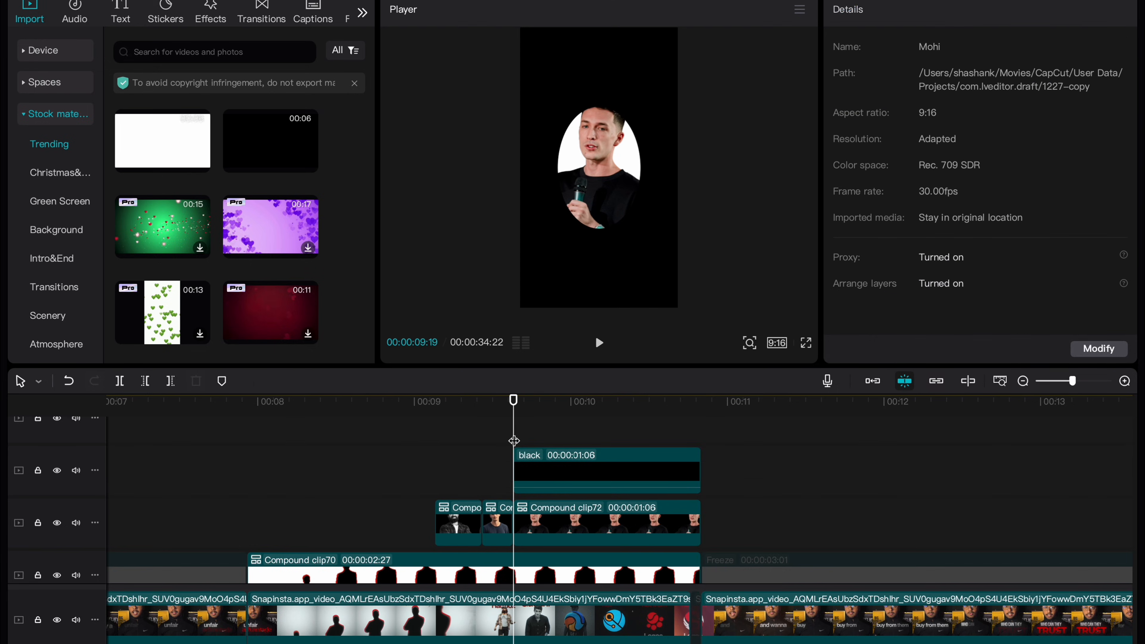
left_click(616, 239)
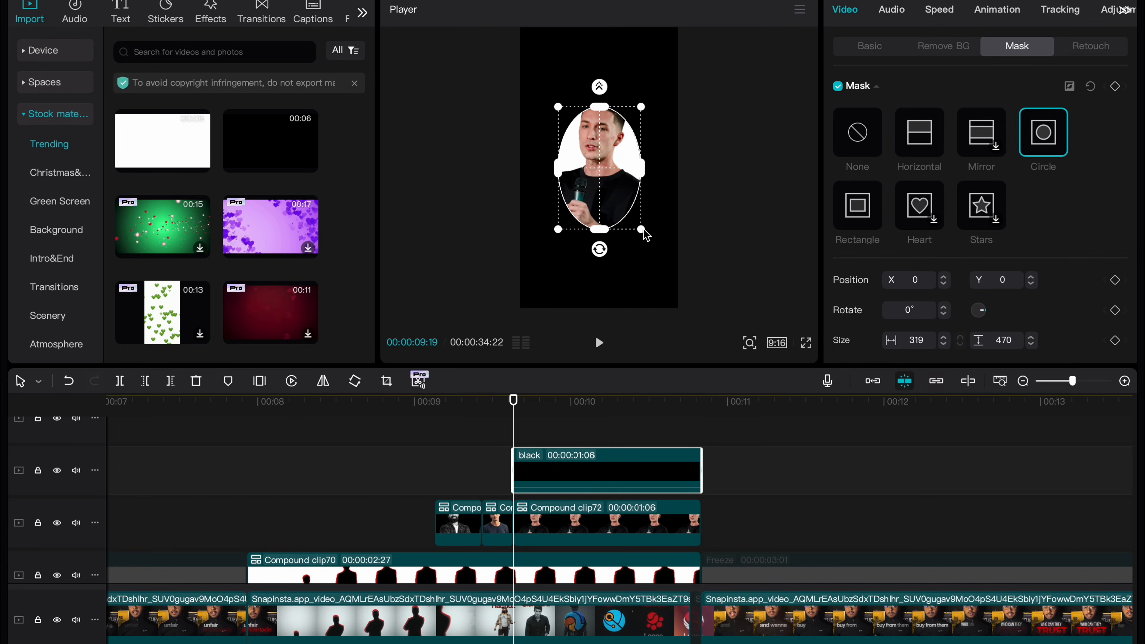
left_click_drag(643, 229, 621, 196)
left_click_drag(602, 119, 603, 109)
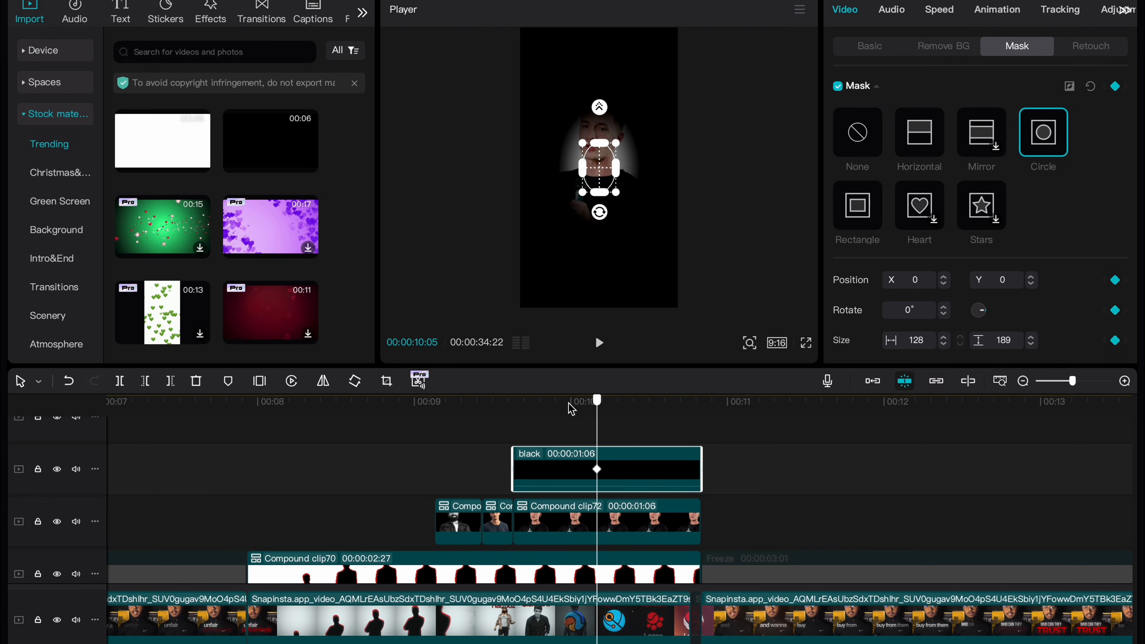
left_click(513, 410)
left_click_drag(621, 201, 912, 467)
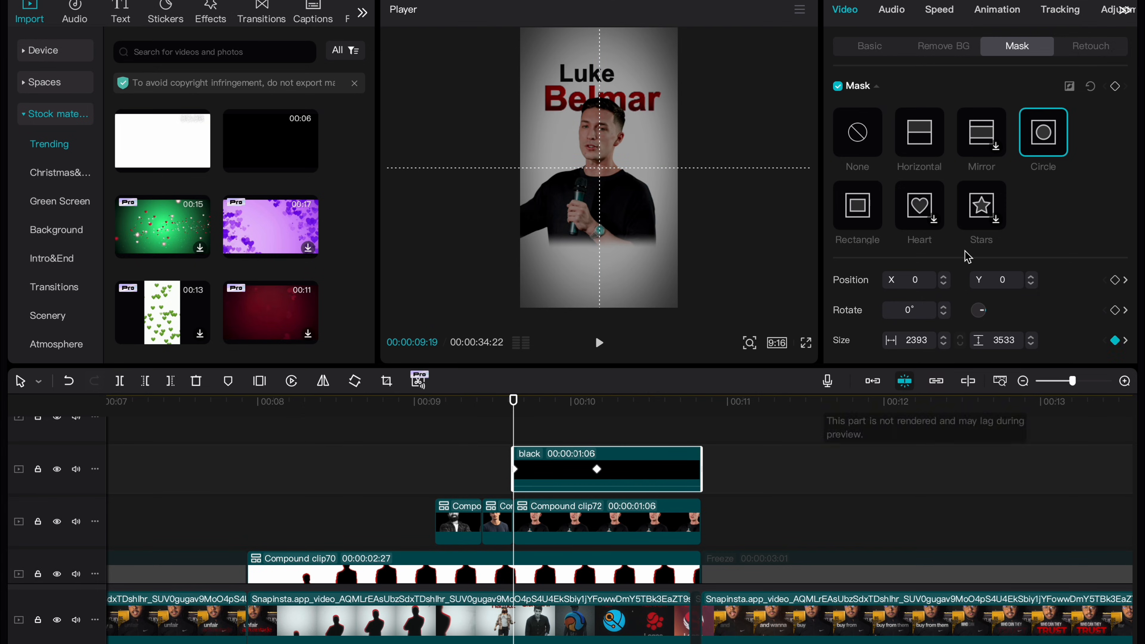
scroll(966, 256, "down", 1)
left_click(834, 339)
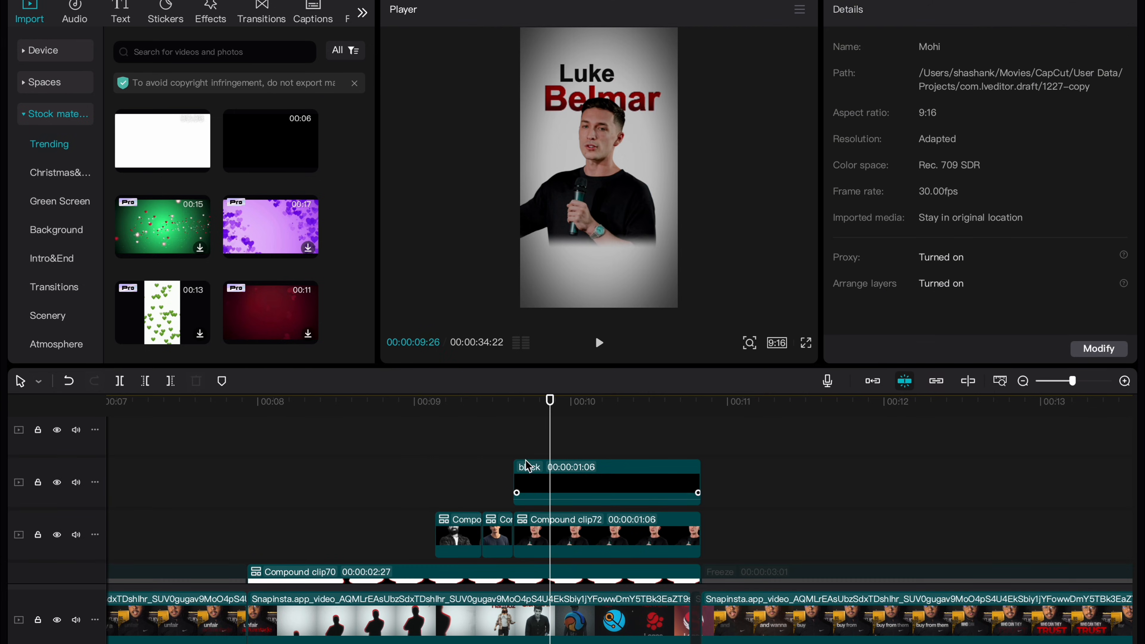
Place logos.png between the portrait and black clips, crop it to the green figures logo, and shrink it over the portrait
left_click(54, 50)
scroll(217, 225, "up", 3)
left_click_drag(269, 209, 518, 515)
left_click(370, 381)
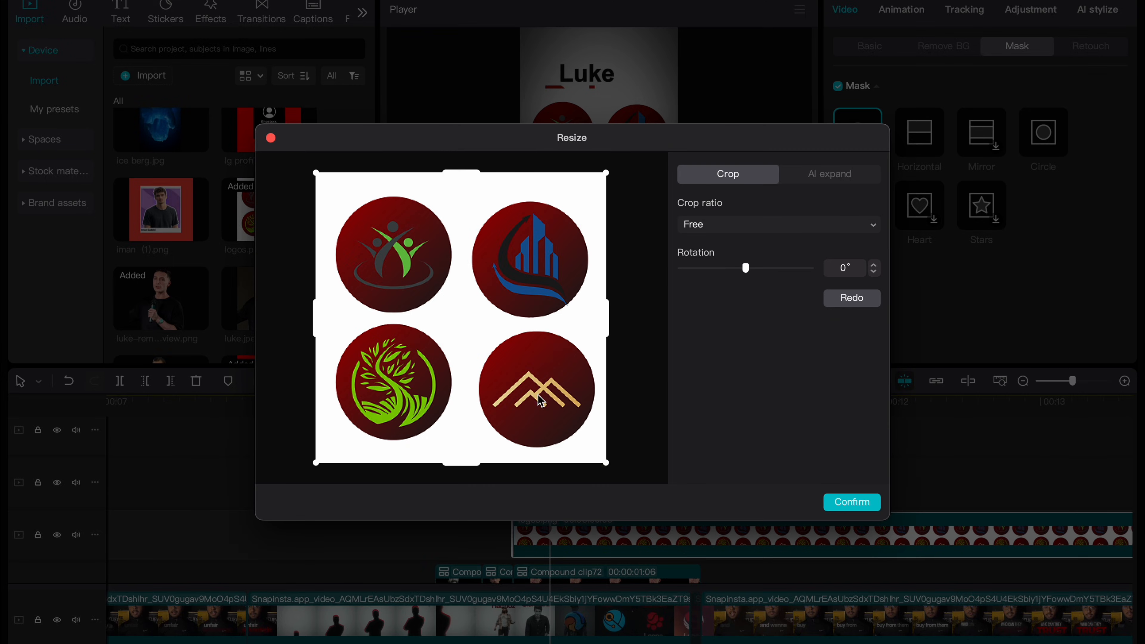
left_click_drag(605, 463, 464, 335)
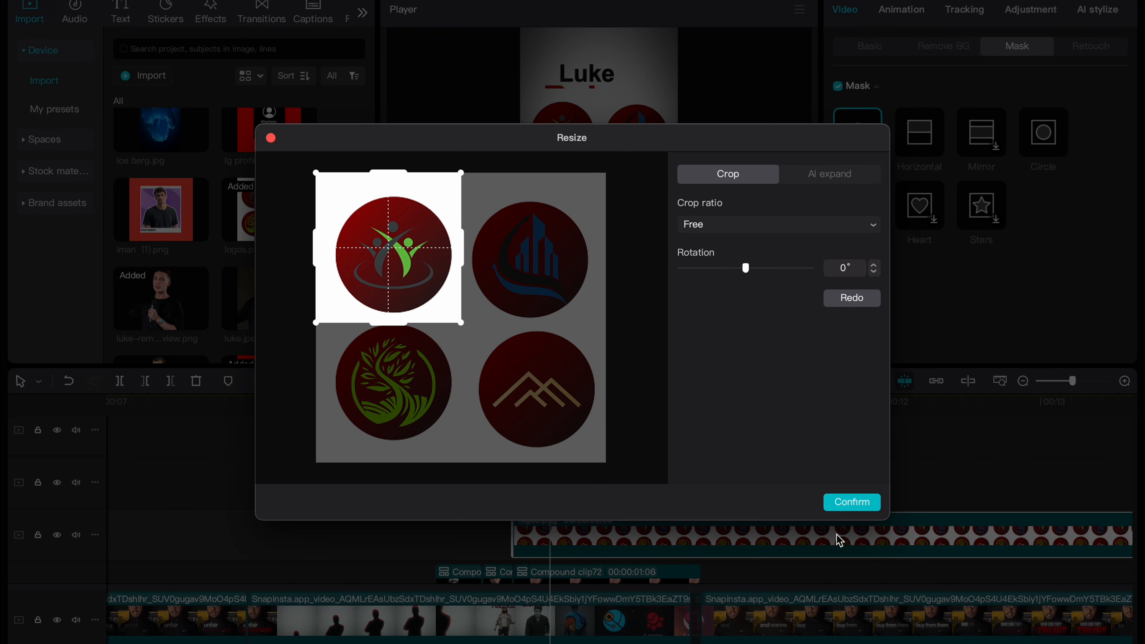
left_click(863, 504)
left_click_drag(679, 255, 609, 205)
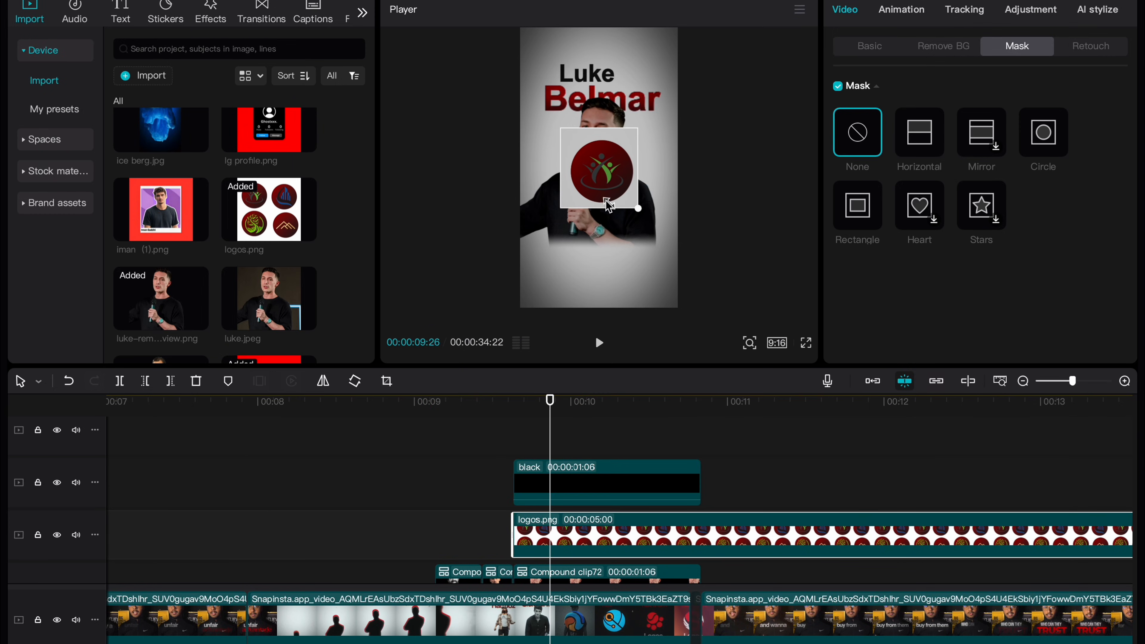
Remove the logo's white background with a chroma key at intensity 100 and trim the clip to end with the black clip
left_click(911, 48)
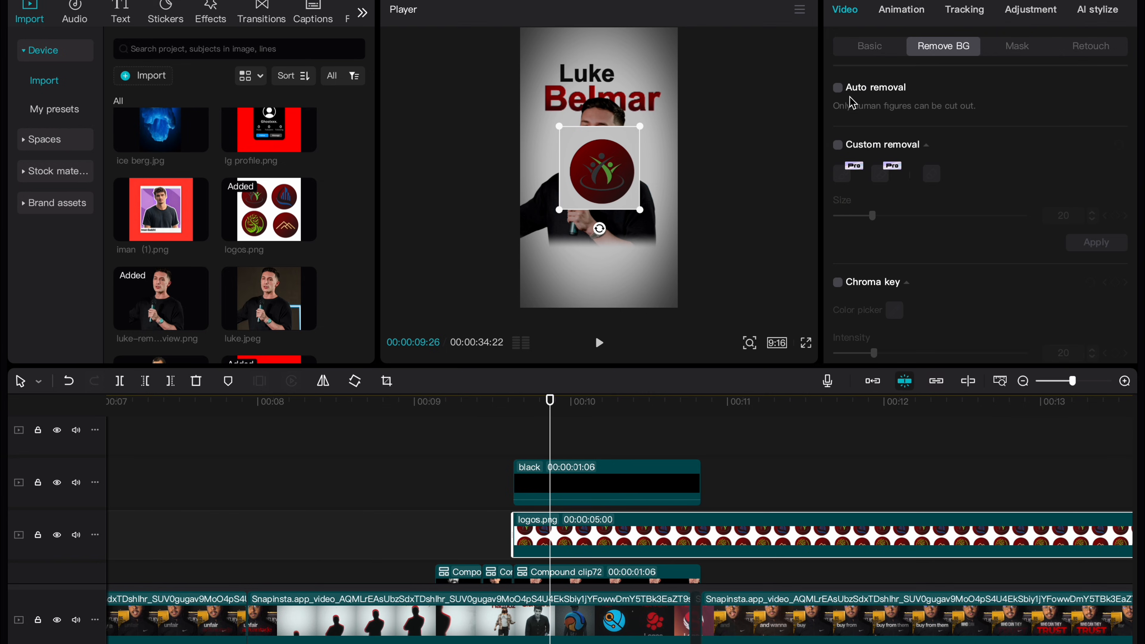
left_click(838, 283)
scroll(896, 261, "down", 3)
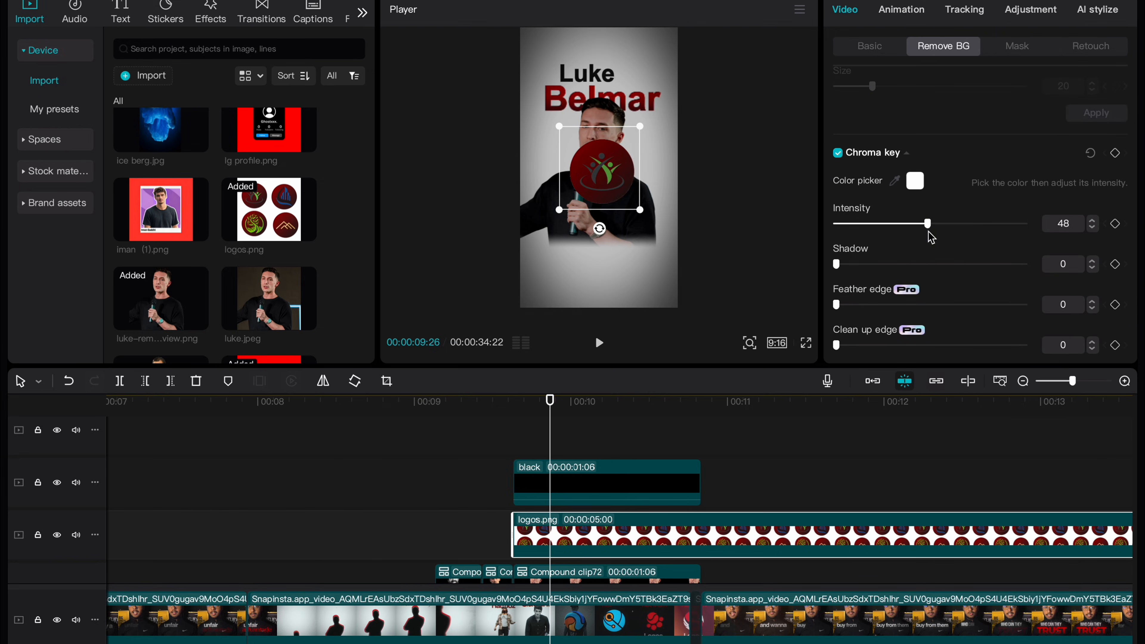
left_click(700, 451)
left_click(723, 529)
key("w")
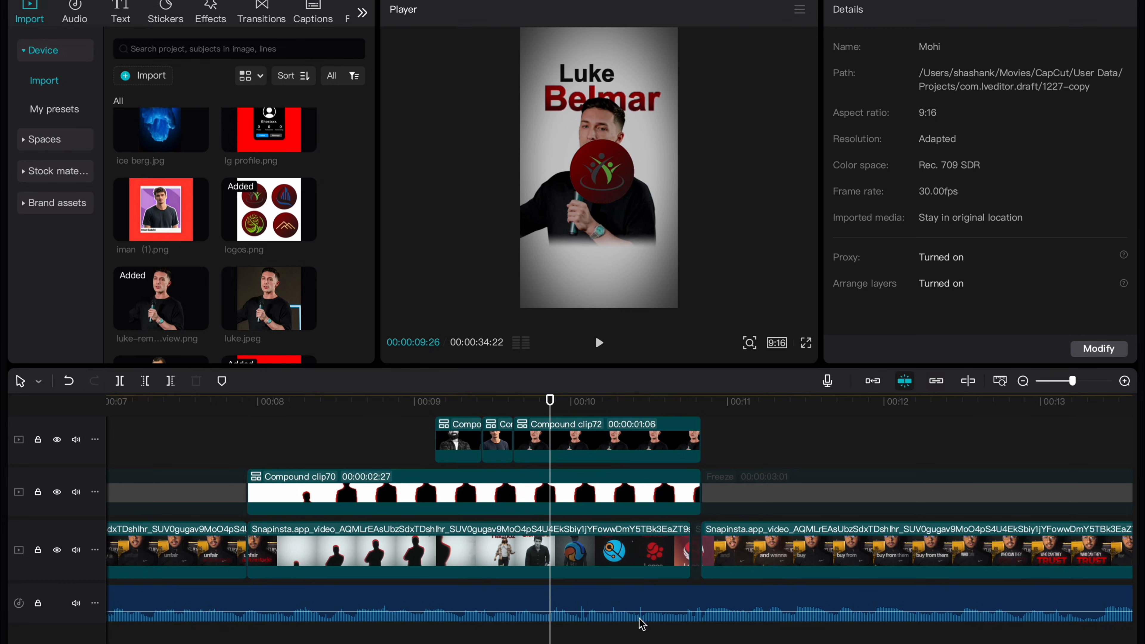
Trim the start of the logos.png clip to 00:00:09:26
scroll(558, 606, "up", 3)
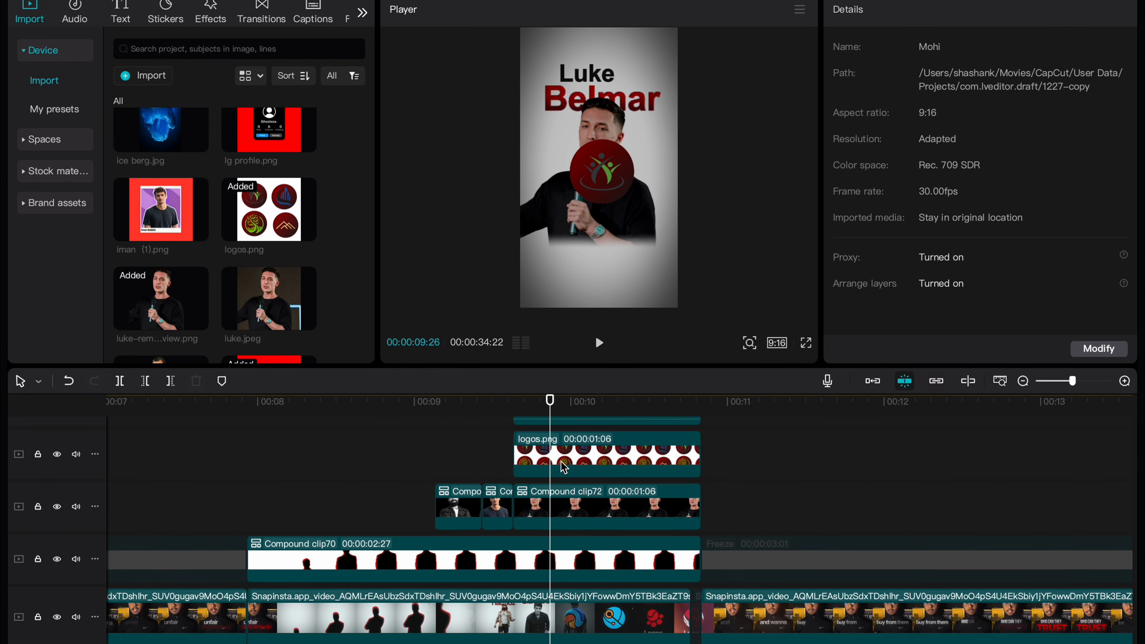
left_click(594, 468)
left_click_drag(731, 454, 702, 455)
scroll(585, 543, "down", 1)
scroll(583, 538, "down", 3)
left_click(566, 627)
scroll(566, 611, "up", 2)
key("Right")
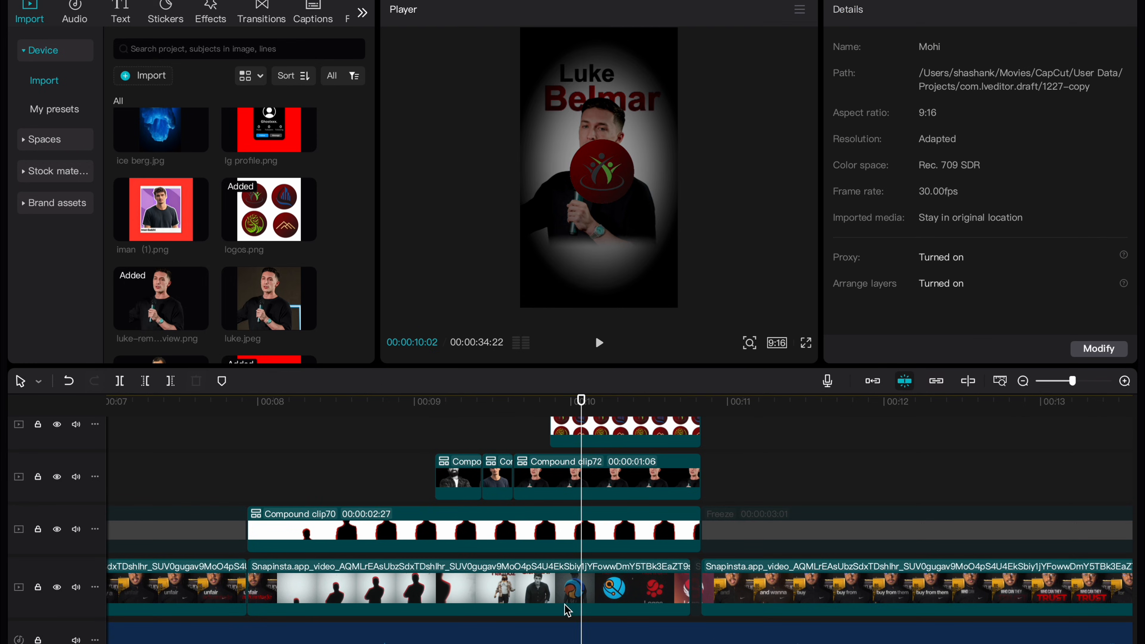
Split the logos.png clip at 00:00:10:02, 00:00:10:08 and 00:00:10:13 into four segments
scroll(581, 541, "up", 2)
left_click(599, 469)
scroll(597, 464, "down", 2)
key("Right")
key("Right")
key("Right")
key("Right")
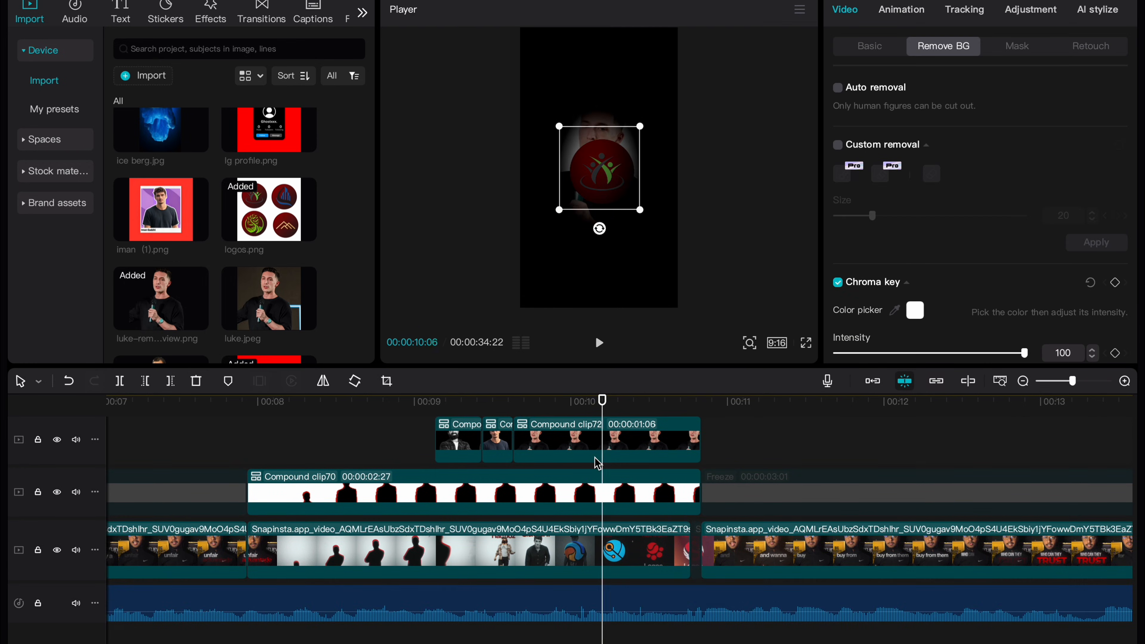
scroll(597, 463, "up", 2)
scroll(637, 449, "down", 2)
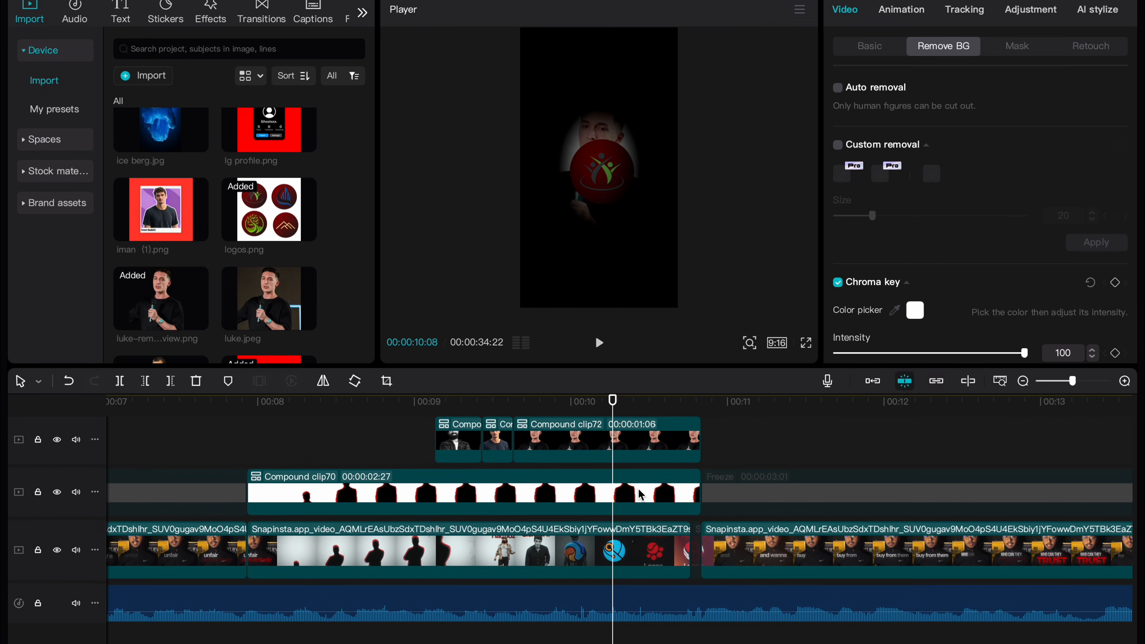
scroll(640, 494, "up", 2)
left_click(646, 474)
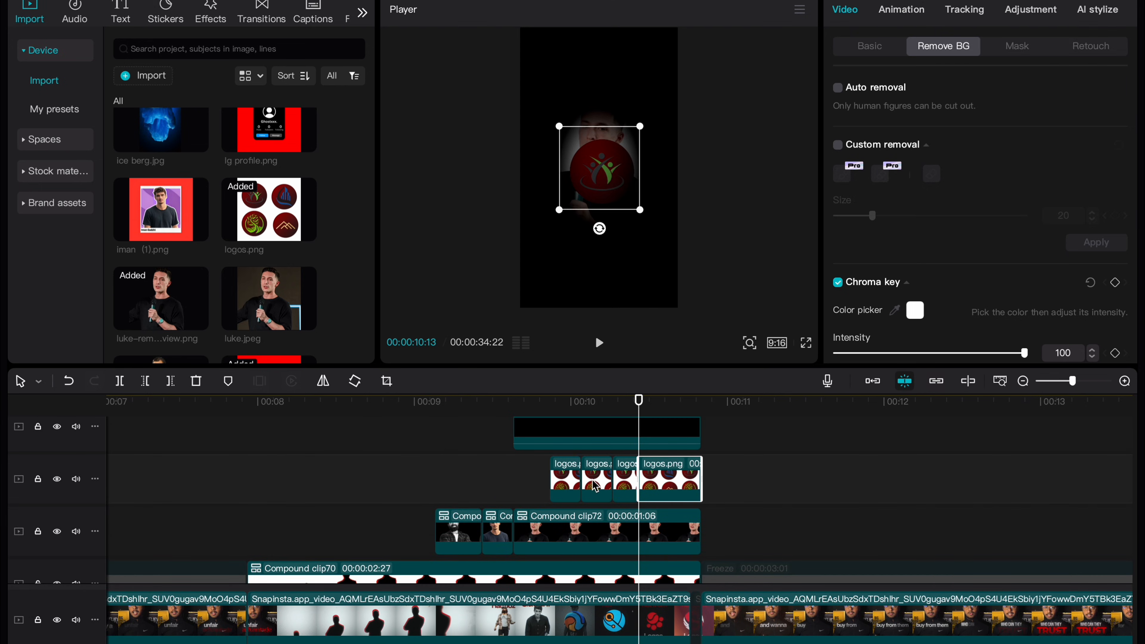
Crop the second, third and fourth logo segments to the building, tree and mountain logos respectively
left_click(386, 381)
left_click_drag(375, 289, 520, 294)
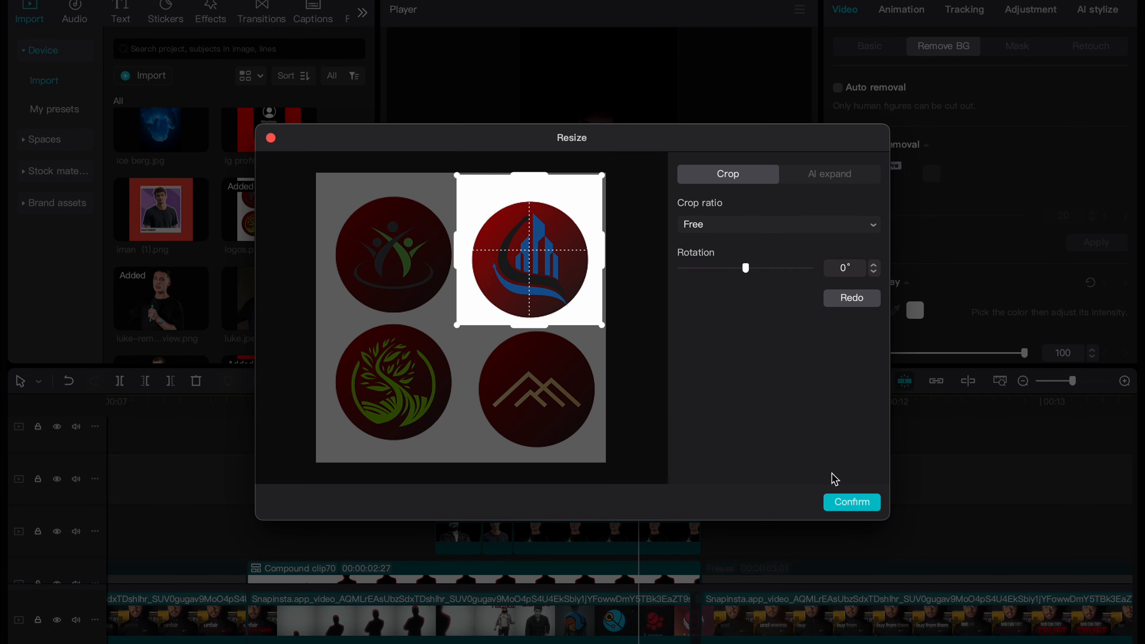
left_click(845, 501)
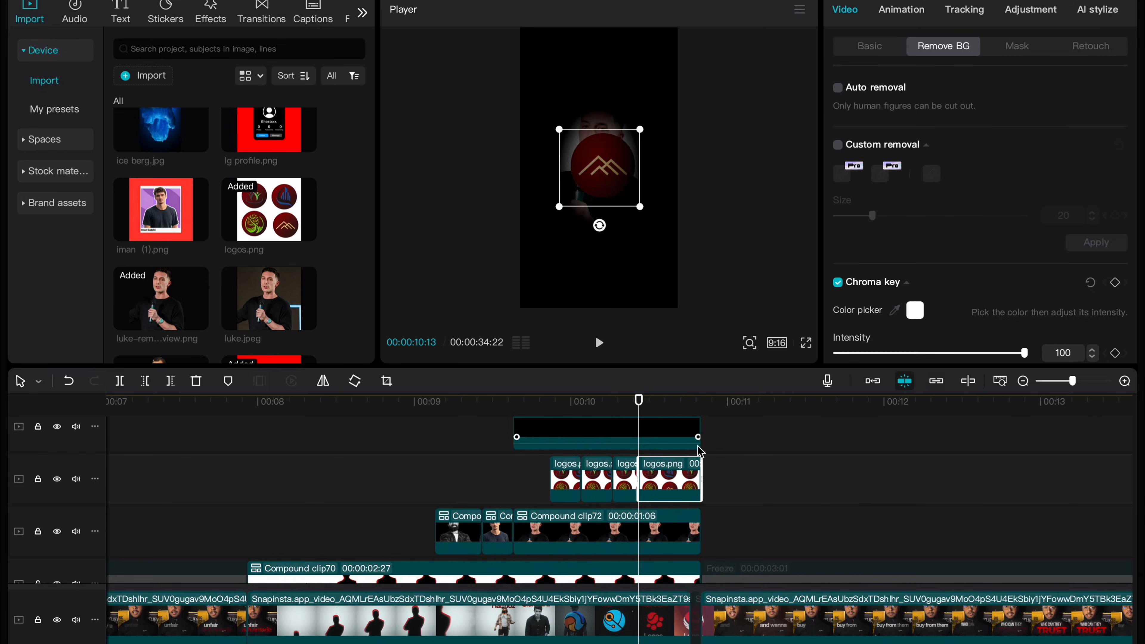
Stack the four logo segments on the track above the black clip and preview the logo sequence
left_click_drag(572, 440, 570, 539)
left_click_drag(549, 500, 547, 571)
left_click(482, 522)
key("space")
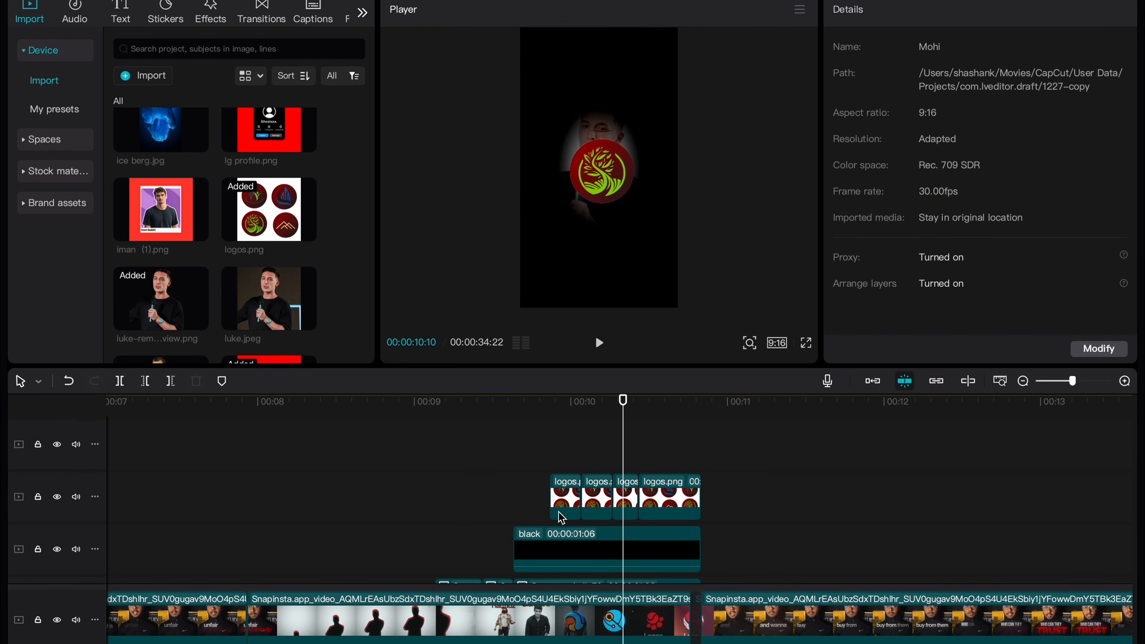
End the Luke Belmar portrait clip where the first logo begins and lower the black clip's opacity to 90%
left_click(569, 438)
left_click(577, 551)
left_click(598, 561)
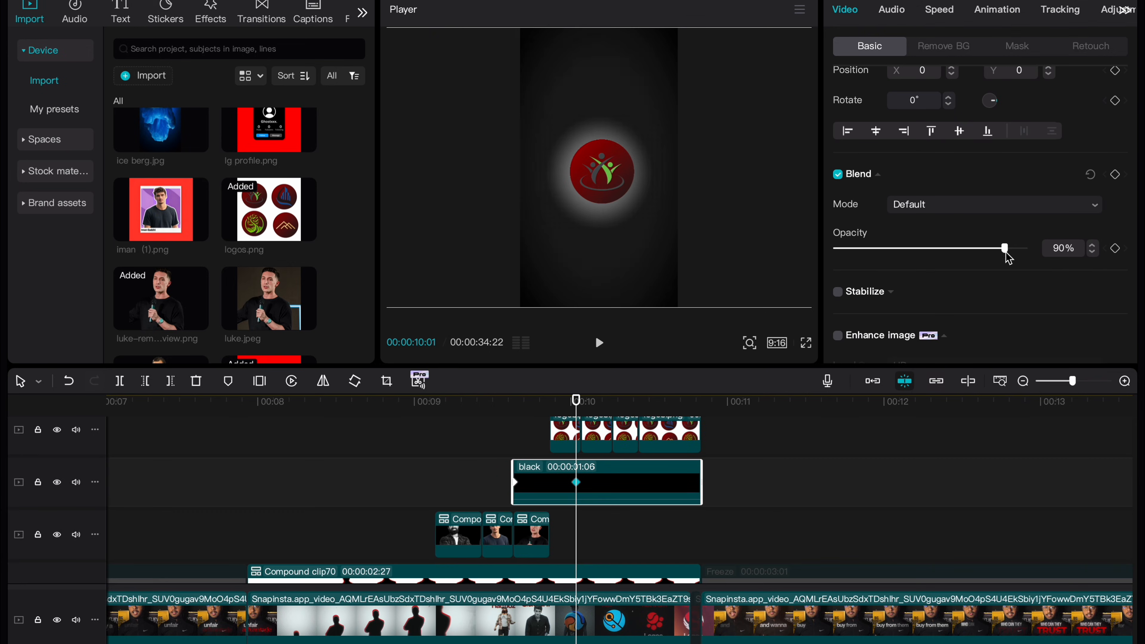
mouse_move(1002, 250)
left_mouse_down()
mouse_move(1016, 258)
mouse_move(1003, 250)
left_mouse_up()
Reduce the feather of the black clip's circle mask at the 00:00:10:01 keyframe and preview the scene
left_click(1016, 46)
scroll(888, 309, "down", 1)
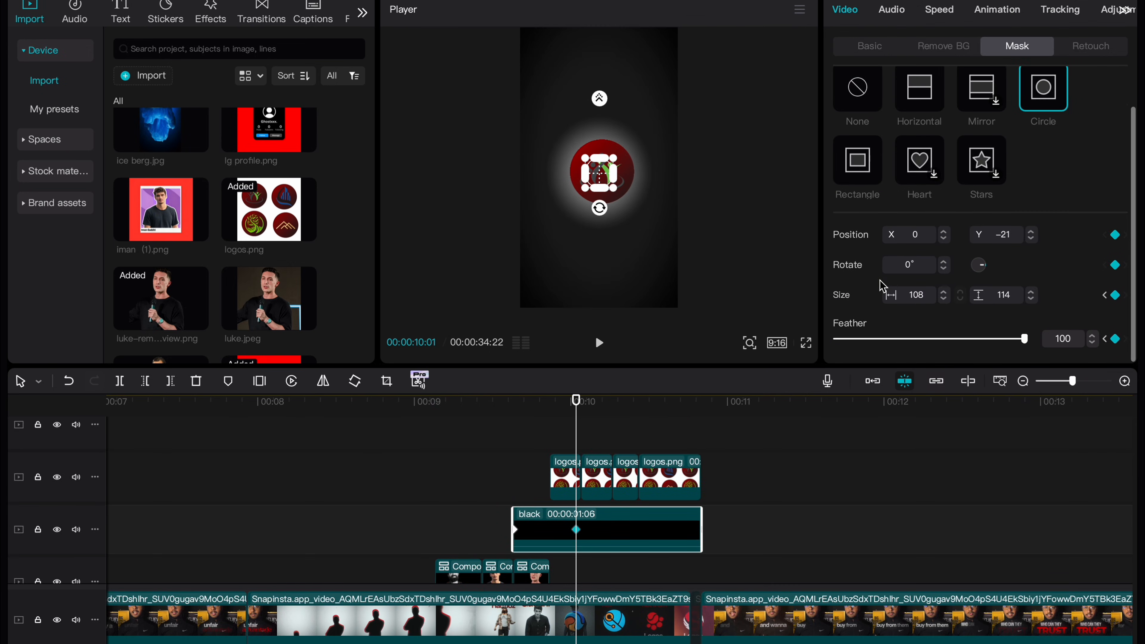
left_click_drag(1023, 341, 858, 363)
left_click(384, 512)
key("space")
key("space")
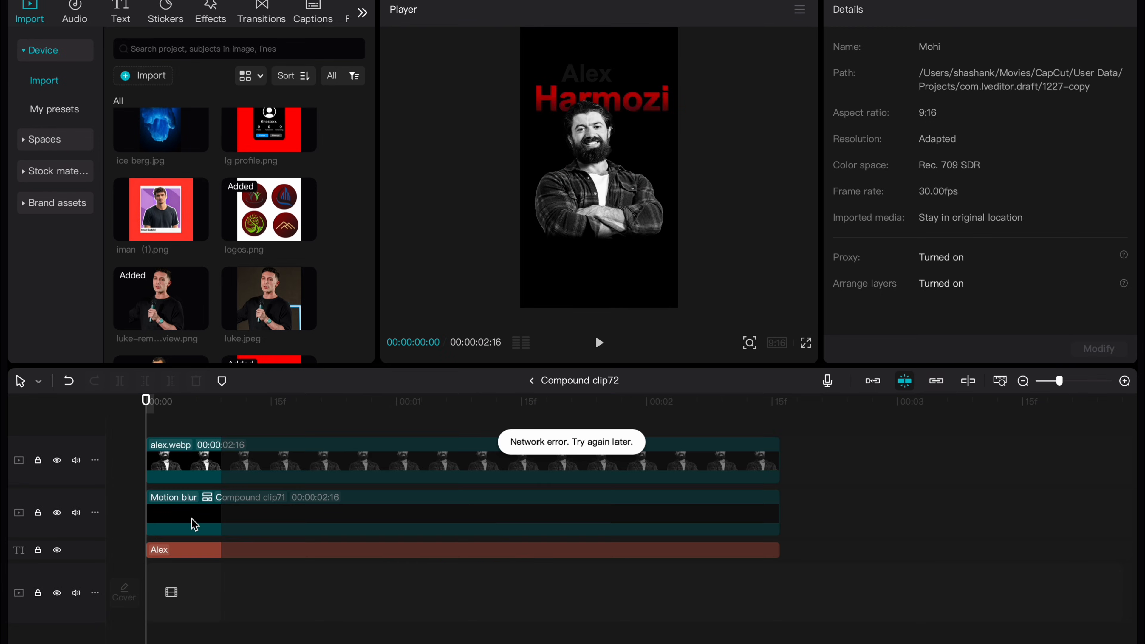
left_click(192, 520)
left_click(532, 385)
left_click(657, 437)
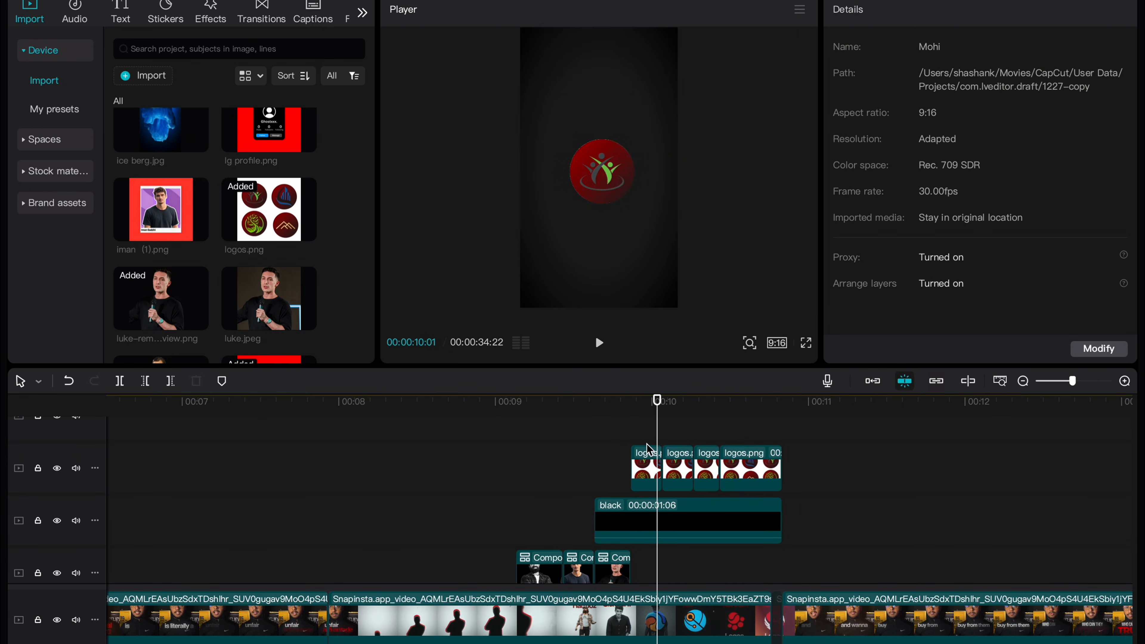
Paste the styled title clip over the logos, change both of its text layers to "not", and position it at X 65, Y -810
key("super+v")
left_click_drag(679, 493, 677, 541)
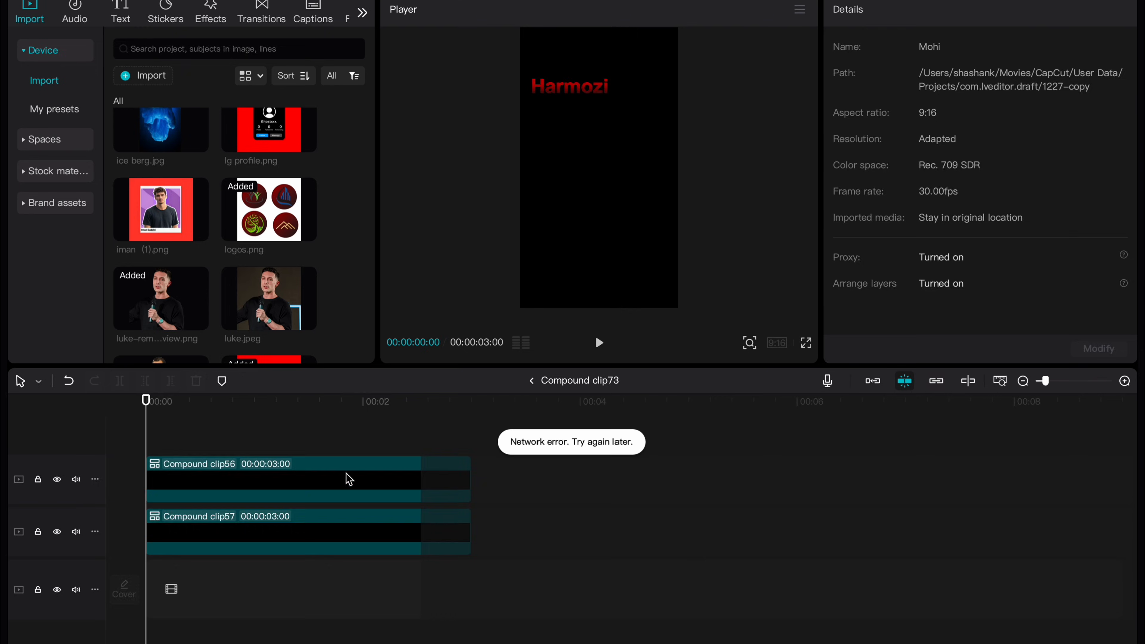
double_click(275, 475)
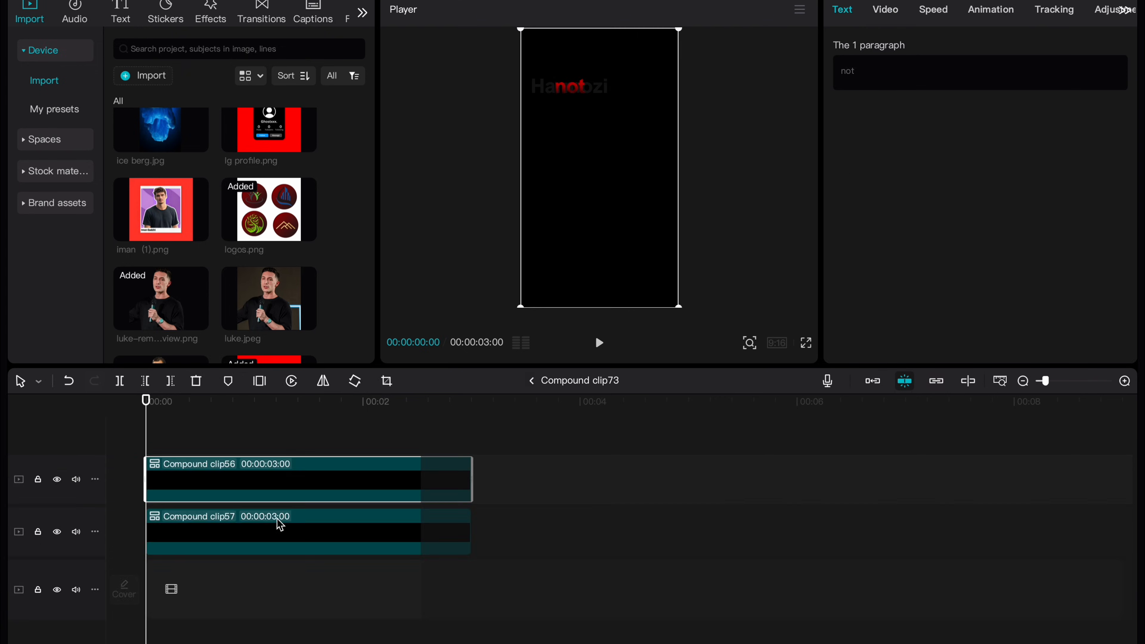
double_click(282, 521)
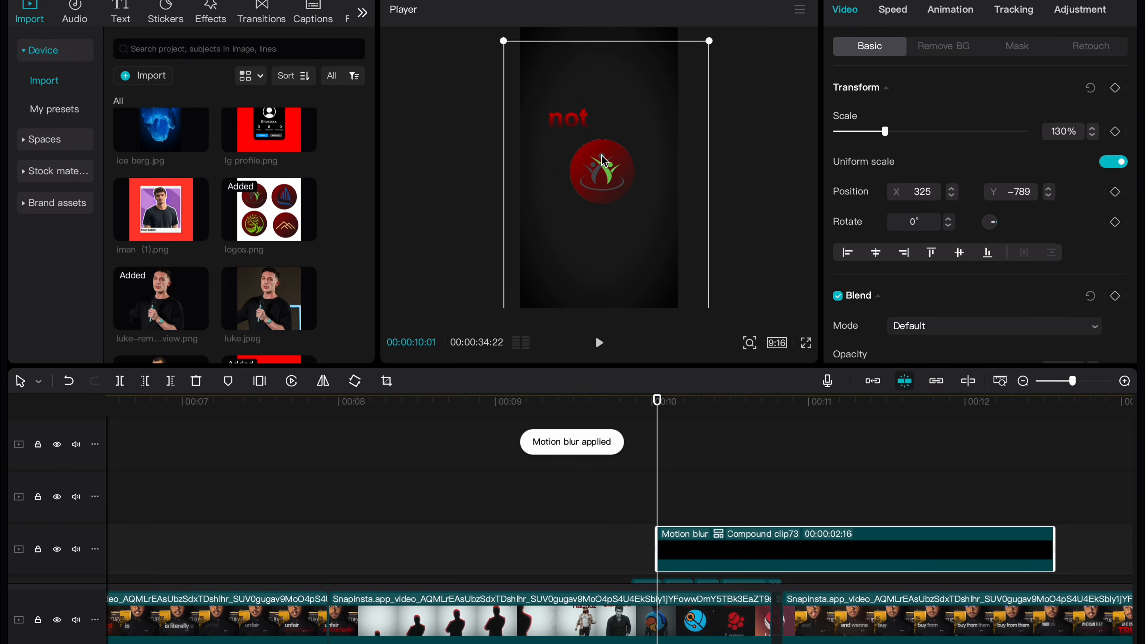
left_click_drag(603, 160, 601, 163)
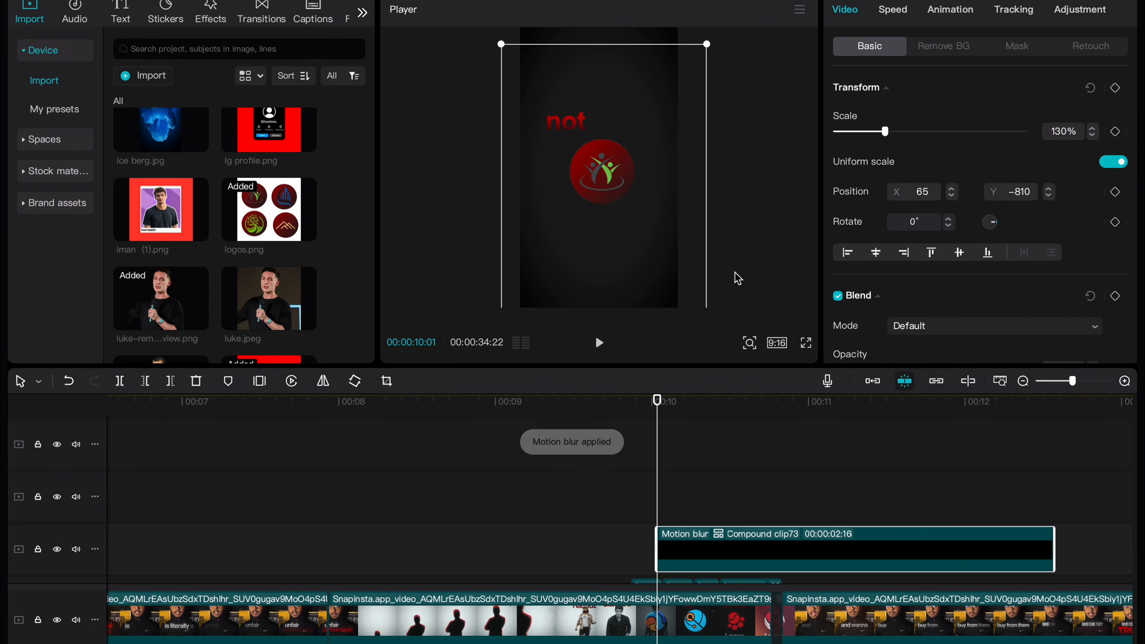
Preview the logo scene and start the "not" title clip at 00:00:09:27
scroll(696, 570, "down", 2)
left_click(624, 513)
key("space")
key("space")
scroll(624, 513, "down", 5)
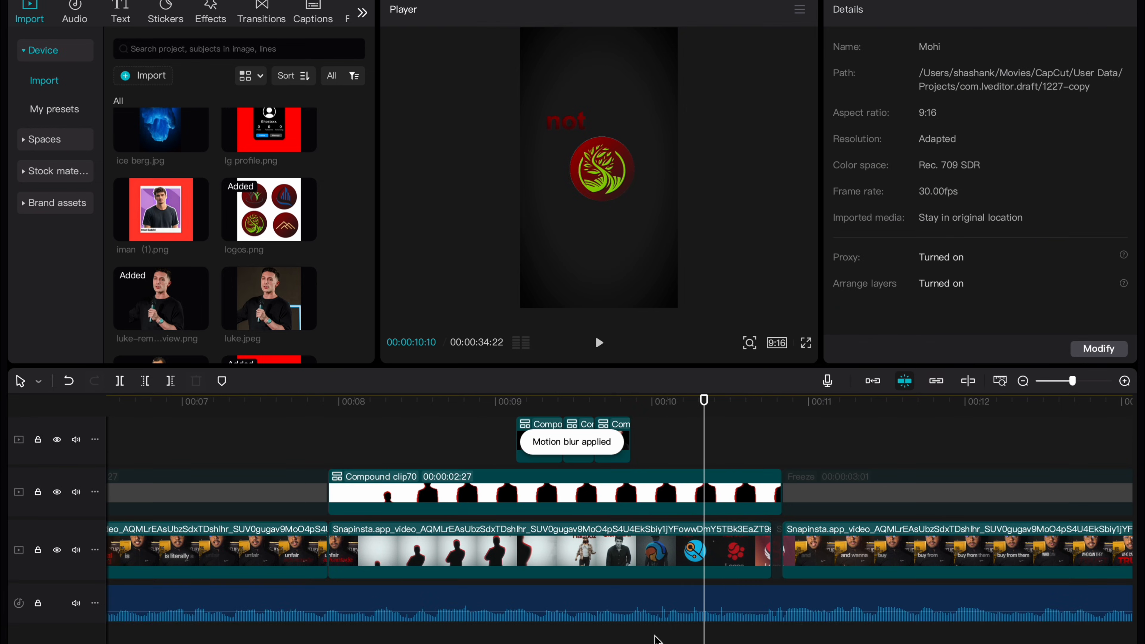
left_click(653, 639)
left_click(631, 629)
scroll(633, 541, "up", 5)
Change copies of the title to read "from" and "Logos", placing "from" beside "not" and "Logos" below the logo at X 521, Y -2247
left_click(670, 452)
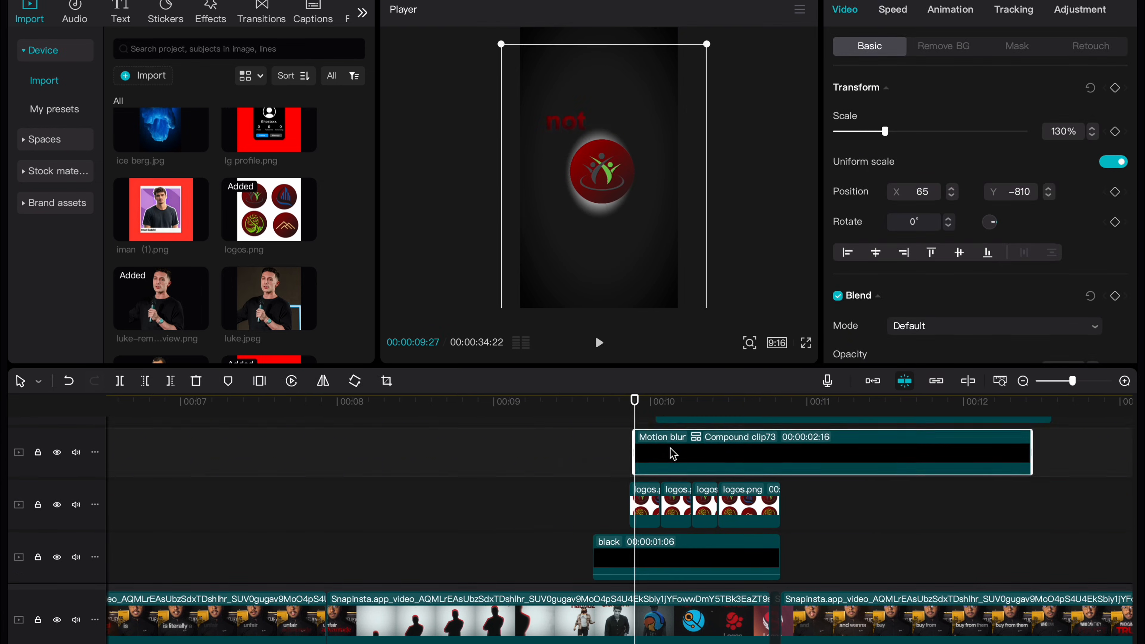
double_click(671, 452)
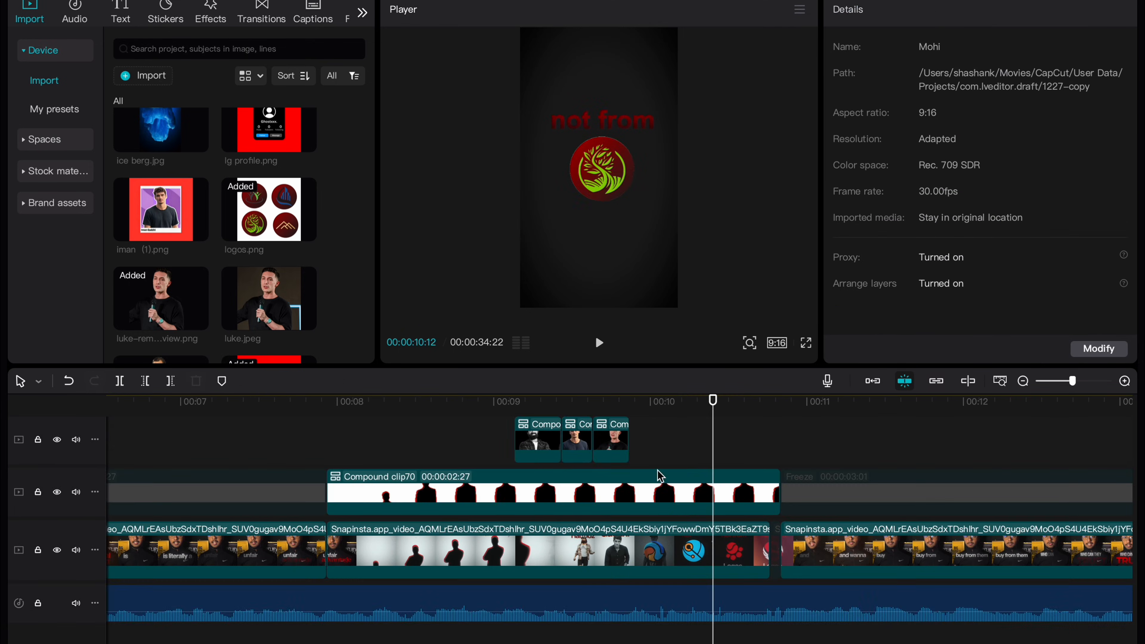
double_click(276, 490)
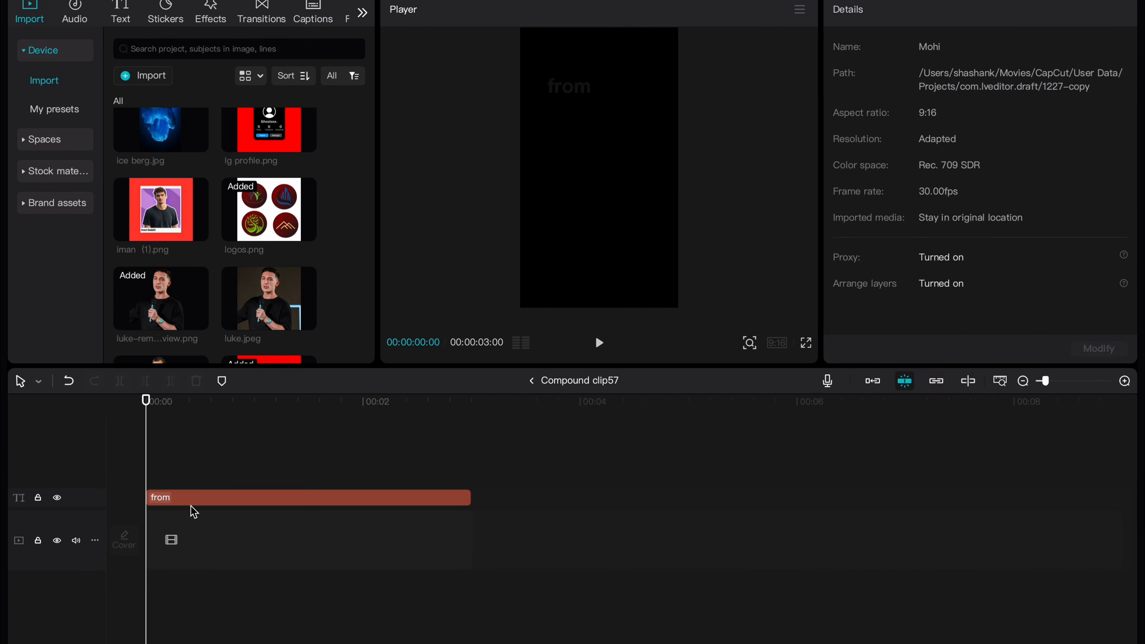
left_click(191, 498)
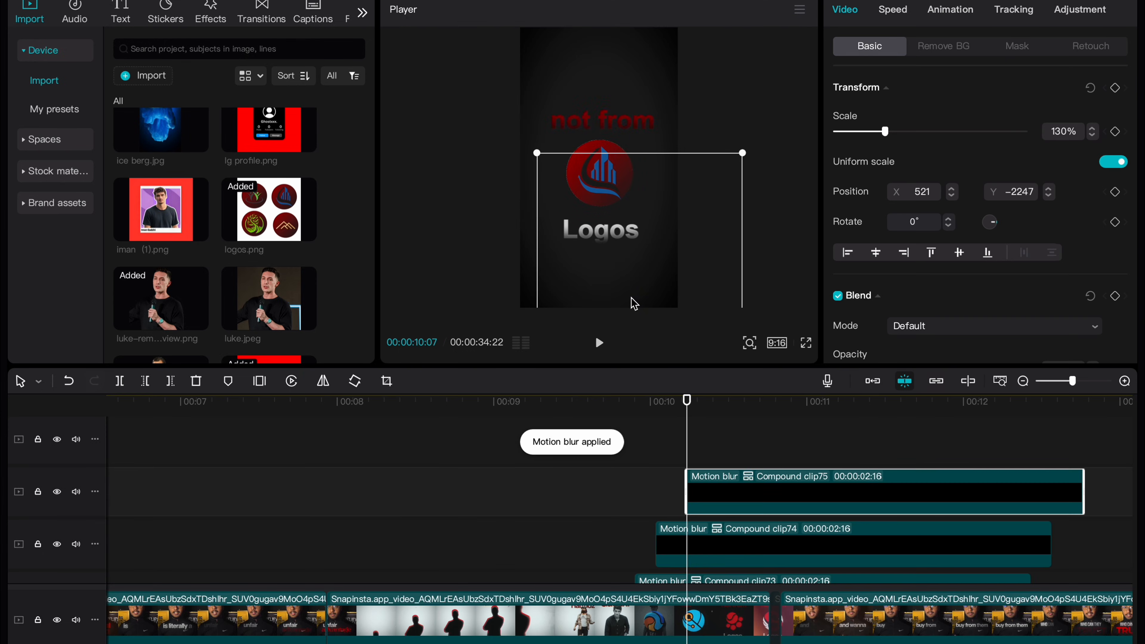
Trim the three title clips to the end of the logo scene and play back the finished sequence
left_click(574, 535)
key("space")
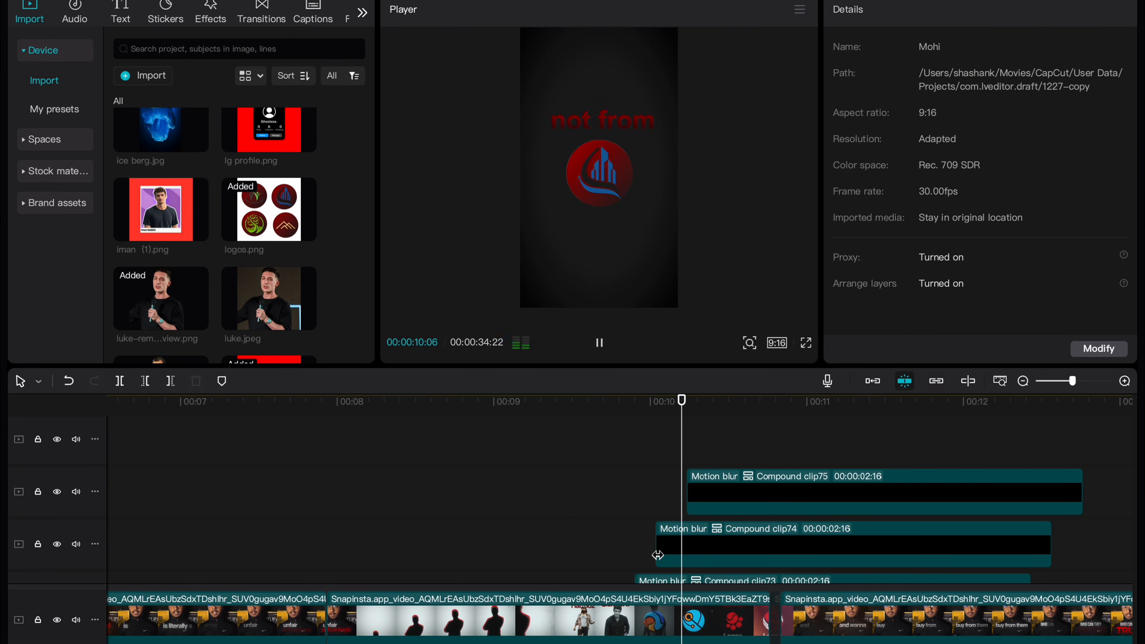
scroll(657, 555, "down", 3)
key("Right")
left_click_drag(819, 569, 798, 417)
key("w")
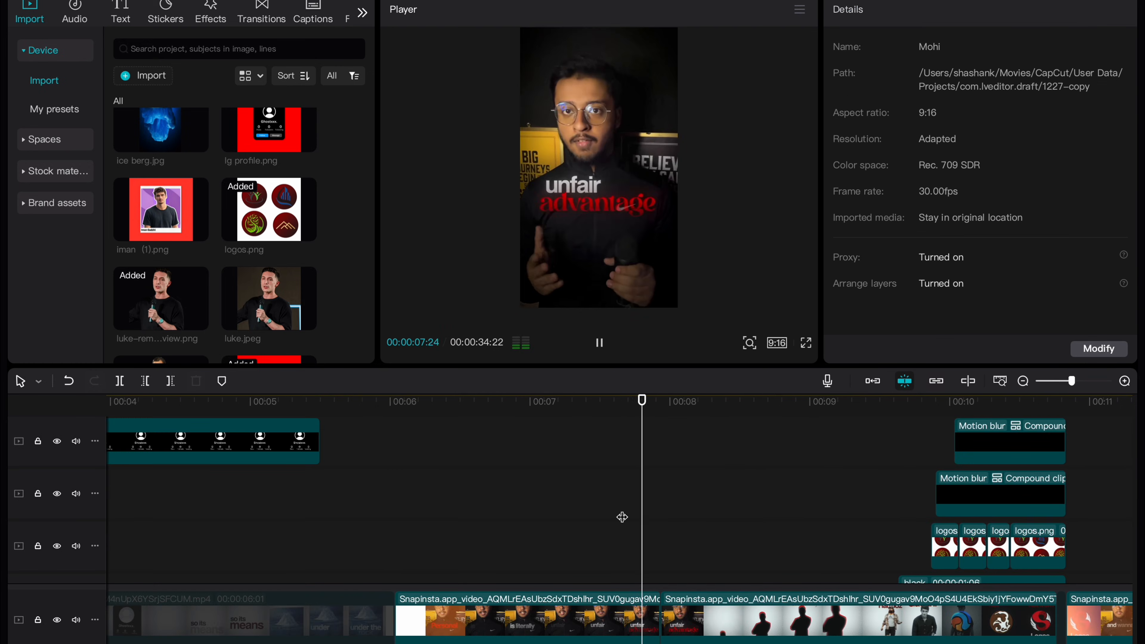
scroll(622, 516, "right", 2)
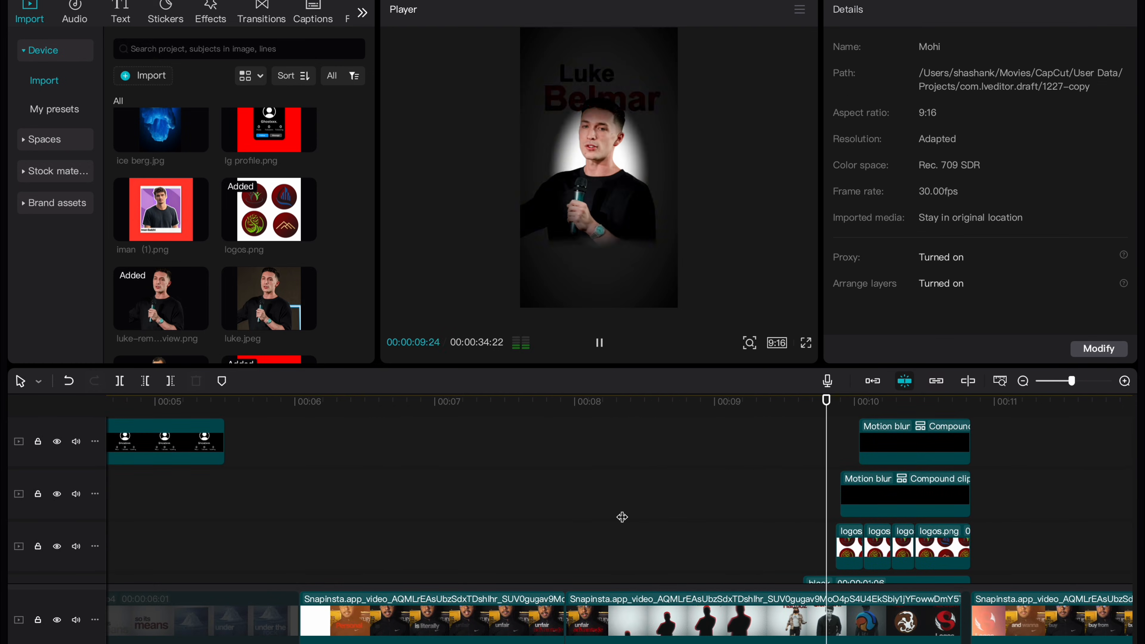
scroll(622, 516, "right", 10)
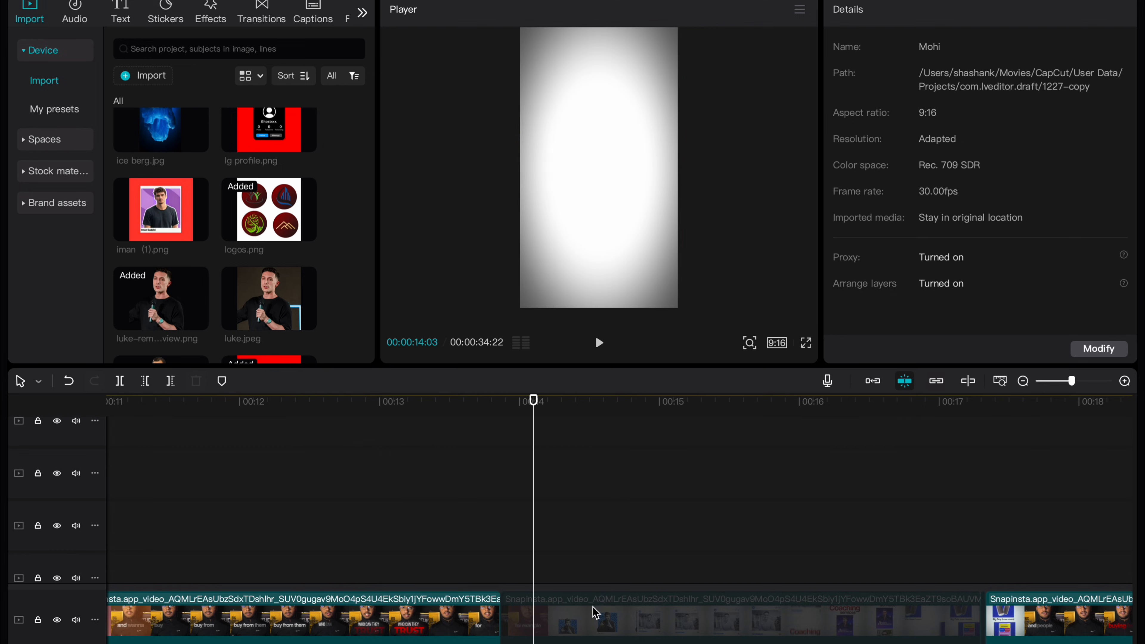
Place iman (1).png above the white Freeze clip at 00:00:13:27 and trim it to the Freeze clip's end
left_click_drag(160, 209, 496, 455)
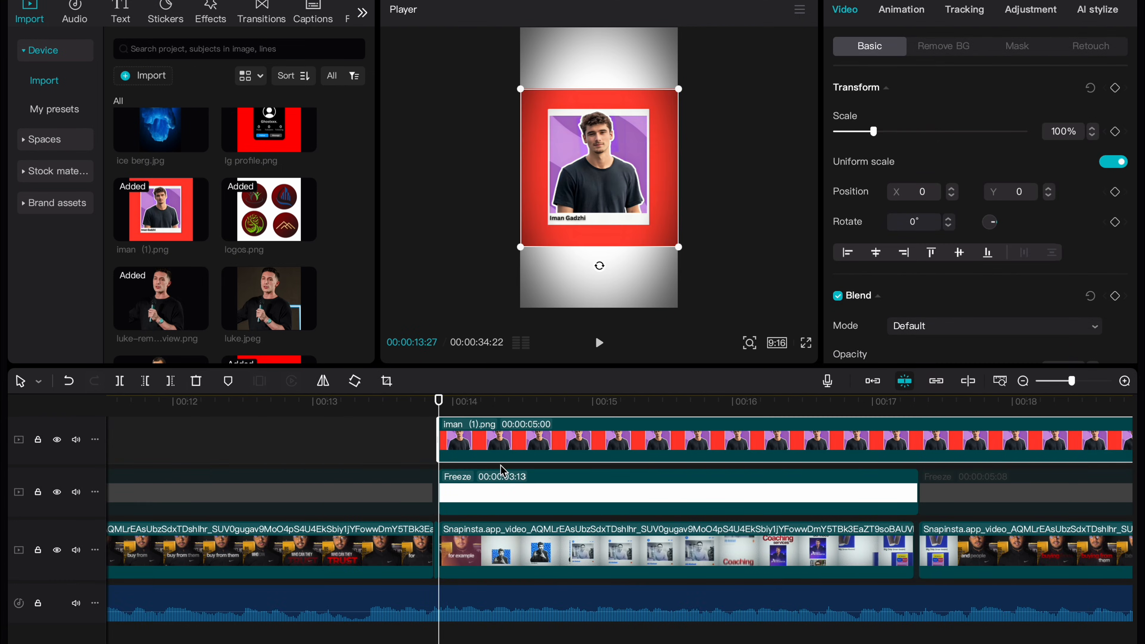
left_click(736, 425)
key("Right")
left_click(752, 473)
key("w")
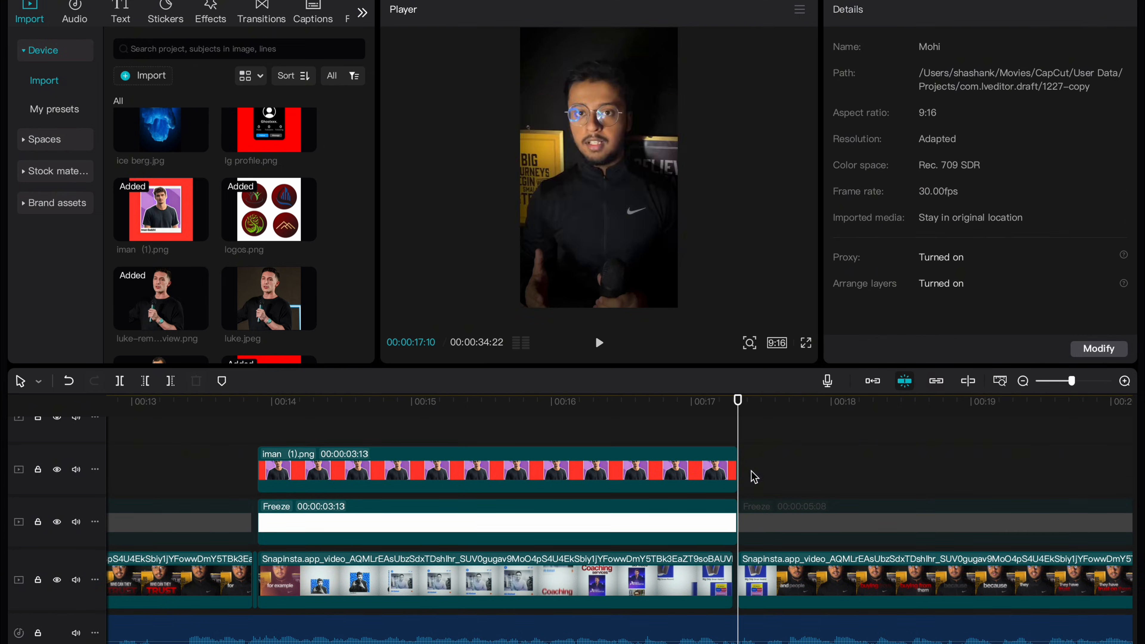
Remove the red background of the Iman picture with Chroma key, sampling the red beside the card
left_click(700, 481)
left_click(928, 49)
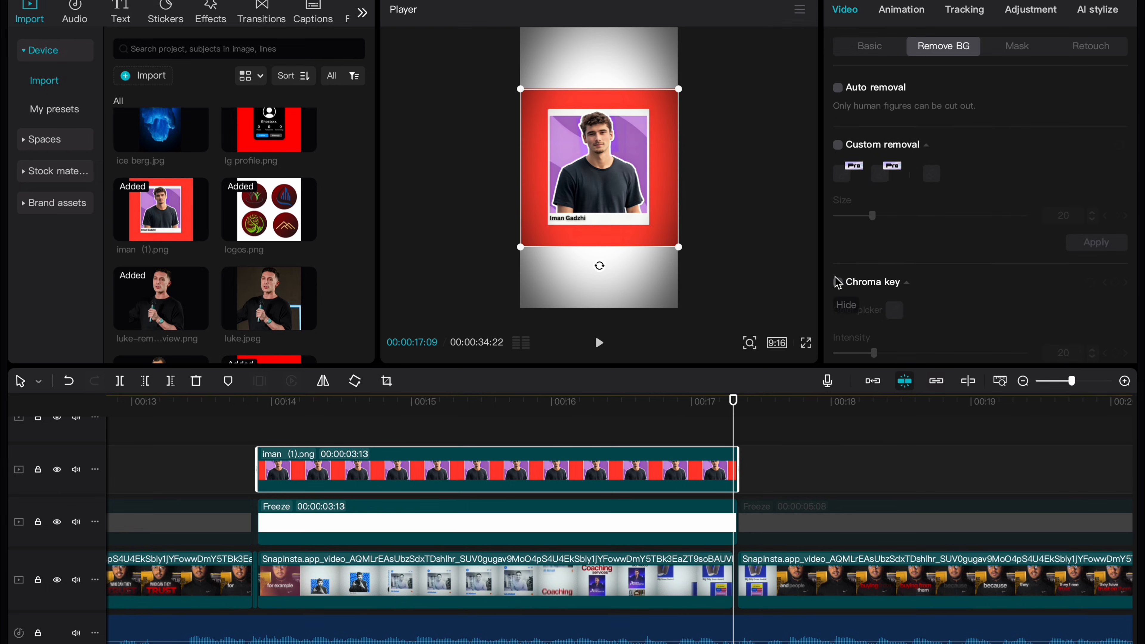
left_click(837, 282)
left_click(894, 310)
left_click(674, 234)
left_click(869, 46)
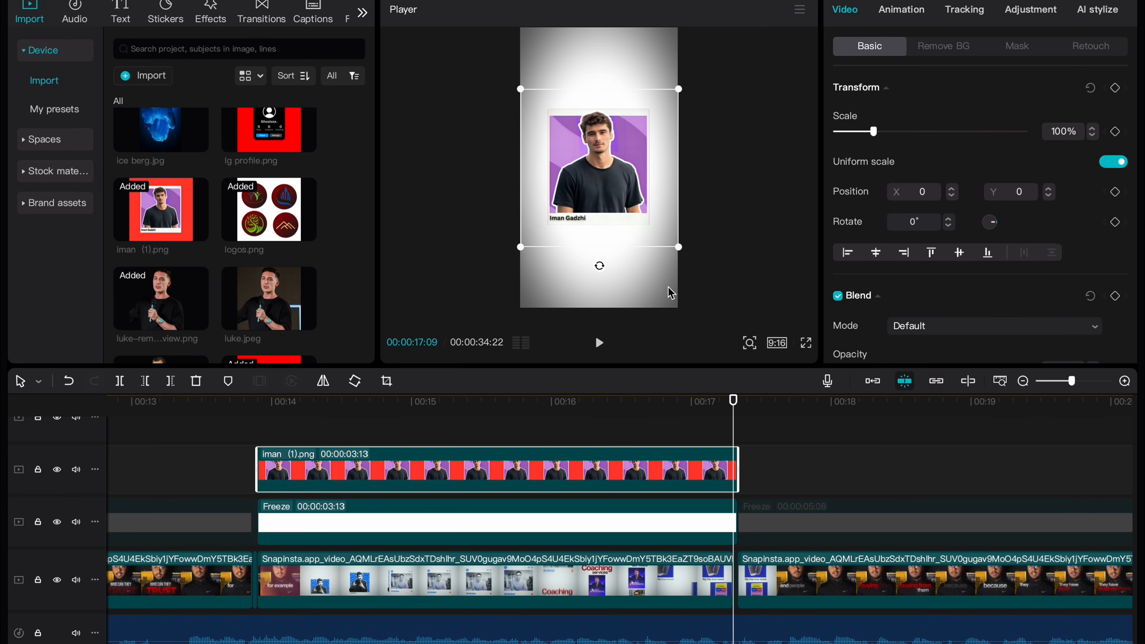
Disable the Iman picture and white Freeze clips and enable the reference video segment beneath them
left_click(265, 426)
left_click_drag(237, 458, 329, 522)
key("v")
key("v")
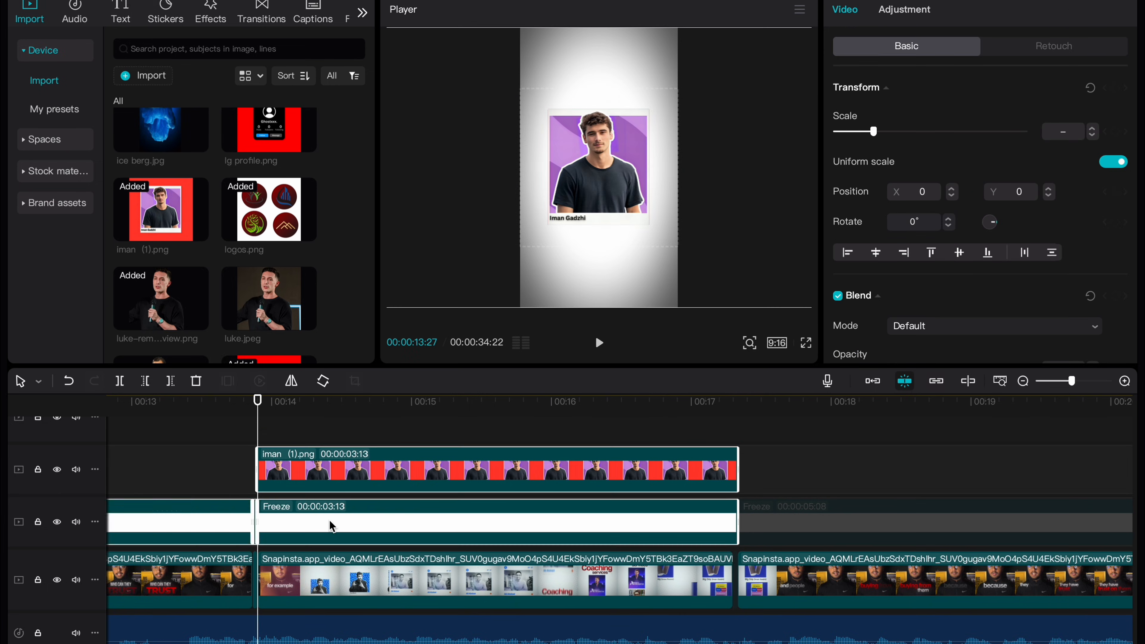
scroll(330, 524, "down", 2)
left_click(329, 526)
key("v")
key("v")
key("space")
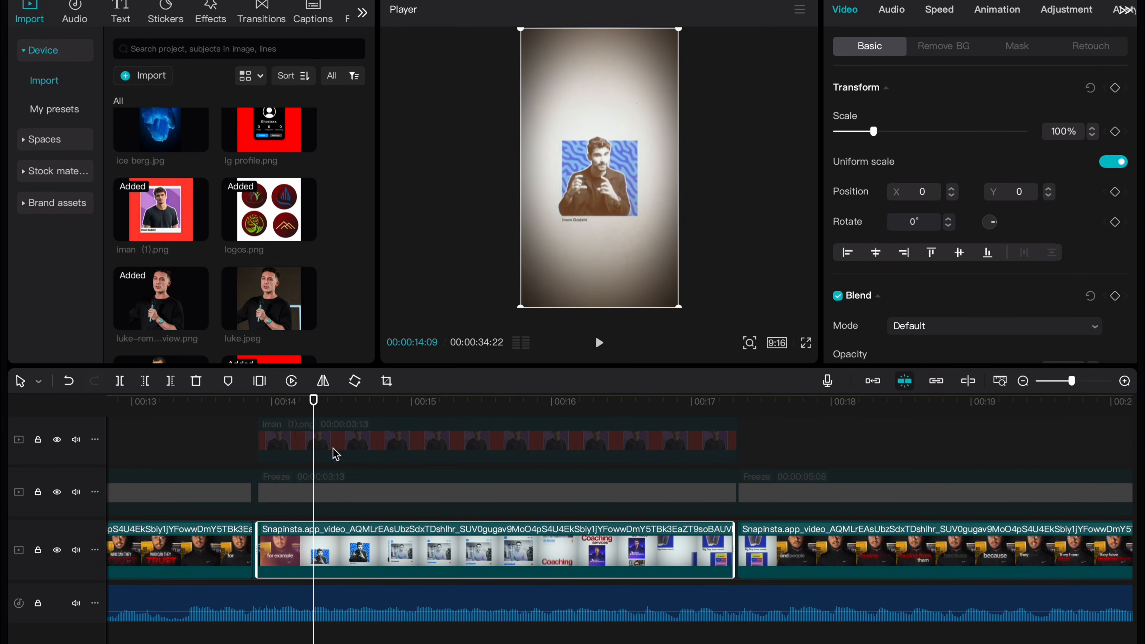
Examine the reference segment frame by frame to see how the Iman portrait card enters
left_click(267, 409)
key("space")
key("space")
key("Left")
key("Left")
key("Left")
key("Left")
key("Left")
key("Left")
key("Left")
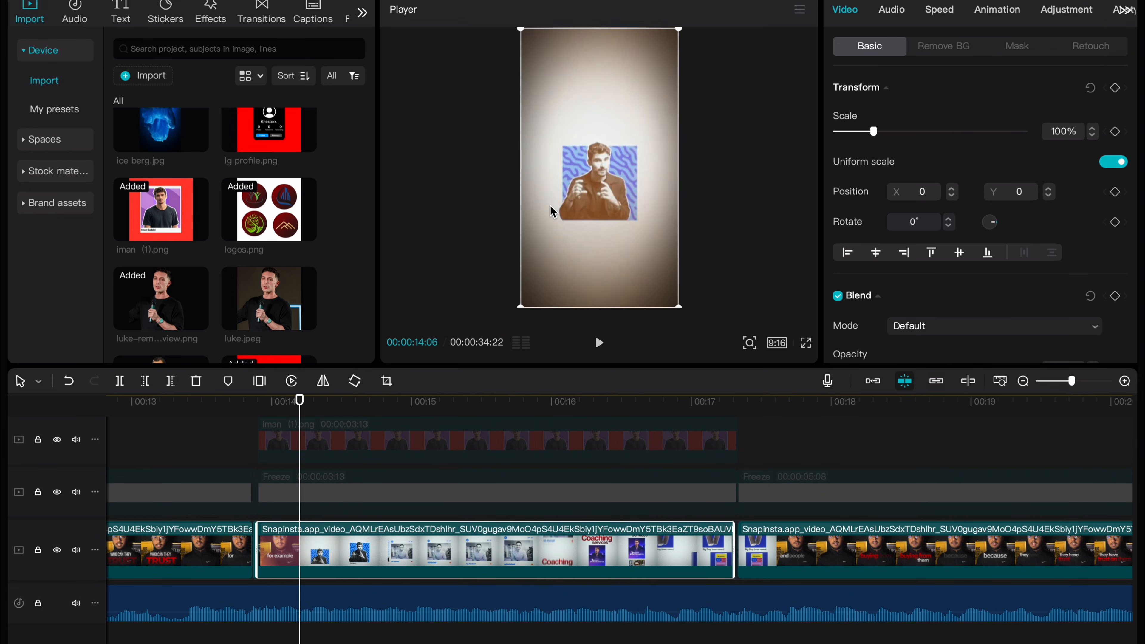
key("Left")
key("Left")
key("Left")
key("Left")
key("Left")
key("Left")
key("Left")
key("Right")
key("Right")
key("Right")
key("Right")
key("Right")
key("Right")
key("Right")
key("Right")
key("Right")
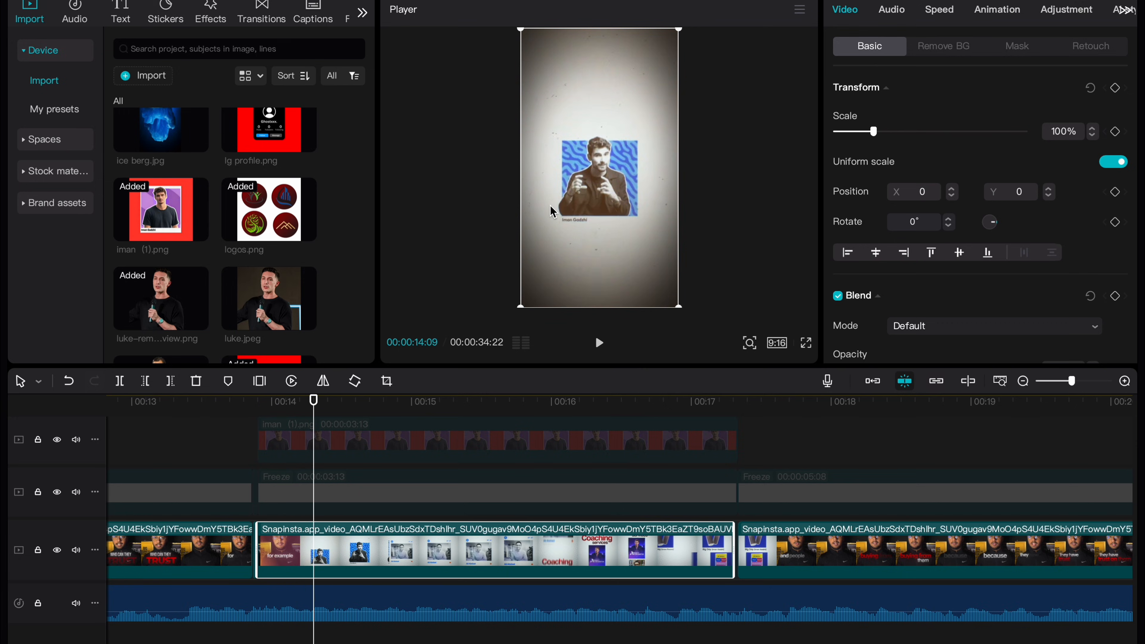
Re-enable the Iman picture and white Freeze clips and disable the reference segment
scroll(439, 524, "up", 1)
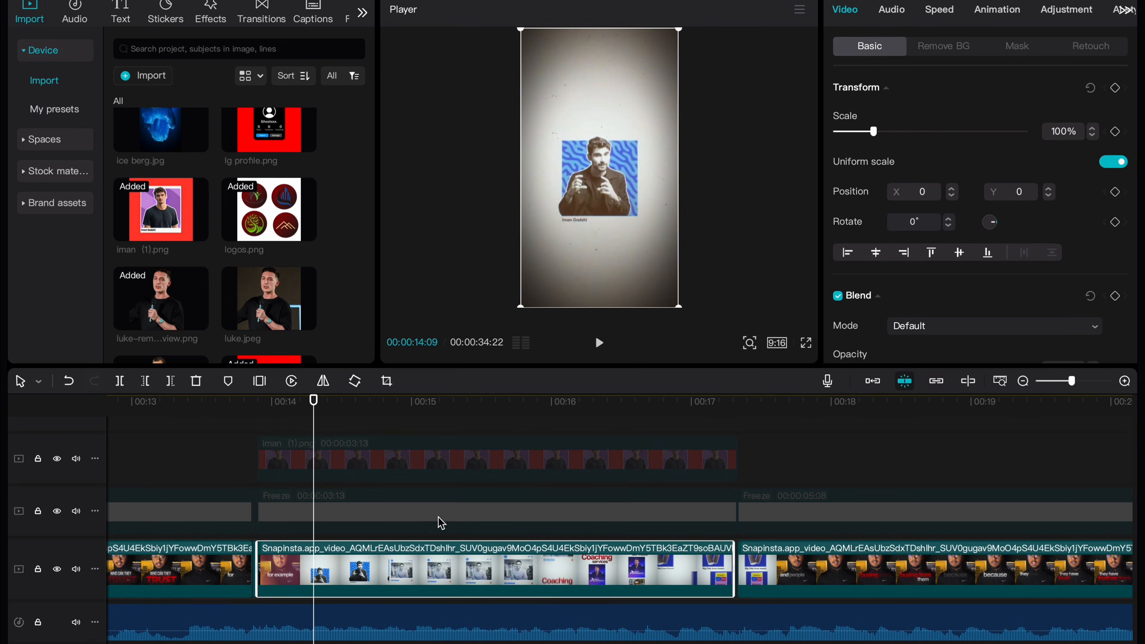
scroll(318, 460, "up", 2)
left_click_drag(346, 448, 349, 540)
key("v")
left_click(343, 605)
key("v")
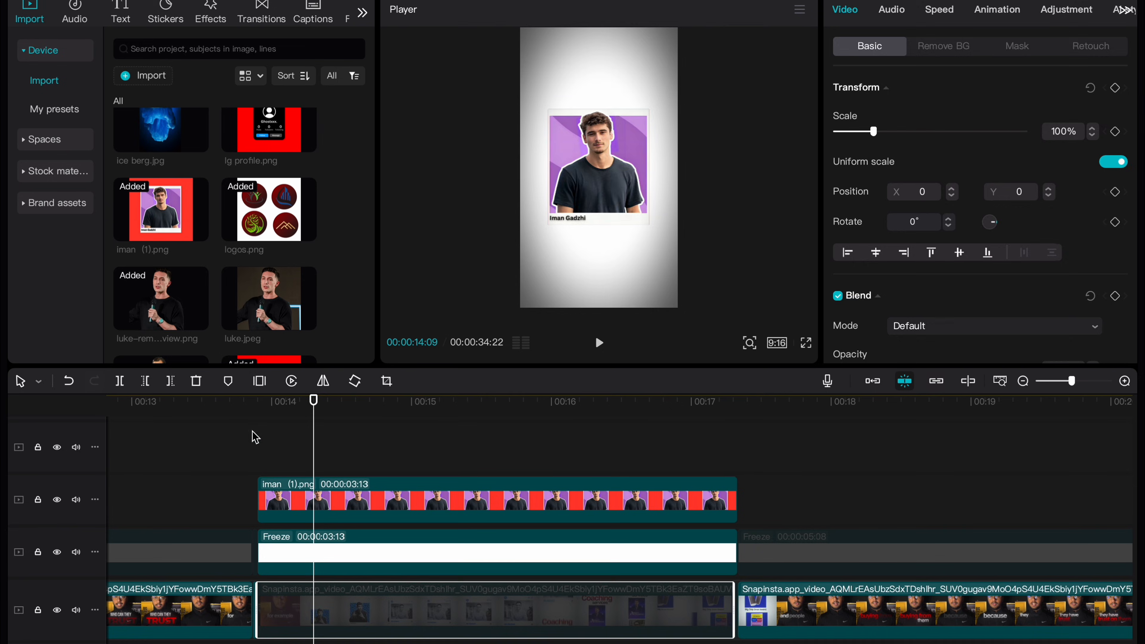
Duplicate the white Freeze clip at 00:00:13:27 and place the copy on the track above the Iman picture
left_click(253, 435)
scroll(253, 436, "up", 1)
left_click(280, 560)
key("Right")
scroll(299, 501, "down", 1)
key("super+c")
key("super+v")
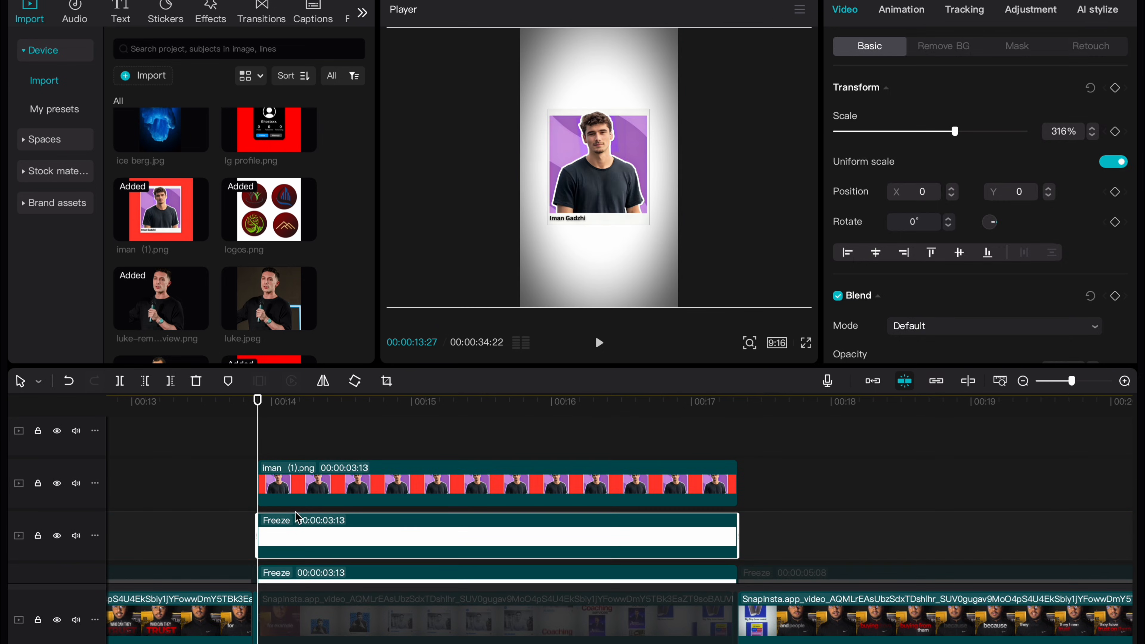
left_click_drag(292, 536, 293, 435)
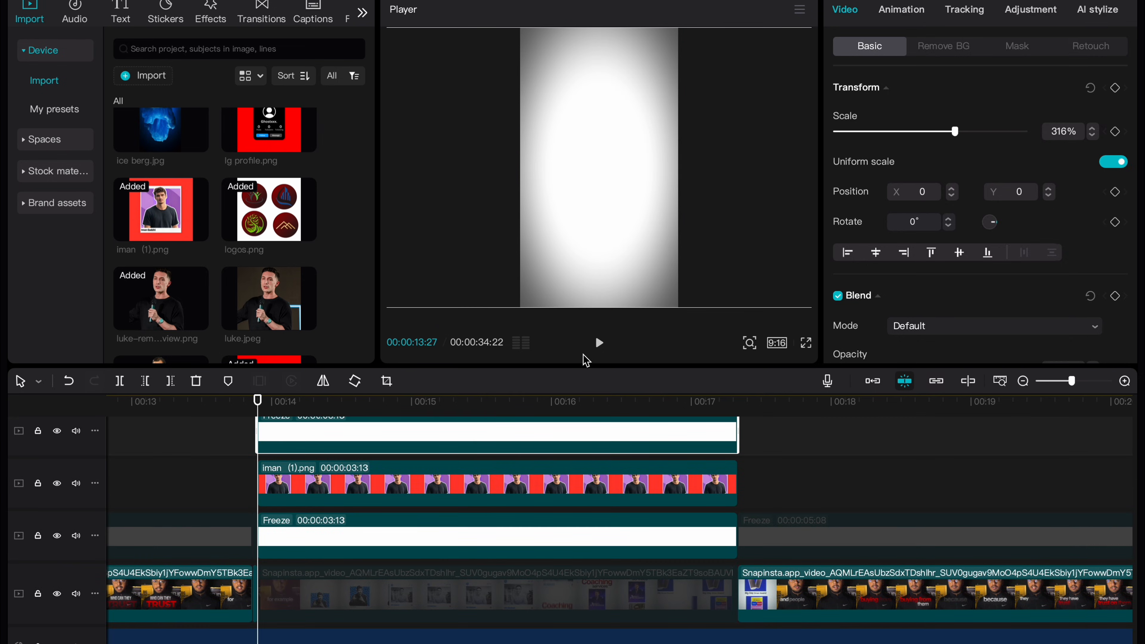
Apply a Horizontal mask rotated -180° to the upper Freeze clip, with its line at the portrait card's lower edge
left_click(1019, 46)
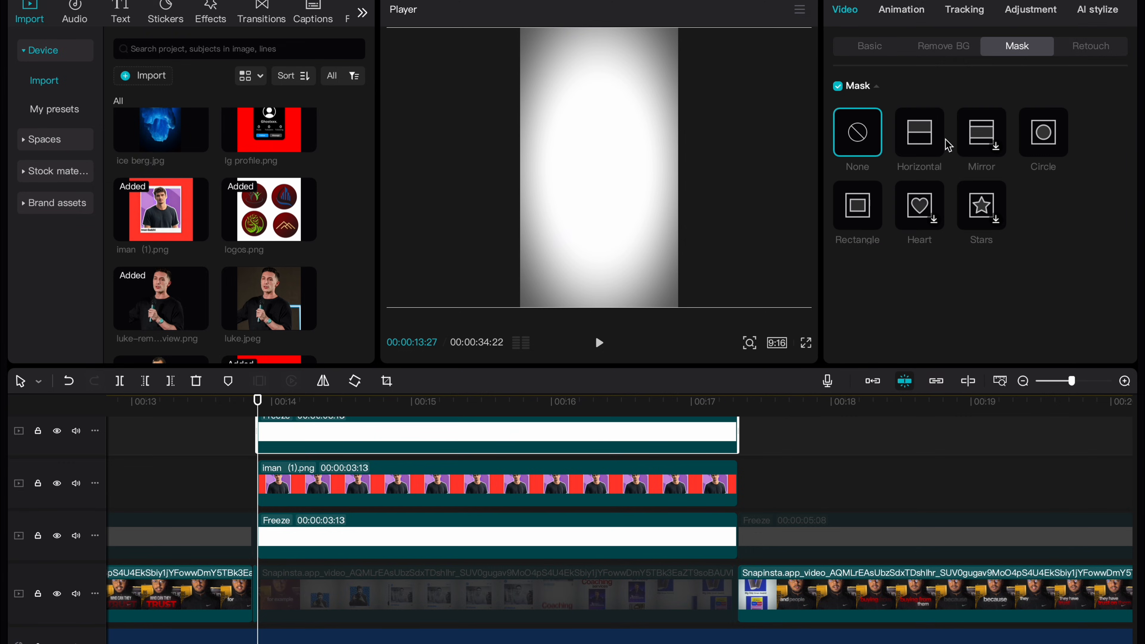
left_click(923, 147)
left_click_drag(606, 195, 630, 235)
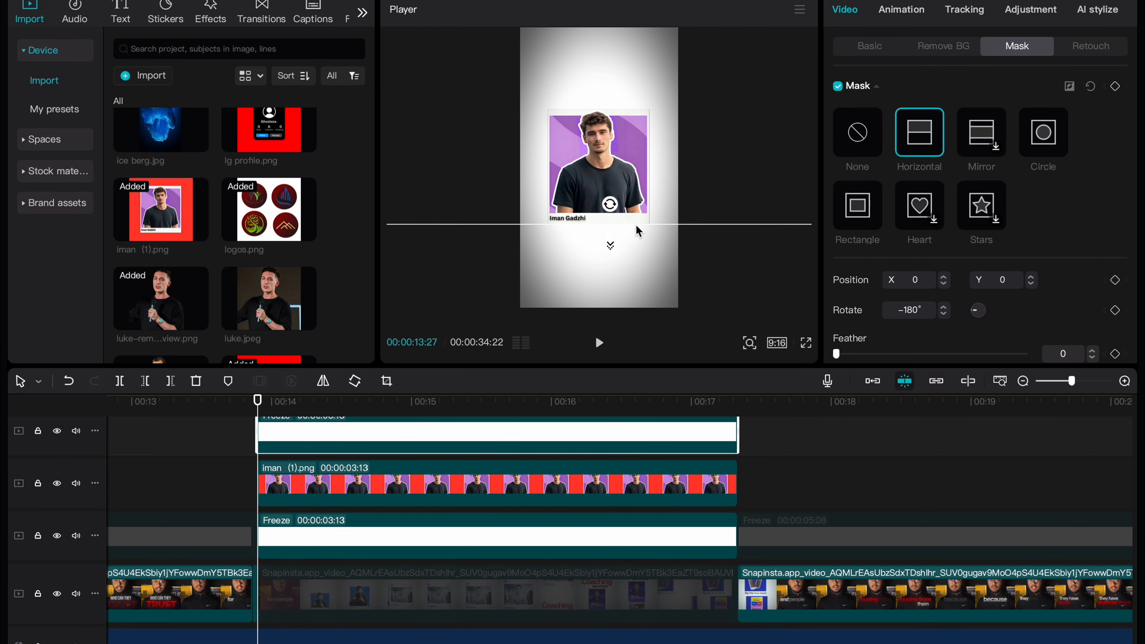
Give the Iman picture a Slide Up entrance animation lasting 0.7 s
left_click(388, 462)
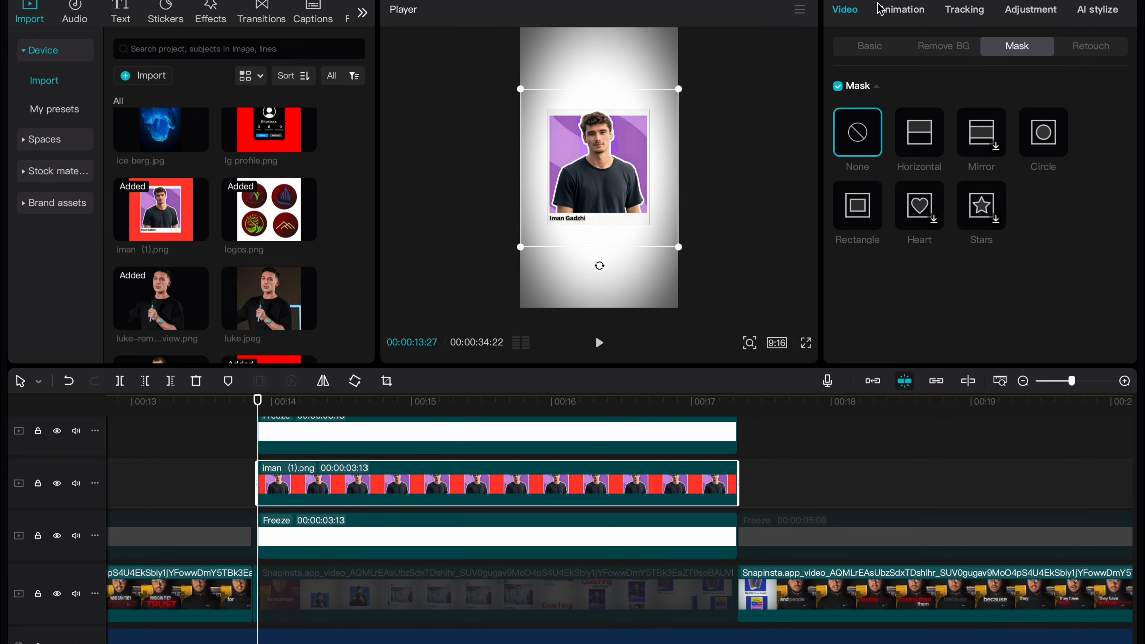
left_click(902, 16)
left_click(920, 168)
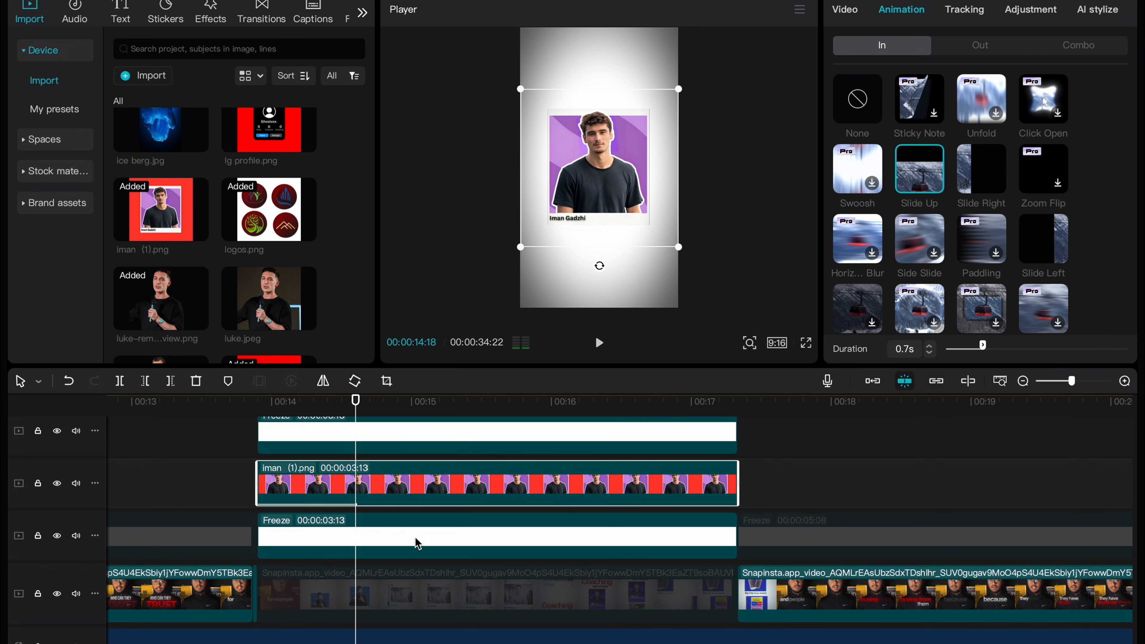
Add ali abdaal (1).png on the top track at 00:00:14:25 and remove its red background with Chroma key
scroll(416, 539, "up", 3)
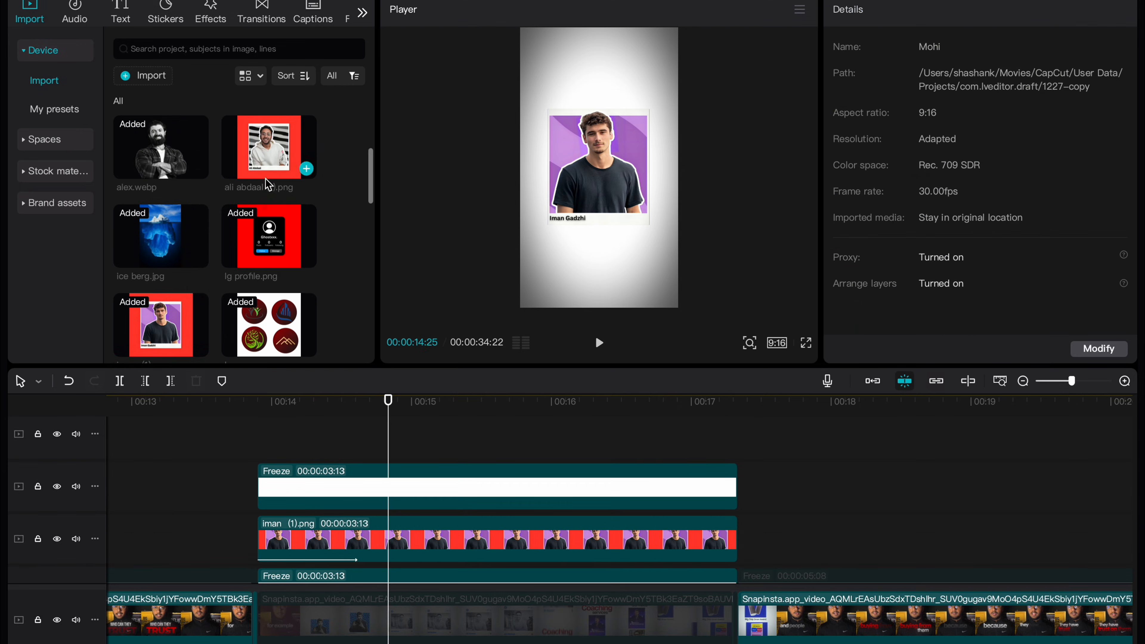
left_click_drag(266, 177, 387, 440)
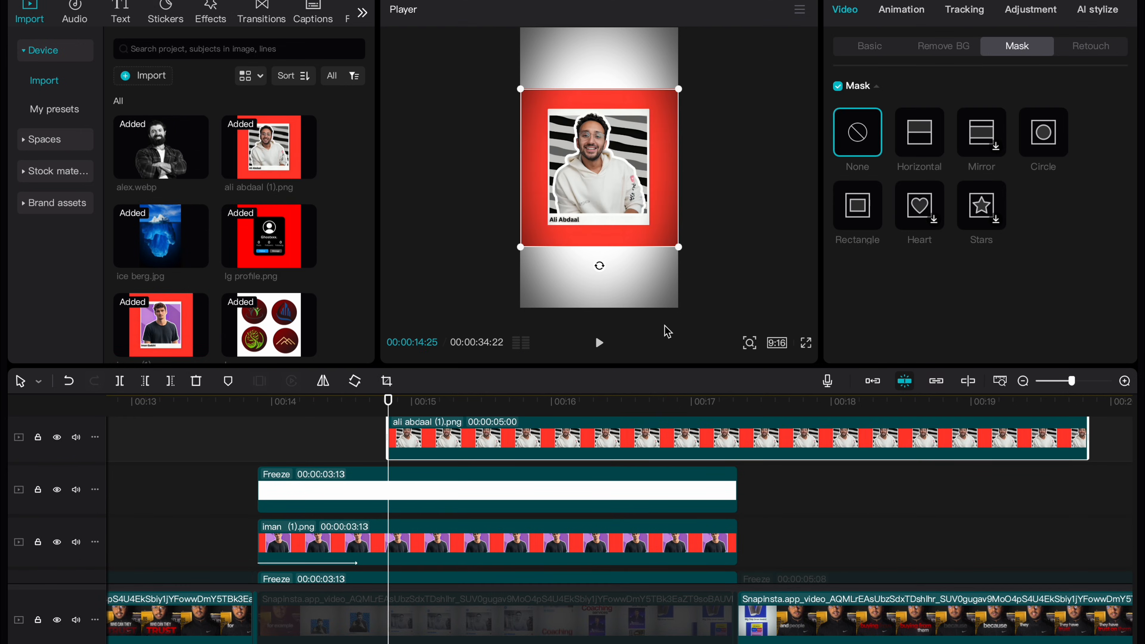
left_click(942, 46)
left_click(837, 282)
left_click(669, 215)
scroll(907, 225, "down", 3)
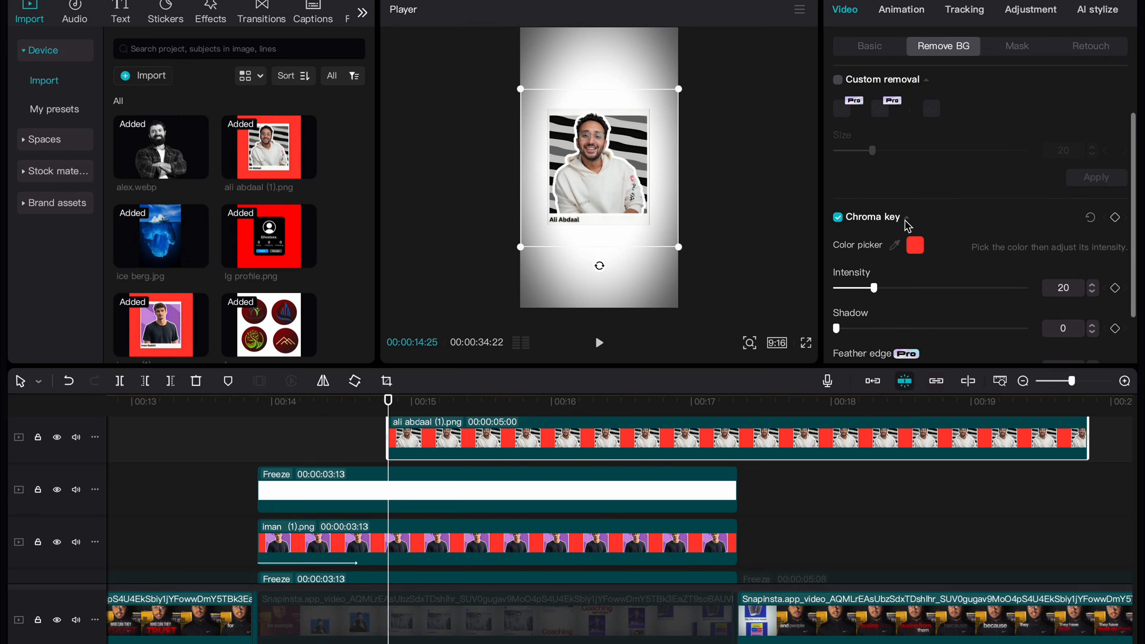
Trim the Ali Abdaal picture to the white Freeze clip's end and extend its start back to 00:00:14:18
scroll(529, 414, "up", 2)
left_click(745, 465)
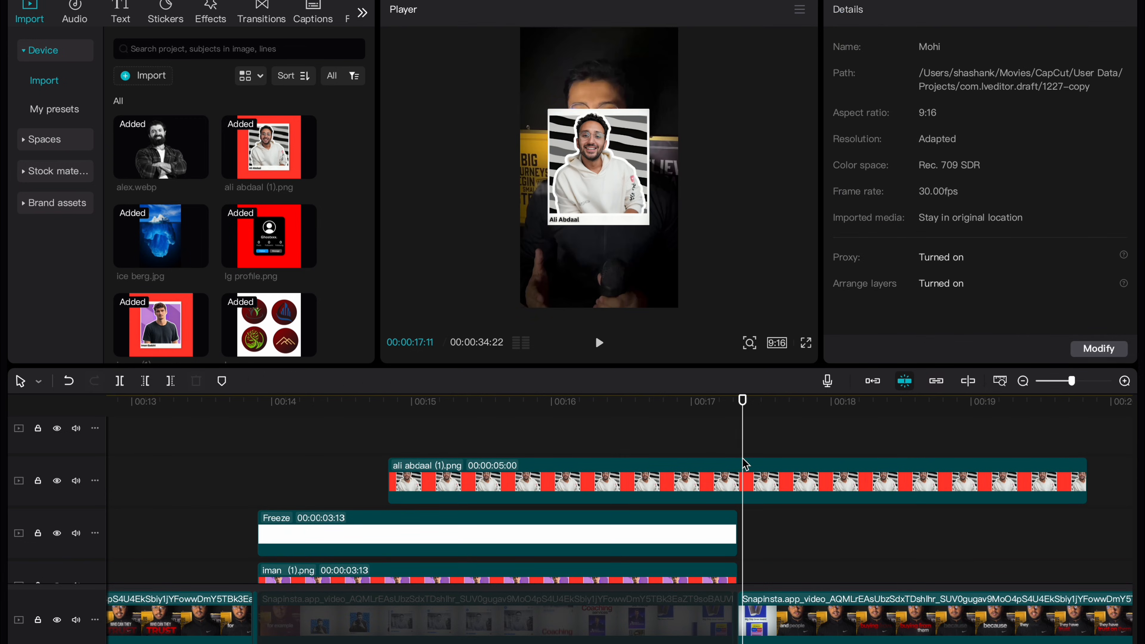
left_click(741, 488)
key("w")
left_click(389, 450)
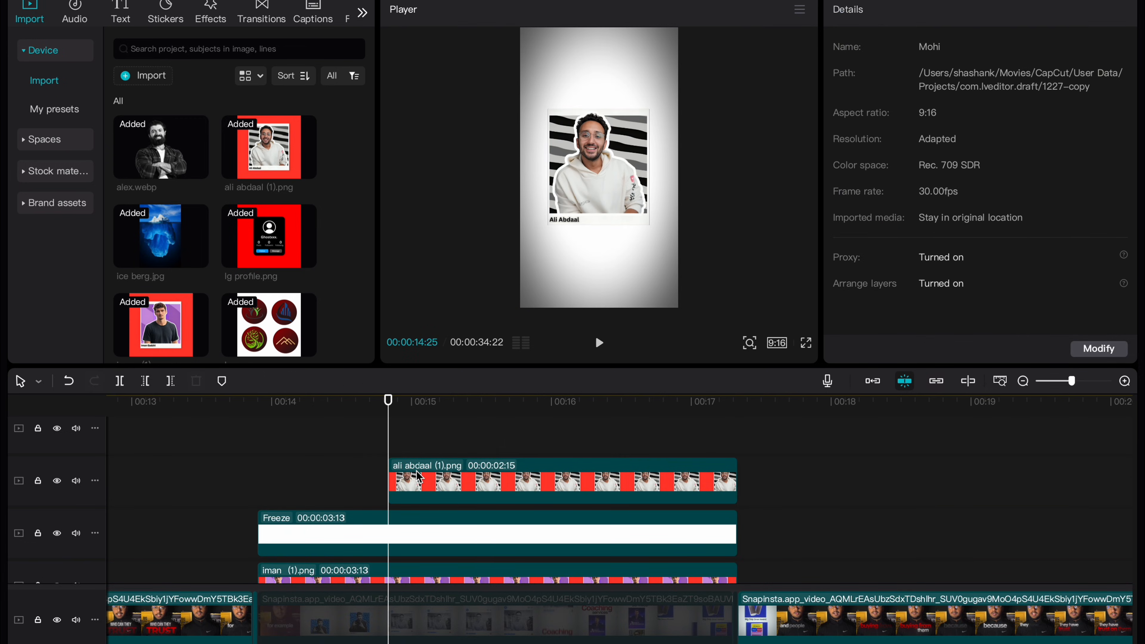
scroll(415, 492, "down", 2)
left_click(400, 548)
left_click(389, 452)
left_click_drag(374, 450, 352, 449)
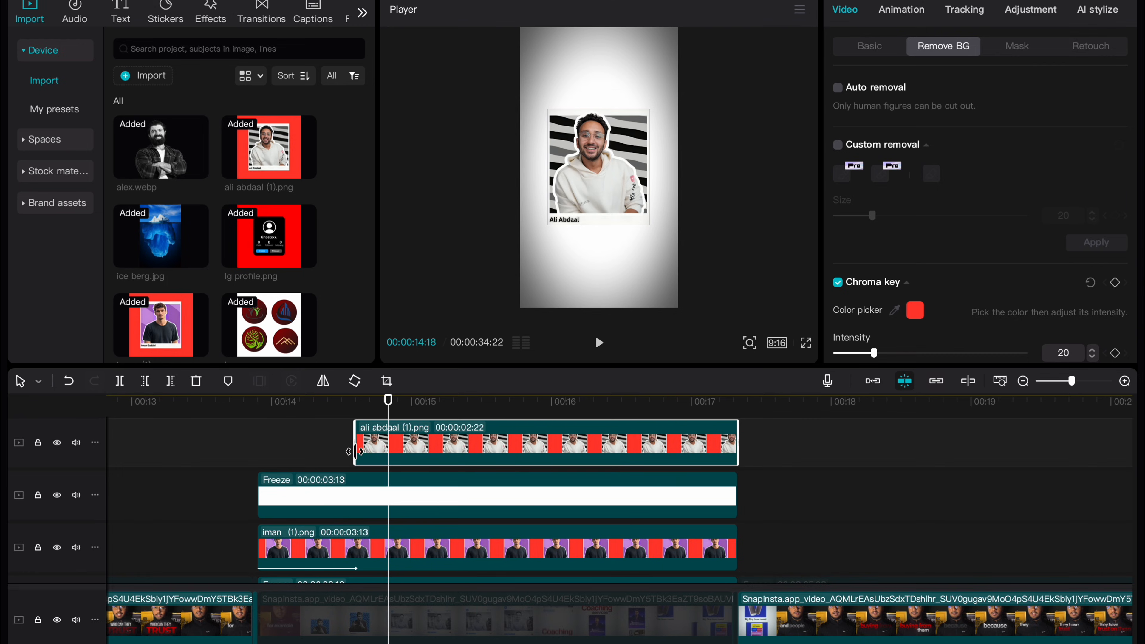
Keyframe the Ali Abdaal picture to slide in horizontally from X 1948 at 00:00:14:17 to X 0 at 00:00:14:25
left_click(869, 47)
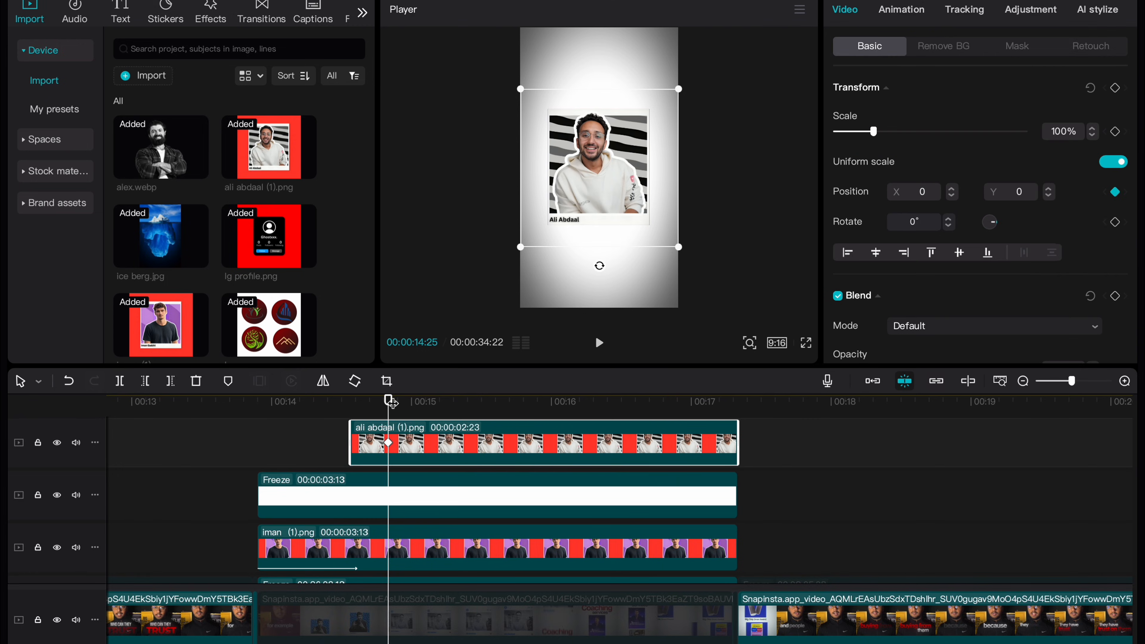
left_click_drag(355, 405, 350, 404)
left_click_drag(620, 177, 746, 170)
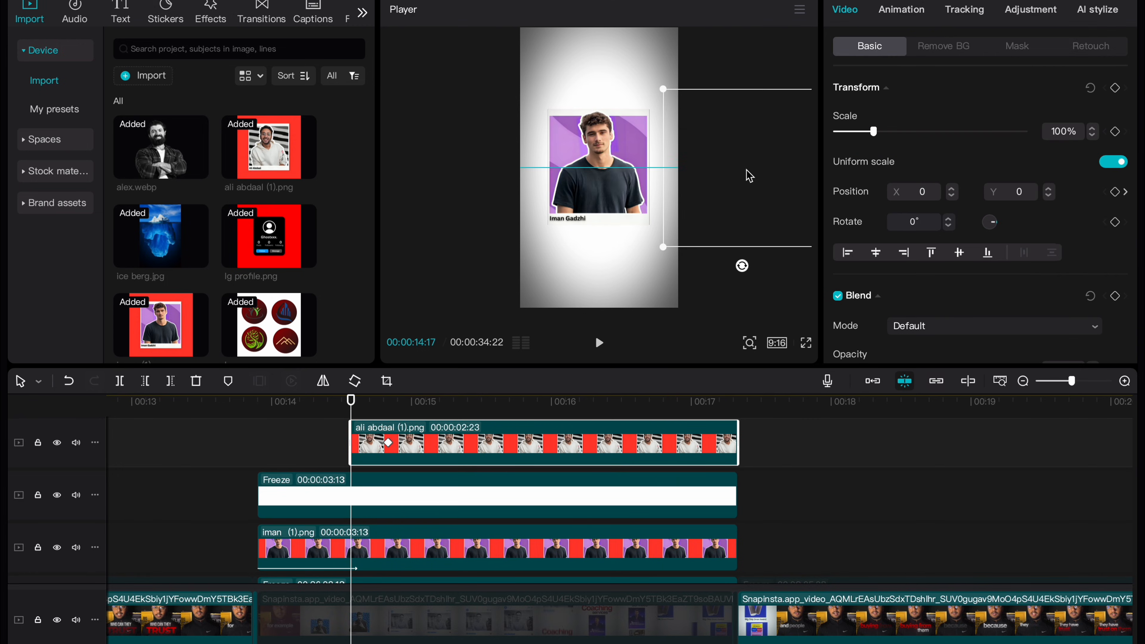
scroll(376, 528, "up", 3)
left_click(415, 484)
scroll(415, 483, "up", 2)
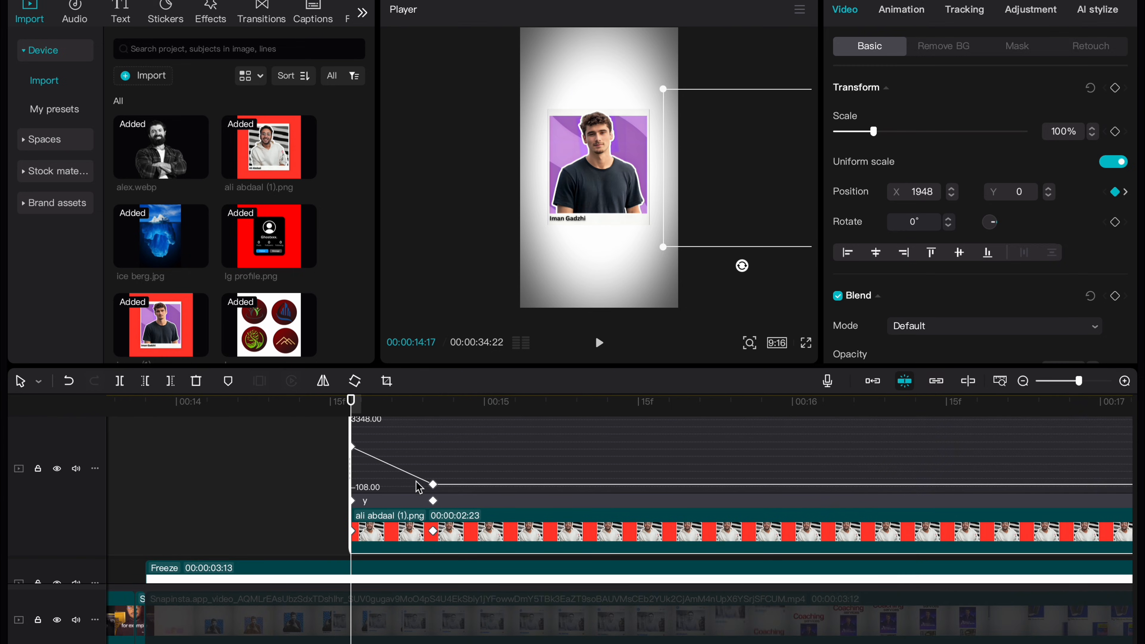
scroll(726, 443, "up", 1)
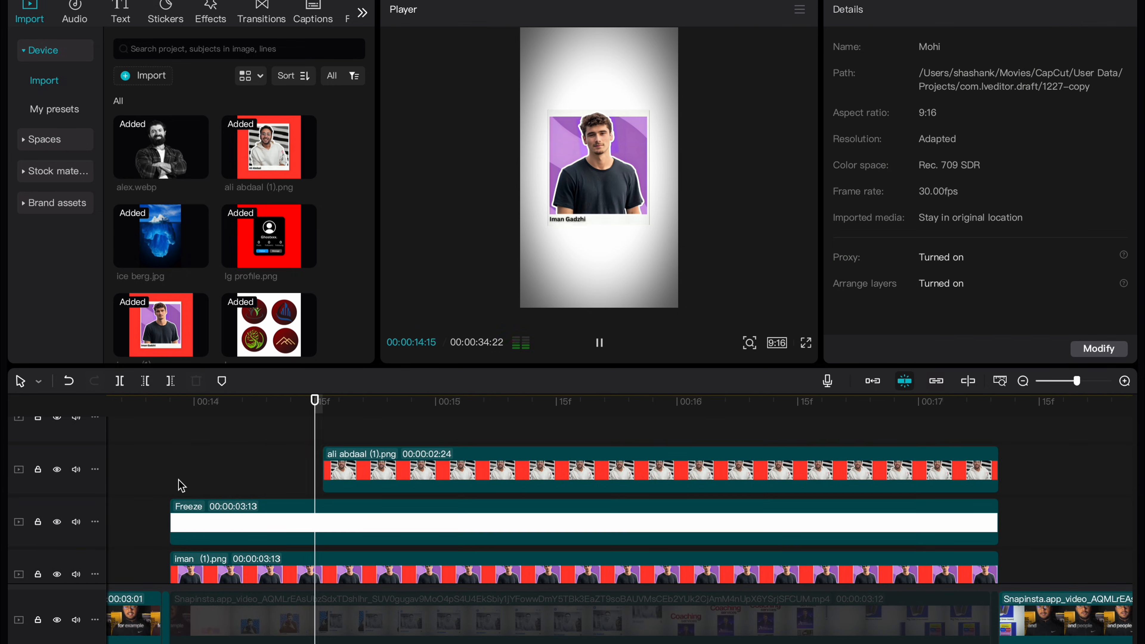
Preview the Ali Abdaal slide-in and shift its second position keyframe to a slightly later time
key("space")
left_click(291, 480)
left_click(336, 484)
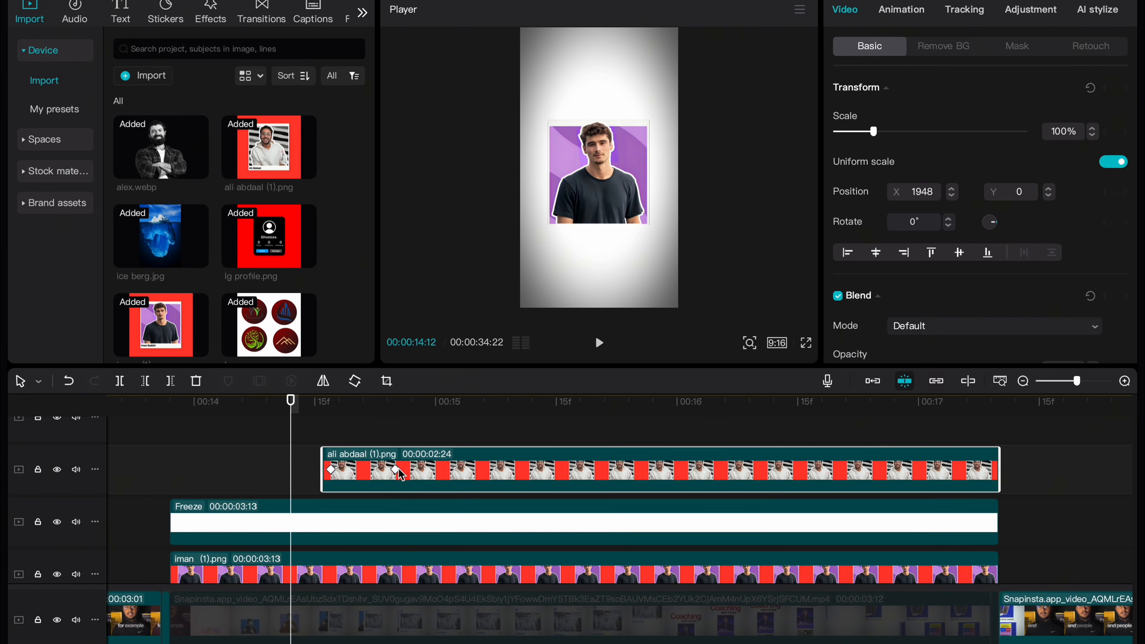
left_click_drag(401, 474, 441, 475)
Copy the logo sequence's motion-blurred text clips above the Ali Abdaal portrait as captions reading "are selling" and "their"
scroll(429, 485, "left", 8)
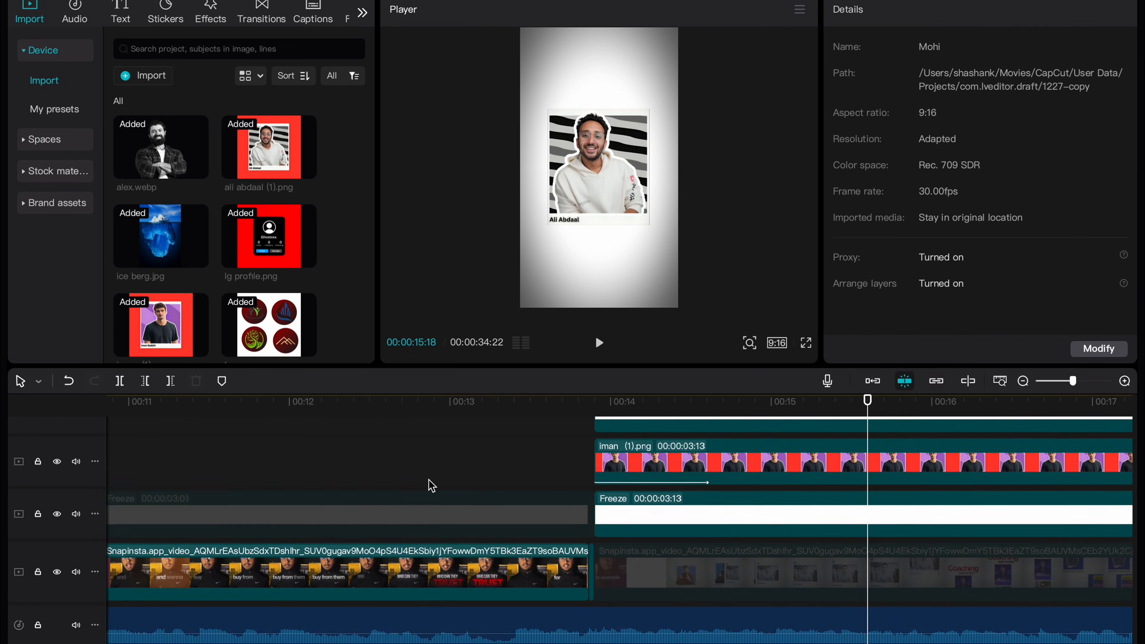
scroll(363, 502, "up", 5)
left_click(345, 509)
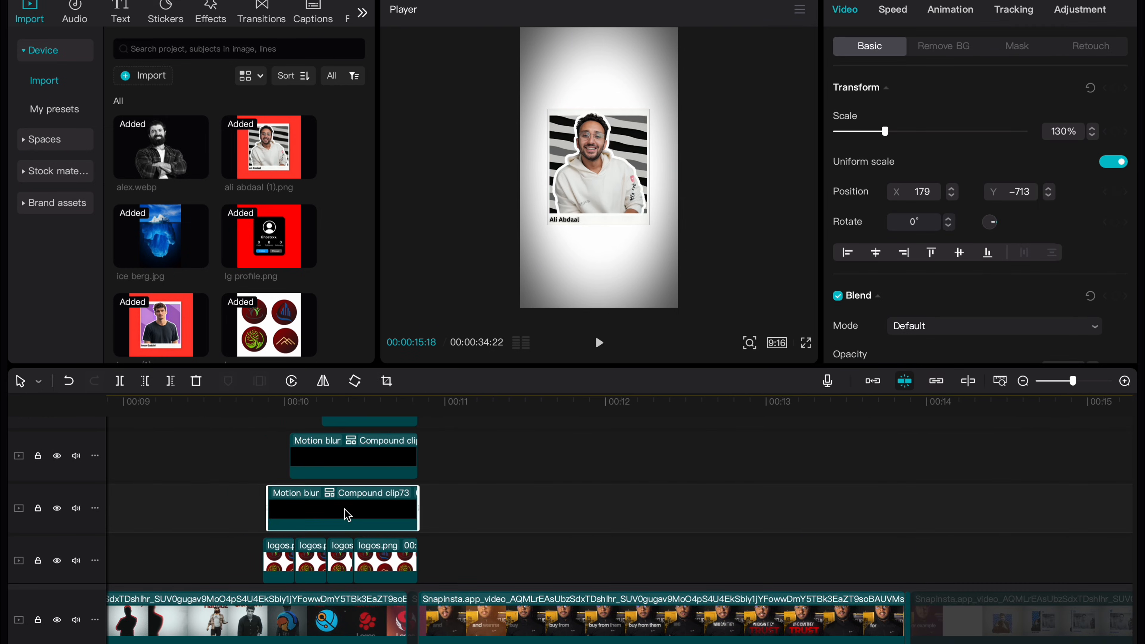
key("super+c")
scroll(345, 509, "right", 8)
key("super+v")
double_click(495, 510)
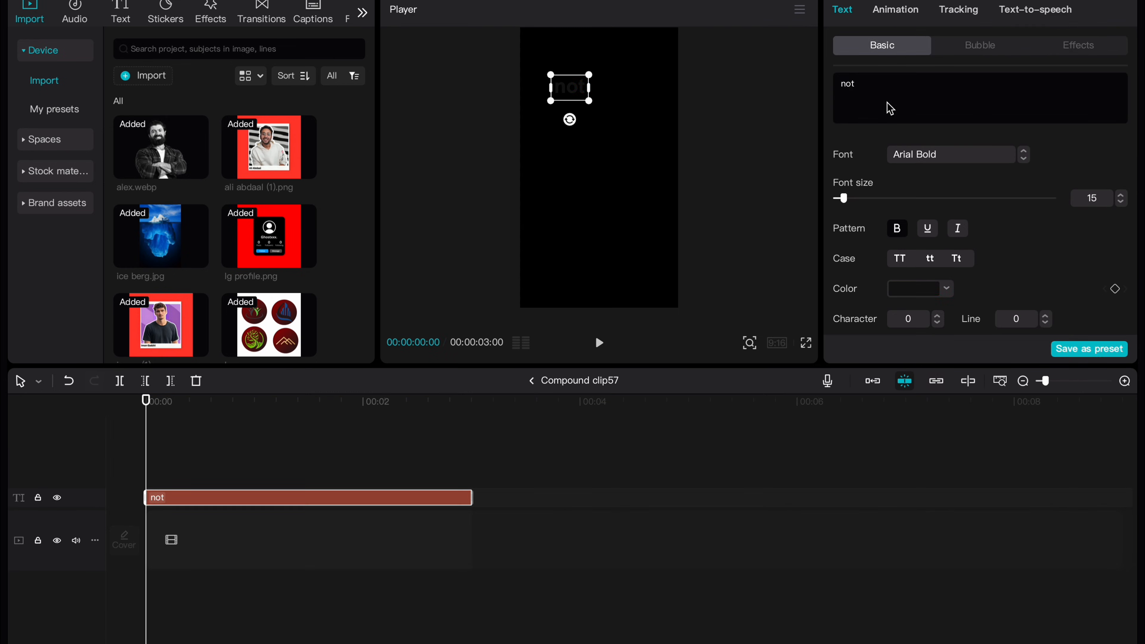
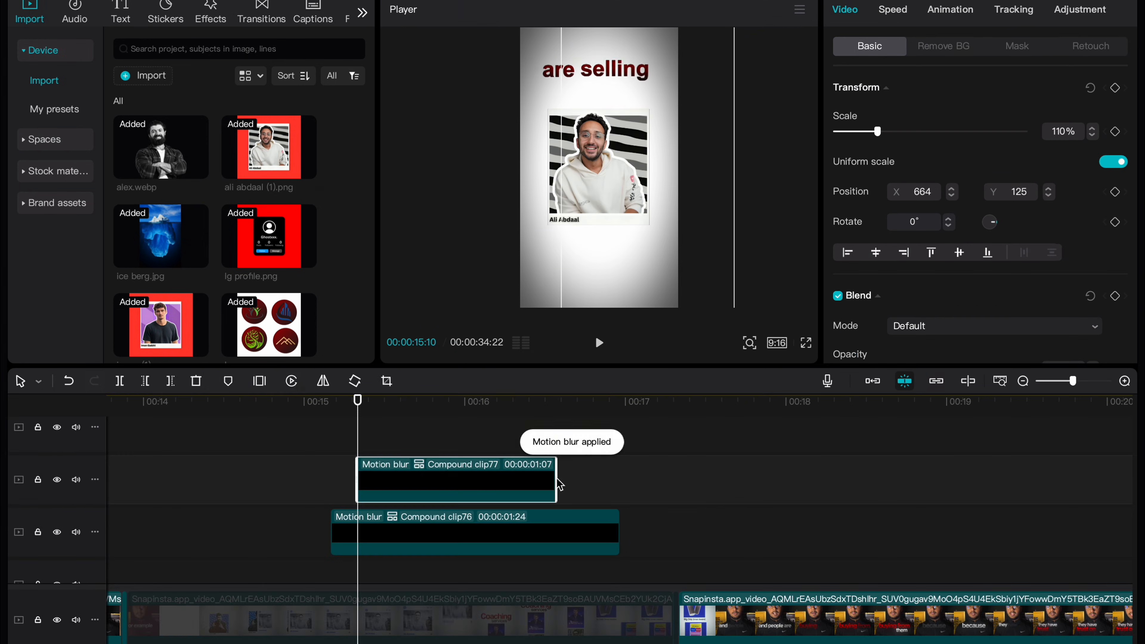
left_click(384, 496)
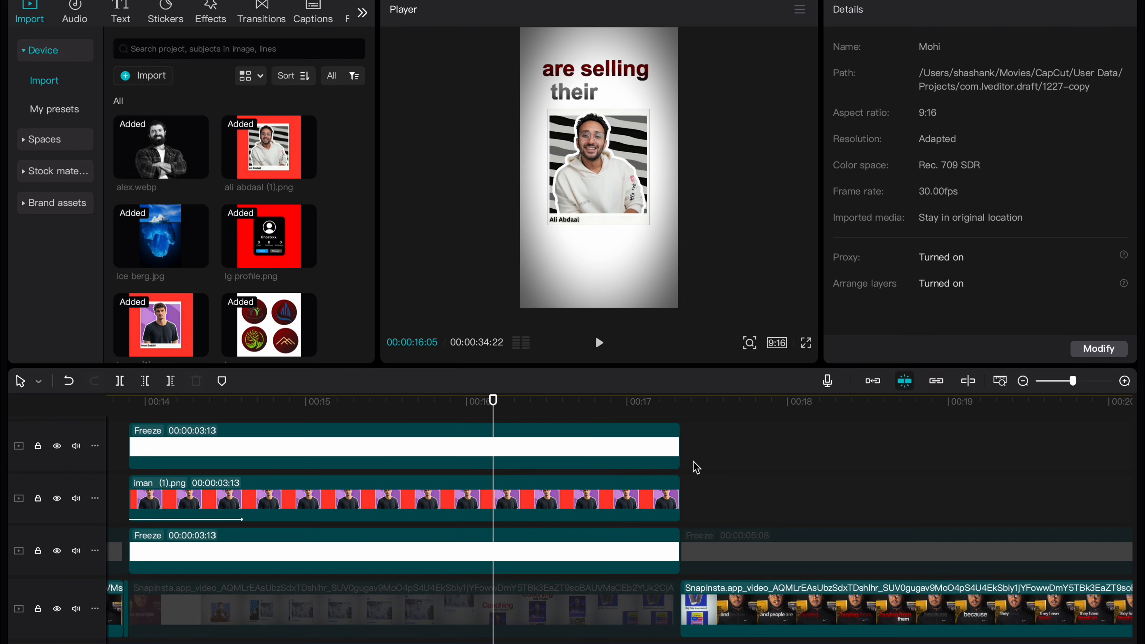
Group the portrait cards and captions into one compound clip and keyframe its scale from the clip's start to 100% at 00:00:15:24
left_click(569, 463)
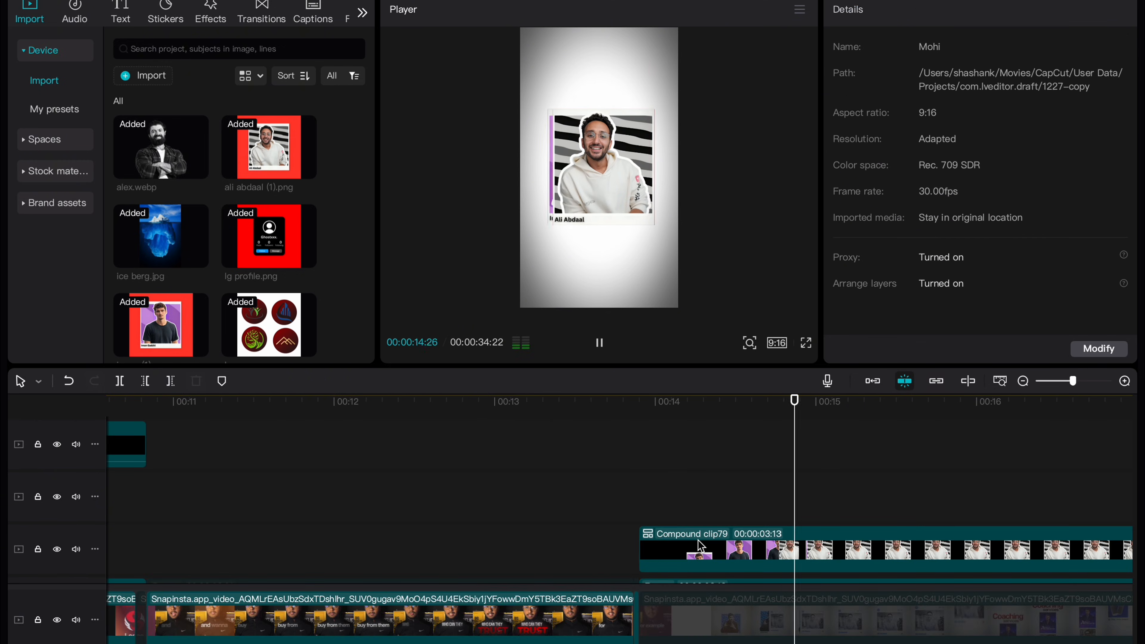
key("space")
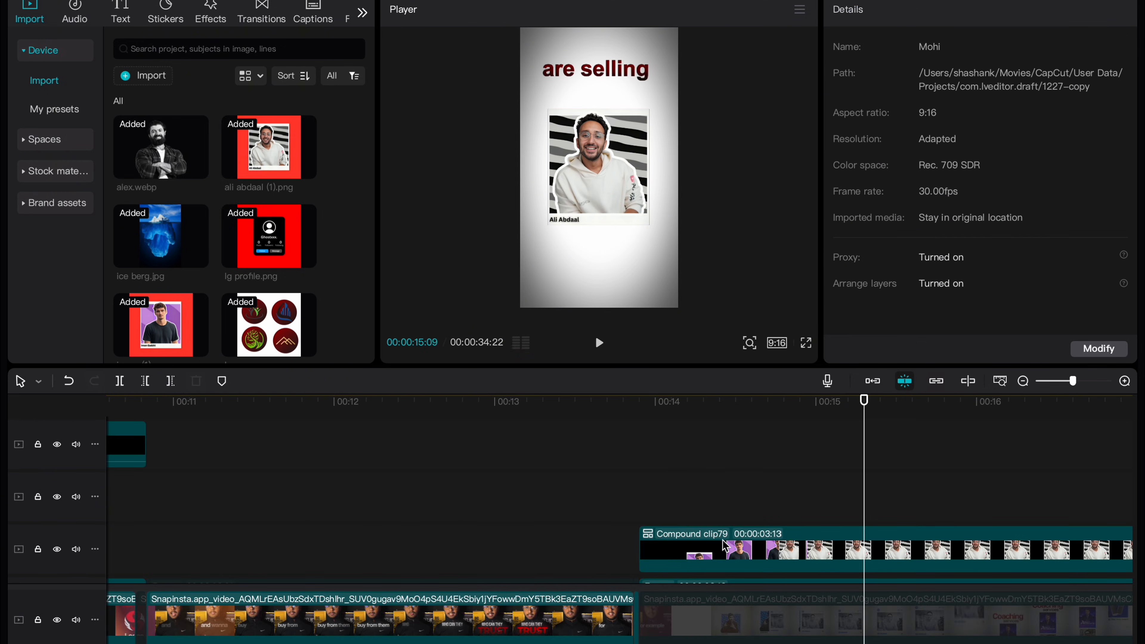
left_click(730, 545)
scroll(730, 544, "right", 5)
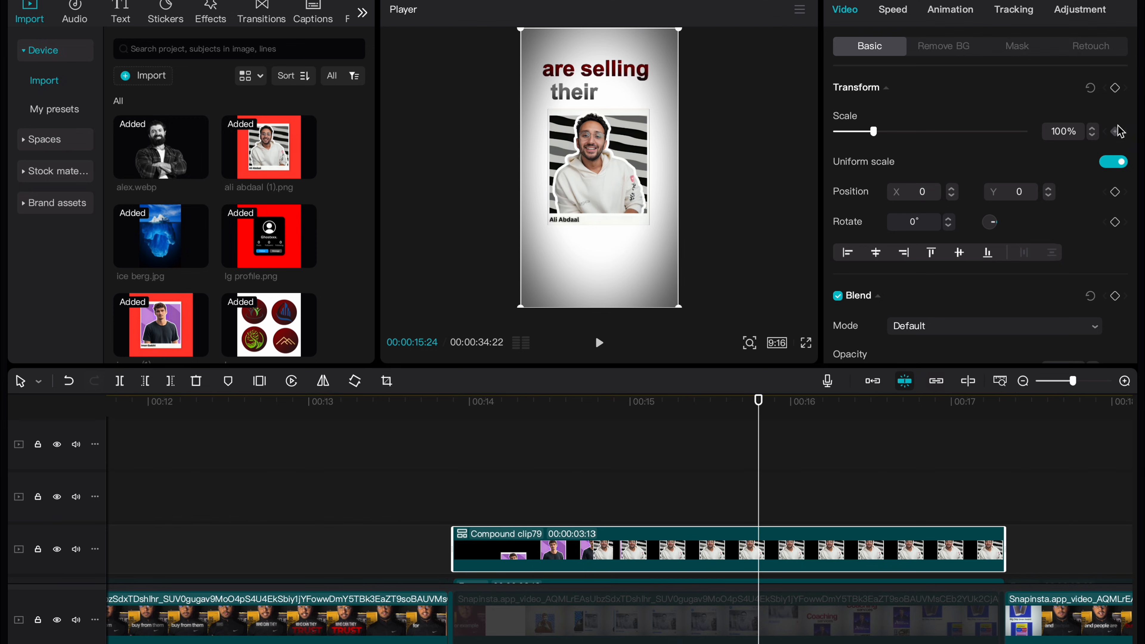
left_click_drag(749, 407, 452, 401)
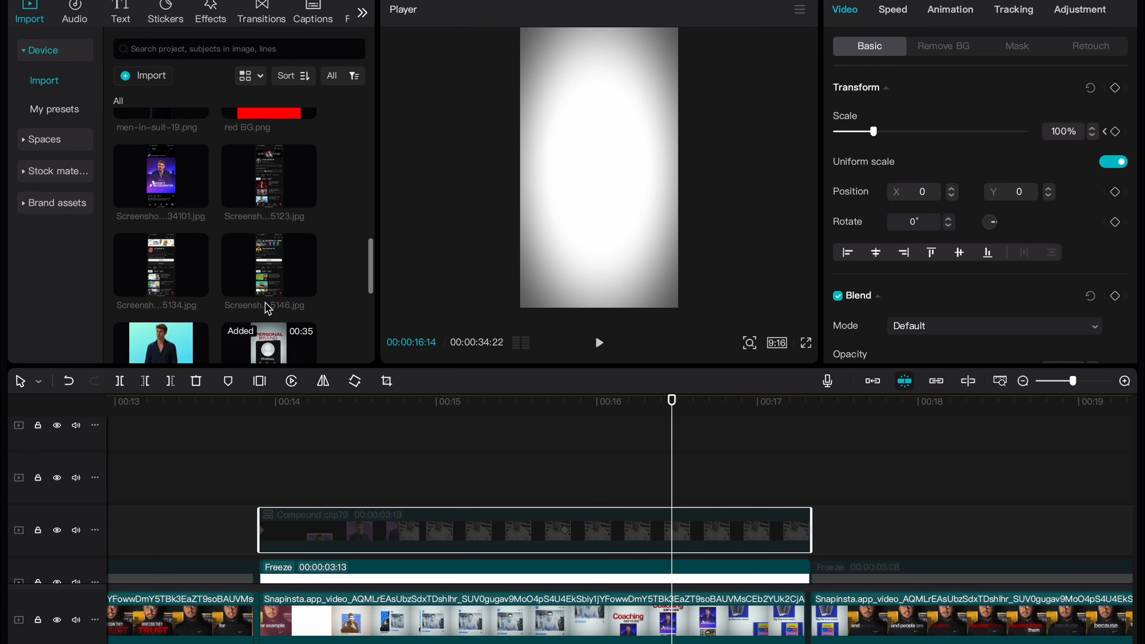
Add Screenshot_20241227_234101.jpg above the hidden compound clip and crop it with a Rectangle mask sized 1017 by 1253 at Y 65
scroll(268, 309, "up", 1)
left_click_drag(199, 225, 640, 478)
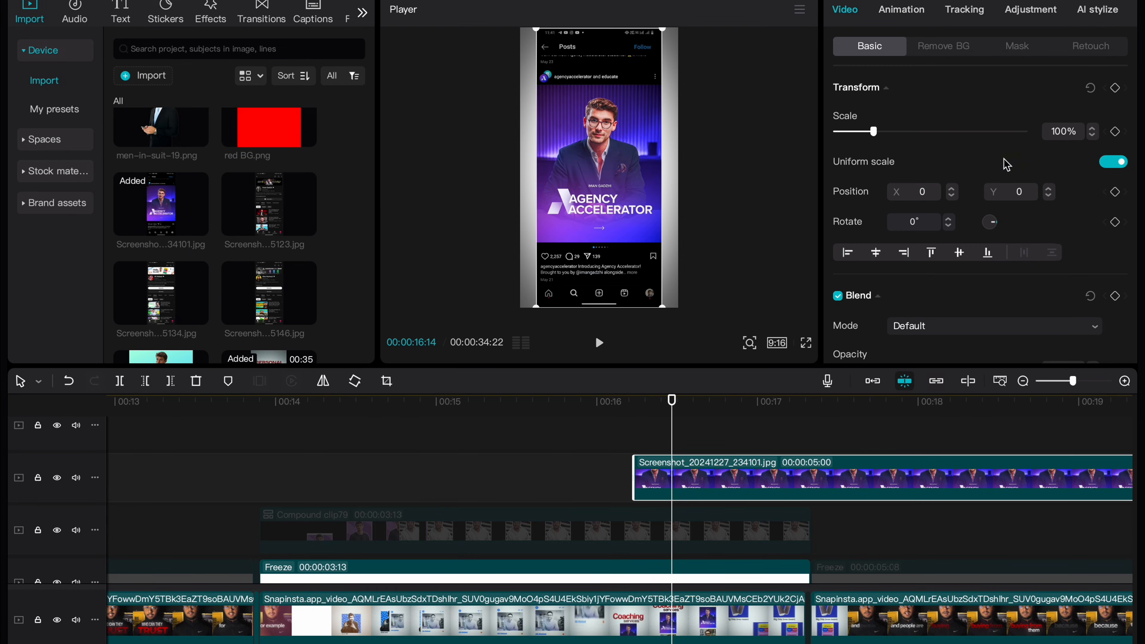
left_click(1016, 46)
left_click(857, 205)
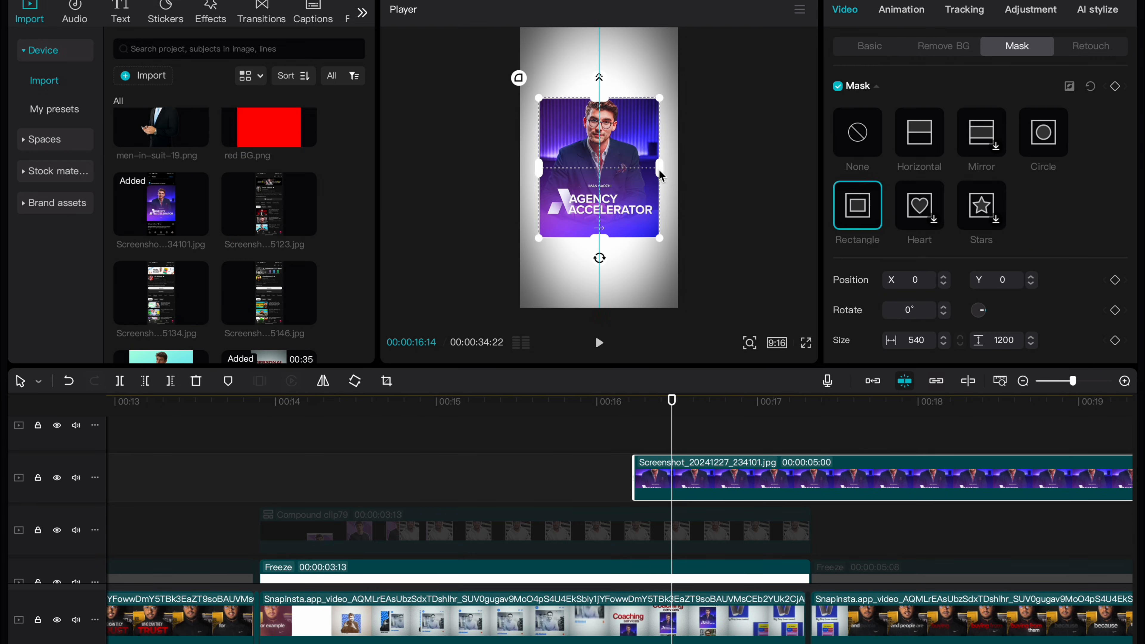
left_click_drag(601, 103, 601, 89)
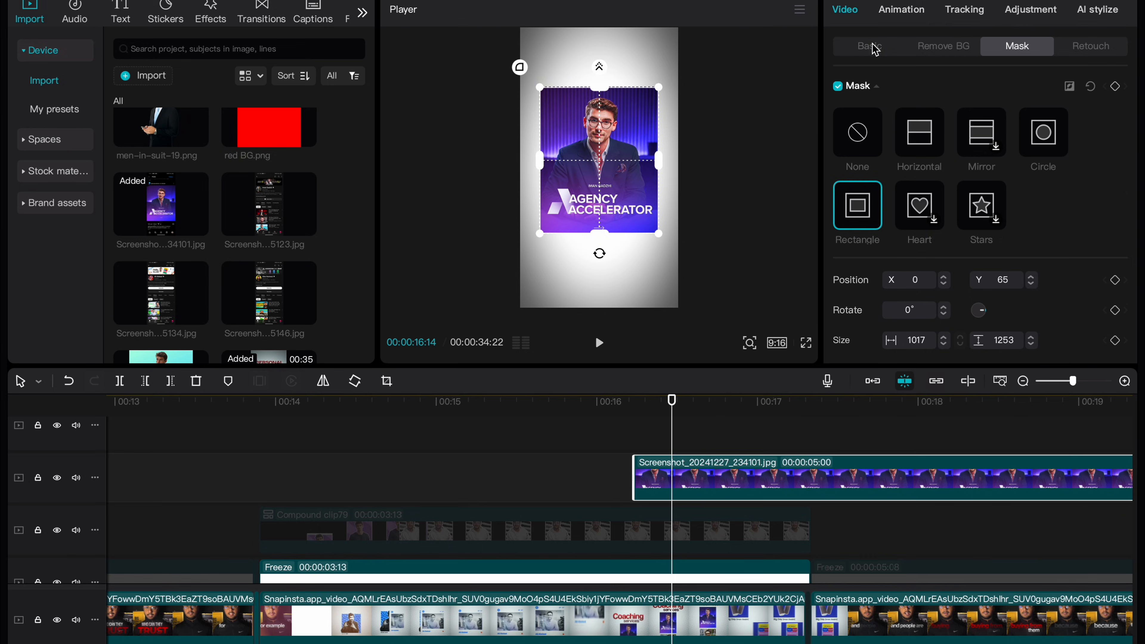
Scale the masked Agency Accelerator screenshot to 77% and move it up to Y 620
left_click(893, 45)
left_click_drag(648, 310, 615, 277)
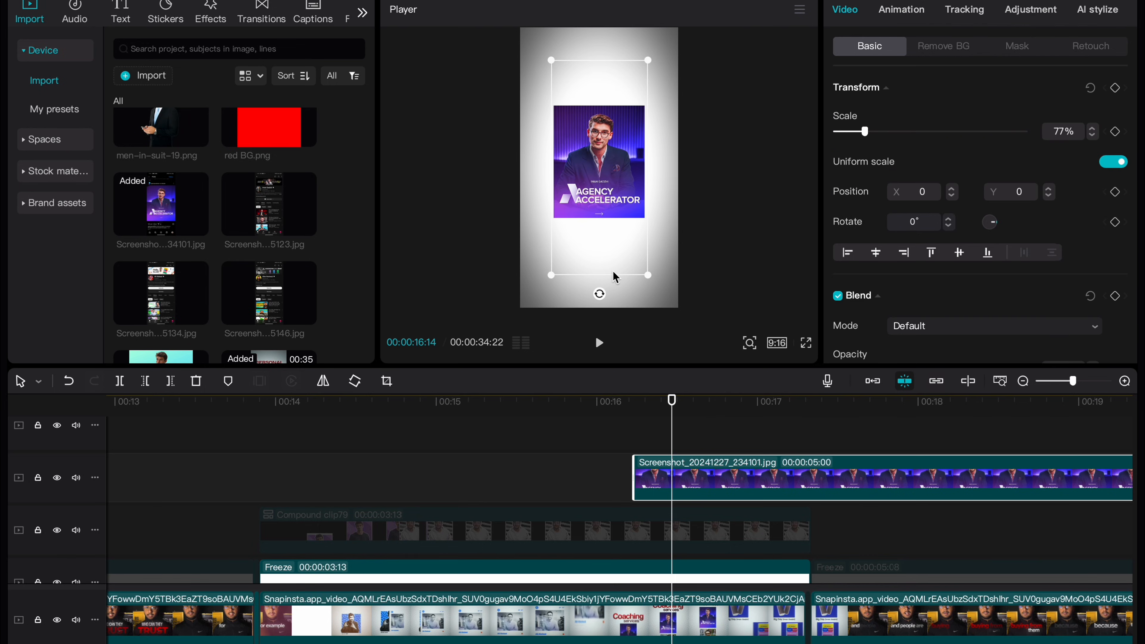
left_click_drag(605, 200, 603, 195)
Add the Ali Abdaal book picture on a track above the screenshot, crop it with a Rectangle mask and shrink it
scroll(216, 226, "down", 5)
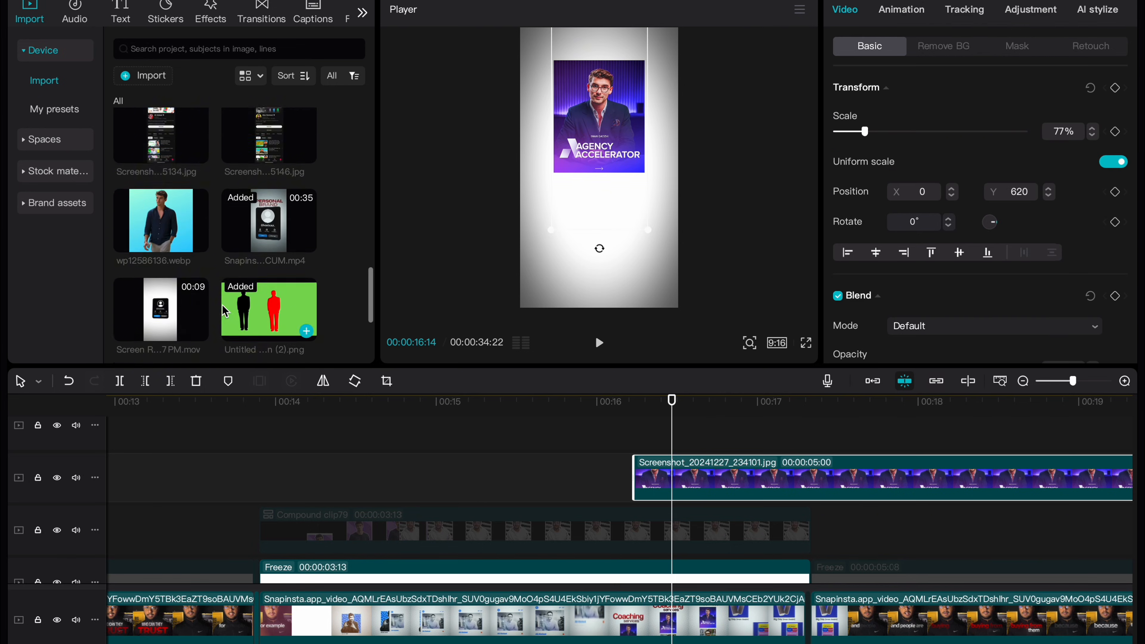
left_click_drag(269, 218, 705, 431)
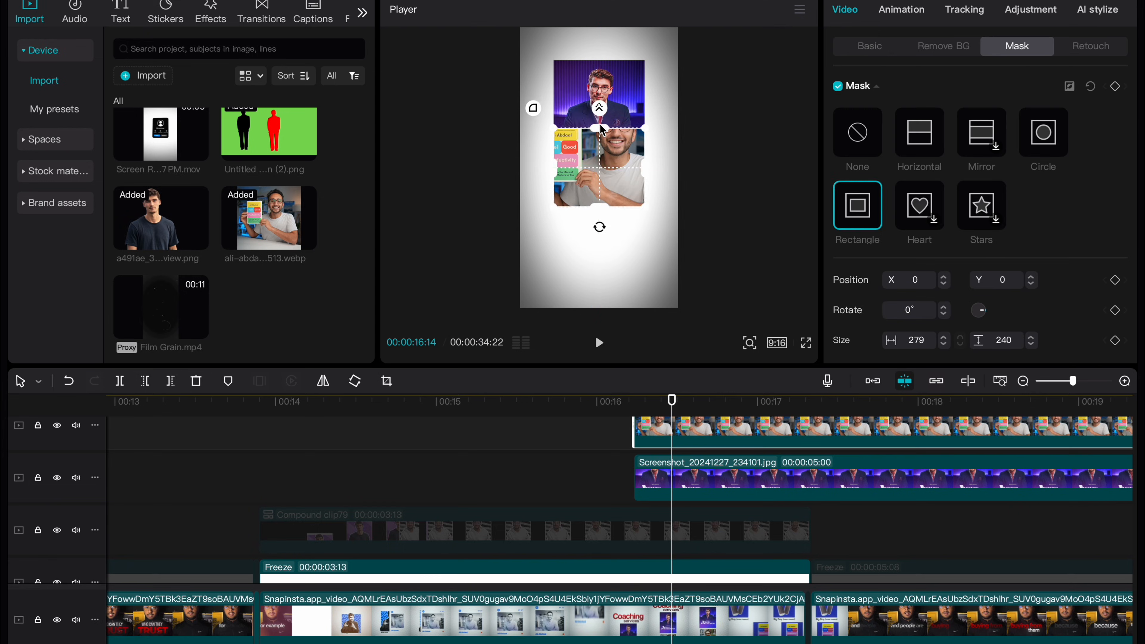
left_click_drag(679, 247, 646, 236)
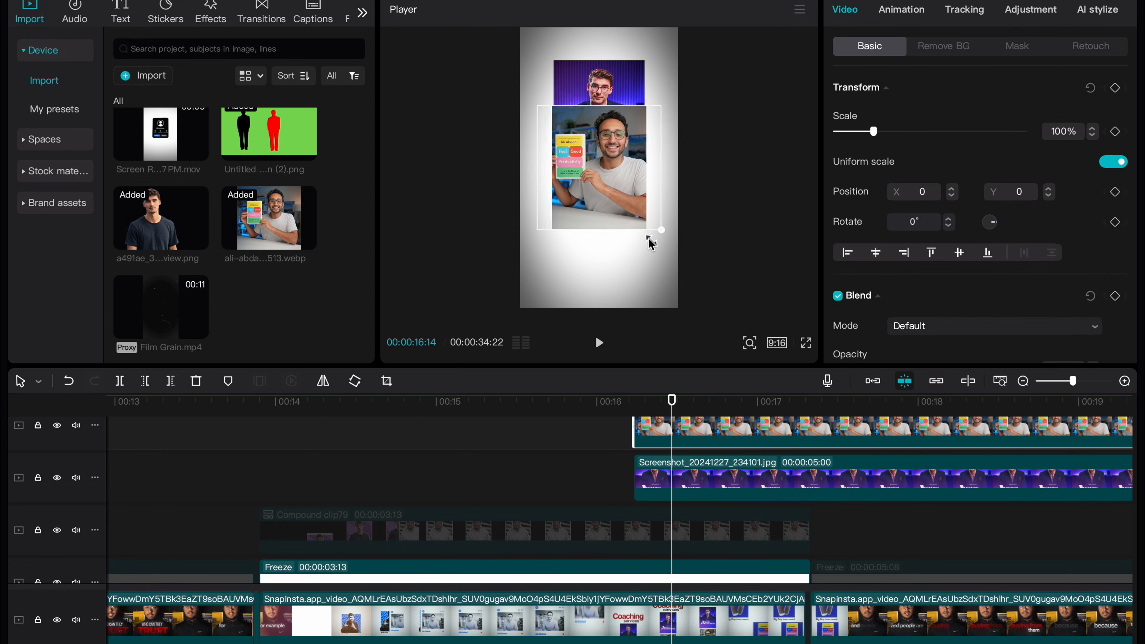
Place the book picture just below the Agency Accelerator card, and scale both down together as a centred stack
left_click_drag(613, 216, 638, 182)
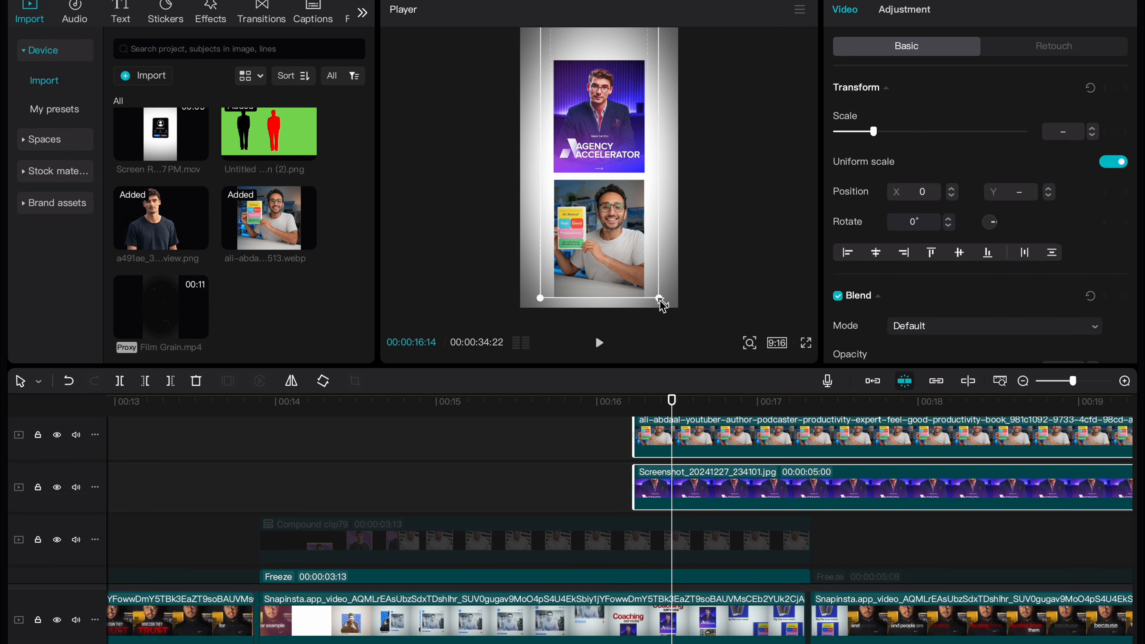
left_click_drag(661, 301, 647, 275)
left_click_drag(577, 141, 576, 156)
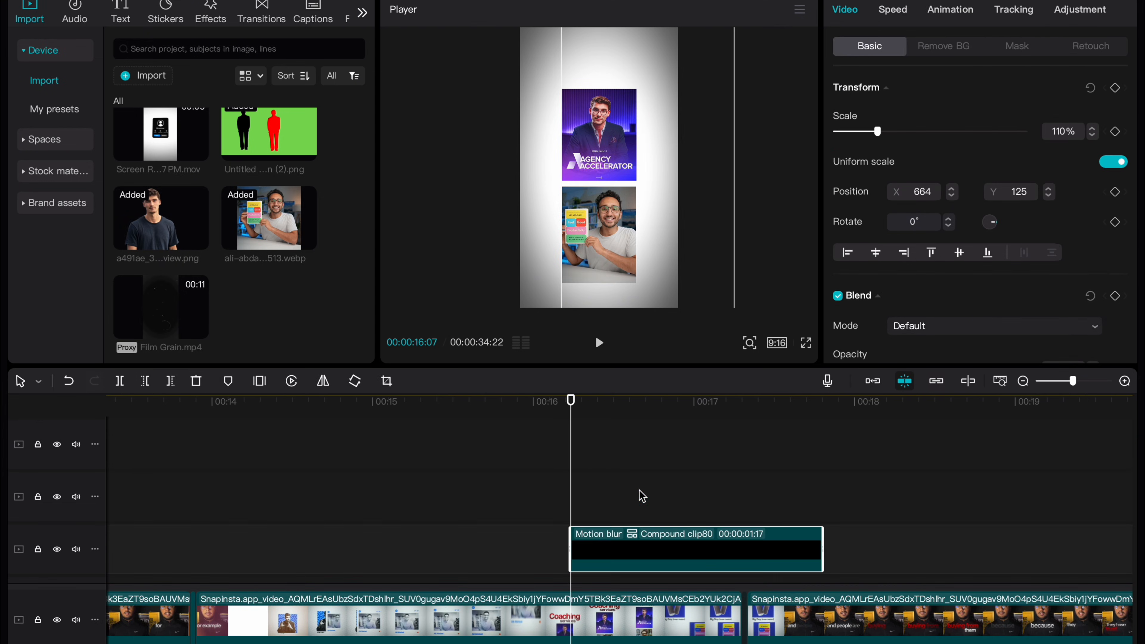
Caption the two stacked cards with motion-blurred "Coaching" and "services" text, and combine captions and cards into one compound clip
double_click(589, 559)
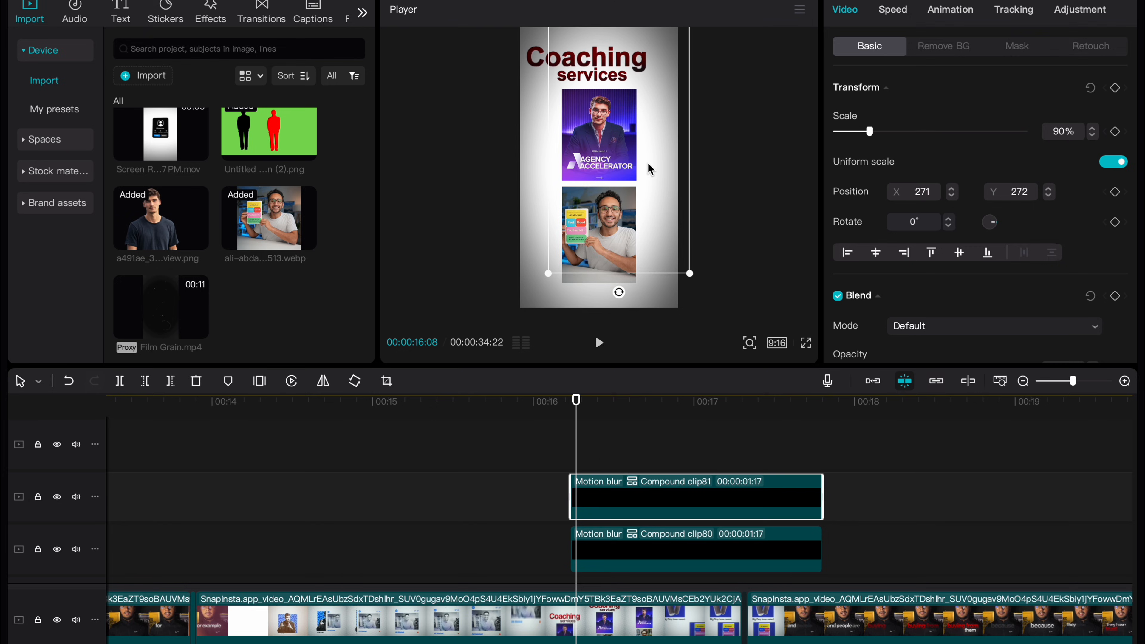
scroll(630, 545, "down", 4)
left_click_drag(544, 577, 682, 411)
key("alt+g")
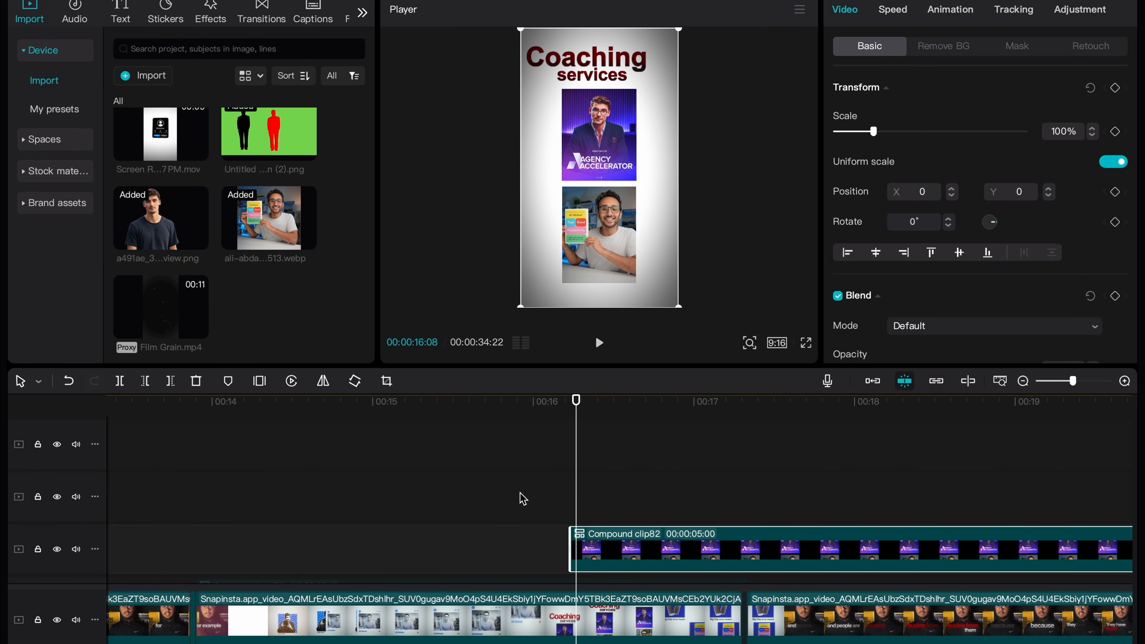
Re-enable the portrait-card compound clip and hide the "Coaching services" compound clip, playing back the portrait section
scroll(575, 501, "down", 3)
left_click(550, 486)
key("v")
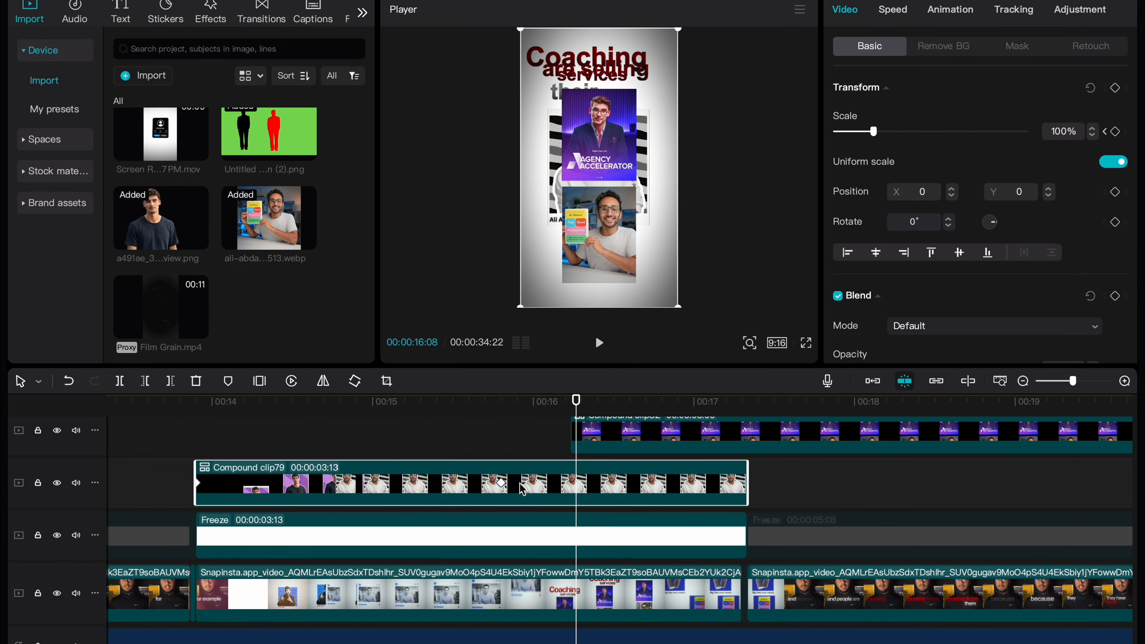
left_click(431, 446)
key("space")
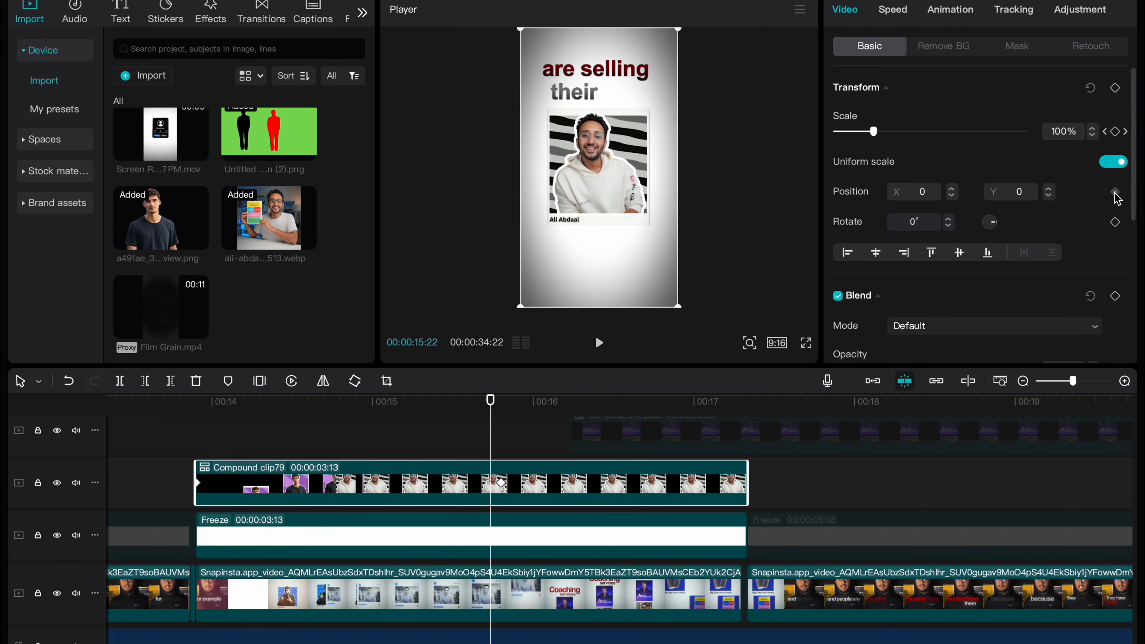
Keyframe the portrait-card compound clip to slide up out of the frame from 00:00:15:22 to about 00:00:16:04
left_click_drag(682, 271, 635, 10)
left_click(490, 509)
key("space")
key("space")
double_click(501, 483)
Apply an ease-in-out curve to the portrait-card compound clip's Y position keyframes and preview the exit
left_click(524, 480)
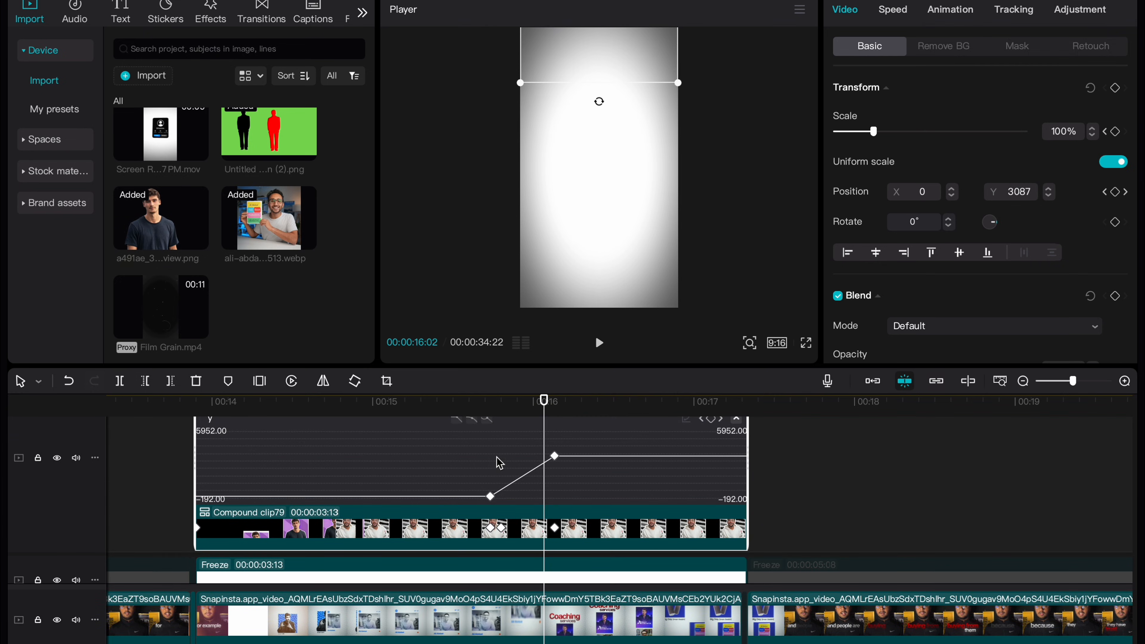
left_click(554, 455)
scroll(589, 486, "up", 2)
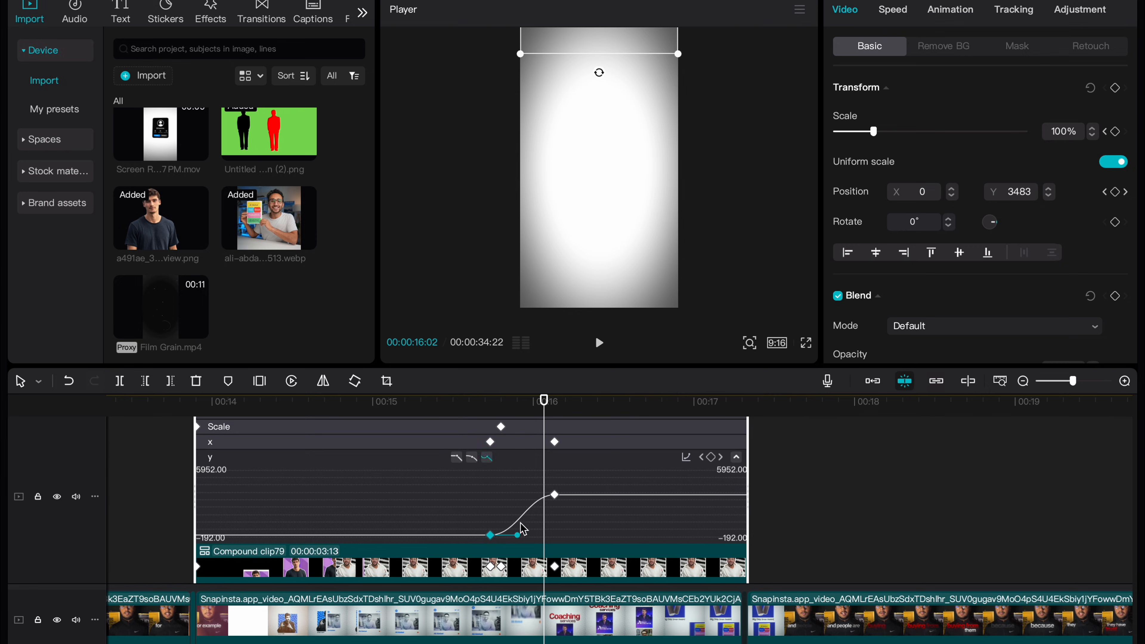
key("space")
key("space")
key("alt+k")
Re-enable the "Coaching services" compound clip and add a position keyframe at Y 0 on 00:00:16:10
scroll(487, 471, "down", 3)
left_click(586, 452)
left_click(589, 442)
key("v")
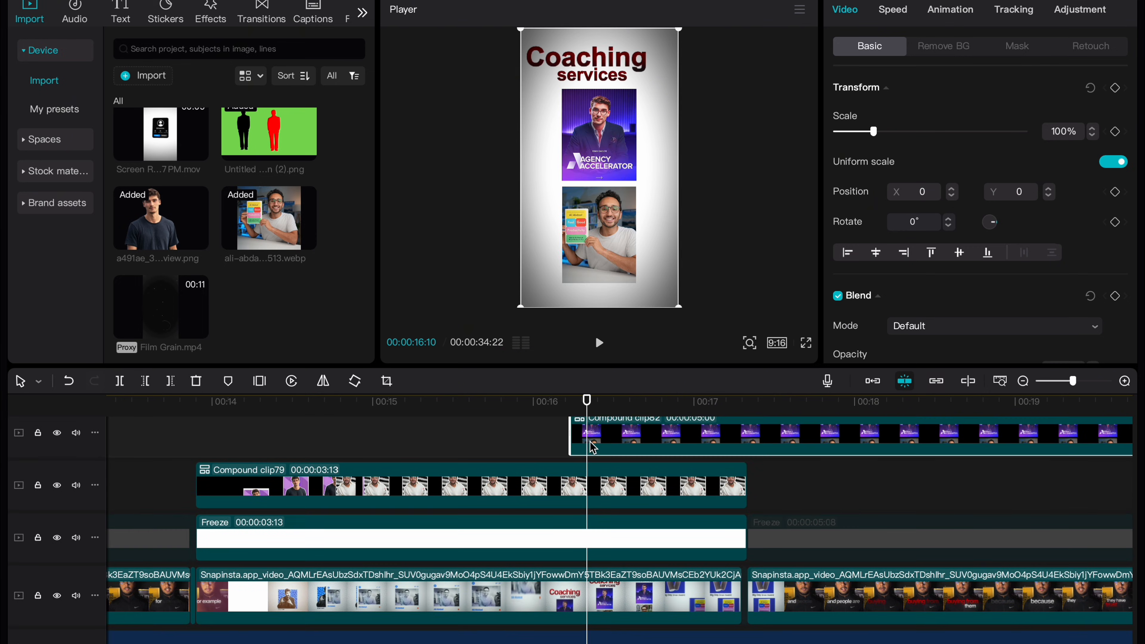
left_click_drag(593, 447, 588, 455)
Start the "Coaching services" compound clip at 00:00:16:01 and keyframe it below the frame there for an upward slide-in
left_click_drag(584, 401, 539, 401)
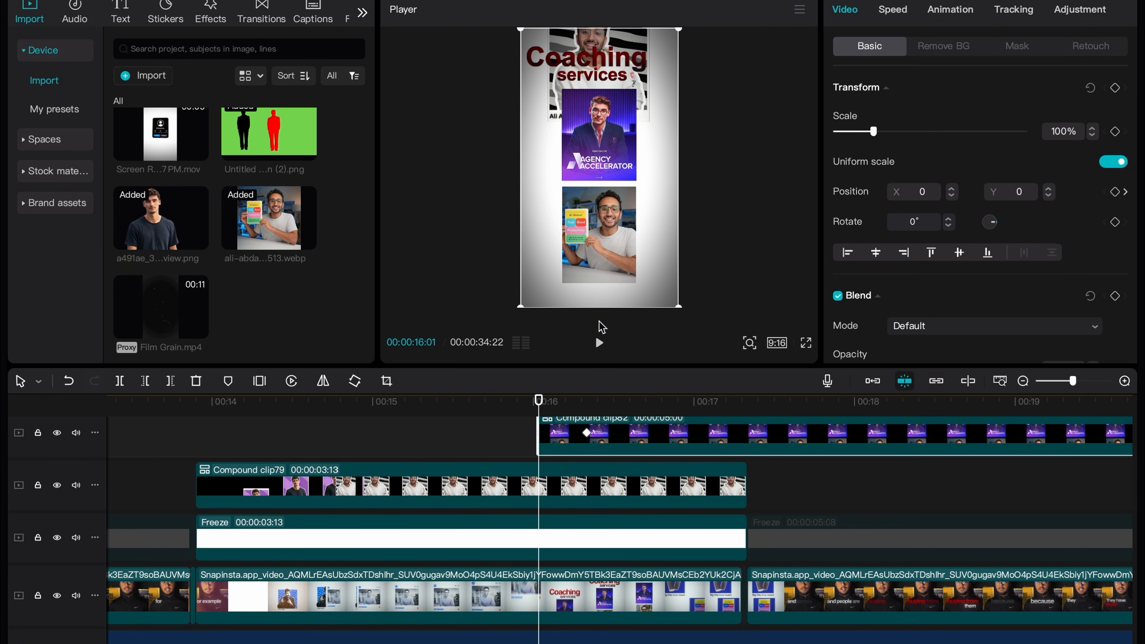
key("Right")
key("Right")
key("Right")
key("Right")
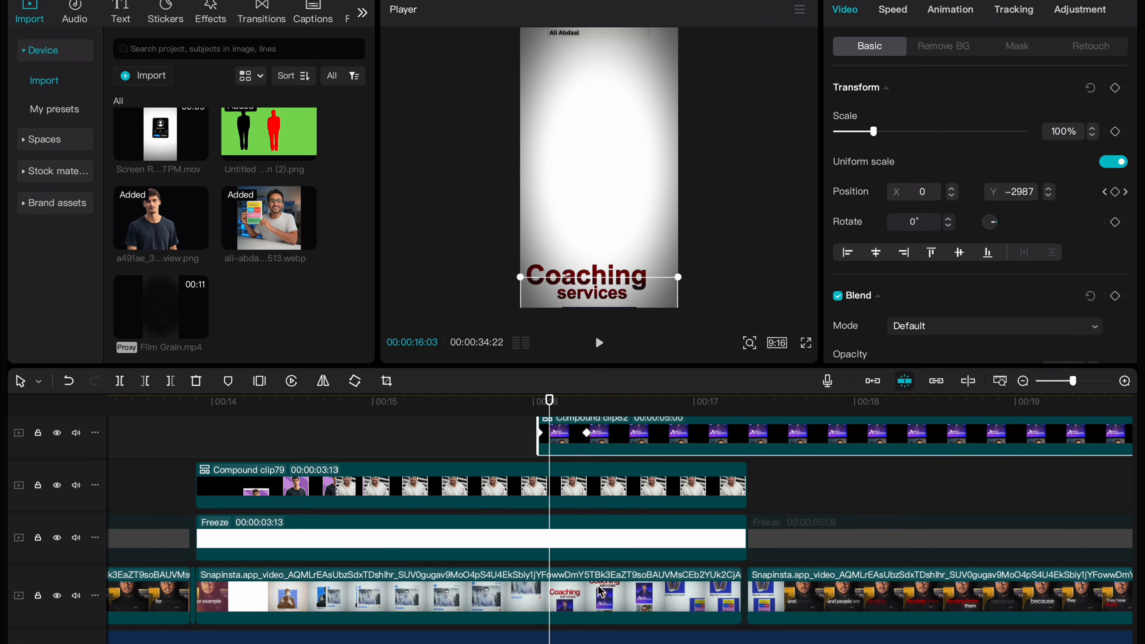
Centre the "Coaching services" caption above the cards and move its compound clip a few frames earlier
scroll(607, 605, "up", 1)
mouse_move(609, 451)
left_mouse_down()
mouse_move(577, 452)
mouse_move(623, 457)
left_mouse_up()
left_click(452, 455)
Preview the "Coaching services" slide-in, split its compound clip at 00:00:16:18 and delete the remainder
key("space")
key("space")
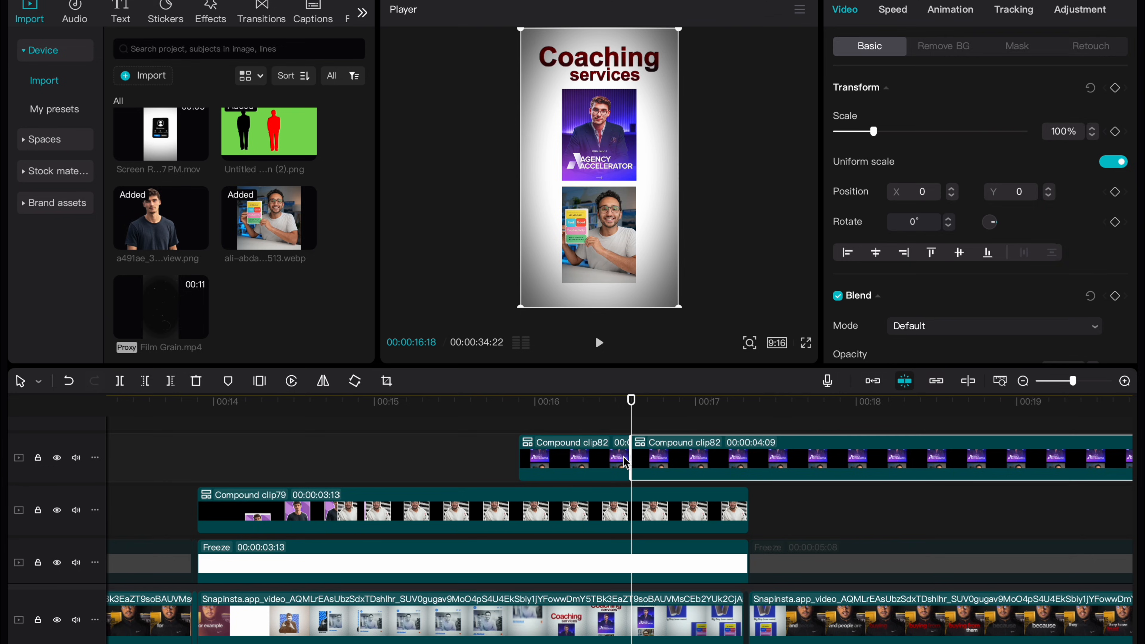
key("Delete")
Add 1.png right after the "Coaching services" compound clip at 00:00:16:18, shrink it to about half size and place it in the frame's upper half
scroll(304, 315, "down", 10)
scroll(304, 314, "up", 10)
left_click_drag(189, 191, 632, 478)
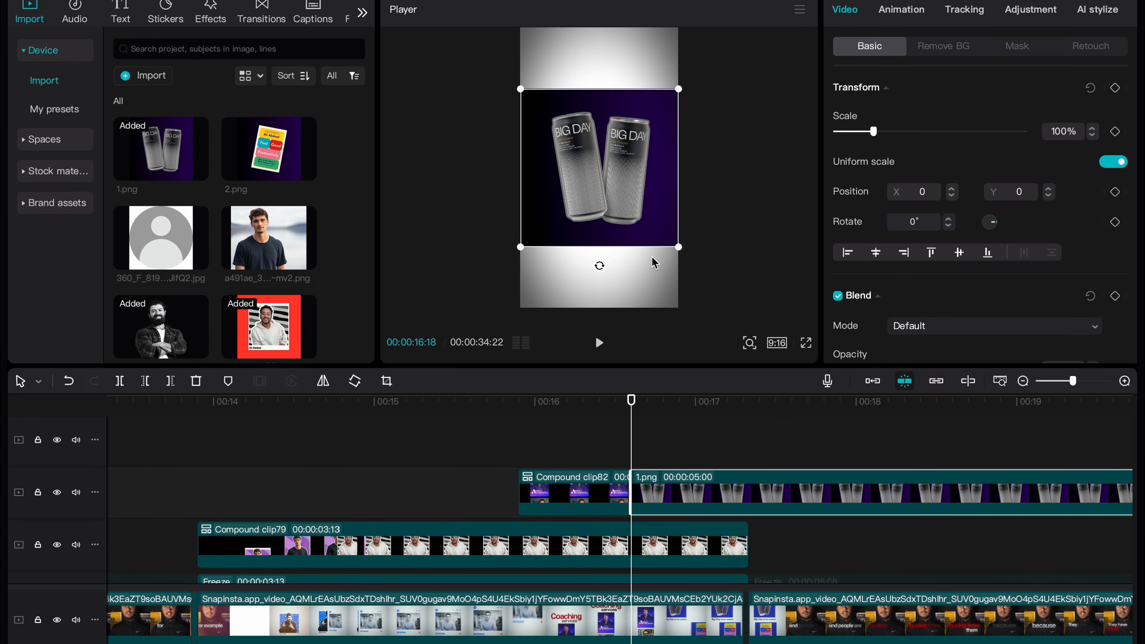
left_click_drag(677, 245, 619, 119)
Trim the 1.png clip to the white Freeze clip's end and return the playhead to 00:00:16:18
left_click(749, 466)
left_click(753, 508)
key("w")
left_click(633, 462)
double_click(624, 497)
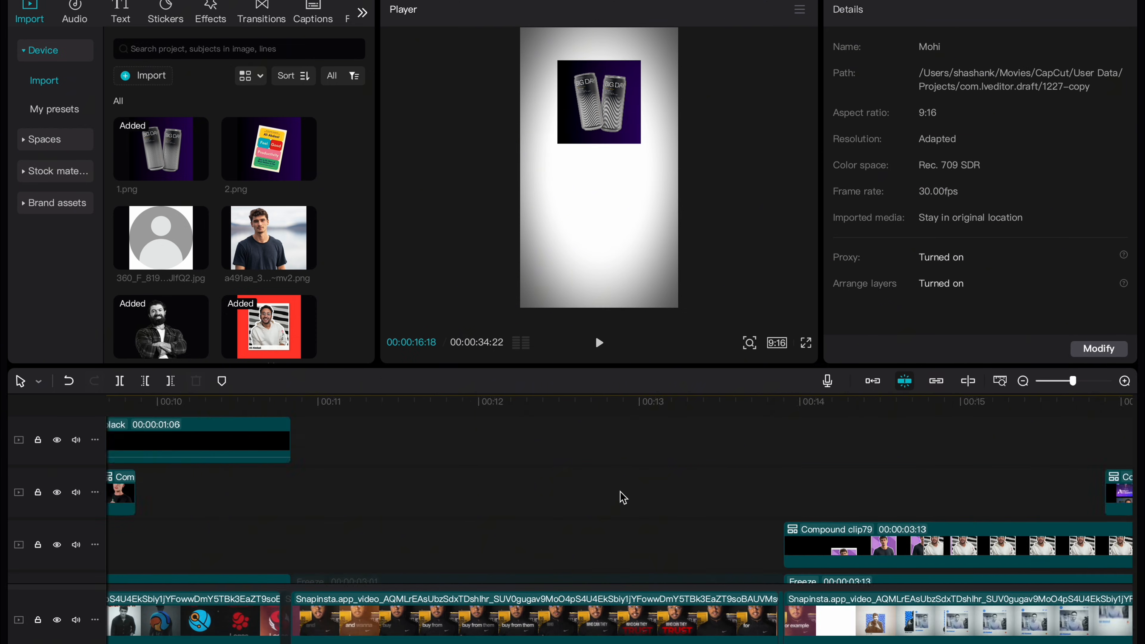
Copy the "Alex" text to 00:00:16:18, reword it as "Big Day(Iman Gadzhi)", shrink it and centre it just below the 1.png image
left_click(168, 551)
key("super+c")
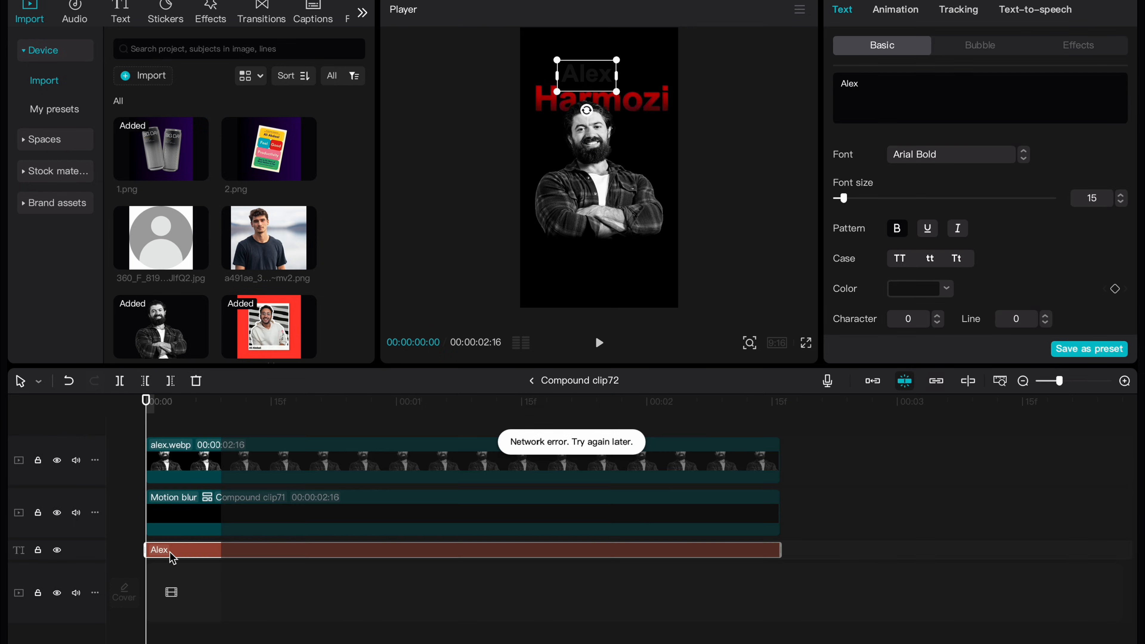
left_click(532, 380)
key("super+v")
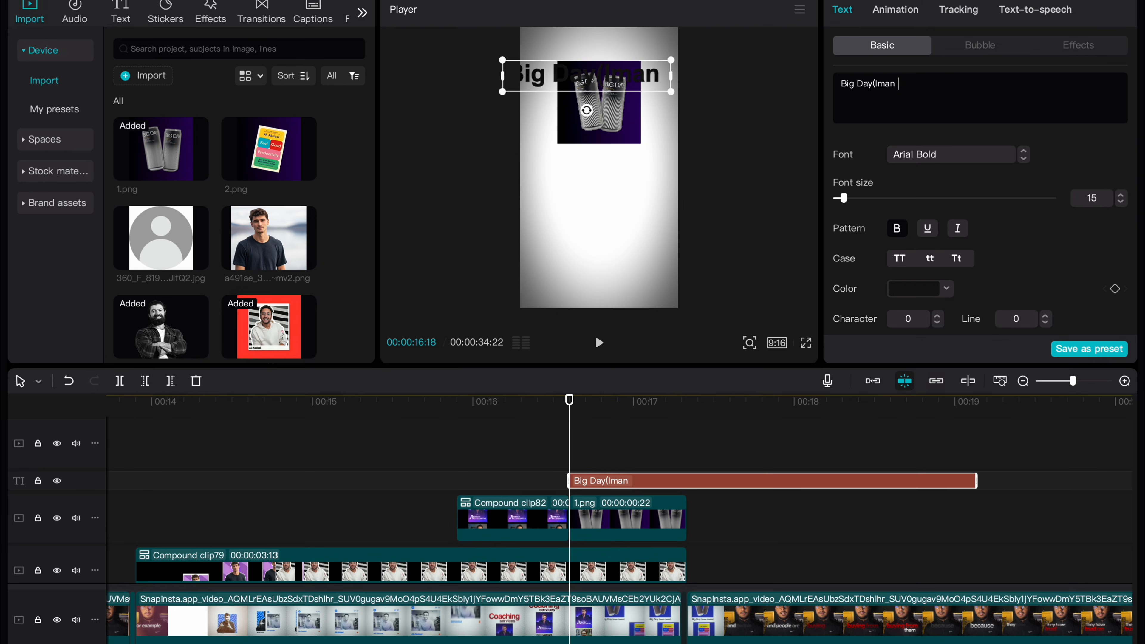
left_click_drag(709, 97, 690, 115)
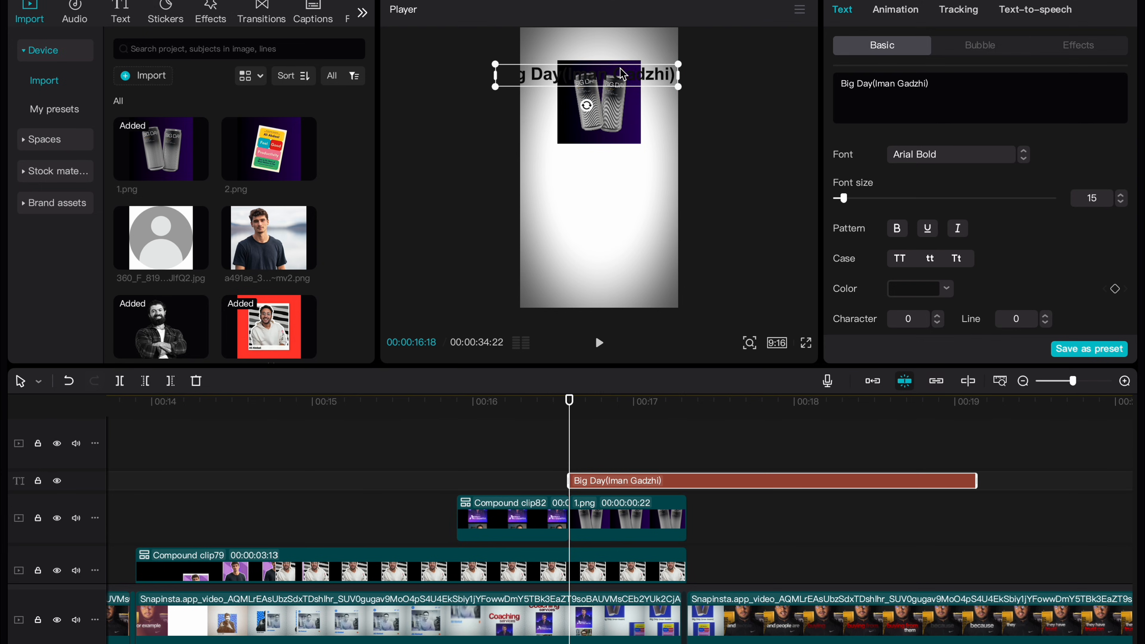
left_click_drag(622, 71, 634, 168)
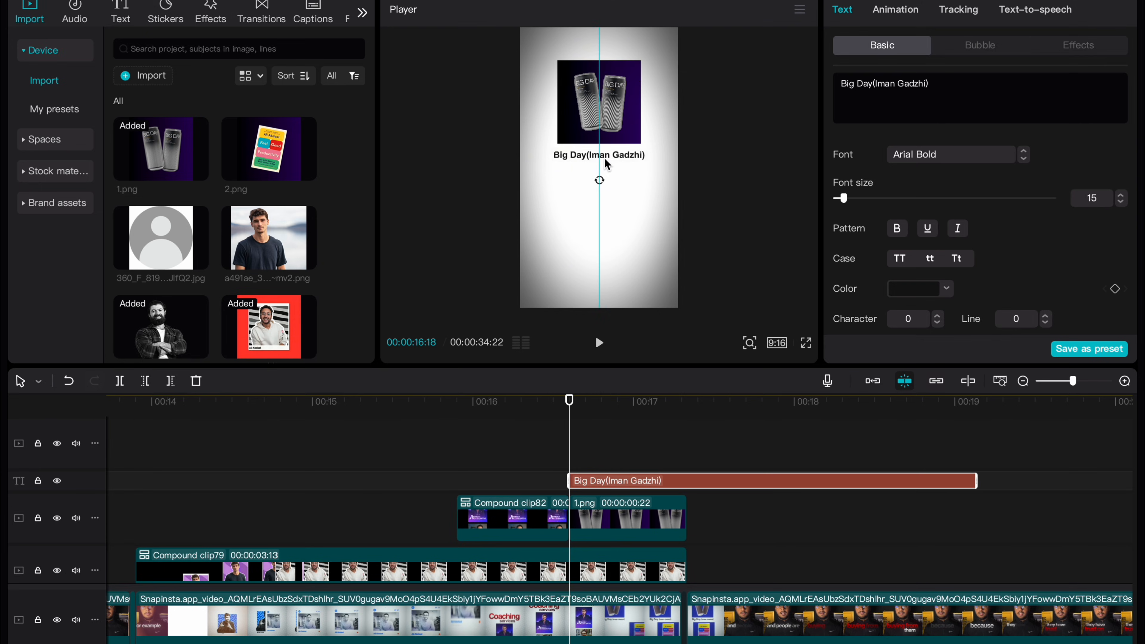
Trim the "Big Day(Iman Gadzhi)" caption to end with the 1.png clip at 00:00:17:10 and combine the two into a compound clip
left_click(684, 465)
left_click(688, 484)
key("w")
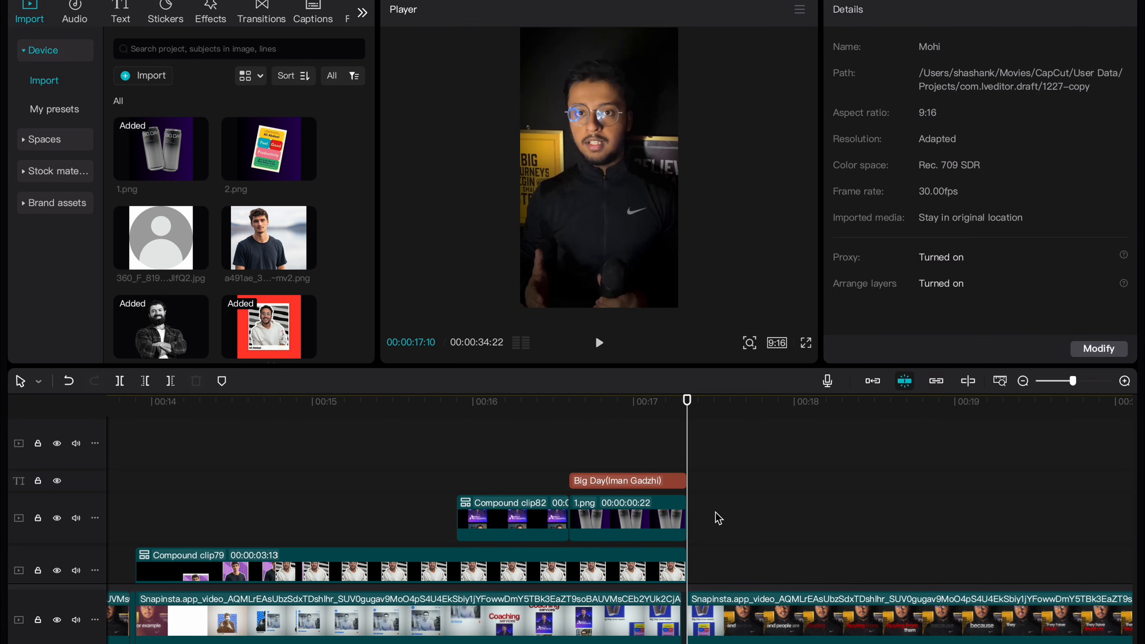
left_click_drag(716, 517, 657, 482)
key("alt+g")
Duplicate the captioned can card's compound clip at 00:00:16:18 on a track above and place the copy in the frame's lower half
left_click(572, 471)
left_click(601, 483)
key("super+c")
left_click(570, 450)
key("super+v")
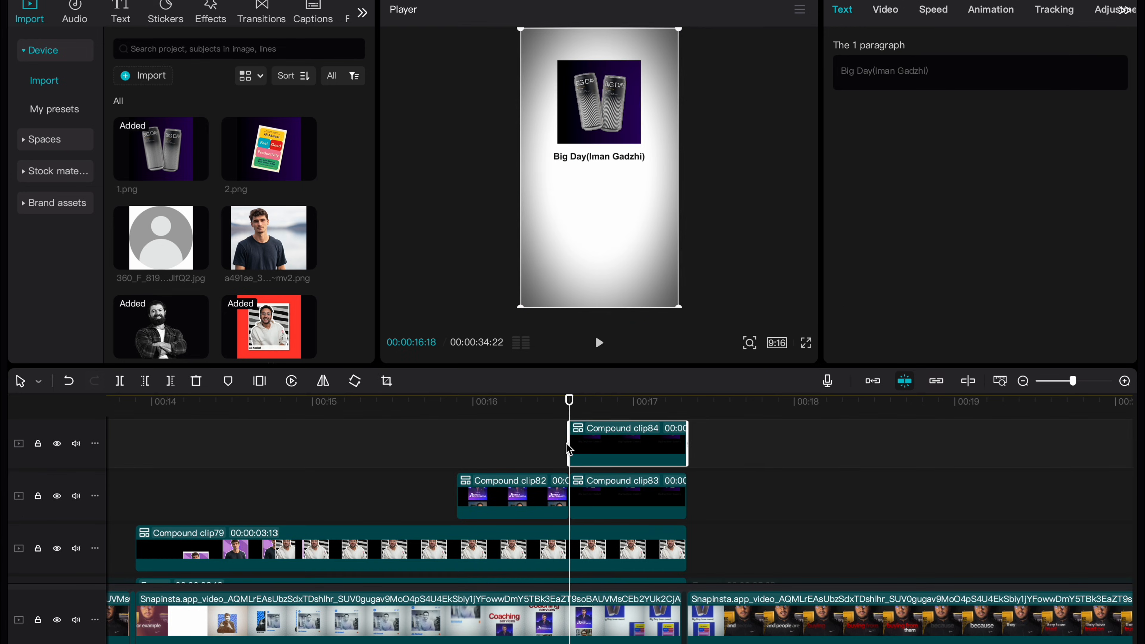
left_click_drag(623, 269, 624, 382)
Inside the duplicated compound clip, replace the image with 2.png and change the caption to "Feel Good(Ali Abdaal)"
double_click(612, 453)
left_click_drag(268, 148, 217, 501)
left_click(216, 464)
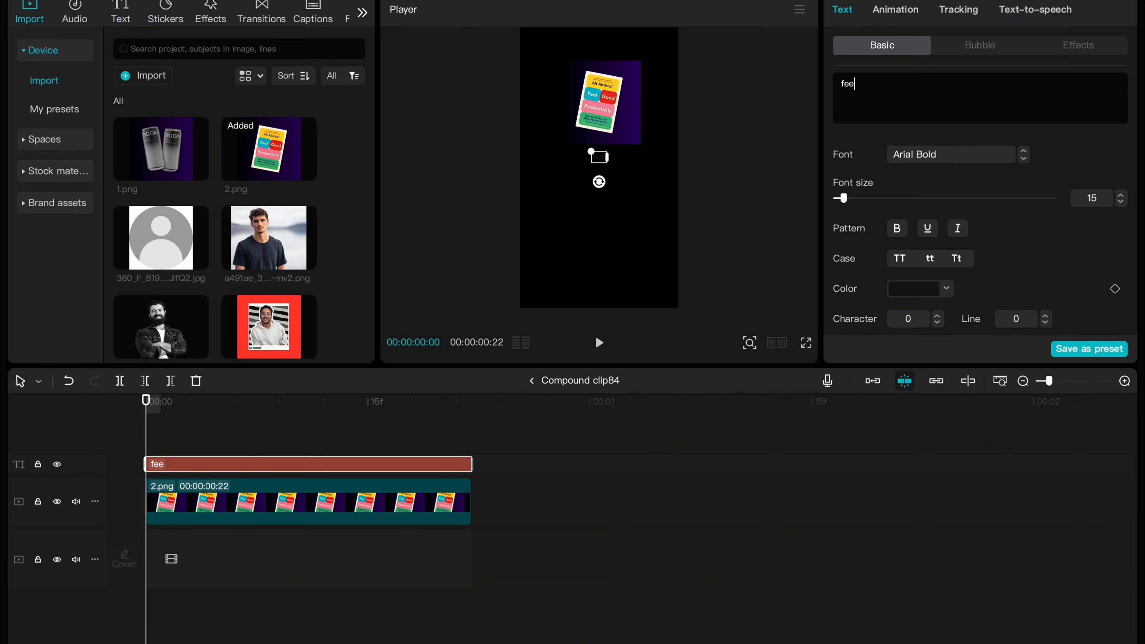
type("bdaal)")
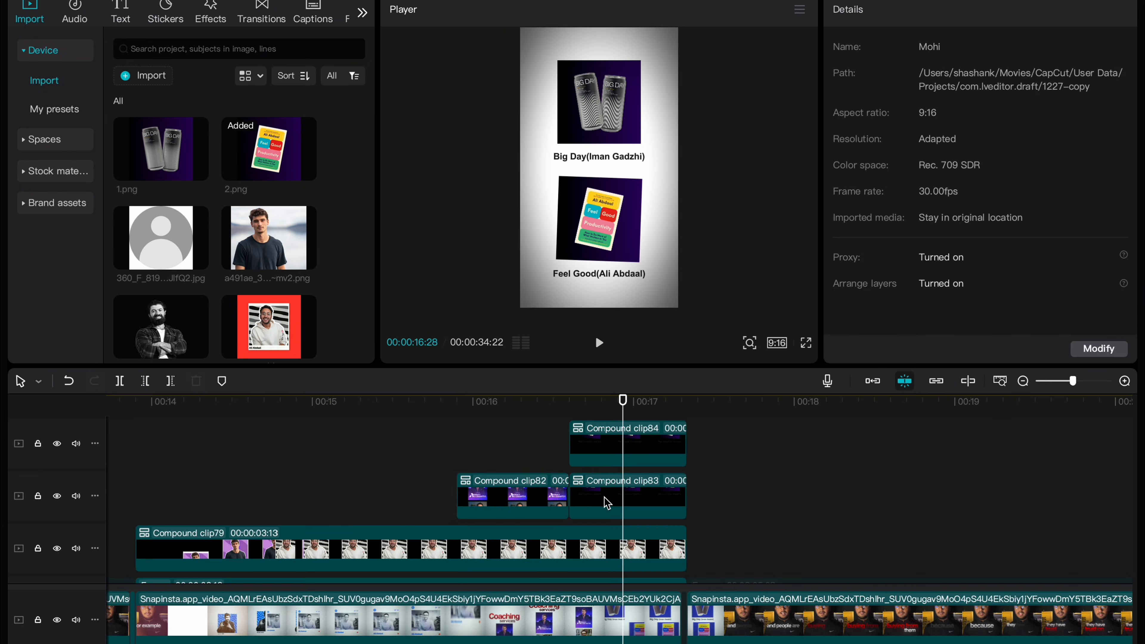
Apply the Slide Right entrance animation to the "Big Day" card and Slide Left to the "Feel Good" card
left_click(606, 501)
left_click(976, 15)
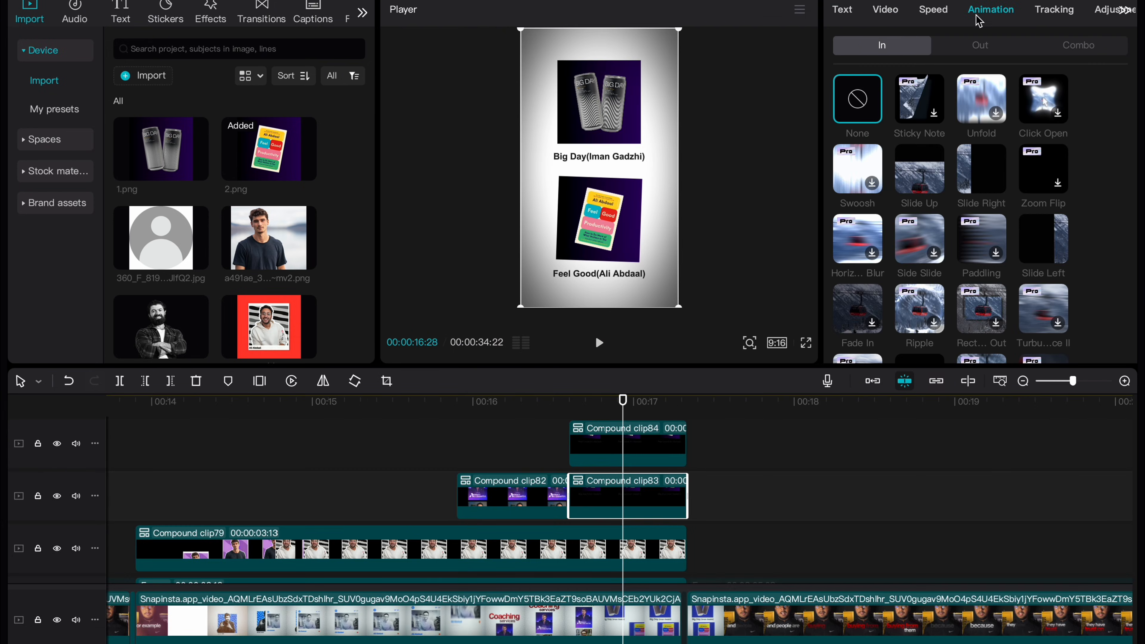
left_click(974, 201)
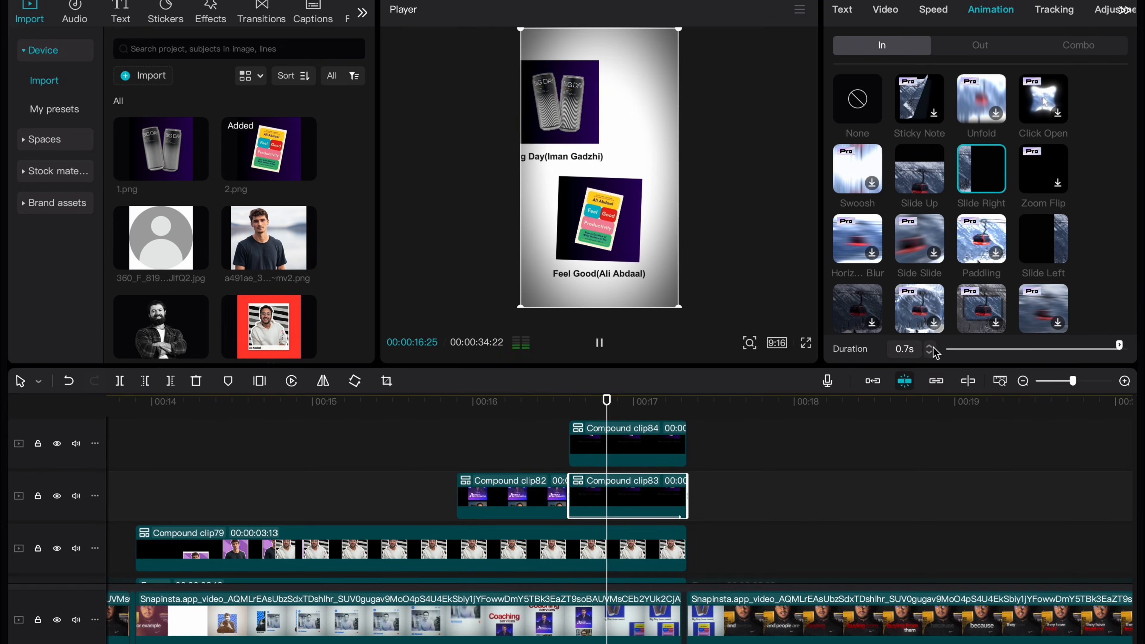
left_click(647, 459)
left_click(976, 13)
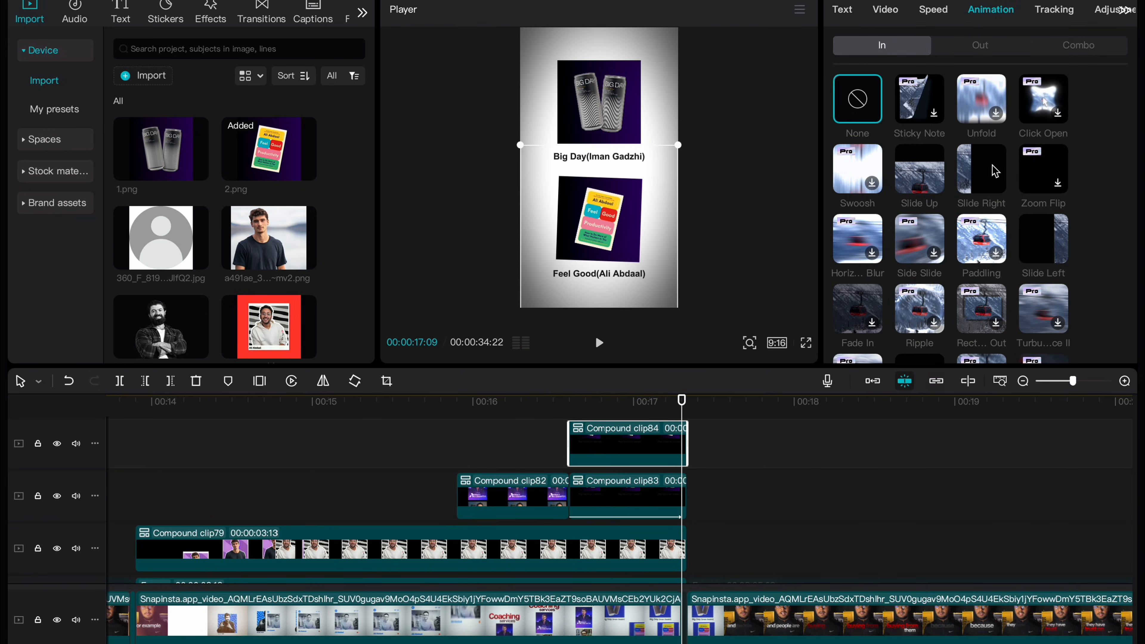
left_click(1044, 252)
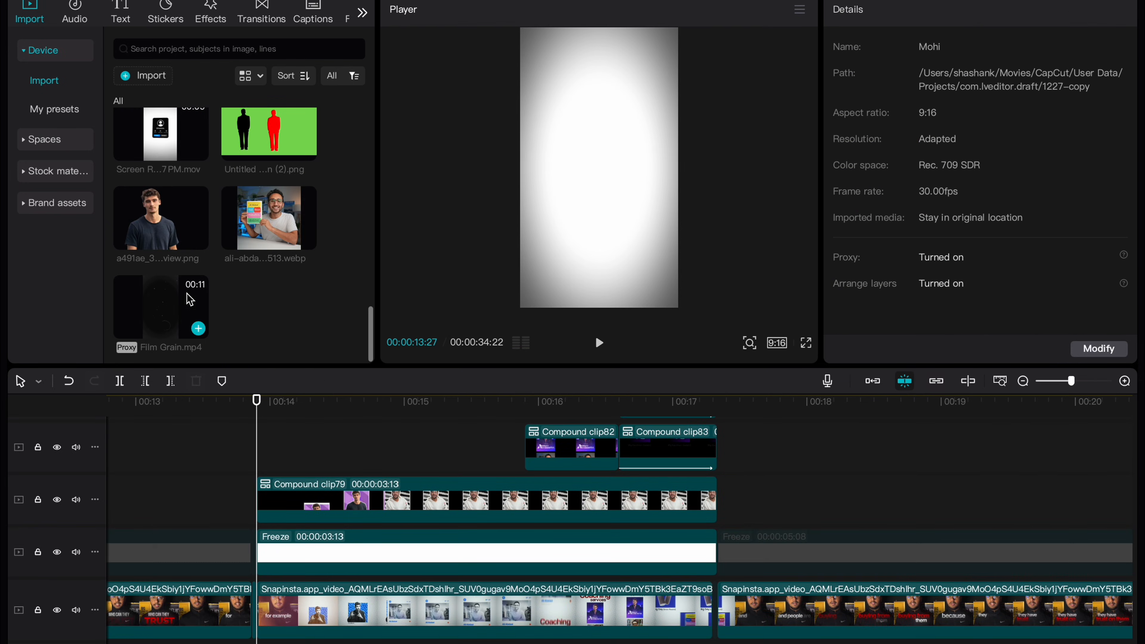
Add Film Grain.mp4 over the cards from 00:00:13:27 and trim it to the white Freeze clip's end at 00:00:17:10
left_click(197, 329)
left_click(292, 465)
left_click_drag(292, 464, 275, 539)
scroll(431, 528, "right", 5)
scroll(431, 528, "down", 4)
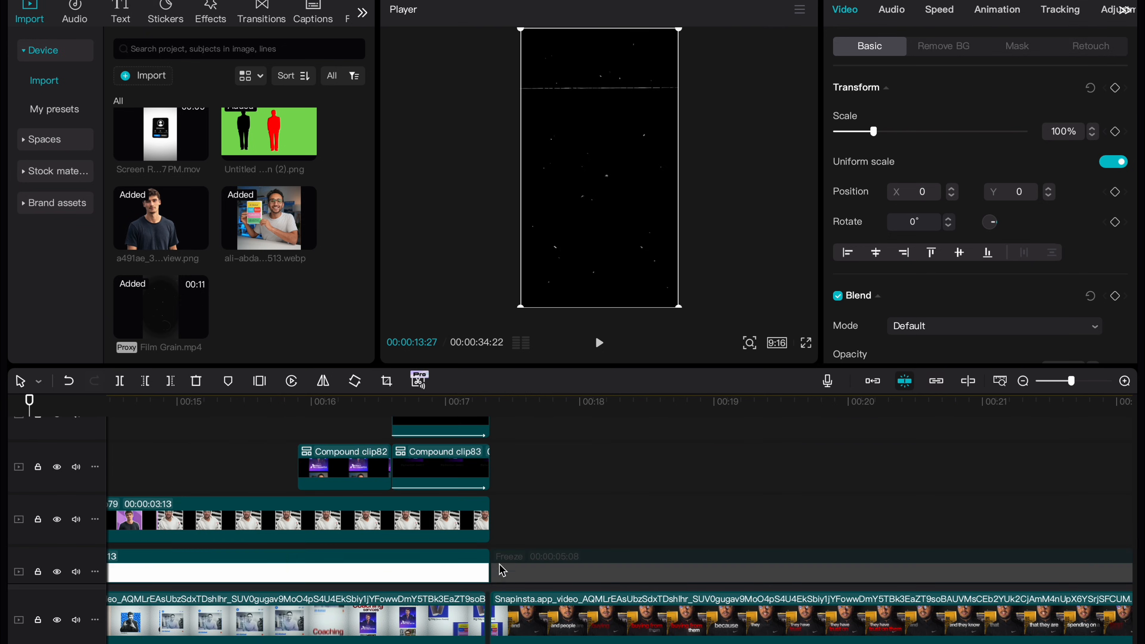
left_click(495, 540)
left_click(492, 543)
scroll(496, 543, "up", 2)
left_click(512, 446)
key("w")
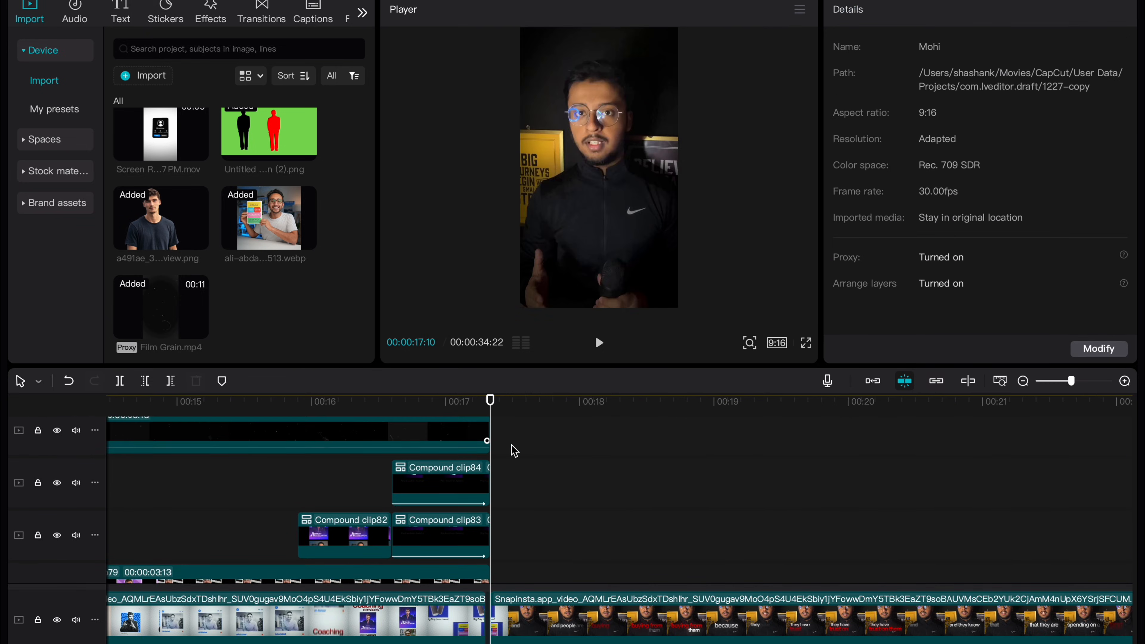
Lower the Film Grain clip's opacity to 10% and play back the section
scroll(512, 450, "up", 1)
key("Left")
left_click(413, 452)
scroll(960, 269, "down", 5)
left_click_drag(1028, 97, 865, 130)
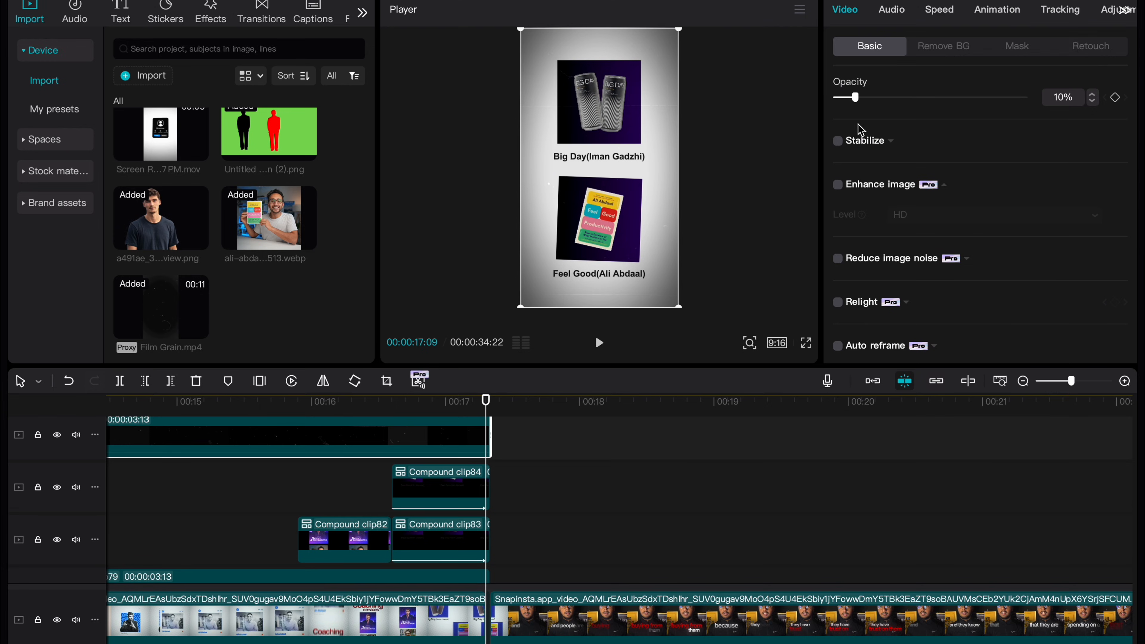
scroll(541, 514, "left", 10)
left_click(607, 473)
key("space")
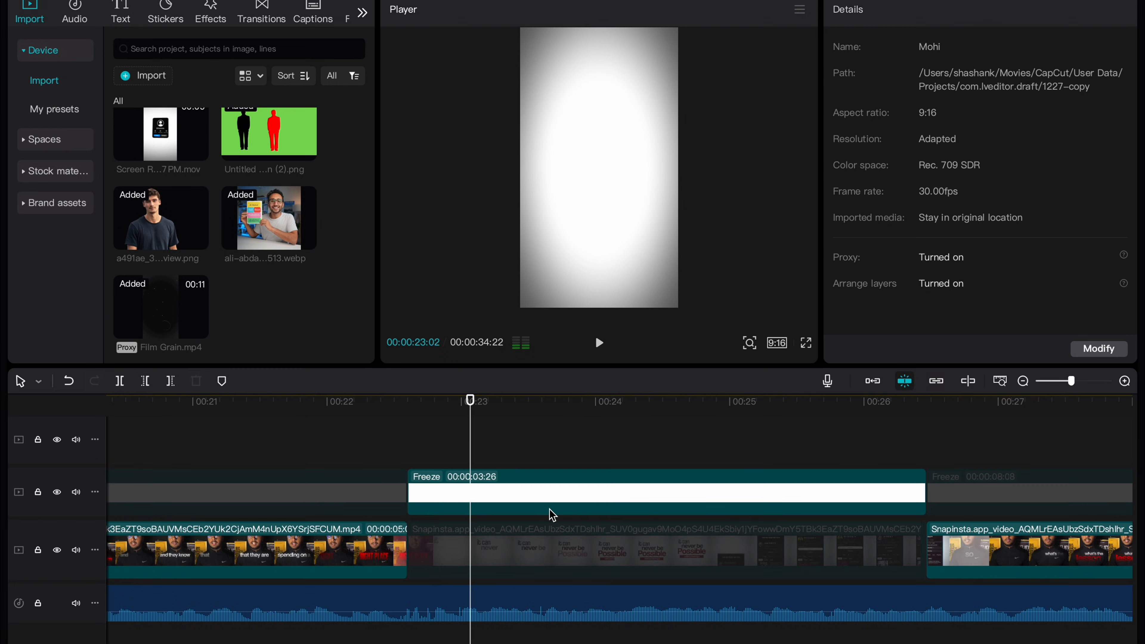
Hide the white Freeze clip, enable the reference clip beneath it, play the section from 00:00:22:18 and show the Freeze clip again
left_click(543, 498)
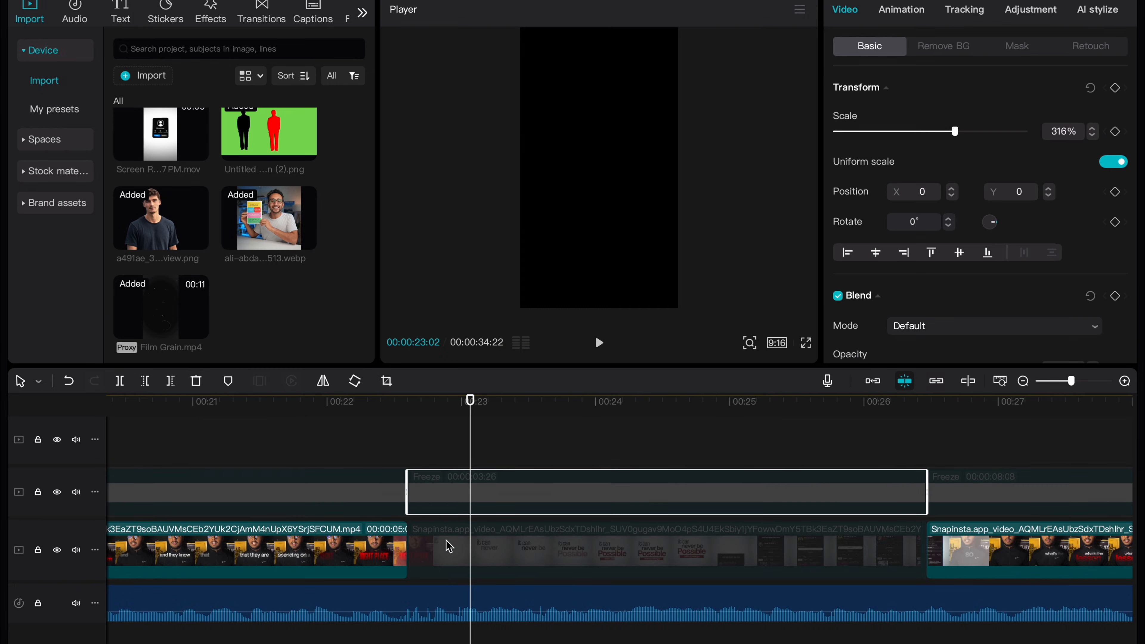
left_click(448, 545)
left_click(411, 468)
key("space")
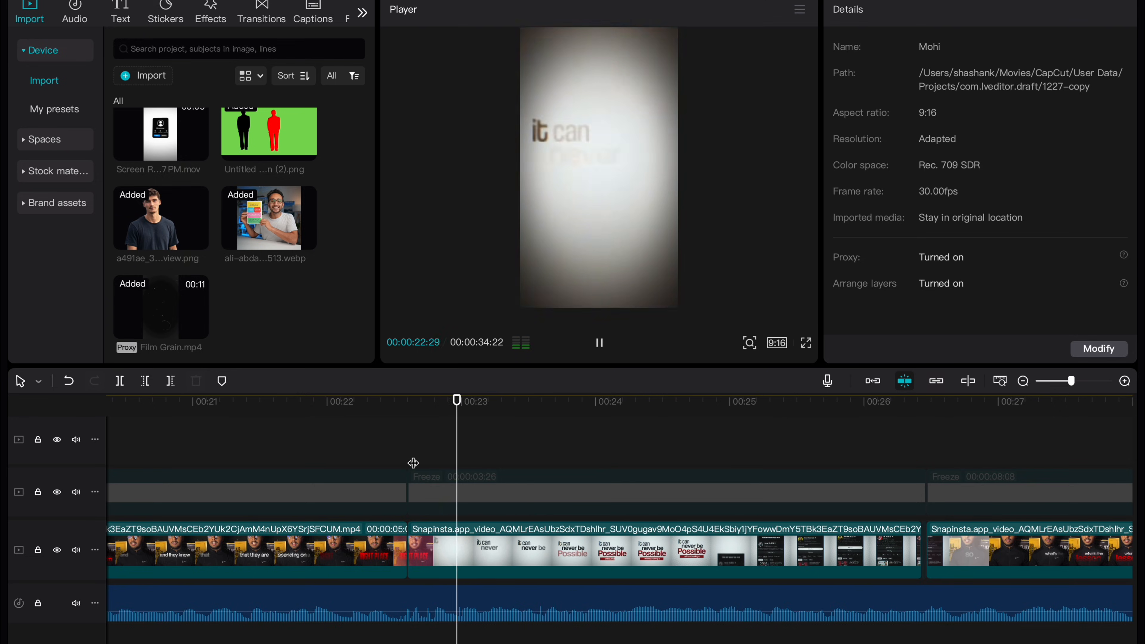
left_click(424, 484)
left_click(407, 454)
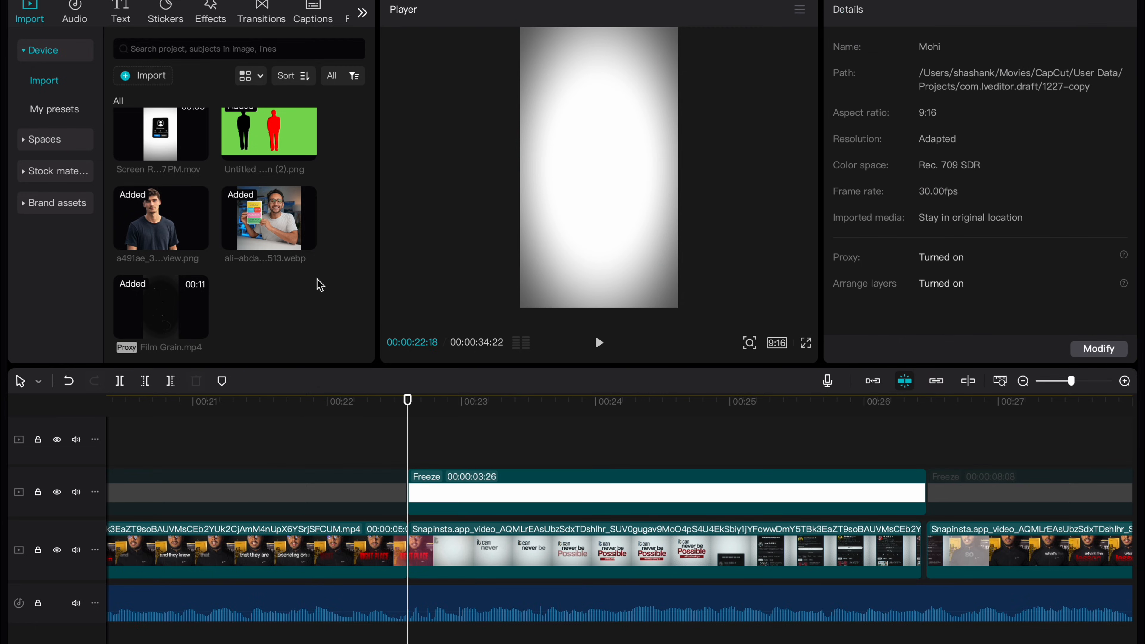
Add the text "it" at 00:00:22:18 in the DIN Condensed font and a near-black color
left_click(127, 17)
left_click(170, 113)
type("it")
left_click(949, 154)
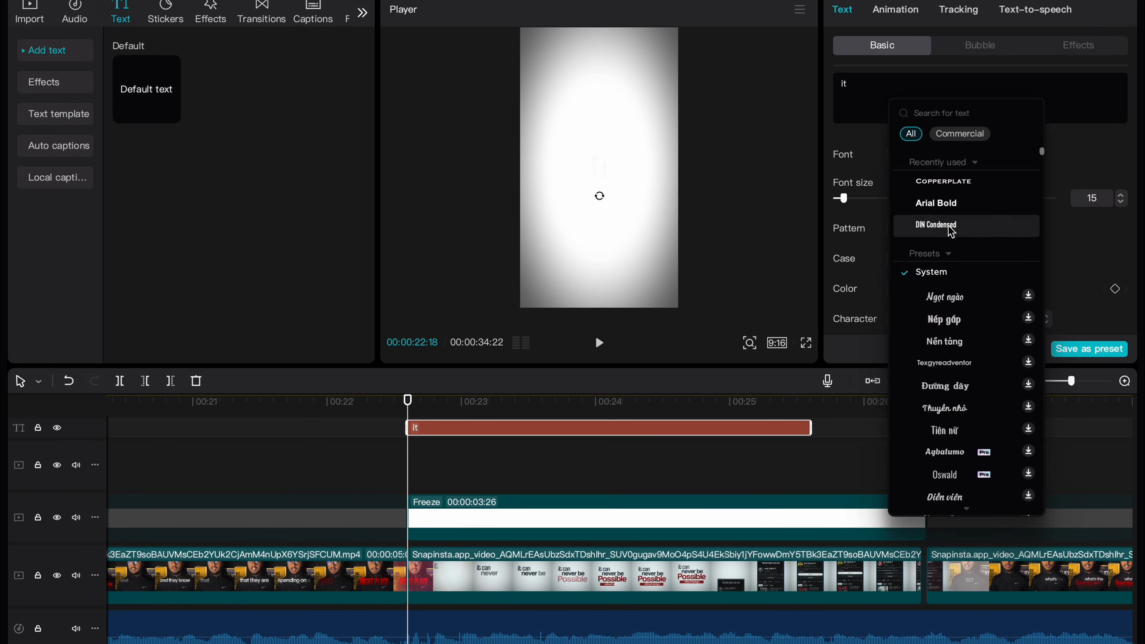
left_click(951, 226)
left_click(915, 289)
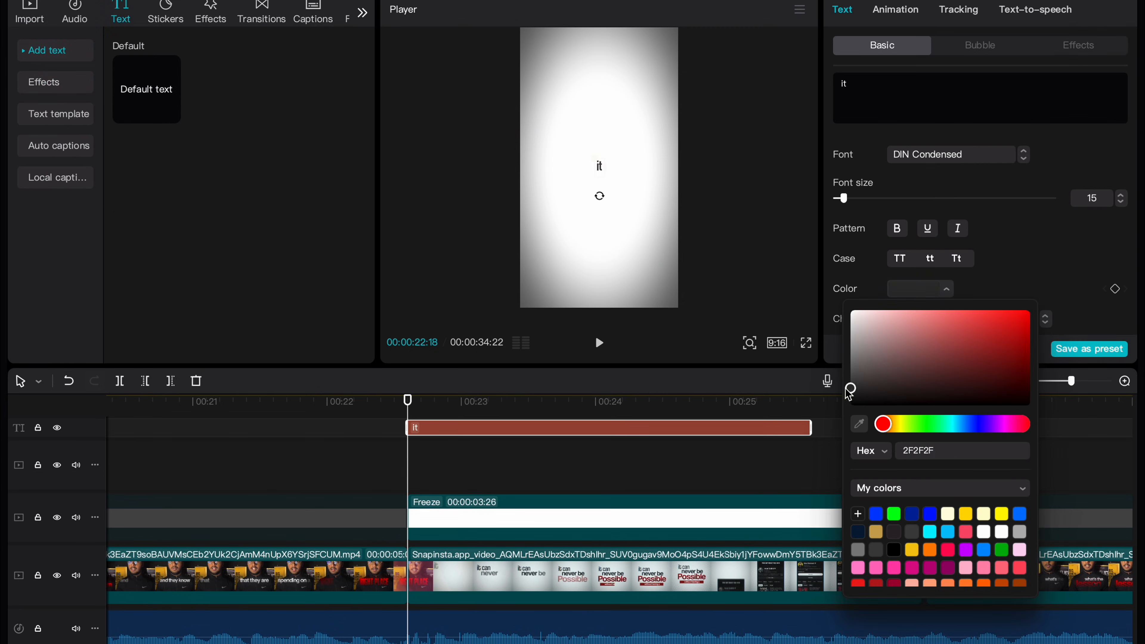
left_click(846, 188)
Paste a copy of the "it" text slightly further along, change it to "can" and place it right beside "it"
left_click(425, 455)
left_click_drag(455, 439, 471, 440)
key("super+v")
type("can")
left_click_drag(550, 118, 592, 115)
scroll(979, 236, "down", 5)
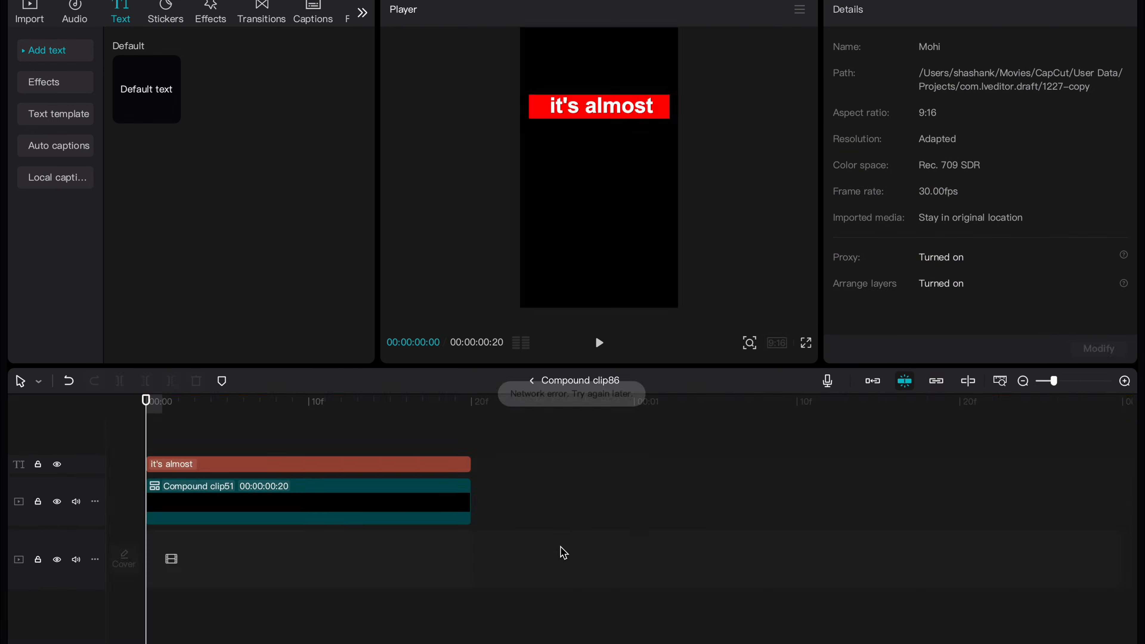
Reword the red banner compound clip as "without having a" directly below "Possible" and combine the phrase's clips into one compound clip
left_click(532, 381)
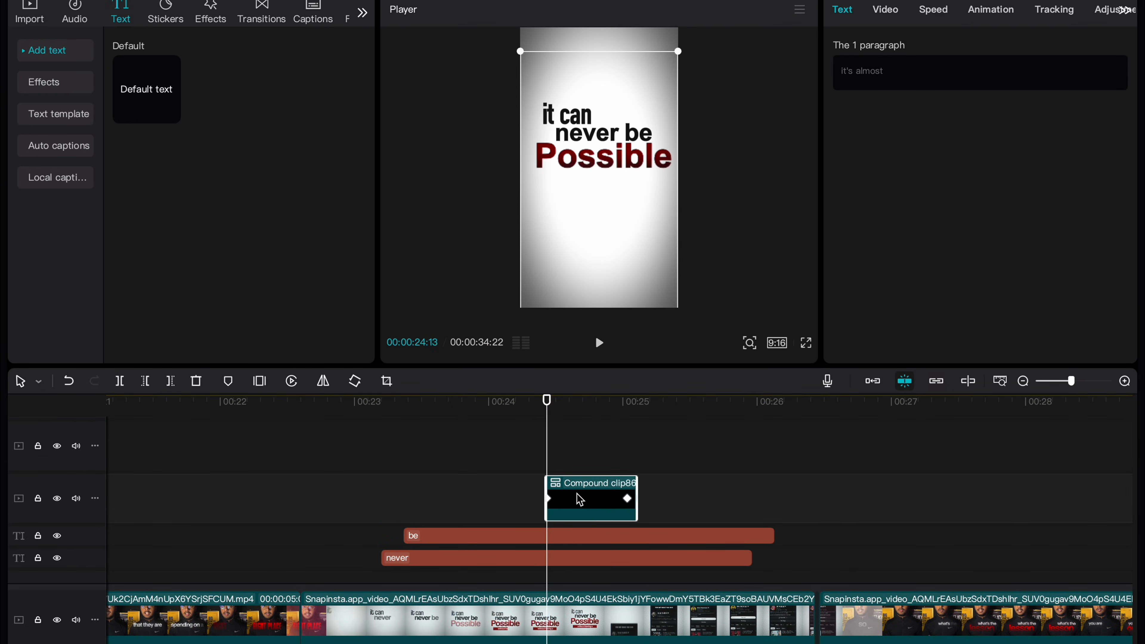
double_click(578, 496)
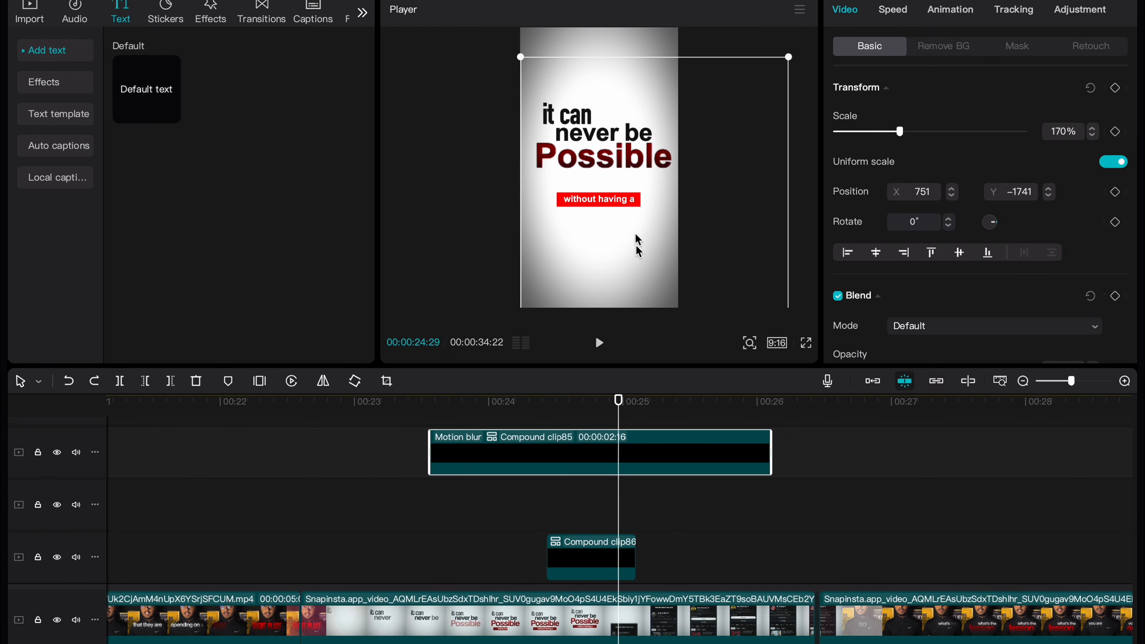
left_click_drag(770, 451, 602, 450)
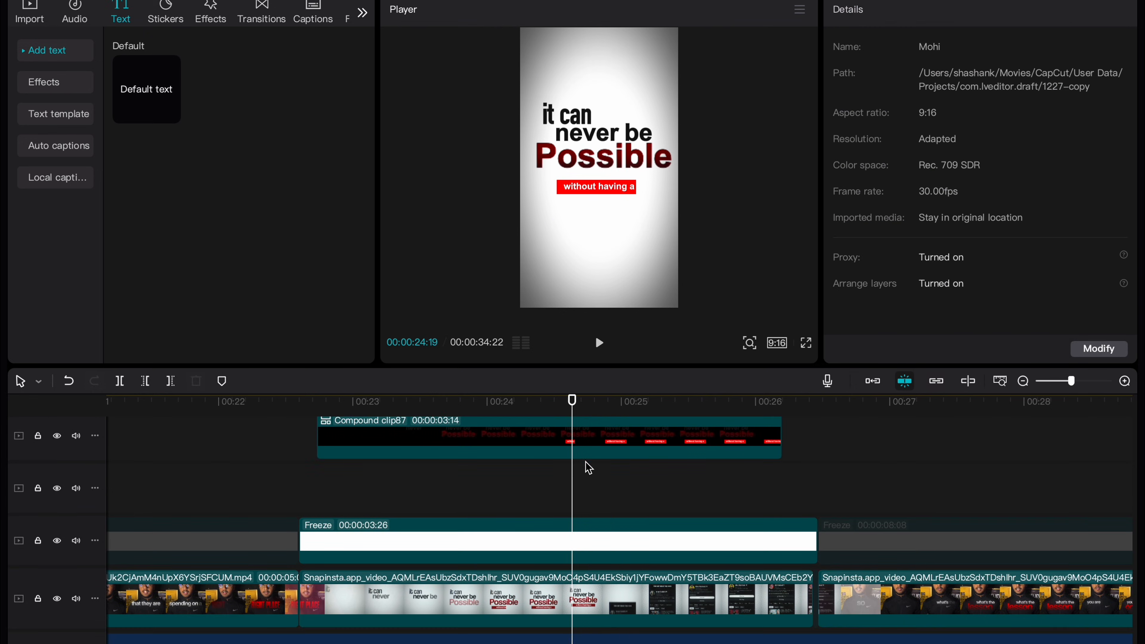
Keyframe the phrase compound clip's position at 00:00:24:23 and move it up out of frame at 00:00:25:04, to Y 2877
left_click_drag(586, 401, 589, 400)
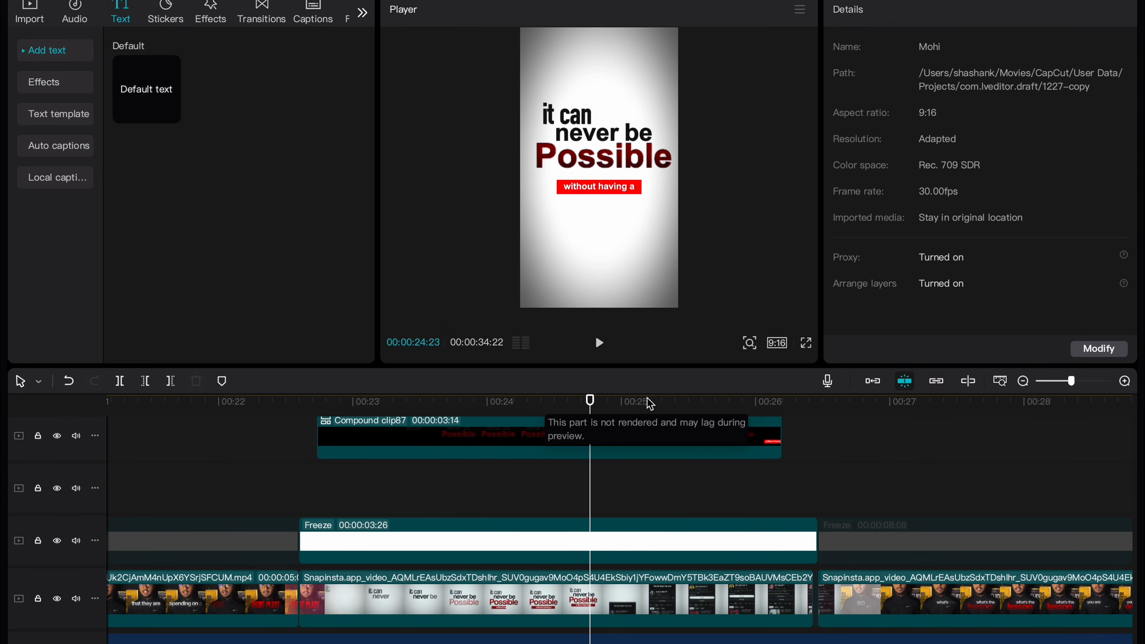
left_click(593, 454)
left_click(894, 10)
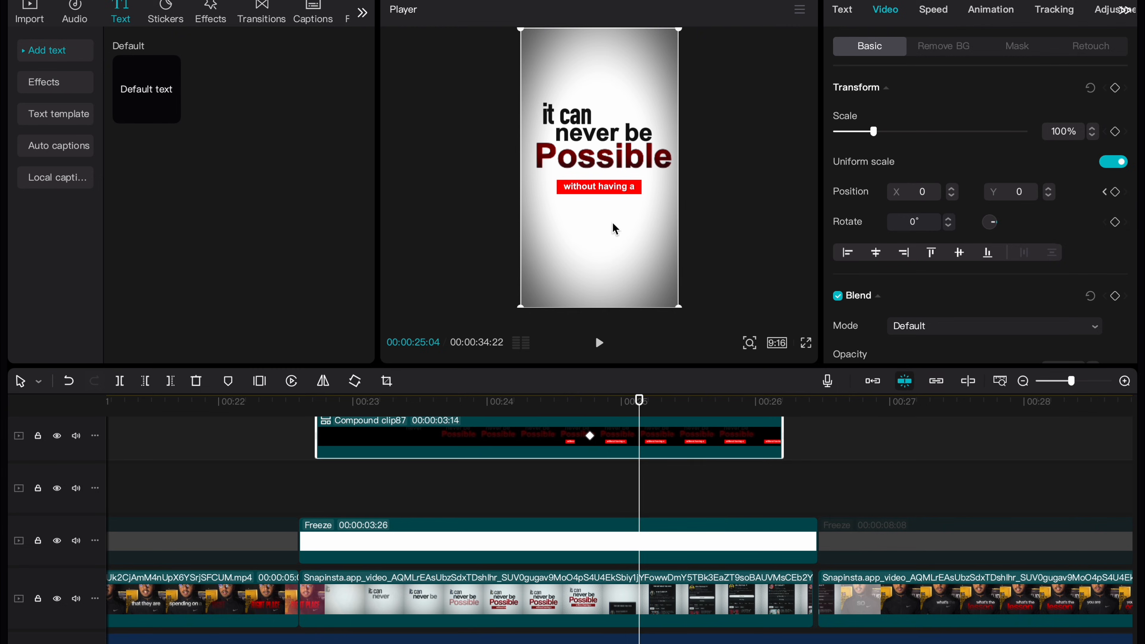
left_click_drag(633, 229, 615, 69)
left_click_drag(615, 16, 615, 16)
Add Screenshot_20241227_235123.jpg at 00:00:25:04, crop off its phone status and navigation bars and scale it to 73%
scroll(610, 459, "up", 3)
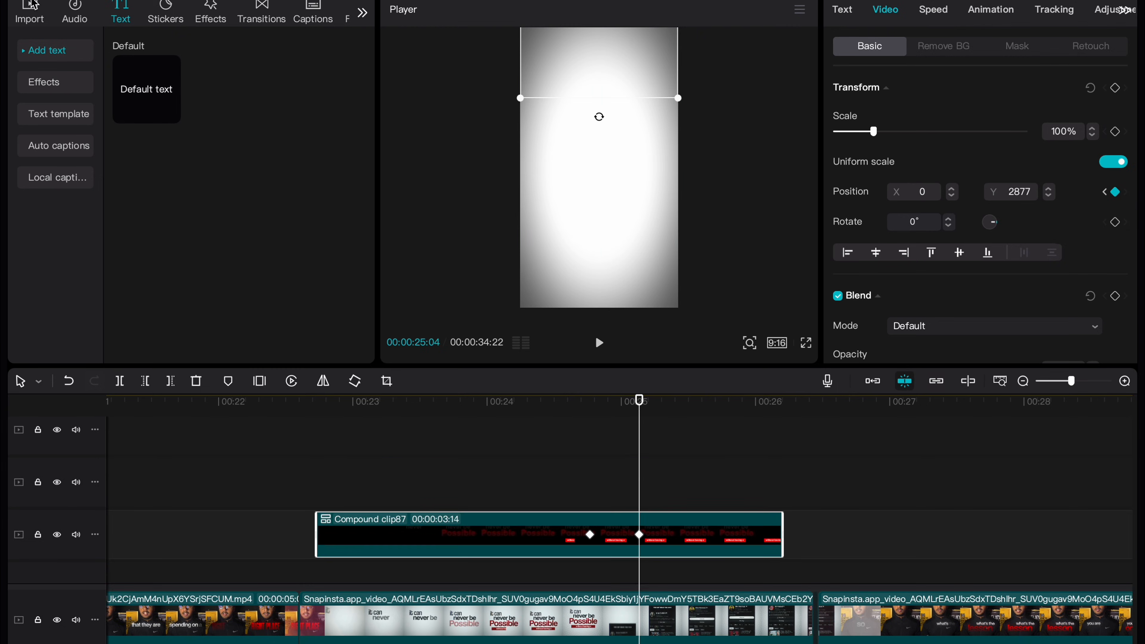
left_click(23, 10)
scroll(178, 224, "up", 4)
left_click(266, 156)
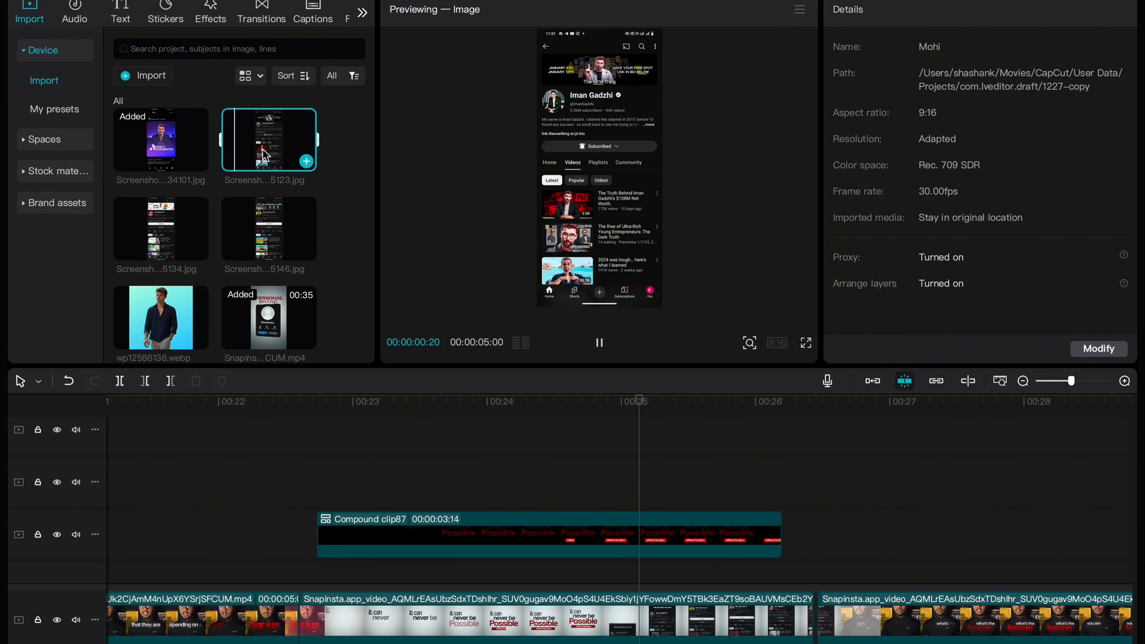
left_click_drag(278, 168, 636, 497)
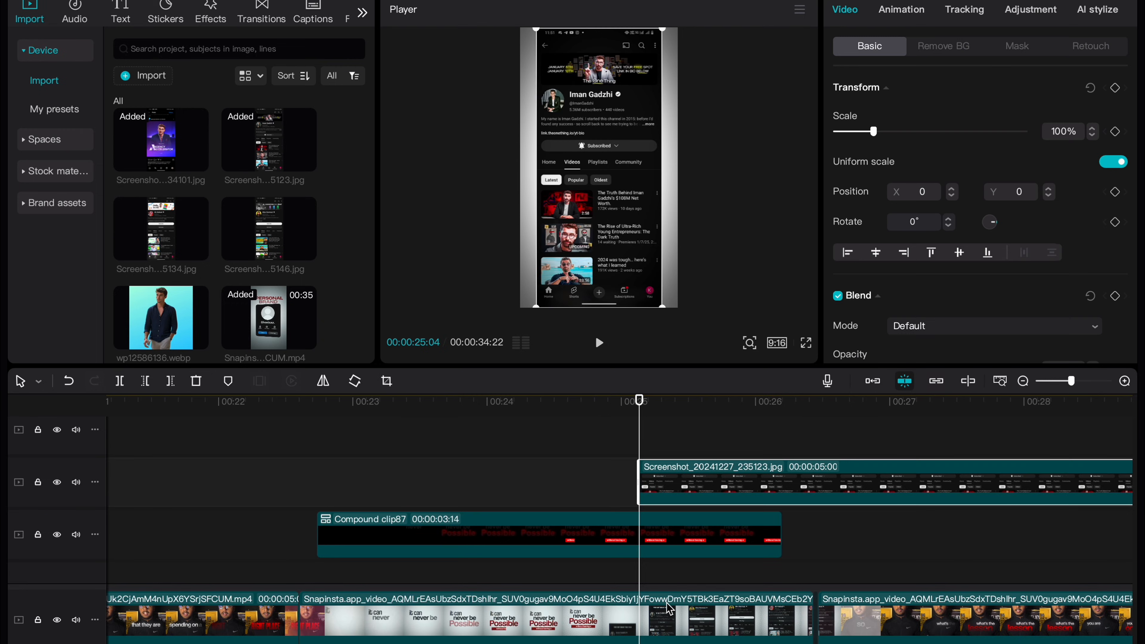
left_click(386, 382)
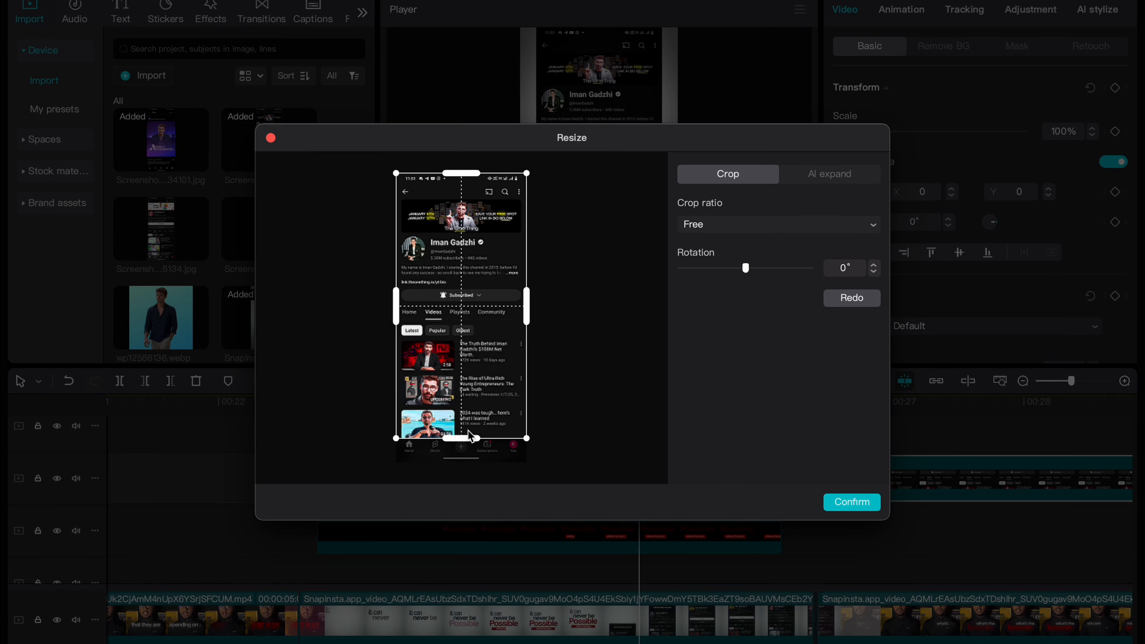
left_click(829, 502)
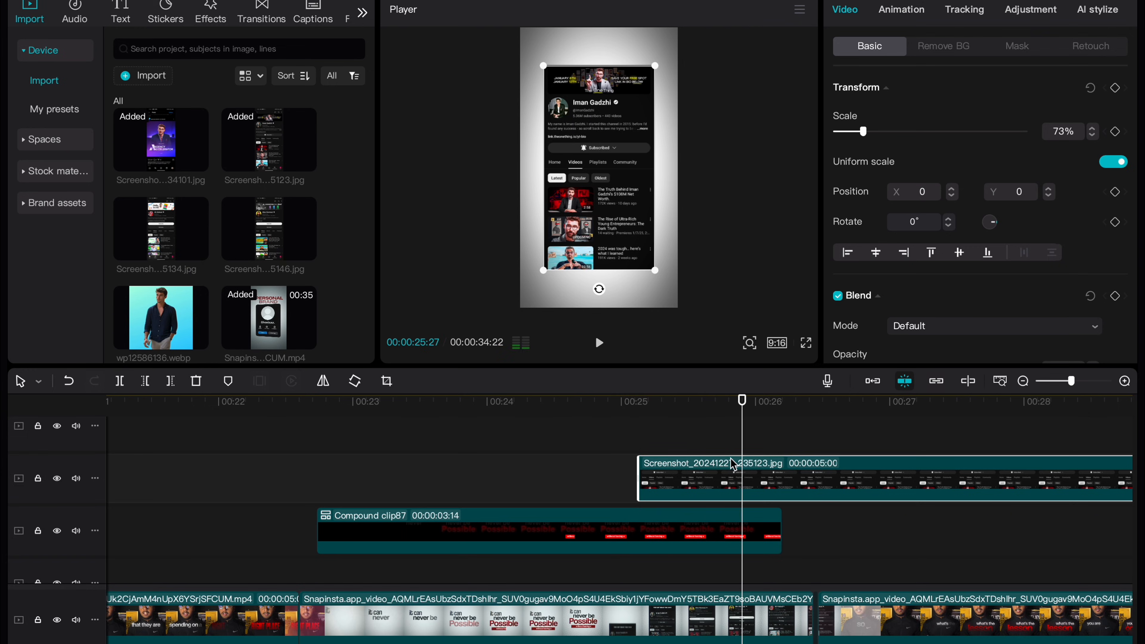
Split the channel screenshot clip after its first 5 frames and again 6 frames further on
left_click(639, 437)
left_click(665, 477)
key("ctrl+b")
key("space")
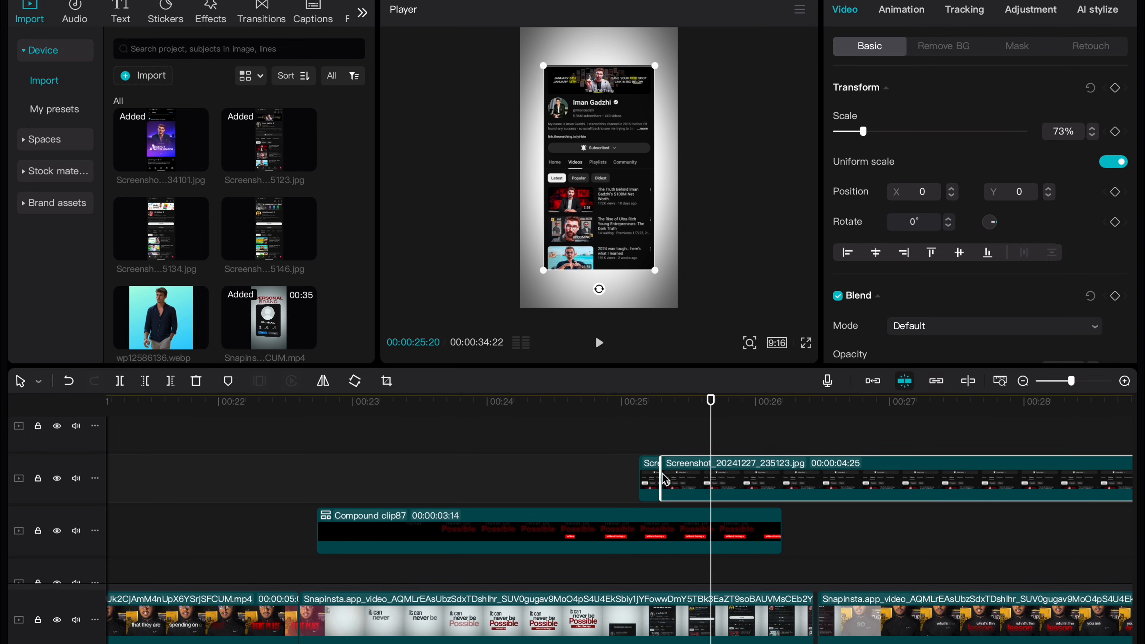
key("Right")
key("Right")
key("Right")
key("super+b")
Trim the last piece of the channel screenshot to end at 00:00:26:14
left_click(783, 441)
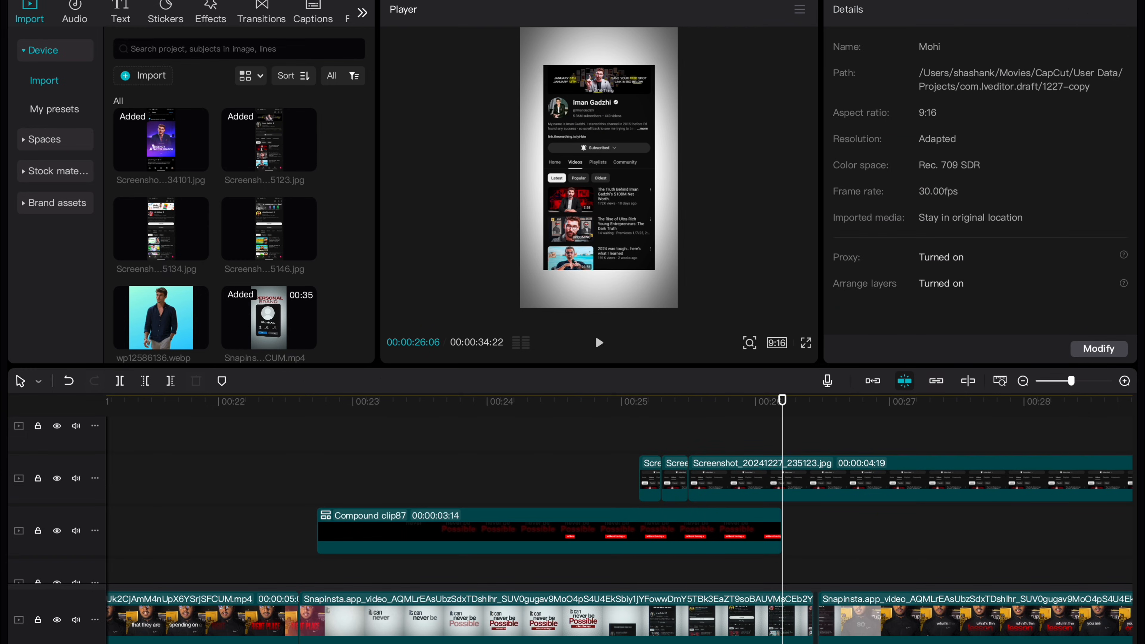
scroll(818, 522, "down", 3)
left_click(817, 468)
scroll(817, 471, "up", 3)
left_click(818, 470)
key("w")
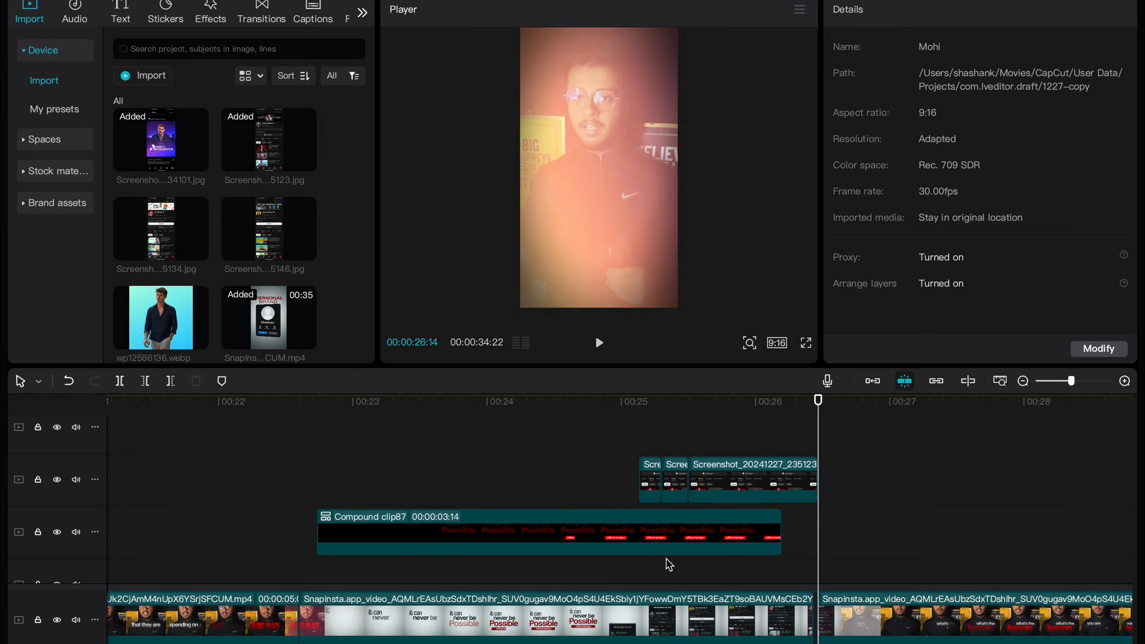
Replace the second channel screenshot piece with the image ending in 5146.jpg and the third with Screenshot_20241227_235134.jpg
scroll(667, 562, "down", 3)
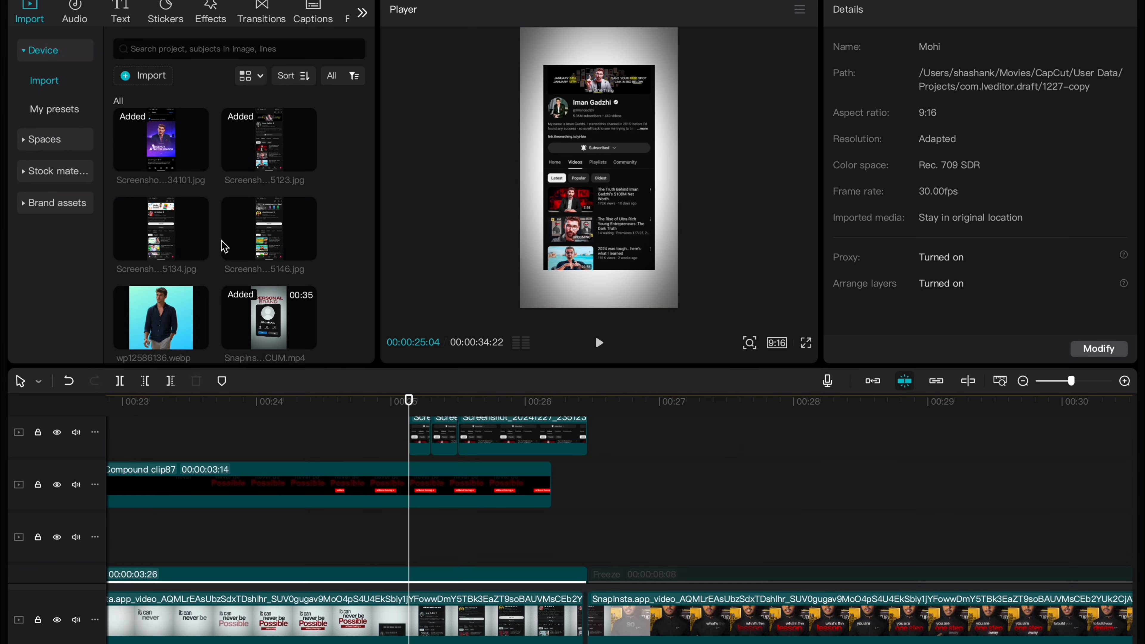
left_click(251, 223)
left_click_drag(254, 229, 444, 451)
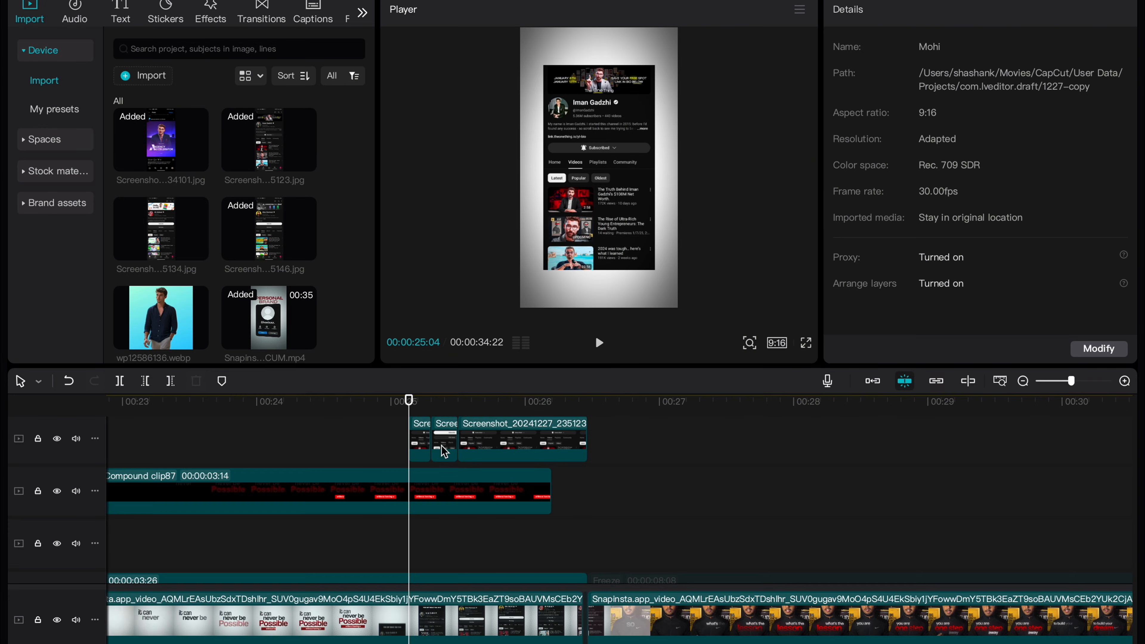
left_click_drag(180, 260, 474, 441)
key("Return")
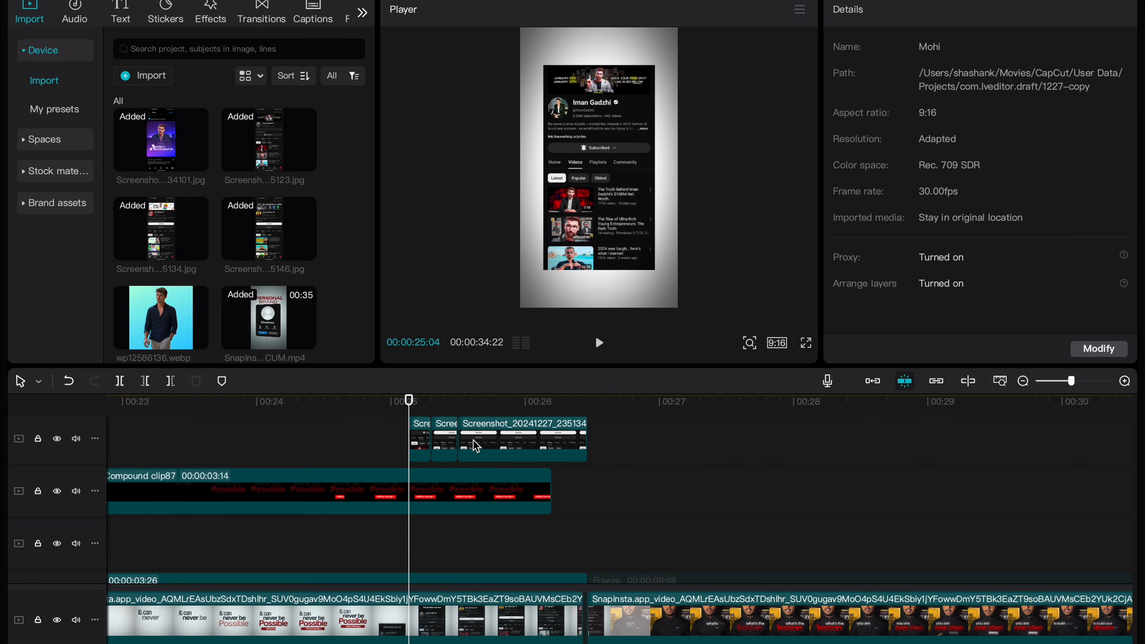
Move the first channel screenshot piece about two frames earlier and extend its end to meet the second piece
key("space")
scroll(449, 455, "up", 2)
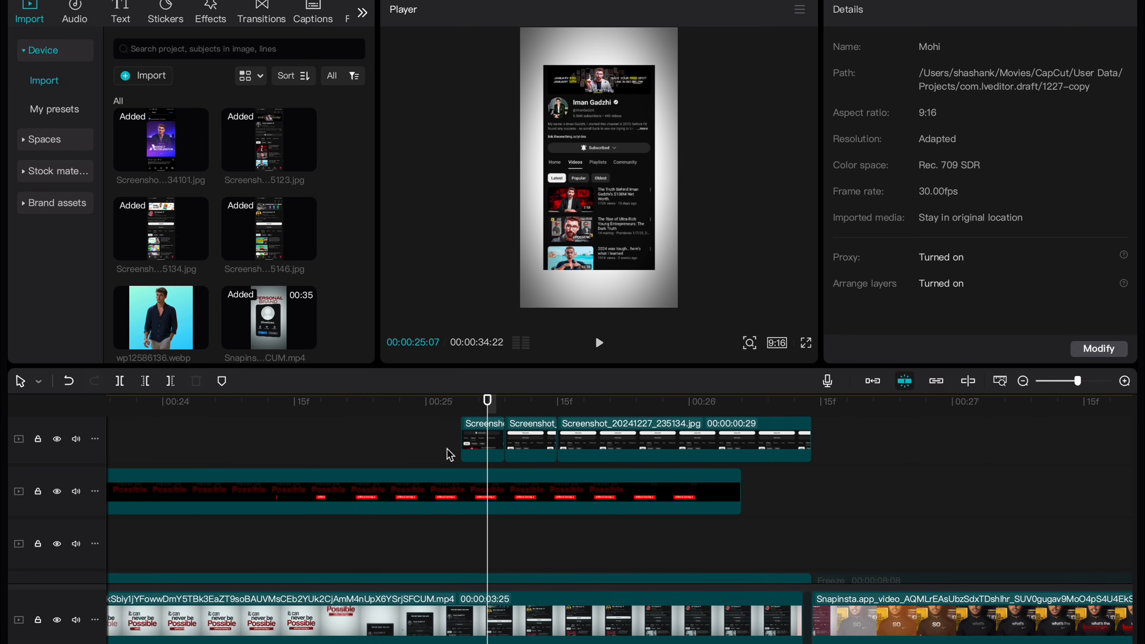
left_click(473, 448)
left_click(474, 498)
left_click(469, 449)
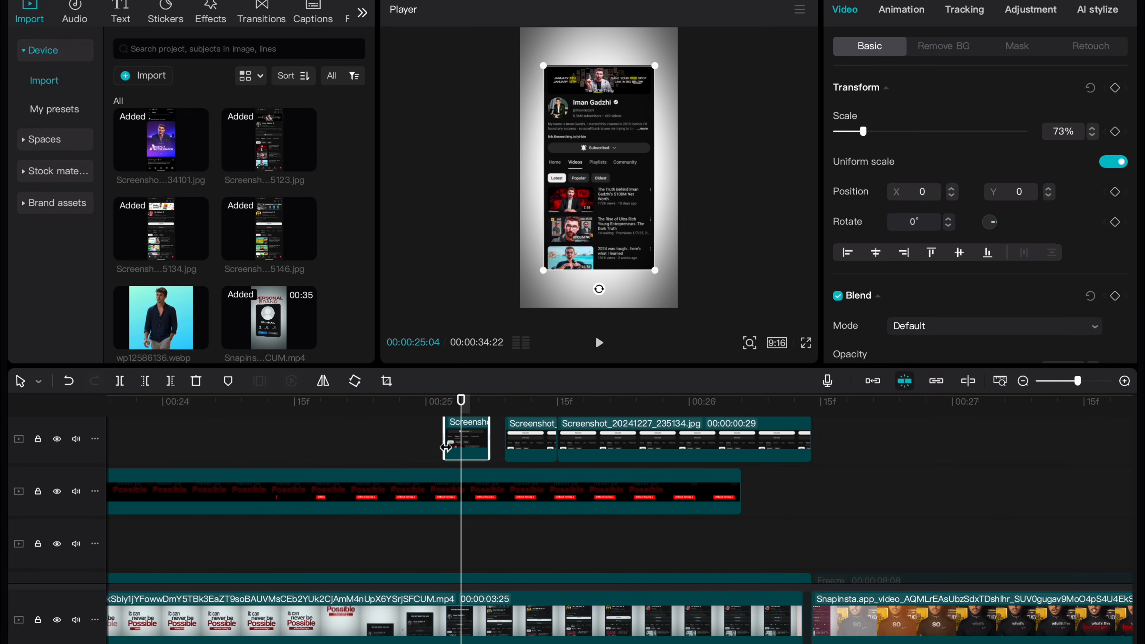
left_click_drag(495, 441, 505, 441)
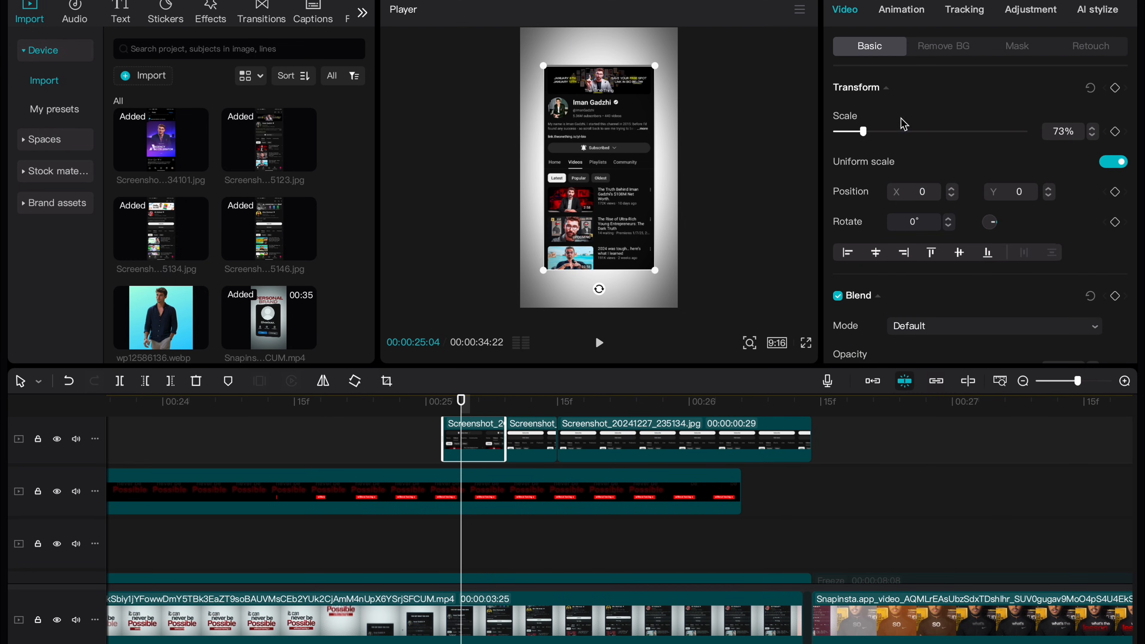
Keyframe the first channel screenshot's position so it slides up from below the frame to the centre in its first few frames
left_click_drag(456, 408, 439, 408)
left_click_drag(601, 258, 599, 476)
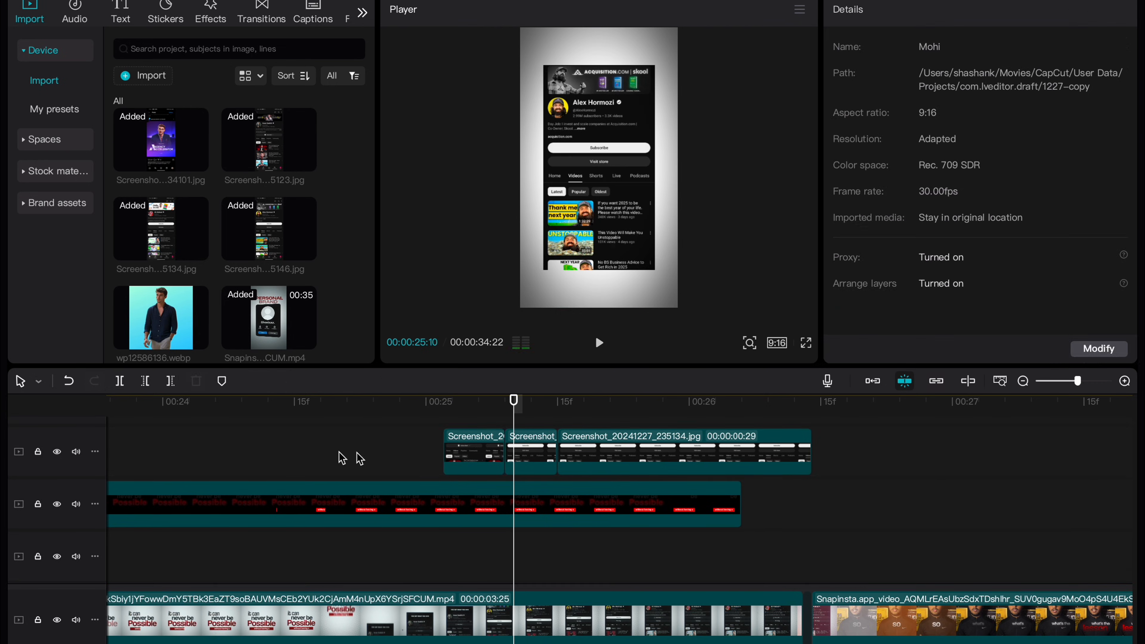
left_click(447, 465)
scroll(452, 469, "up", 2, "ctrl")
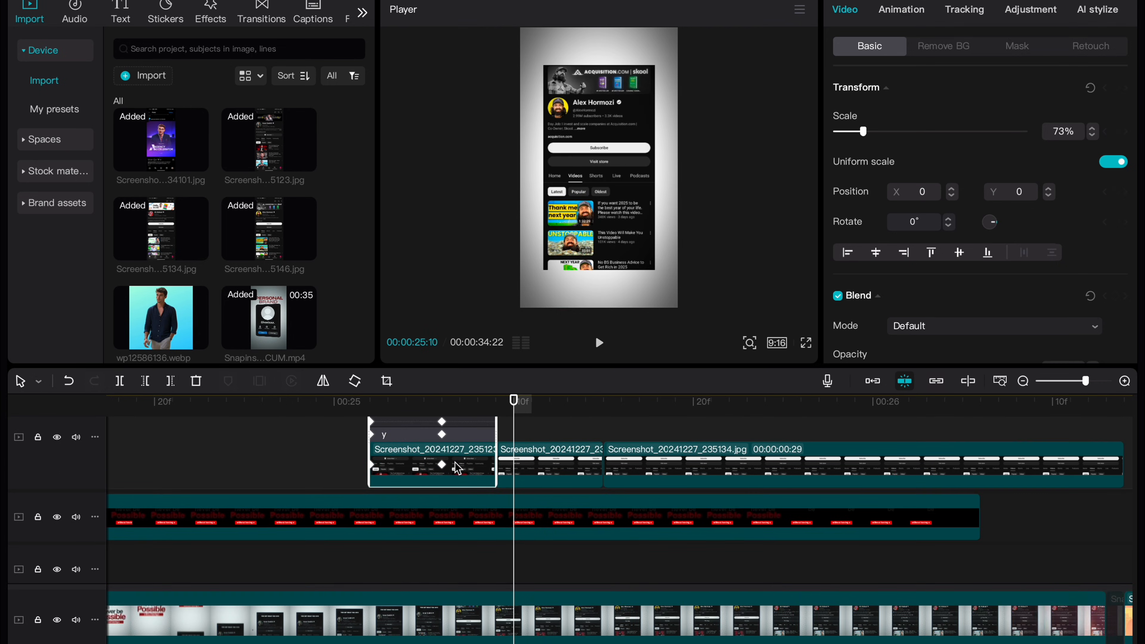
scroll(423, 451, "up", 2, "ctrl")
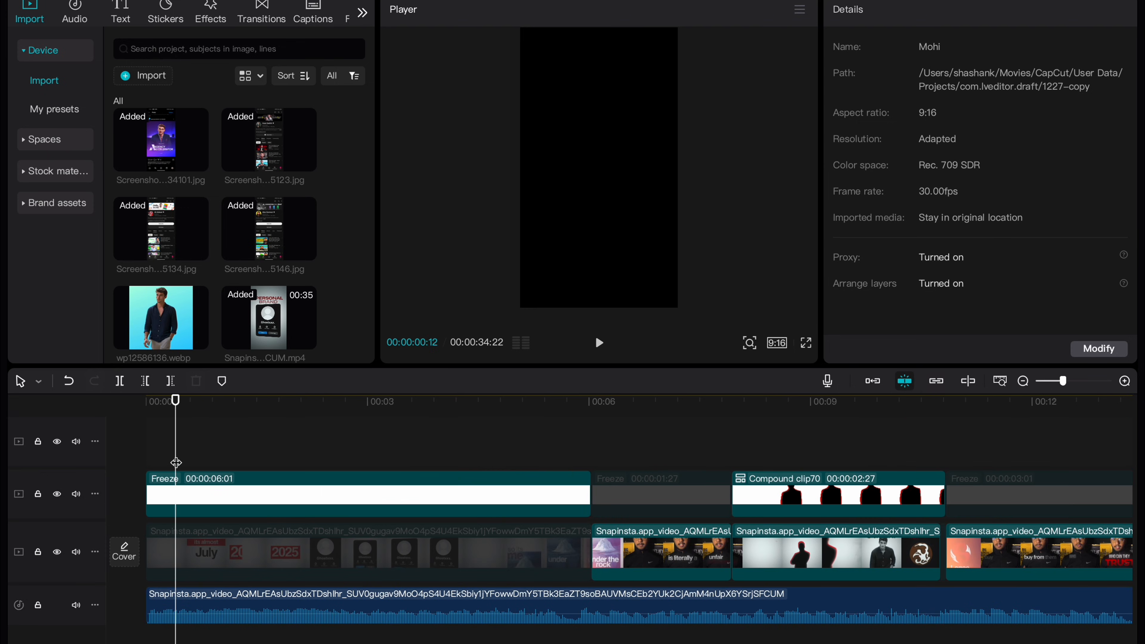
Play the whole edit full screen from the start to review it
left_click_drag(176, 399, 145, 399)
left_click(806, 344)
key("space")
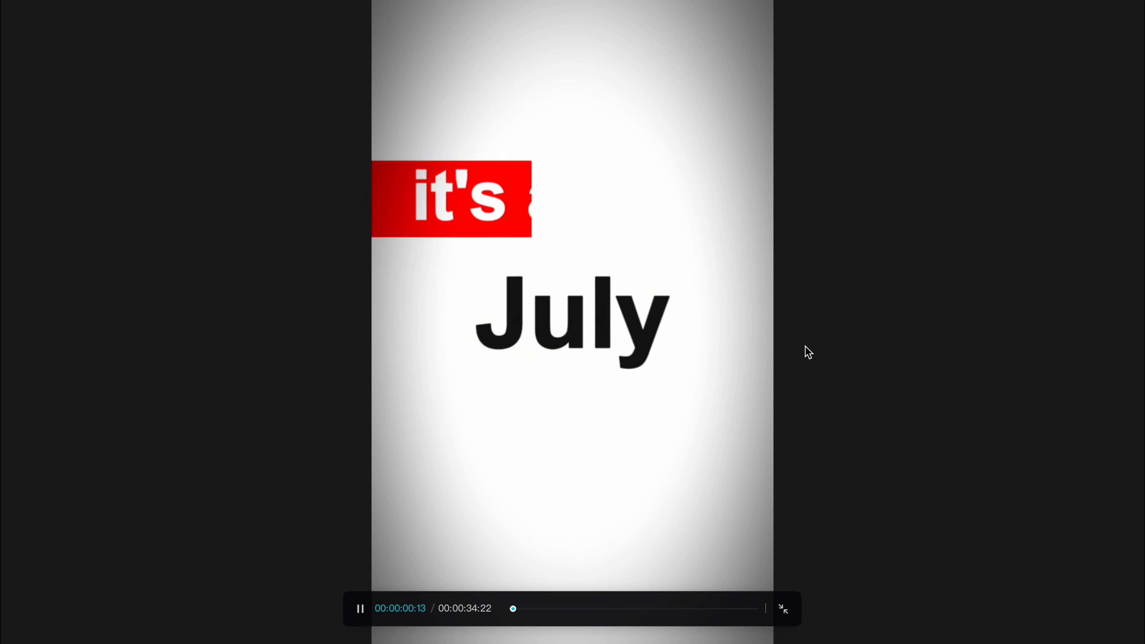